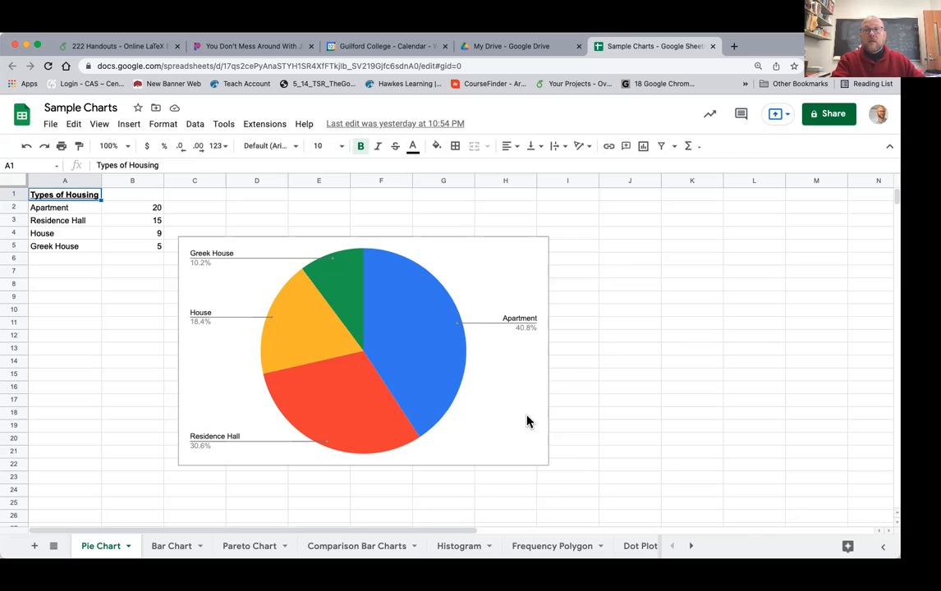
- Delete the existing pie chart from the Pie Chart sheet
click(527, 421)
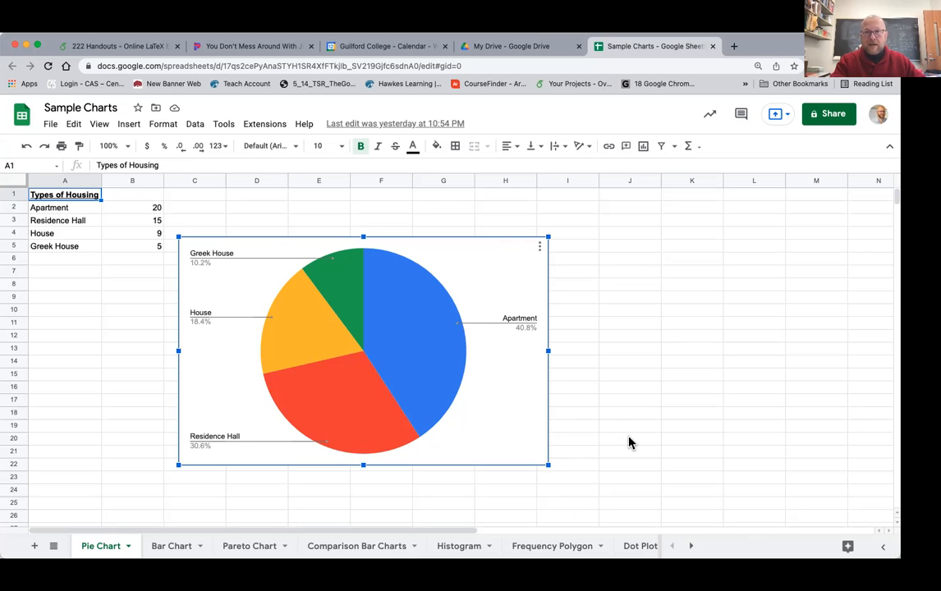
key(Delete)
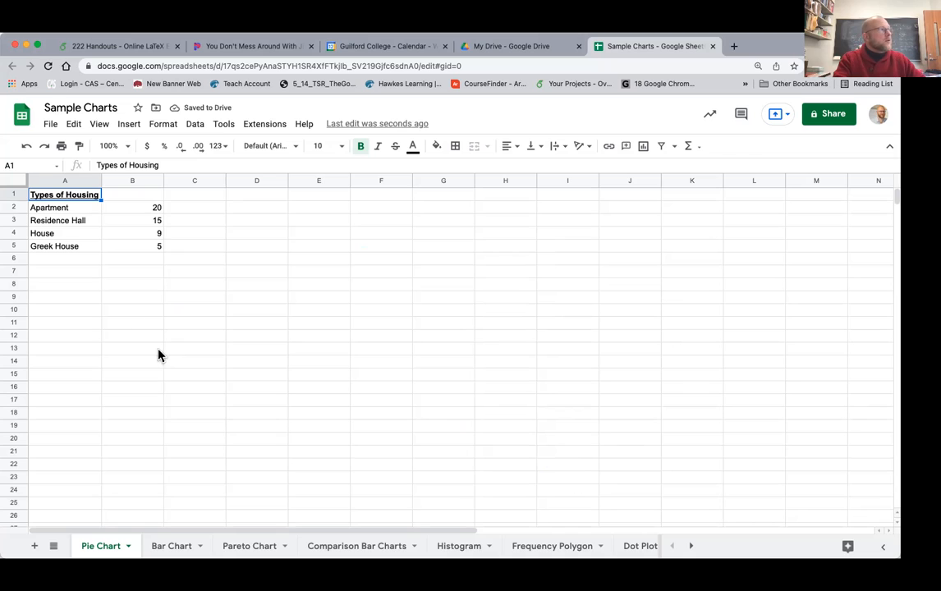
drag(82, 207, 80, 252)
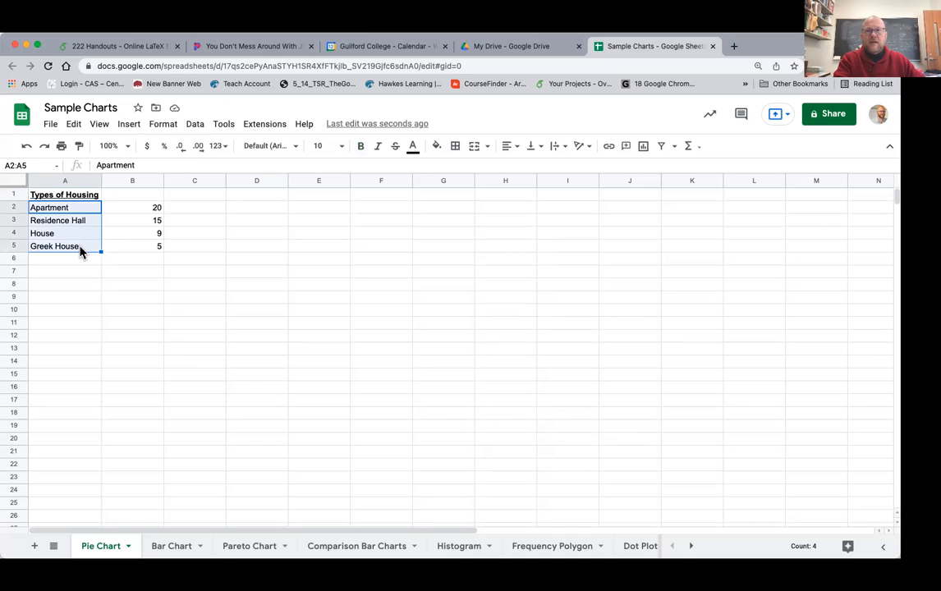
click(151, 212)
drag(152, 227, 151, 256)
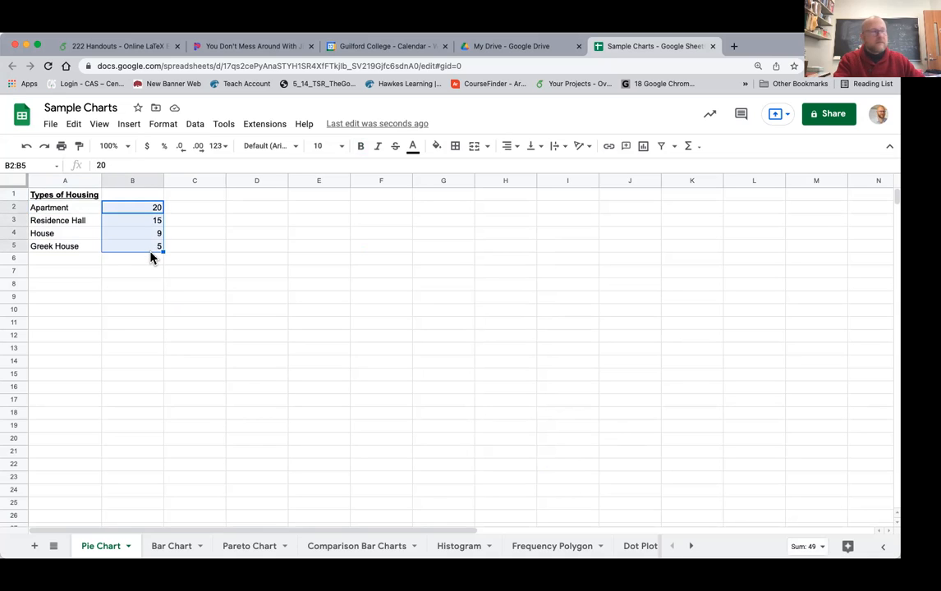
click(142, 281)
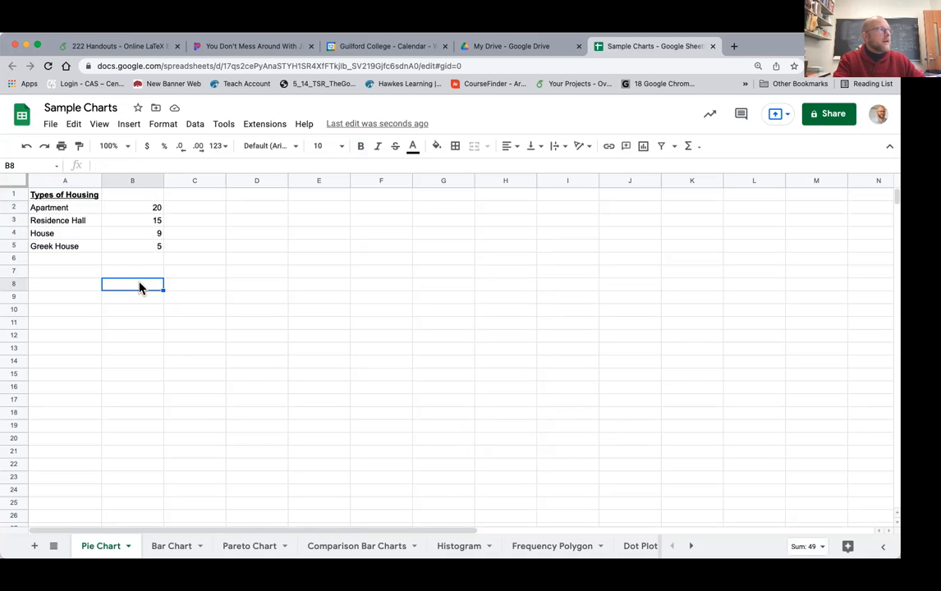
- Insert a pie chart of the housing data in A1:B5 and place it to the right of the table
click(87, 197)
drag(102, 200, 134, 248)
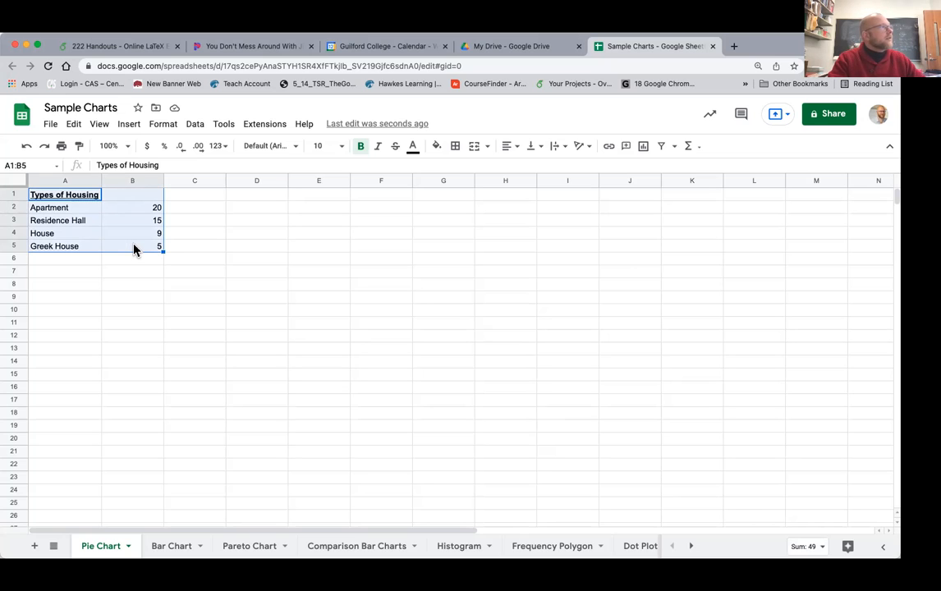
click(133, 128)
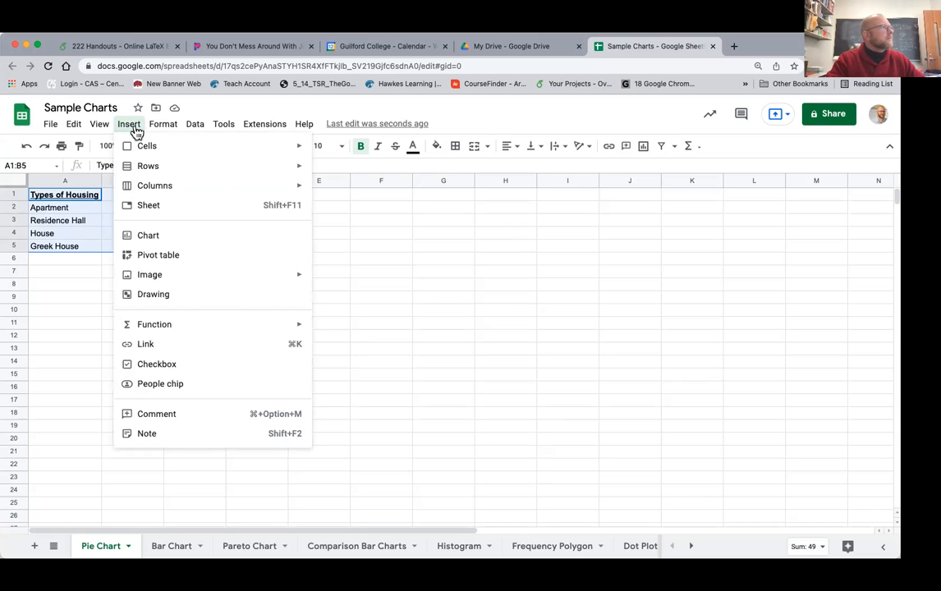
click(150, 236)
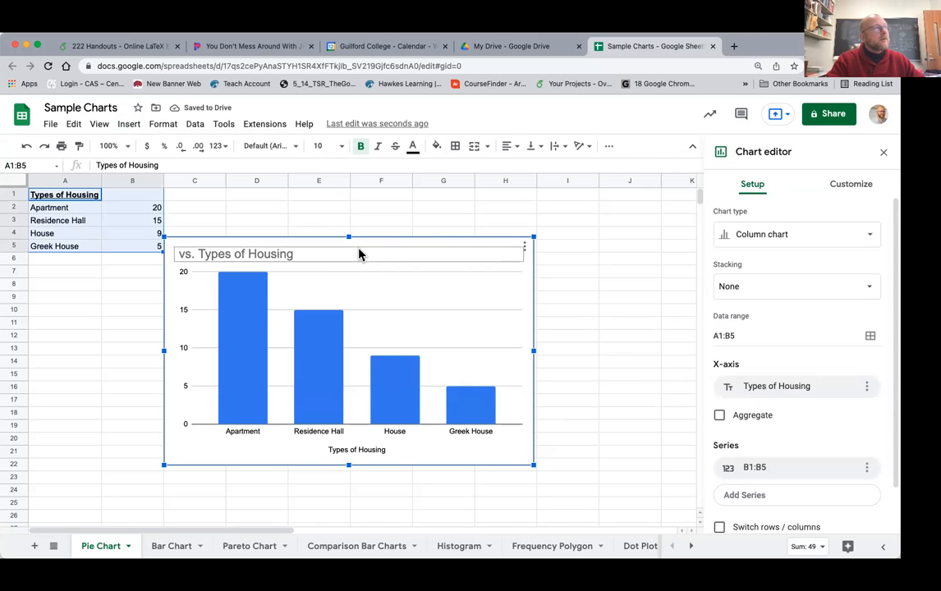
drag(377, 244, 436, 221)
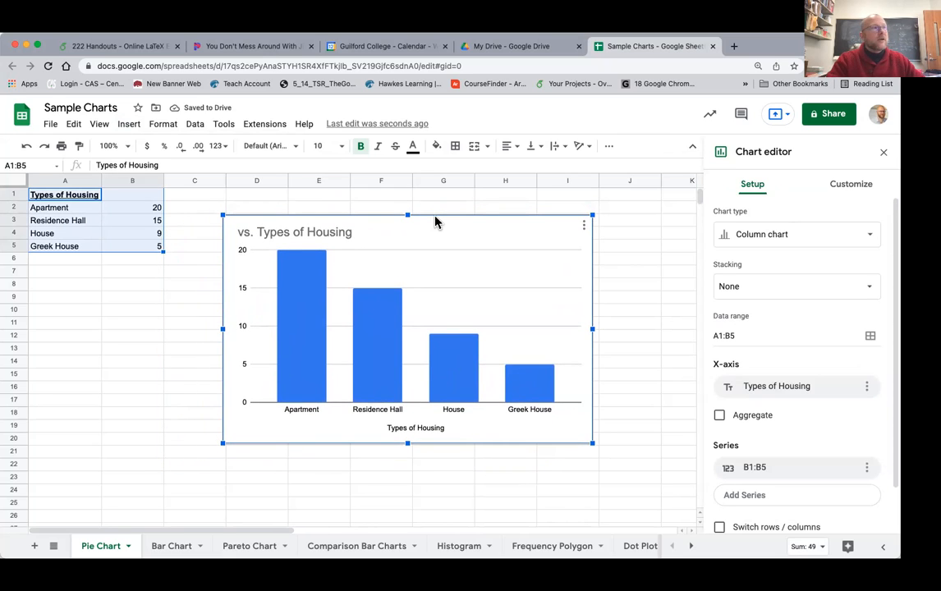
click(770, 238)
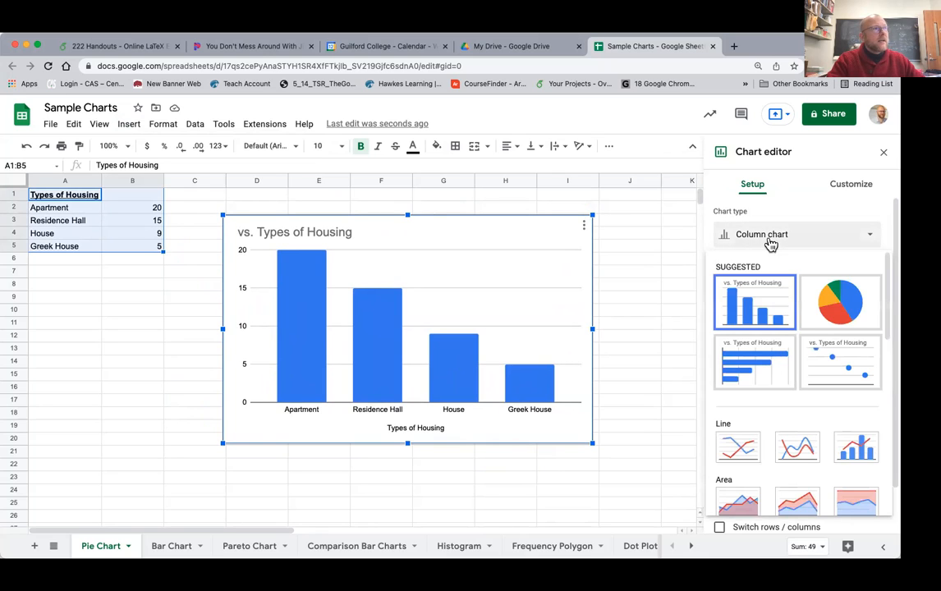
click(838, 302)
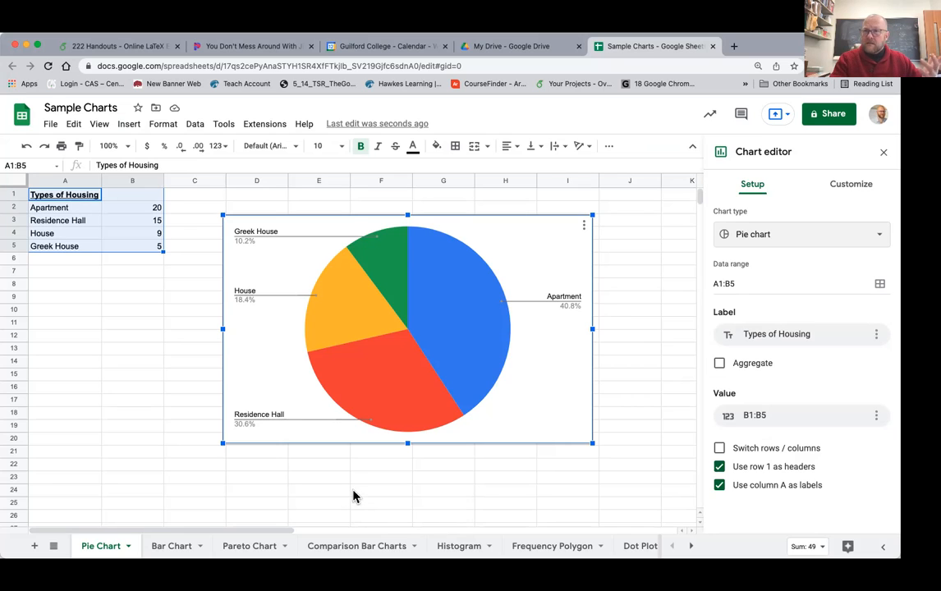
- Delete the existing Types of Housing column chart from the Bar Chart sheet
click(178, 548)
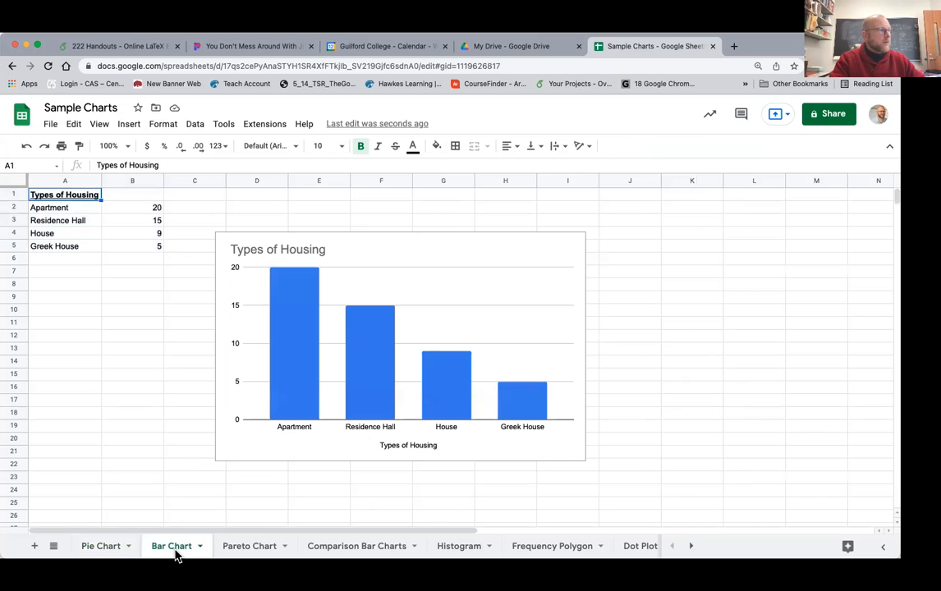
click(459, 259)
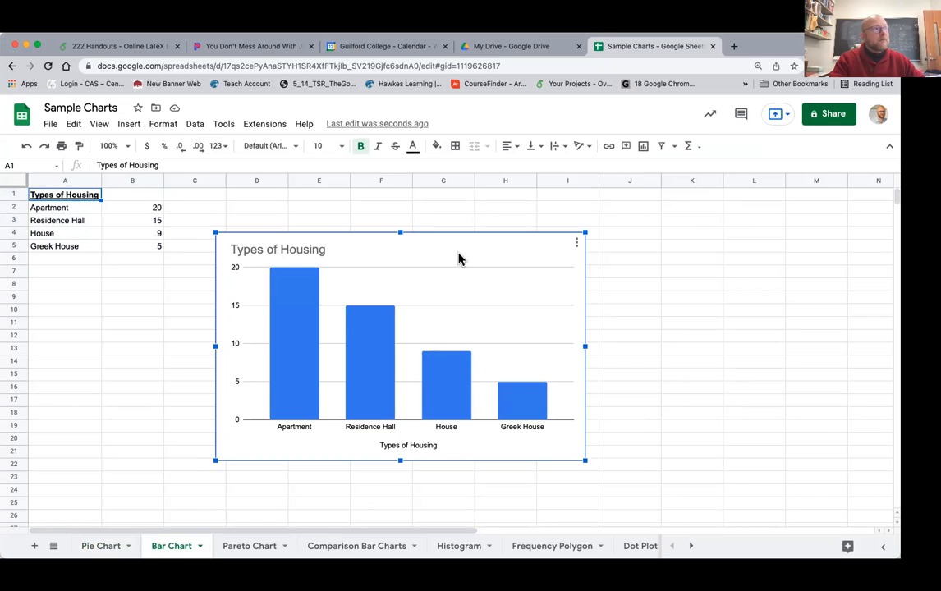
key(Delete)
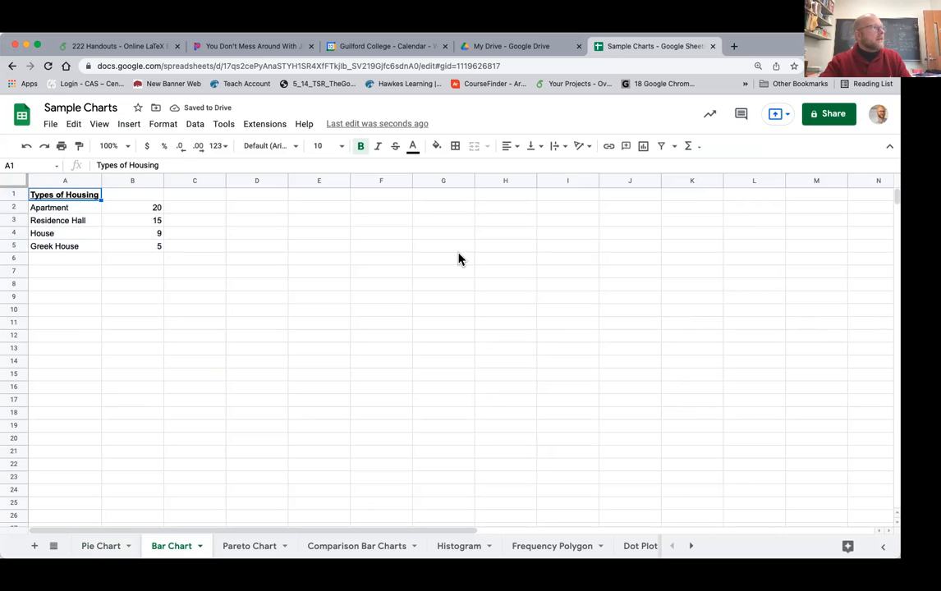
- Insert a chart of the housing data in A1:B5 on the Bar Chart sheet and make it a column chart
drag(78, 199, 145, 248)
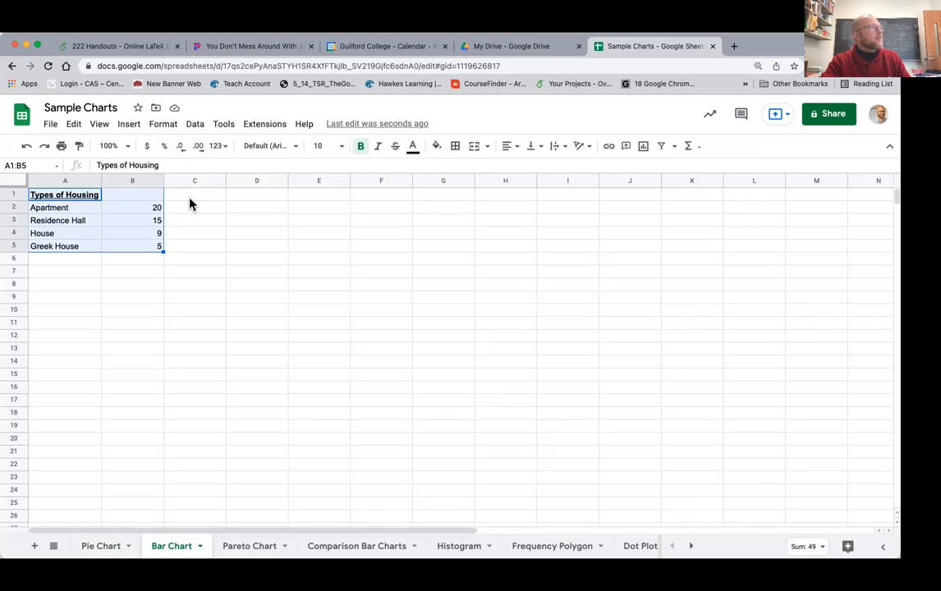
click(127, 125)
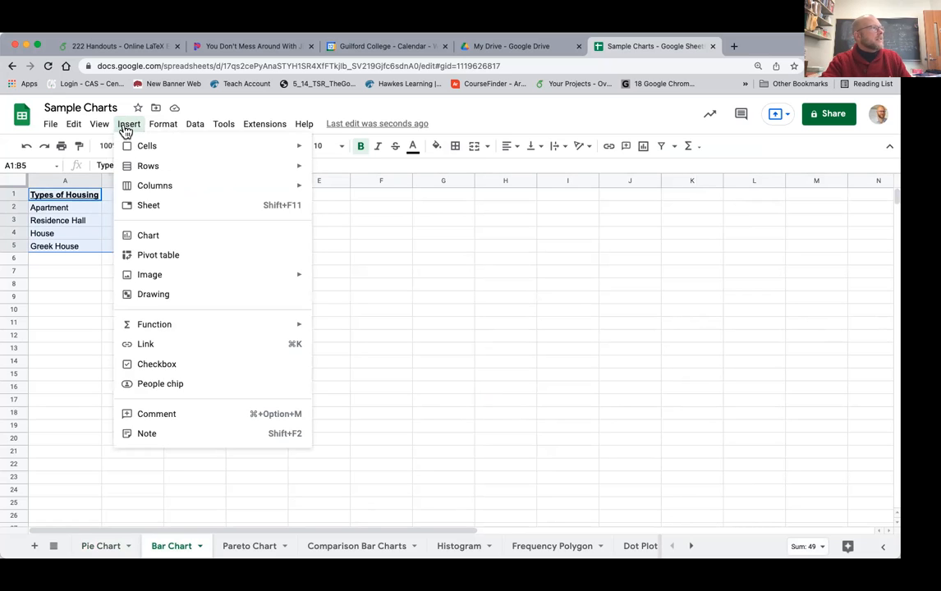
click(157, 236)
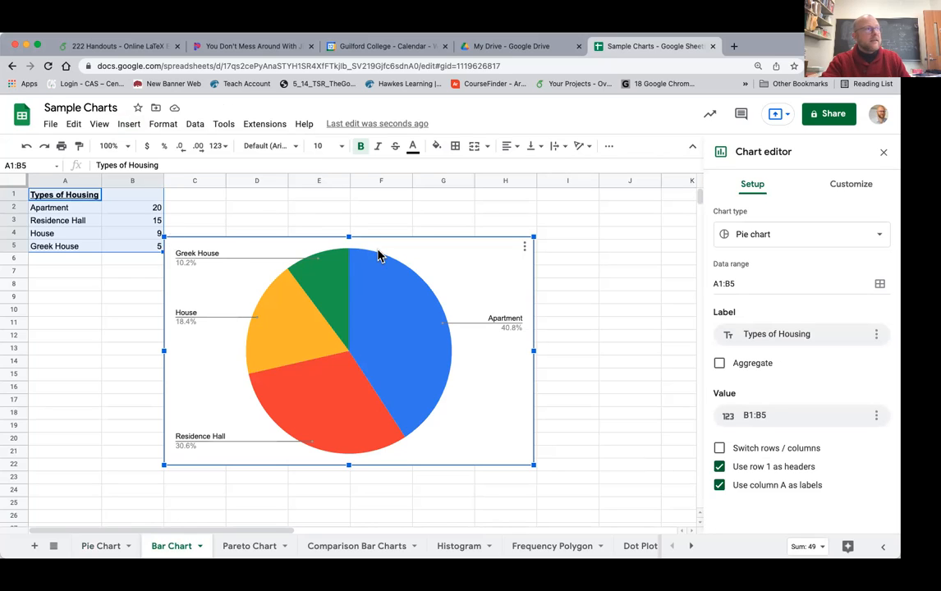
click(783, 235)
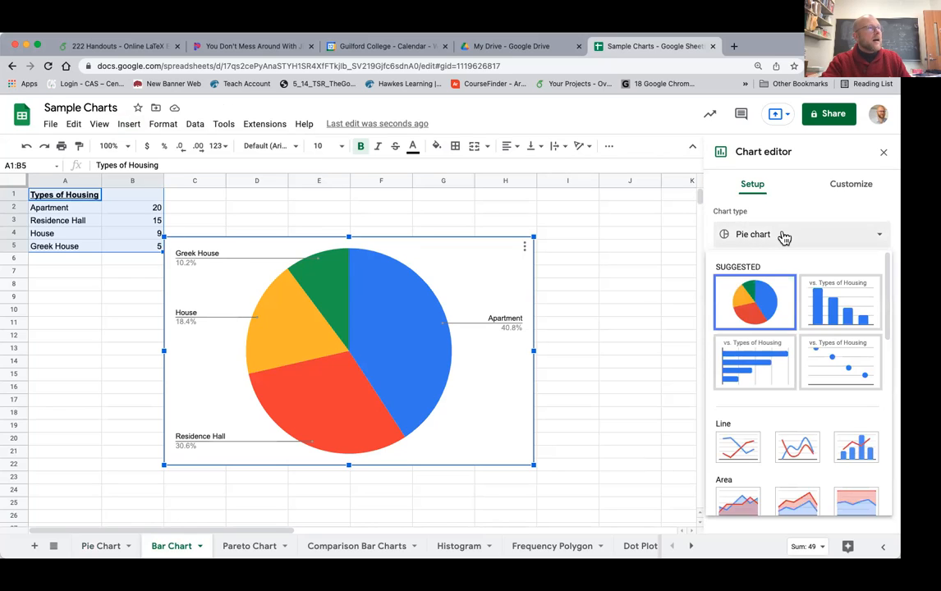
click(831, 306)
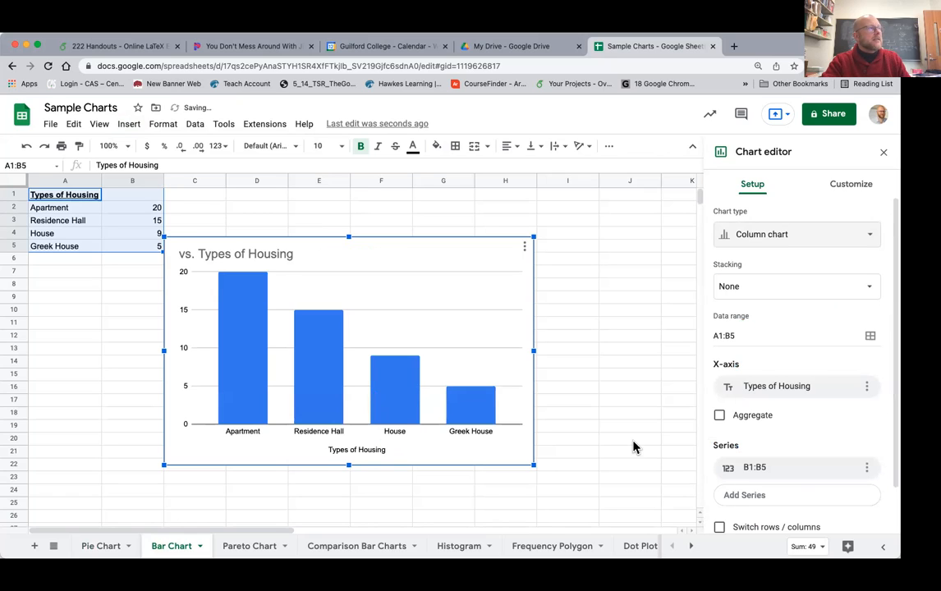
- Try the horizontal bar chart type on the housing chart and return it to a column chart
click(821, 235)
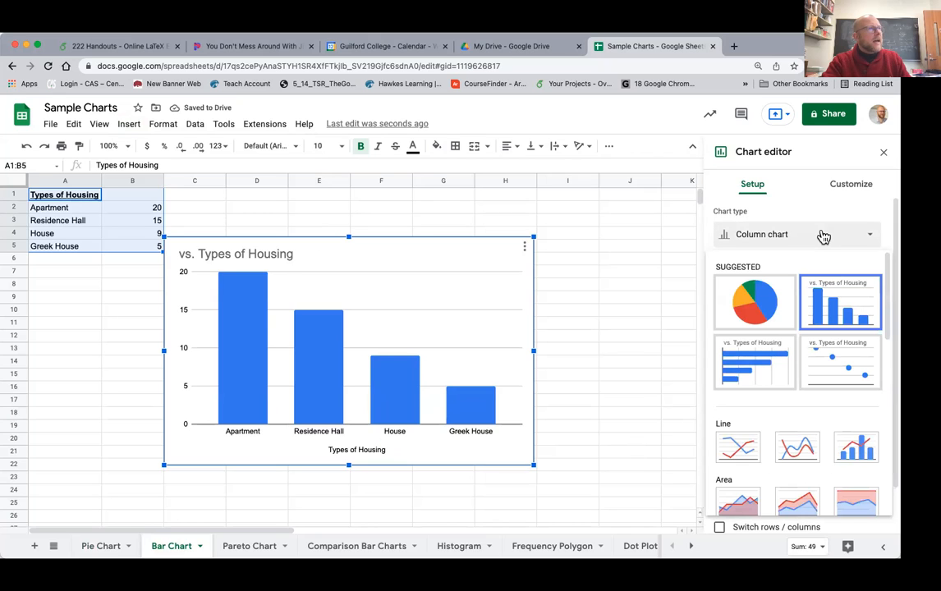
click(749, 375)
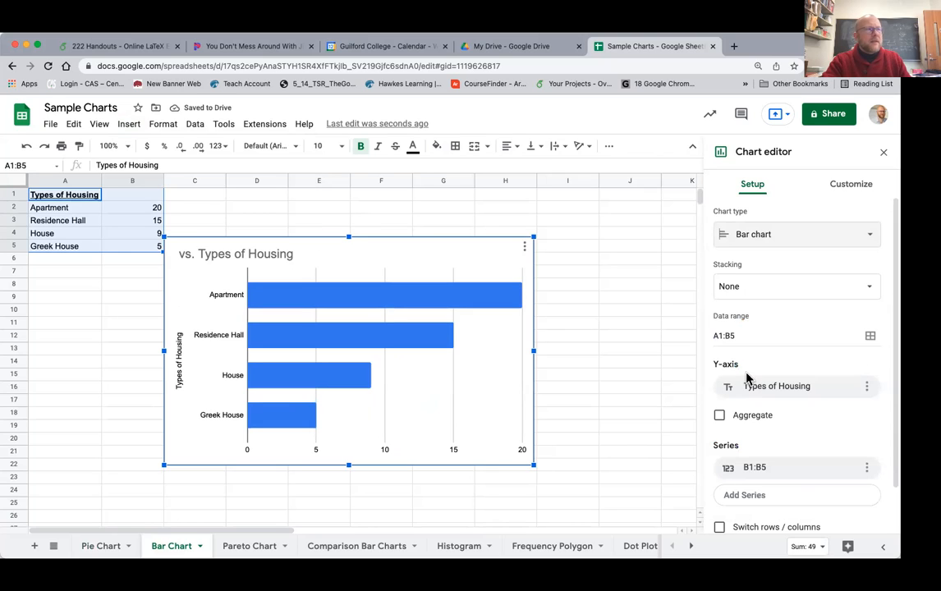
click(775, 235)
click(850, 319)
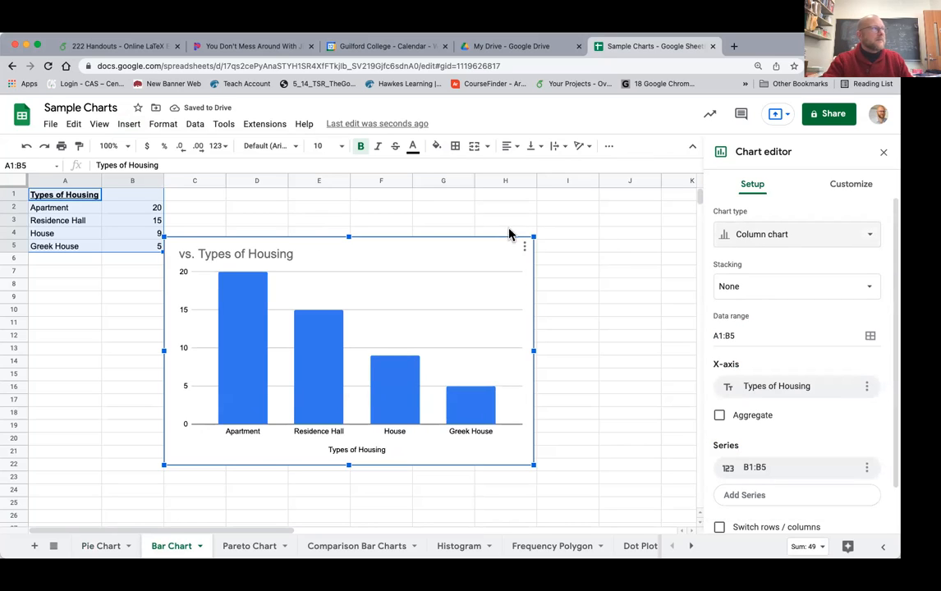
- Move the column chart to the right so it clears the data in columns A and B
drag(470, 252, 524, 247)
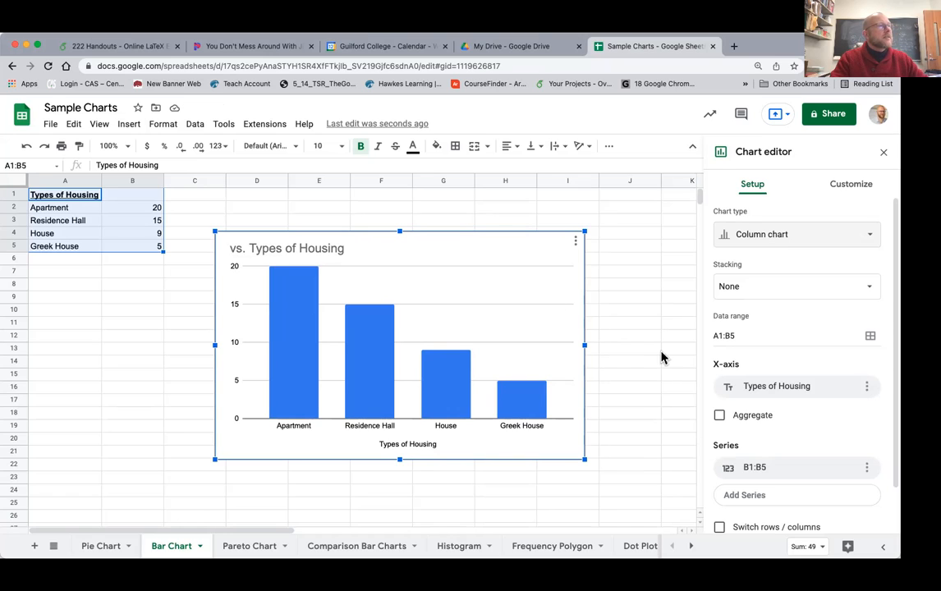
- Examine the column chart's setup options, including the choices for the X-axis and the series and header settings
scroll(790, 414, down, 2)
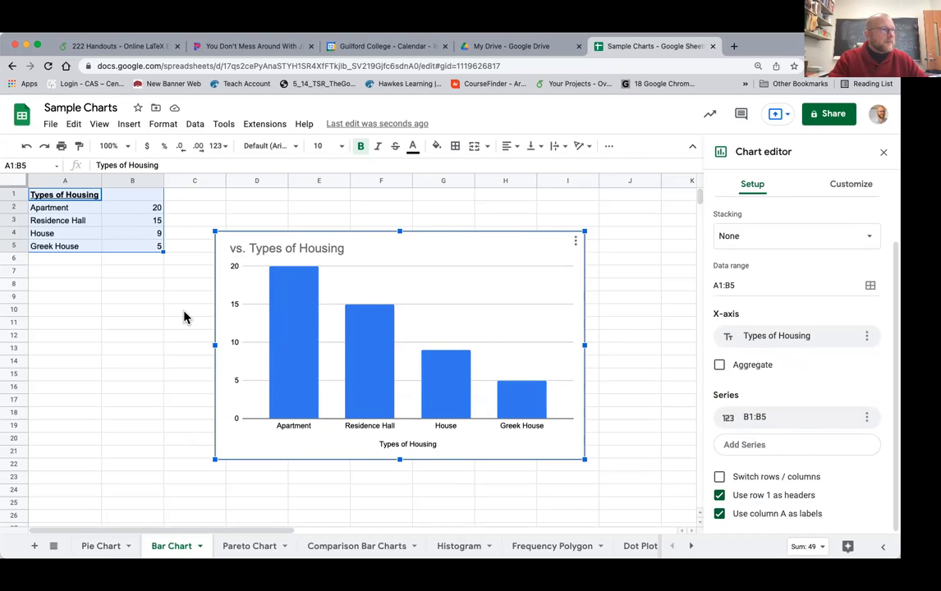
click(803, 343)
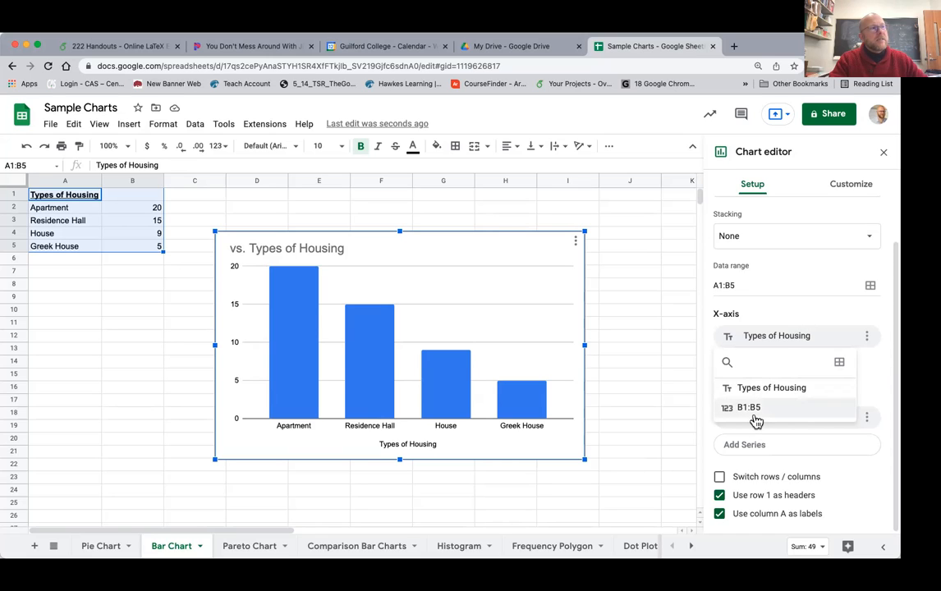
click(782, 317)
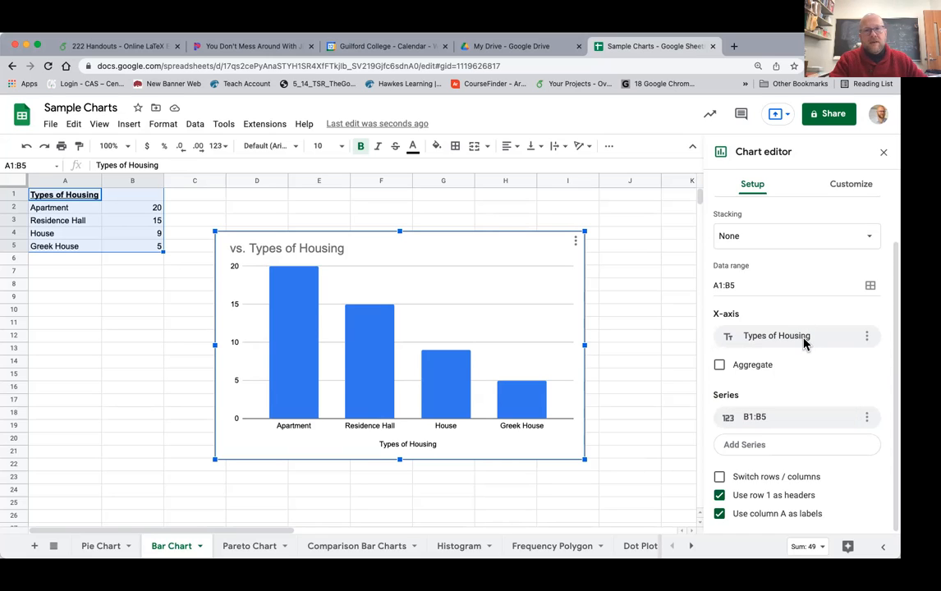
scroll(815, 388, up, 2)
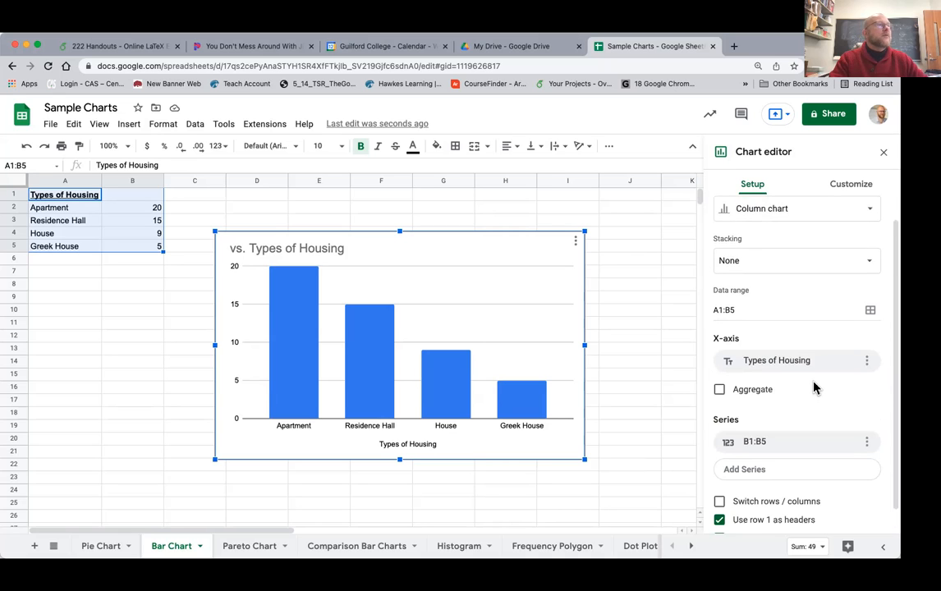
scroll(834, 437, down, 1)
scroll(834, 437, up, 1)
scroll(833, 437, down, 2)
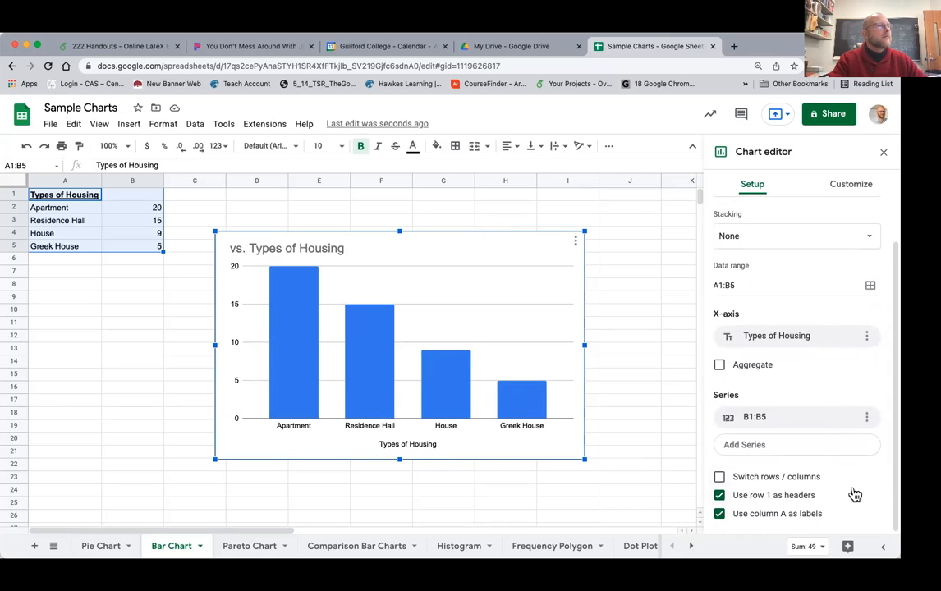
scroll(852, 494, up, 1)
scroll(855, 494, down, 1)
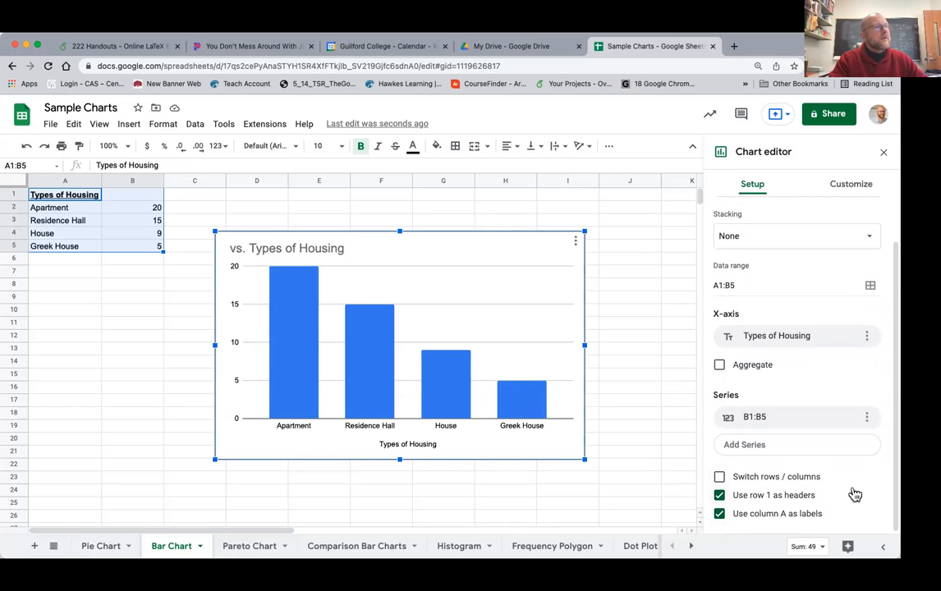
- Set the column chart's X-axis data range to the housing labels in 'Bar Chart'!A2:A5
click(809, 343)
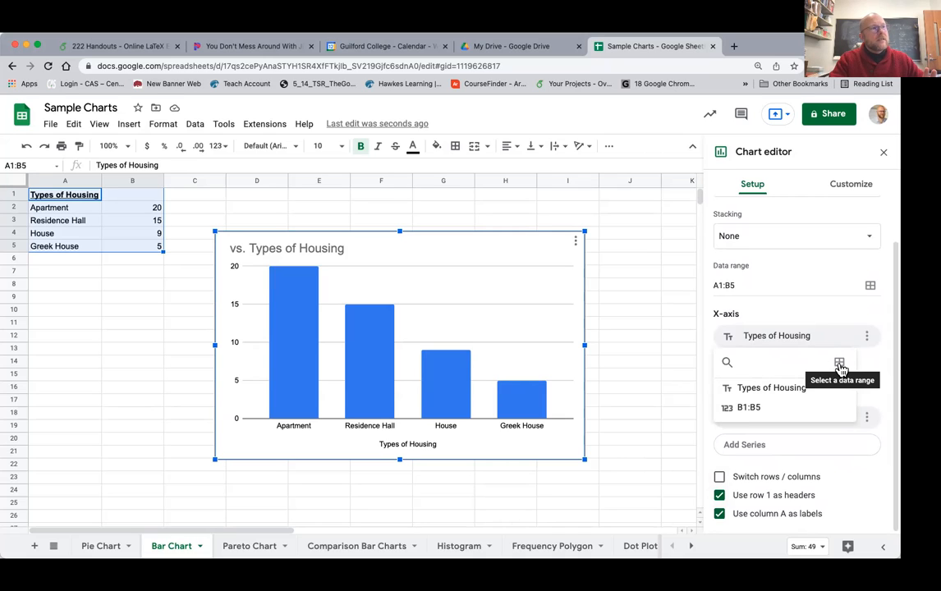
click(840, 364)
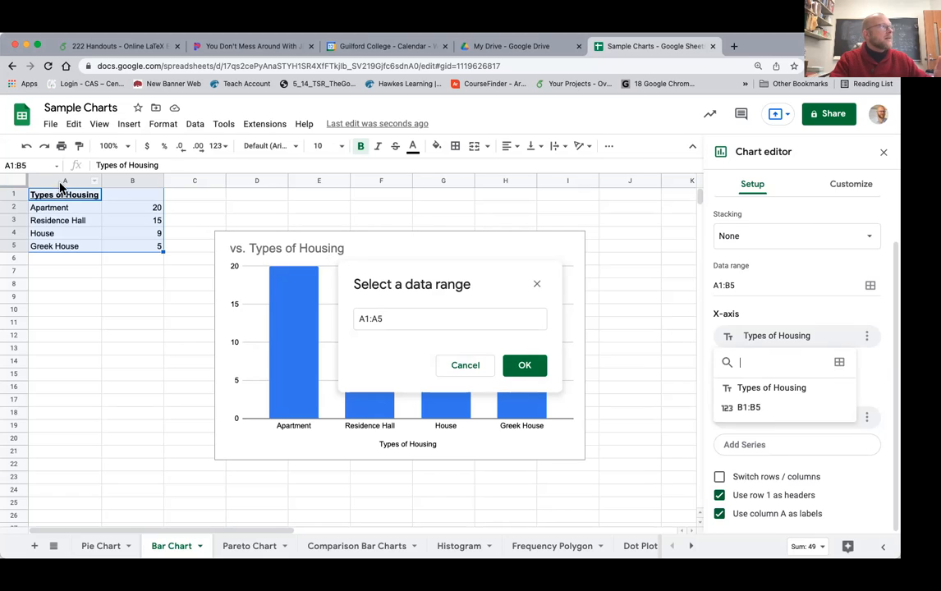
click(57, 209)
drag(59, 212, 67, 248)
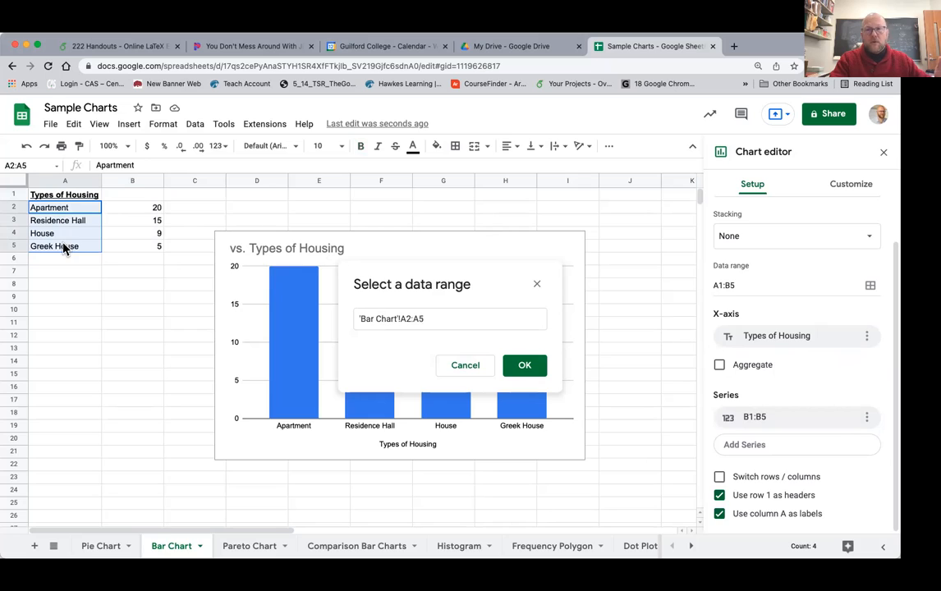
click(522, 367)
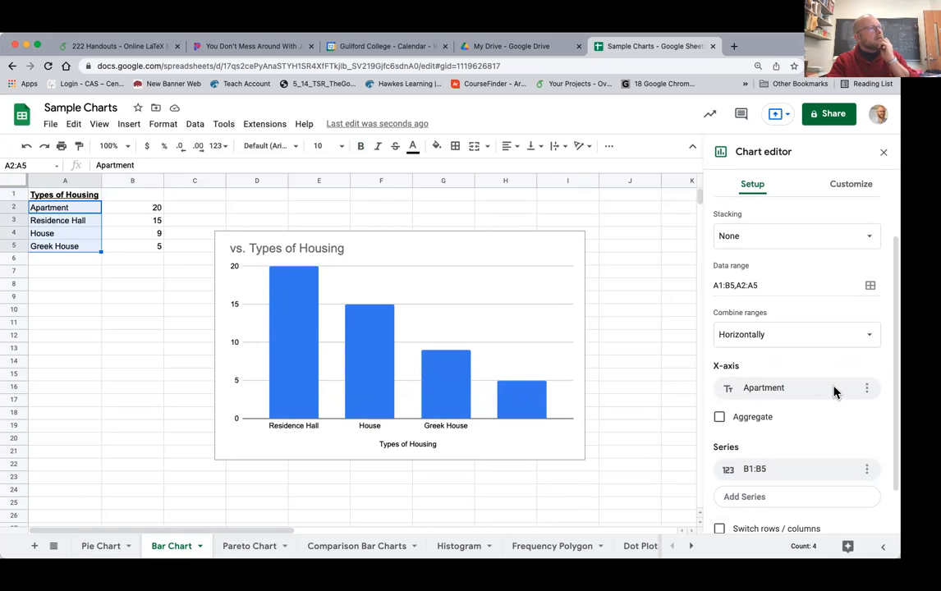
- Set the column chart's X-axis to the Types of Housing column
click(867, 389)
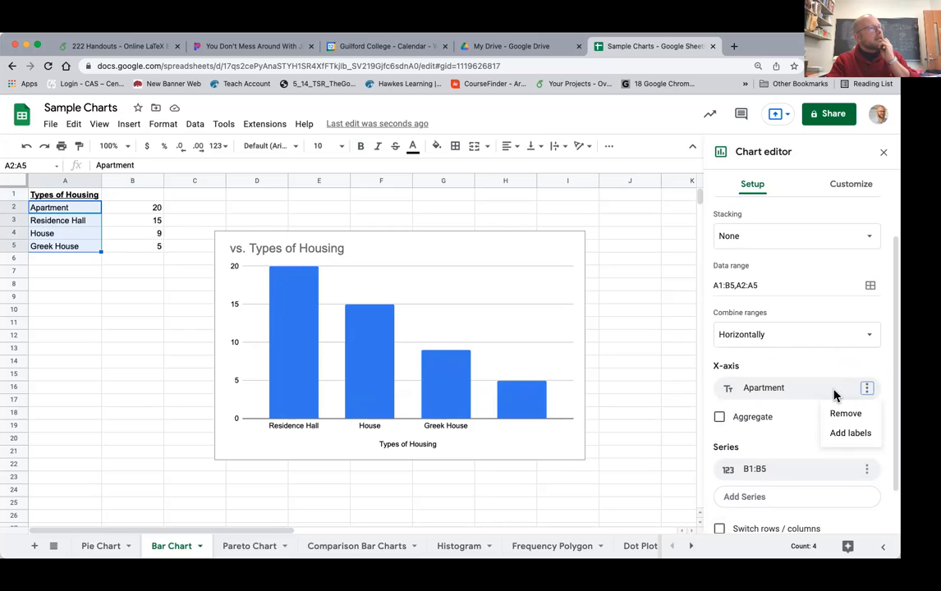
click(809, 395)
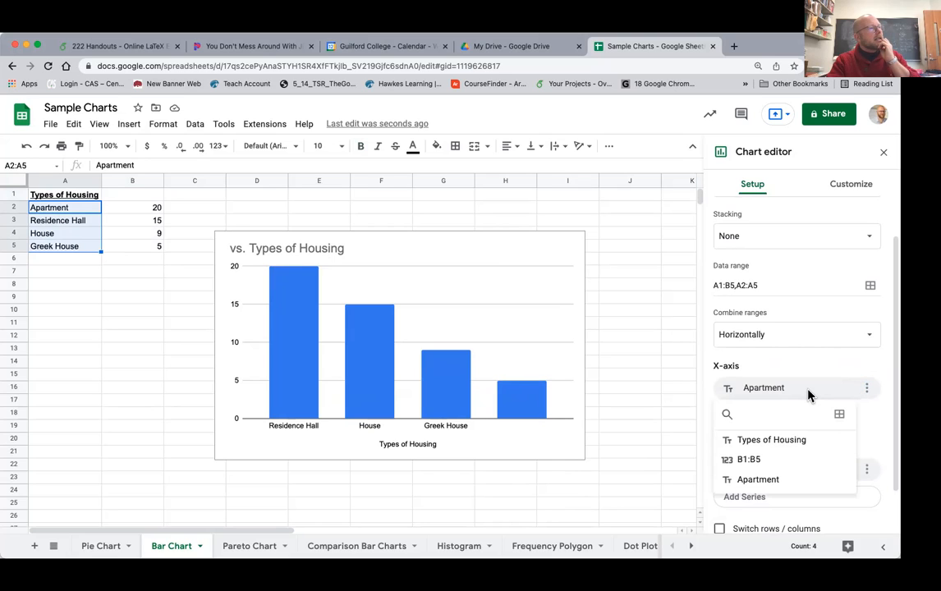
click(790, 448)
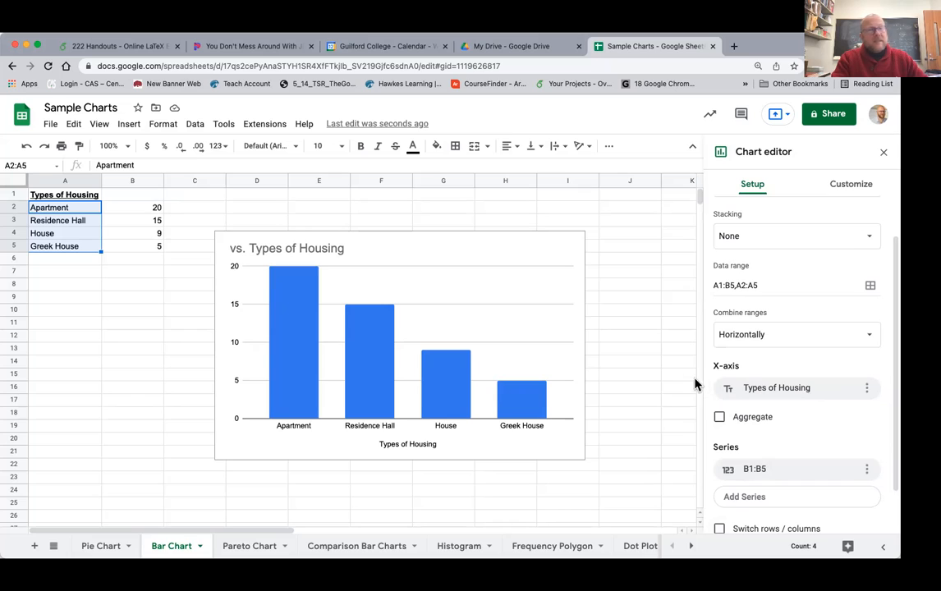
- Remove "vs." from the column chart's title so it reads "Types of Housing", and close the chart editor
click(269, 248)
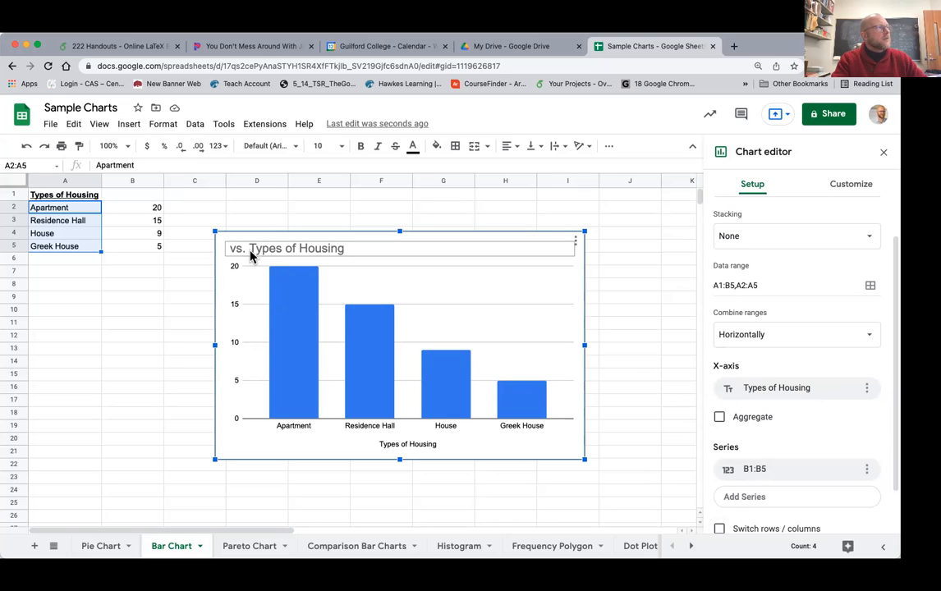
click(252, 254)
click(247, 248)
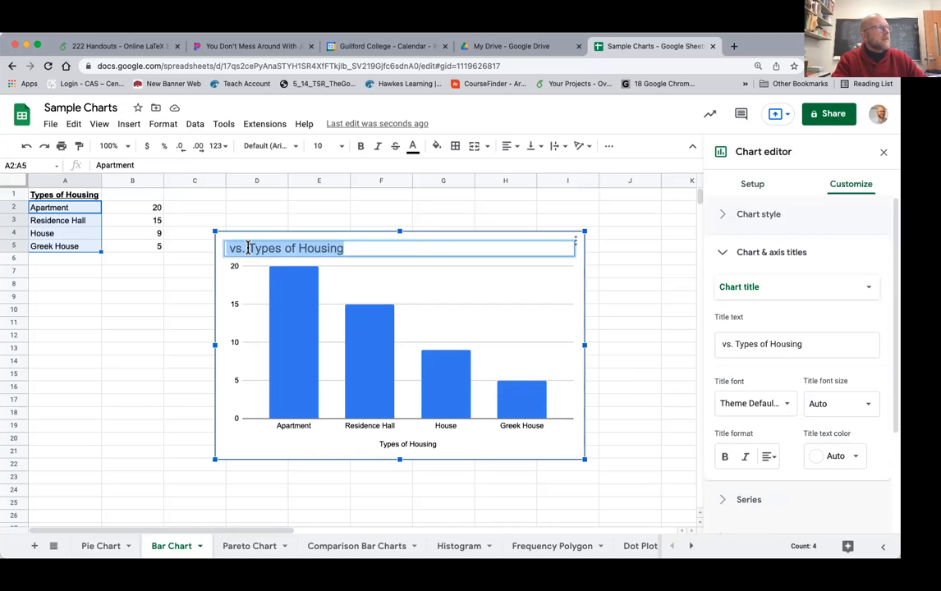
click(248, 248)
key(BackSpace)
key(BackSpace)
key(BackSpace)
key(BackSpace)
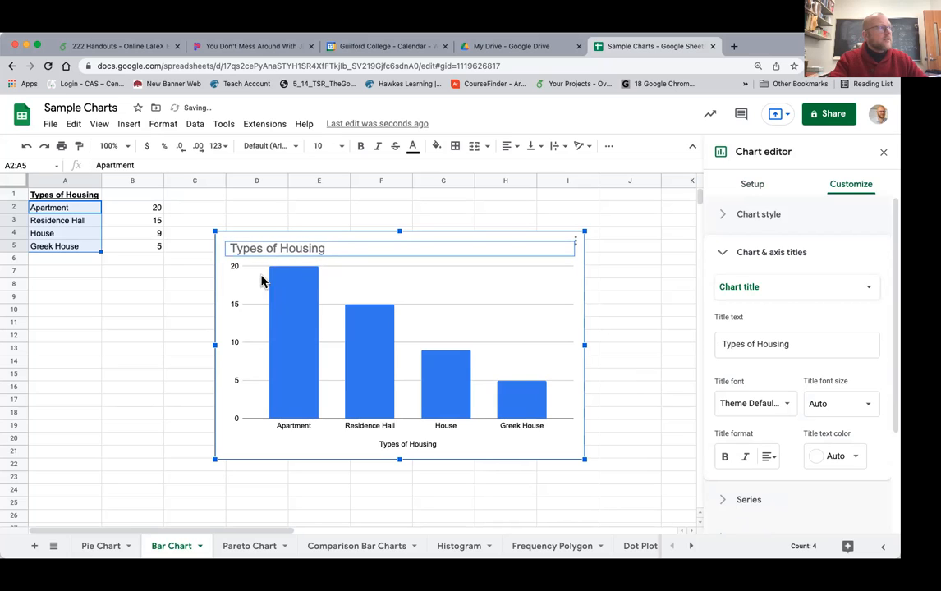
click(141, 336)
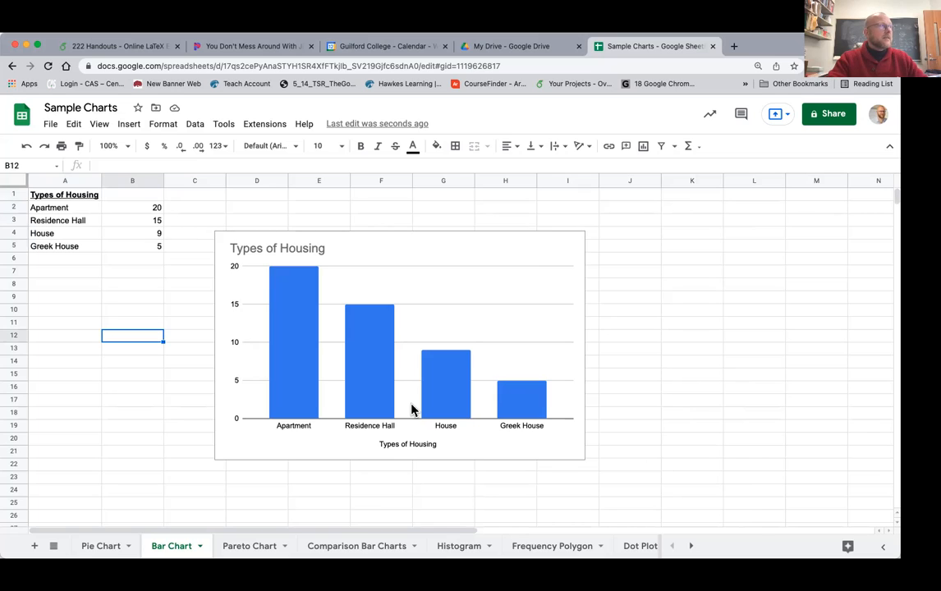
- Copy the finished Types of Housing column chart
click(554, 249)
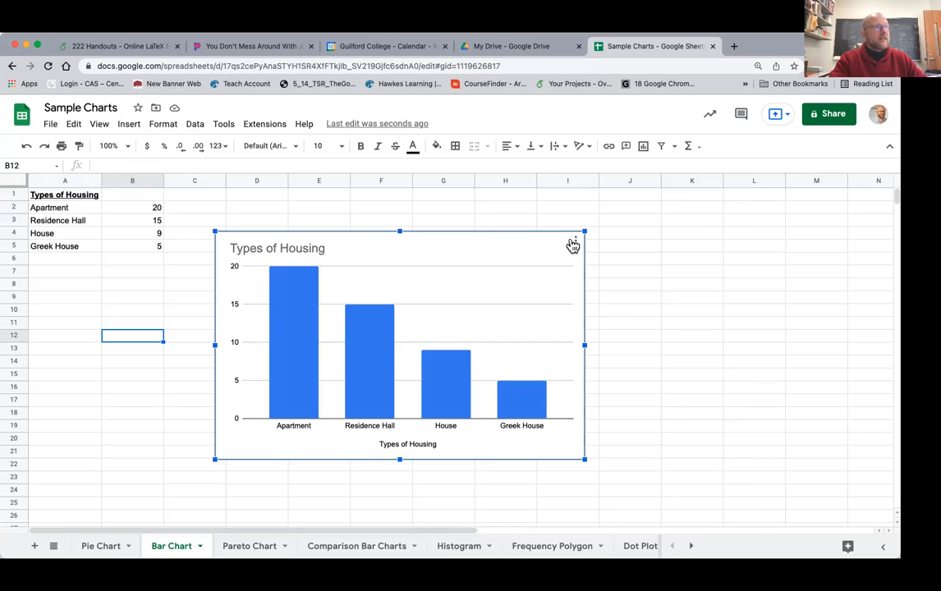
click(576, 244)
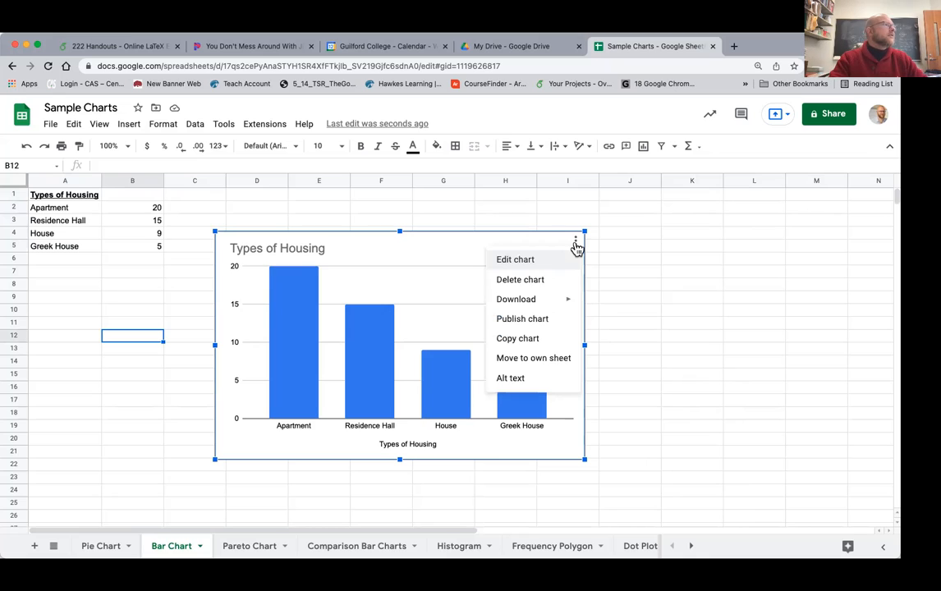
click(523, 344)
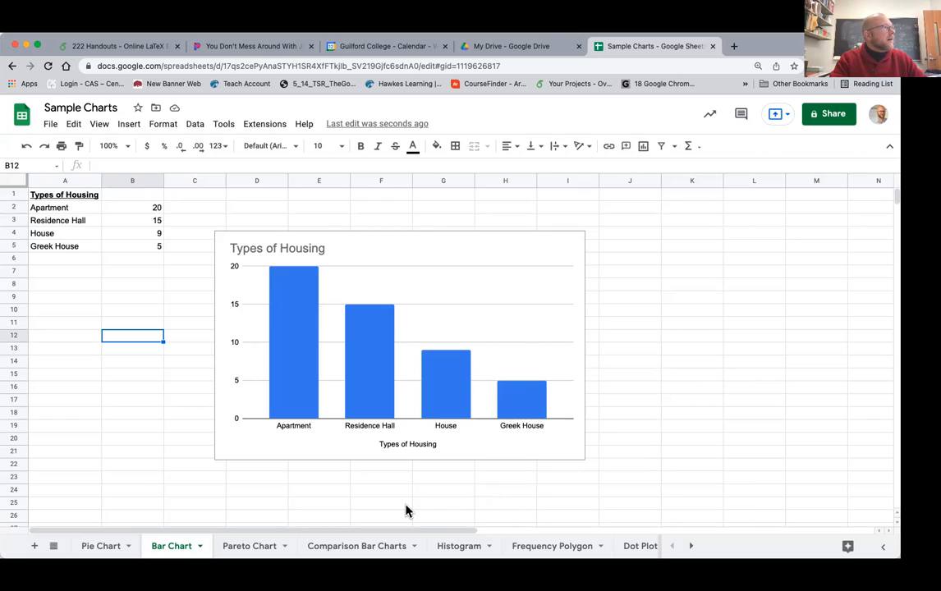
- Go to the Pareto Chart sheet and delete its existing Items Sold vs. Class chart
click(267, 548)
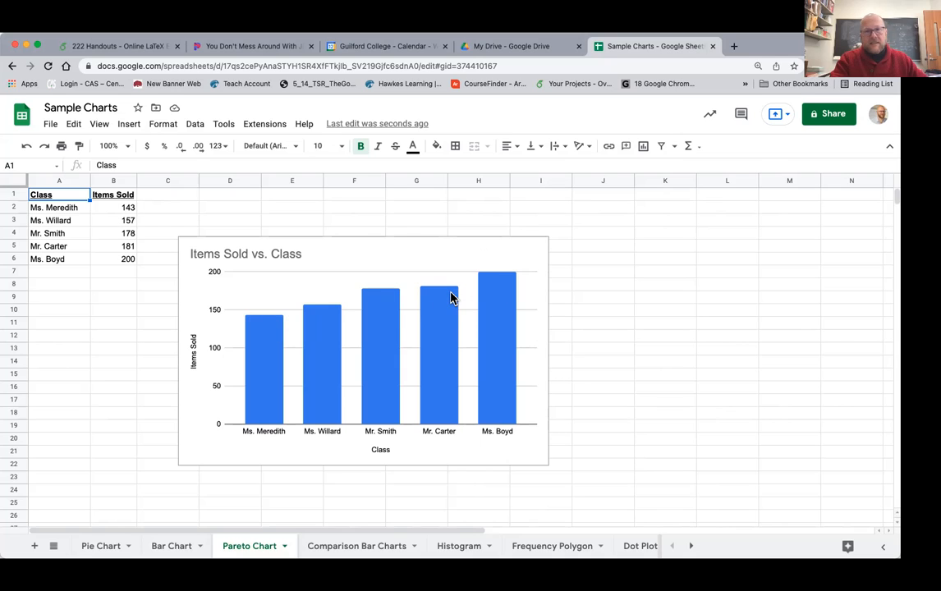
click(448, 262)
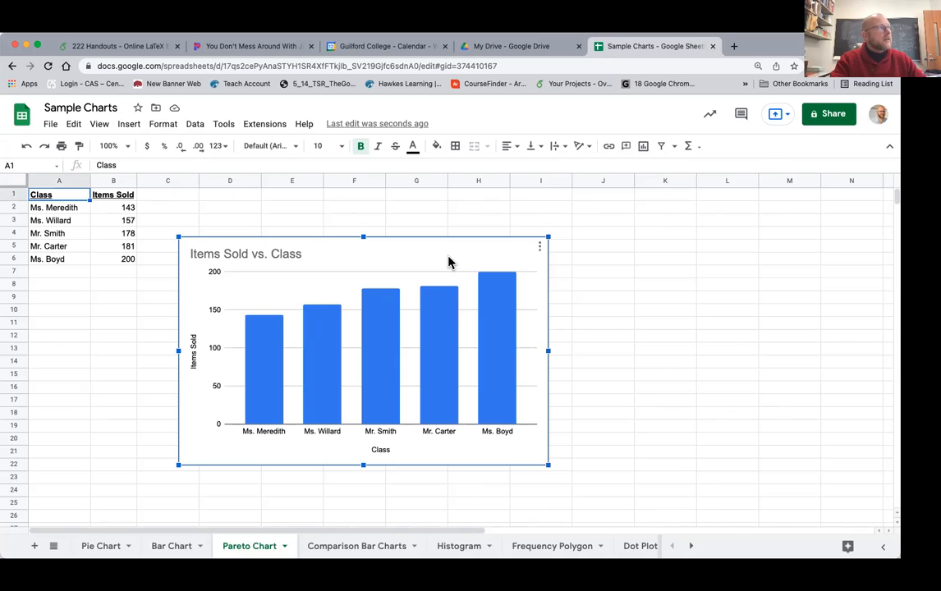
key(Delete)
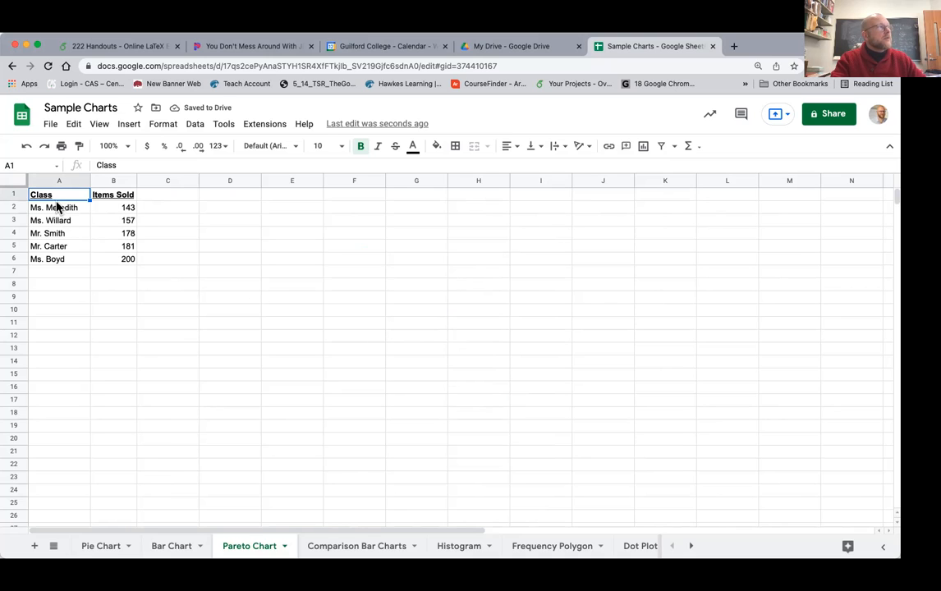
- Sort range A1:B6 by Items Sold in A → Z order, treating the first row as a header
drag(80, 200, 105, 259)
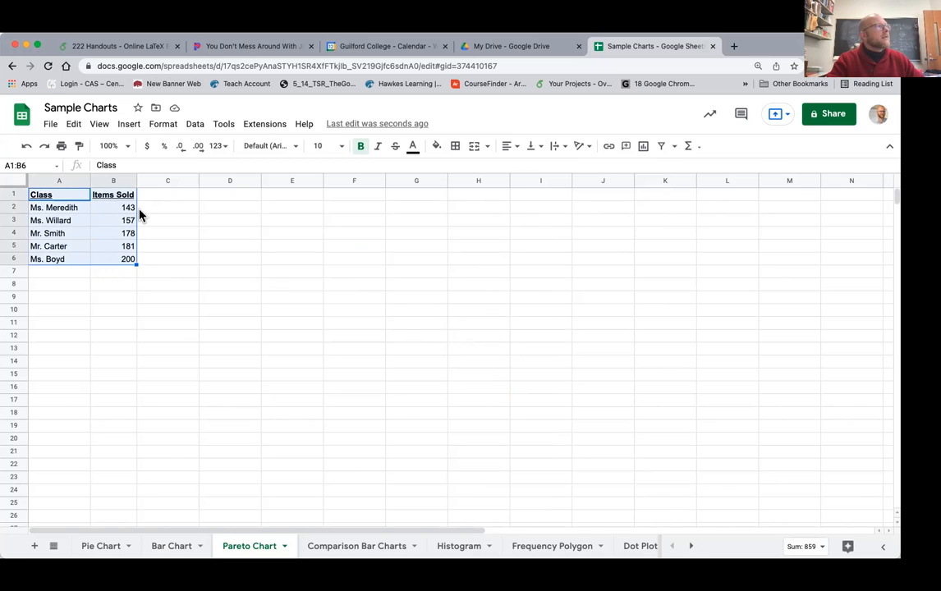
click(194, 127)
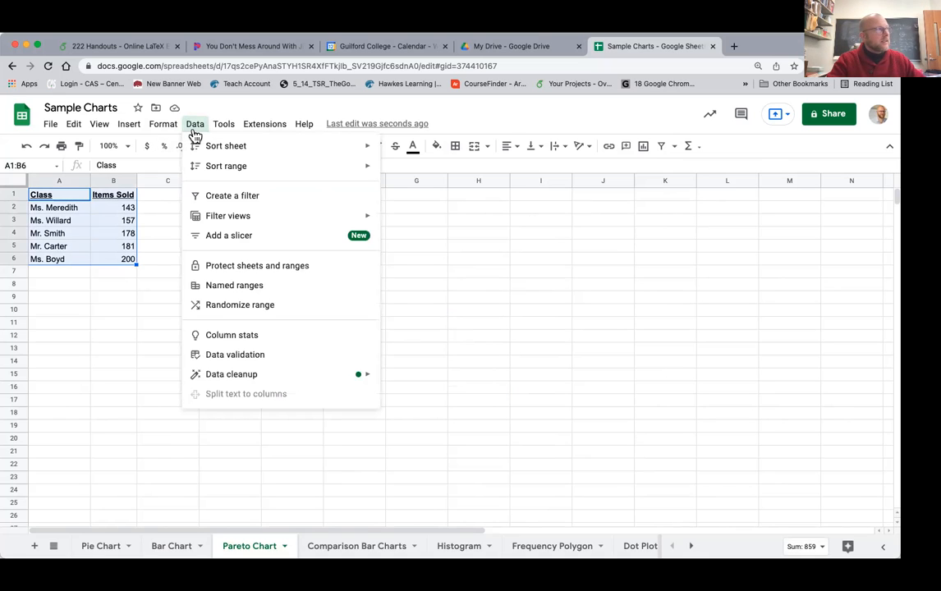
mouse_move(219, 168)
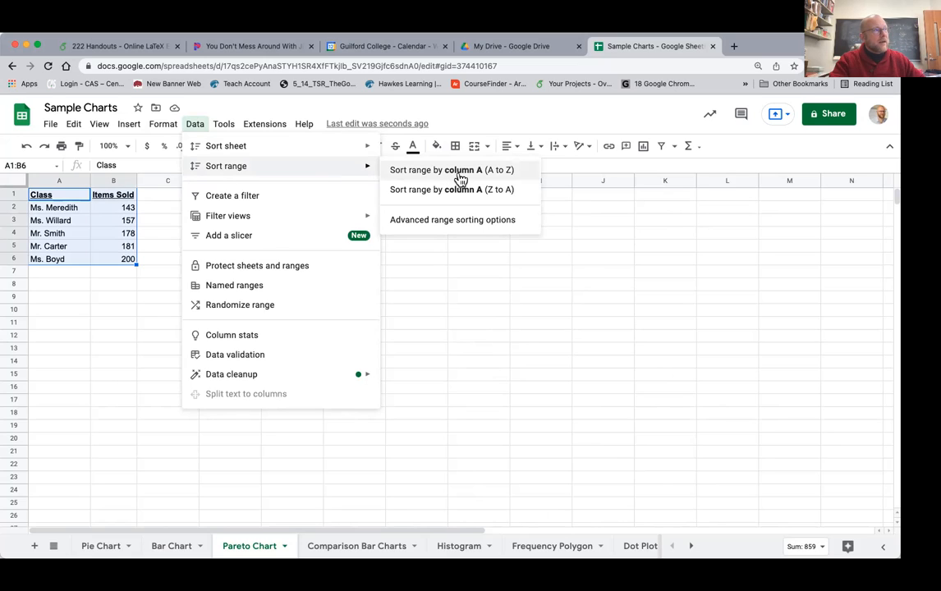
click(447, 222)
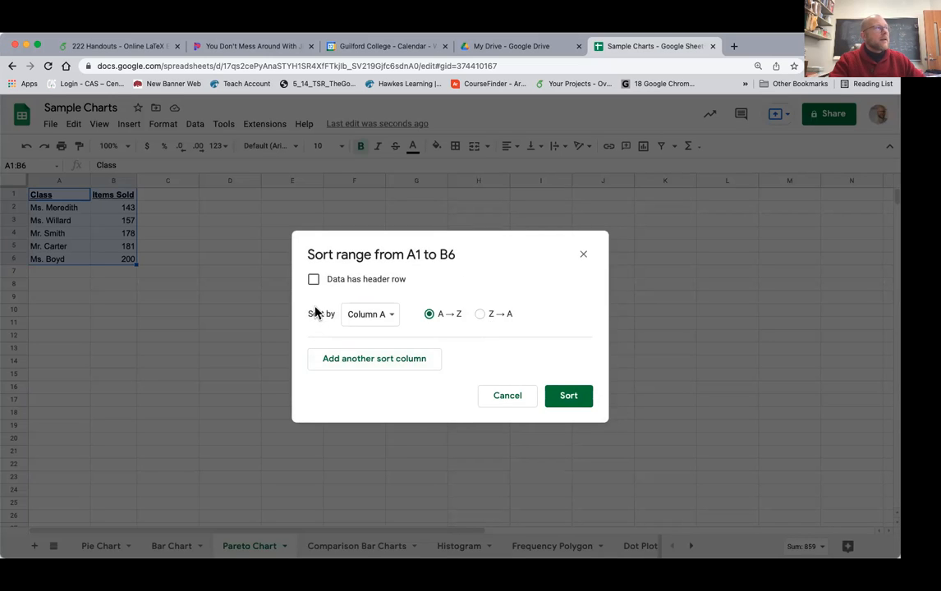
click(314, 281)
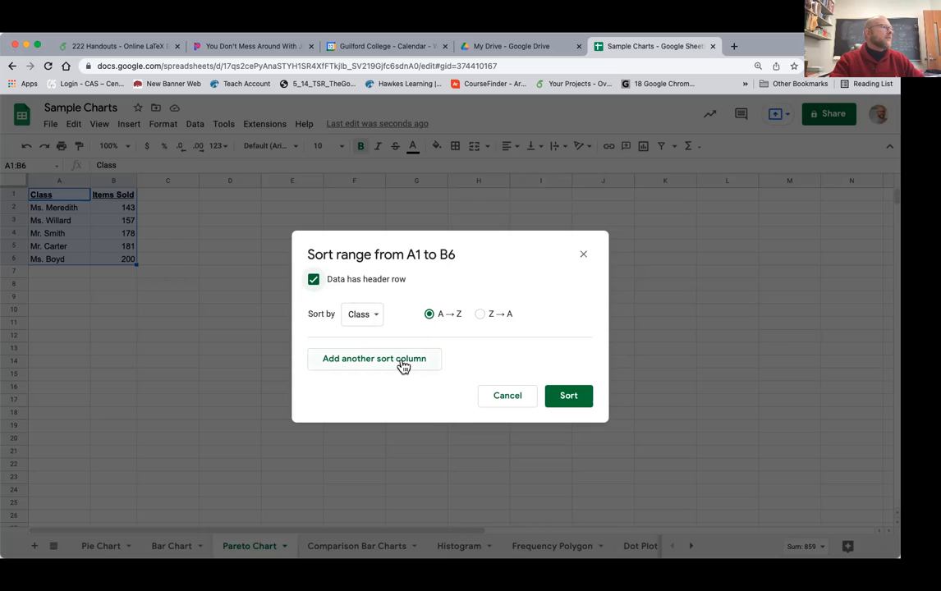
click(378, 322)
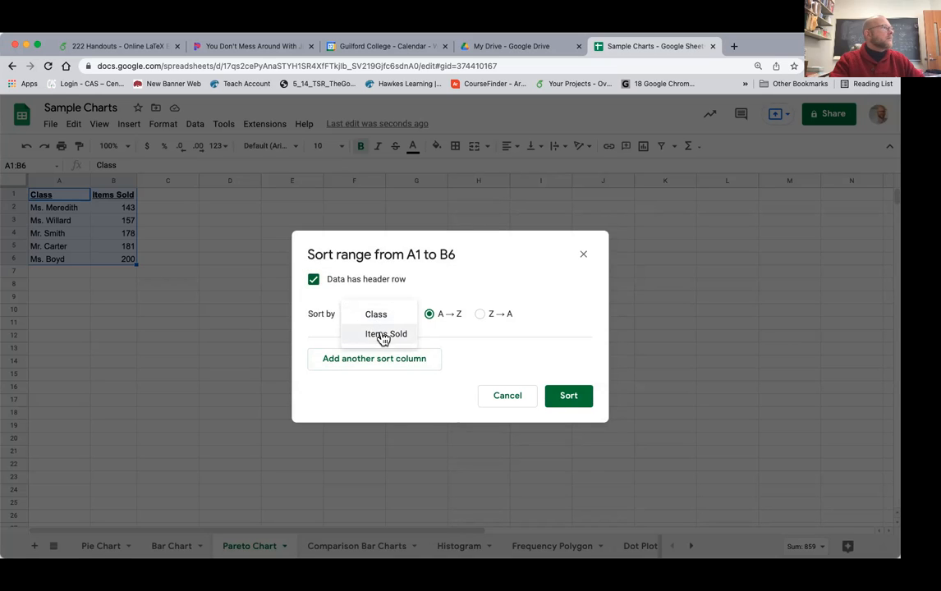
click(382, 338)
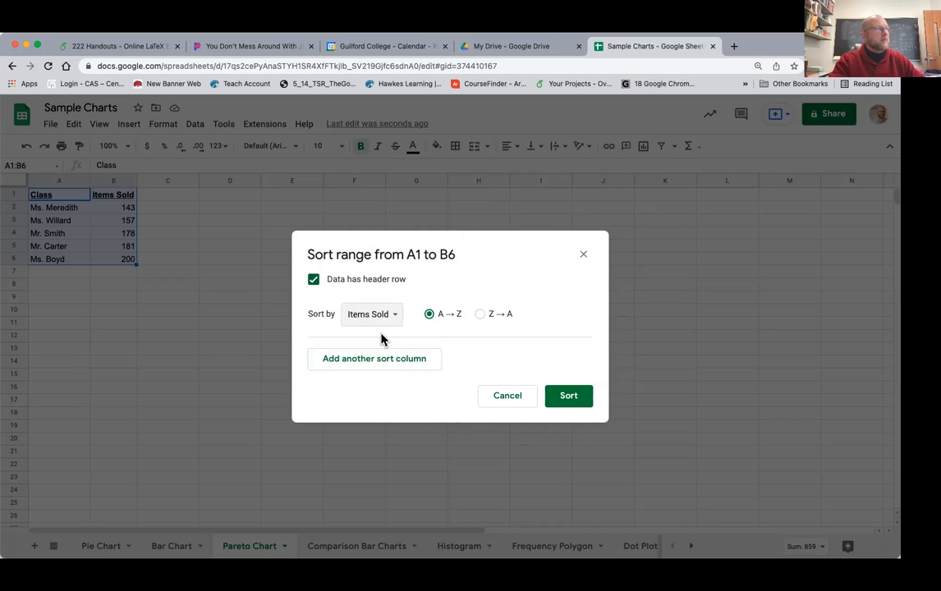
click(568, 399)
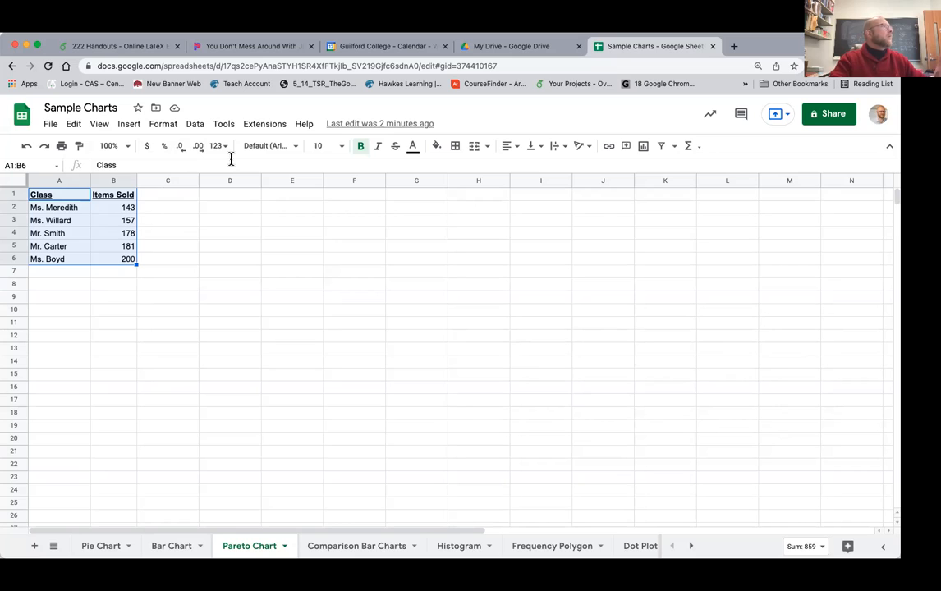
- Sort range A1:B6 by Items Sold in Z → A order, with the first row as a header
click(125, 146)
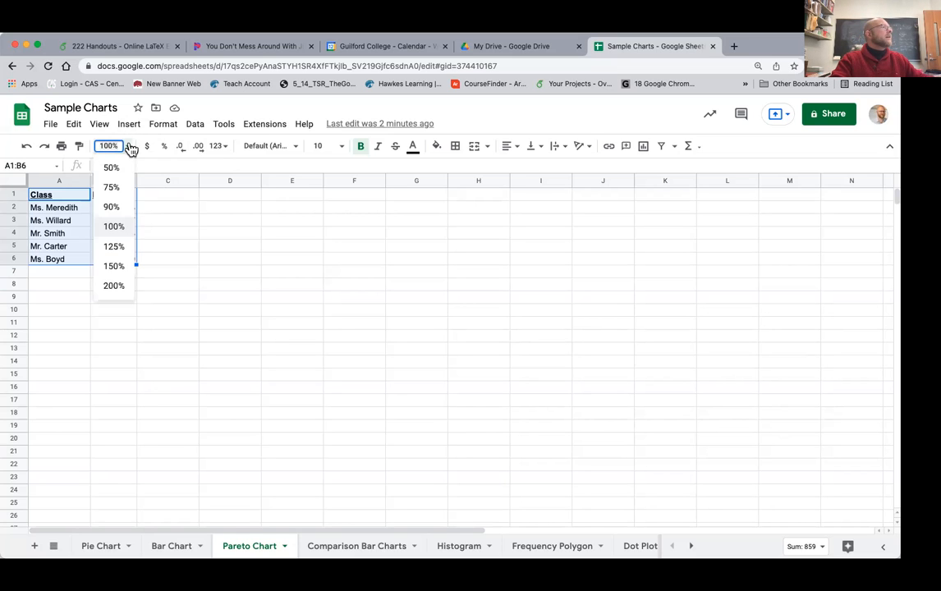
click(119, 288)
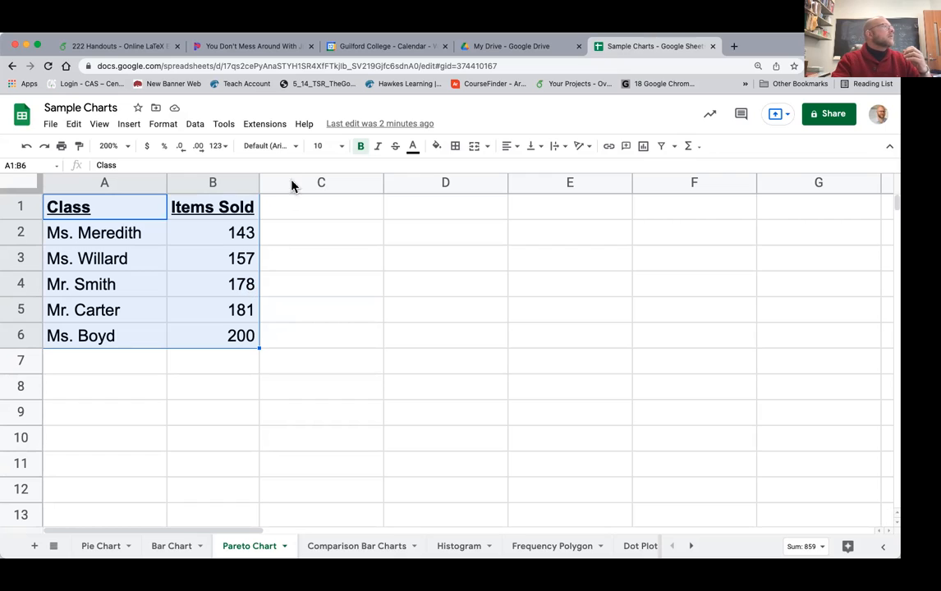
click(196, 125)
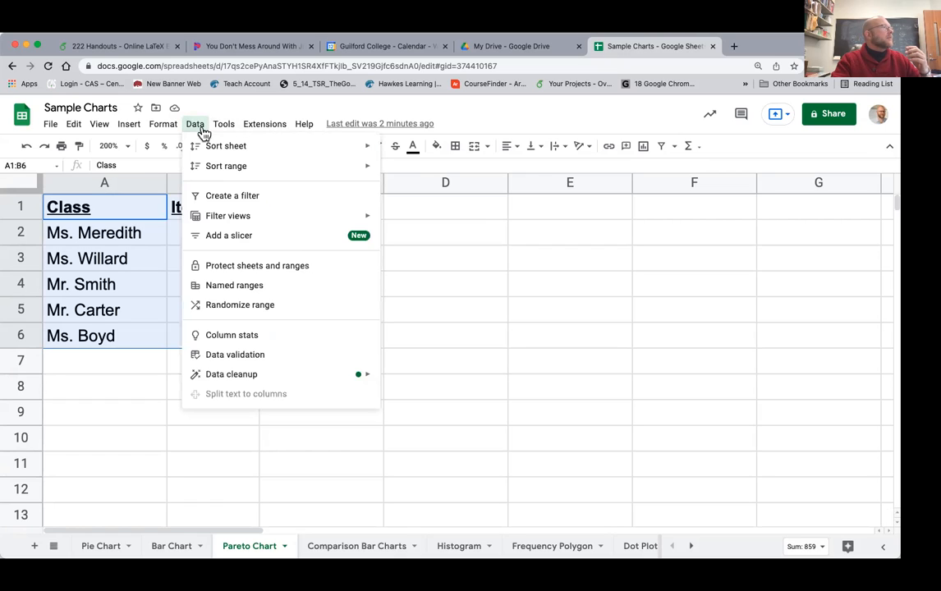
mouse_move(221, 166)
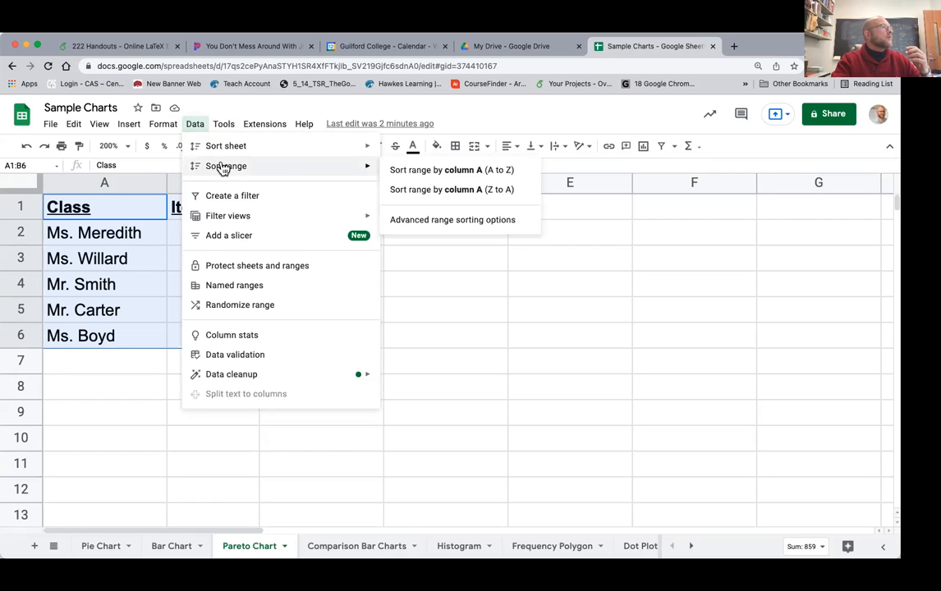
click(443, 223)
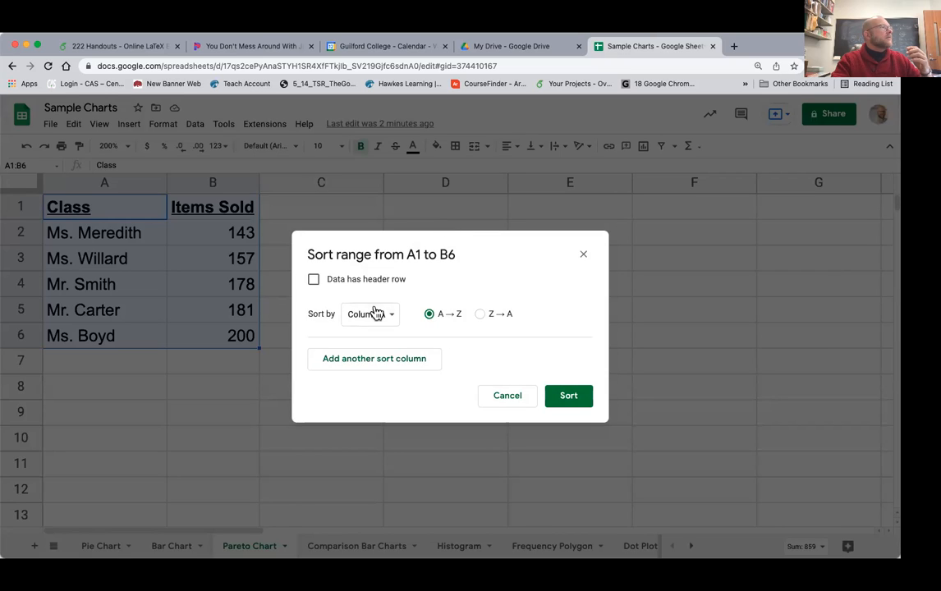
click(314, 280)
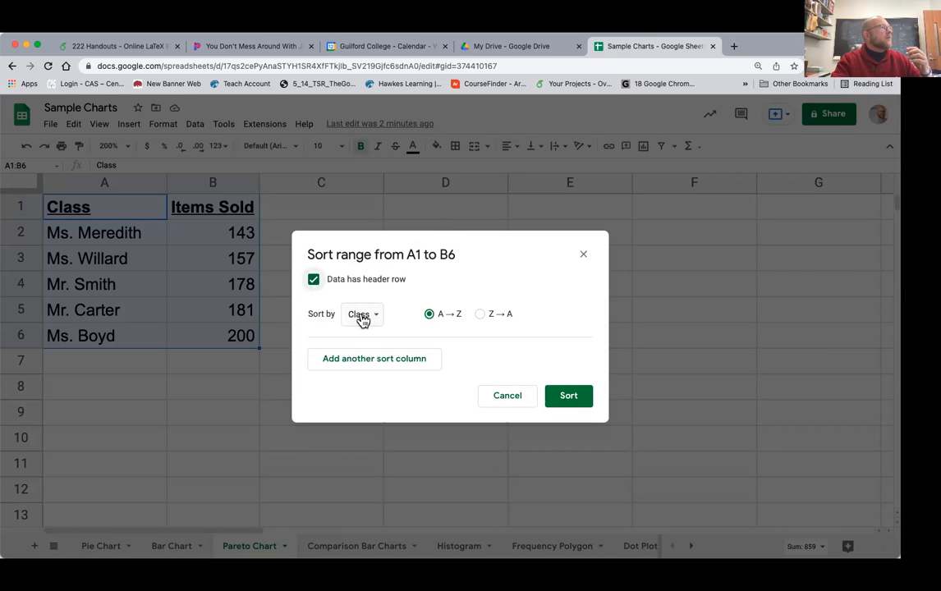
click(364, 315)
click(368, 338)
click(480, 315)
click(569, 398)
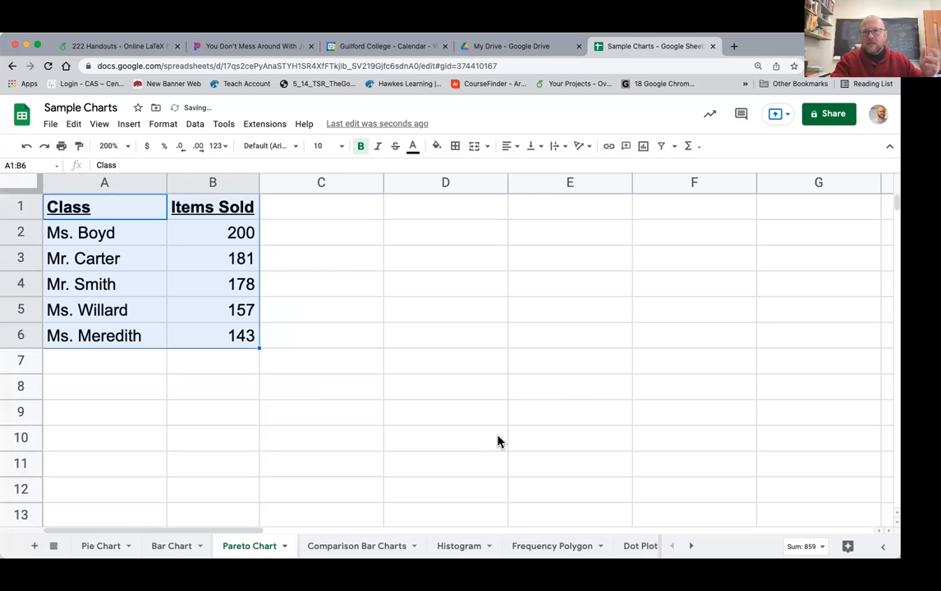
click(357, 385)
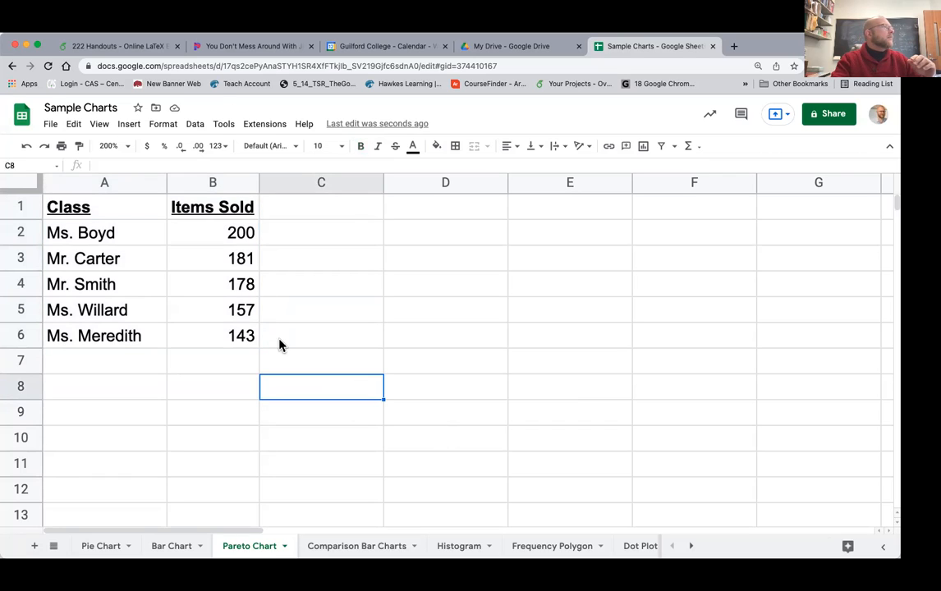
- Insert a chart from range A1:B6 on the Pareto Chart sheet and set its type to a horizontal bar chart
click(128, 153)
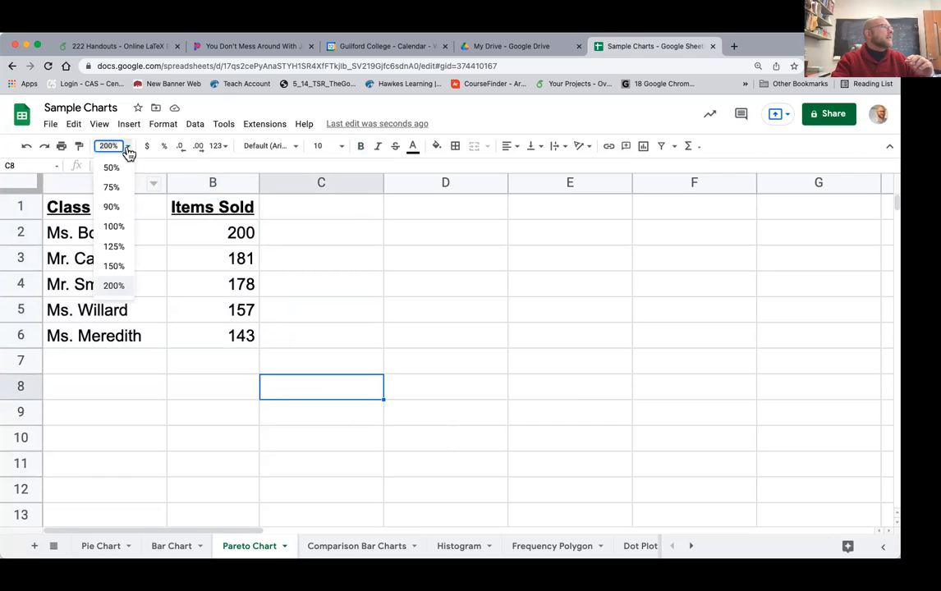
click(113, 246)
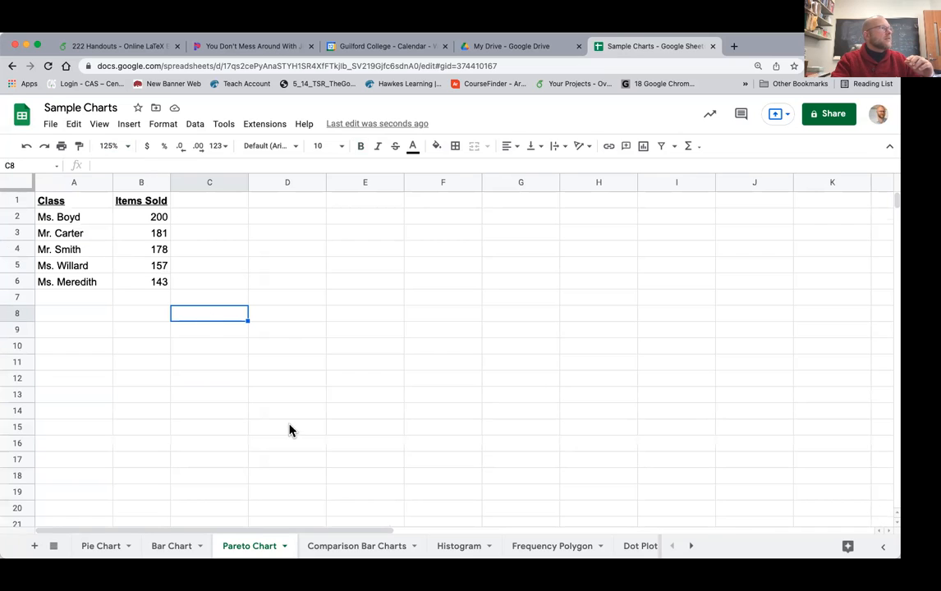
drag(93, 205, 163, 290)
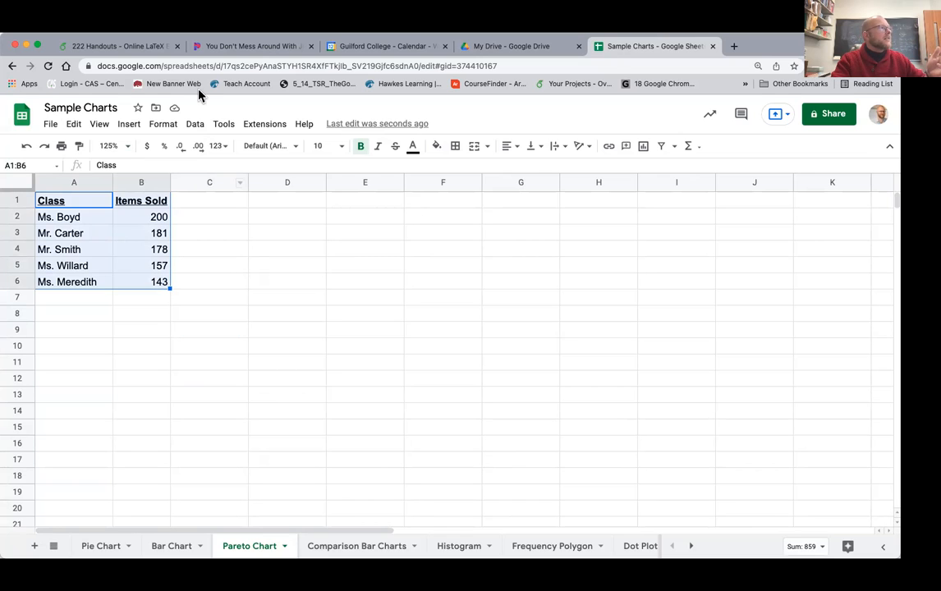
click(132, 129)
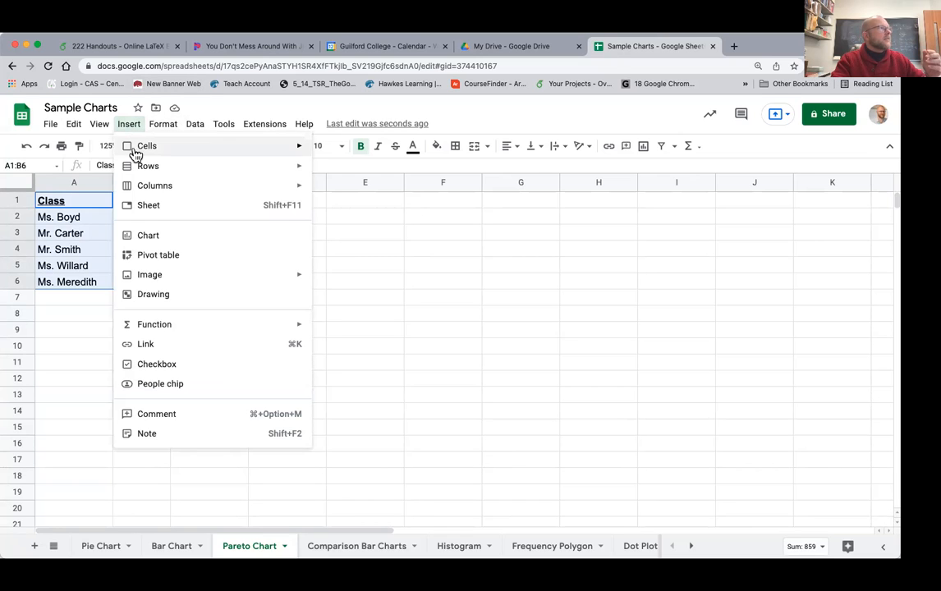
click(149, 236)
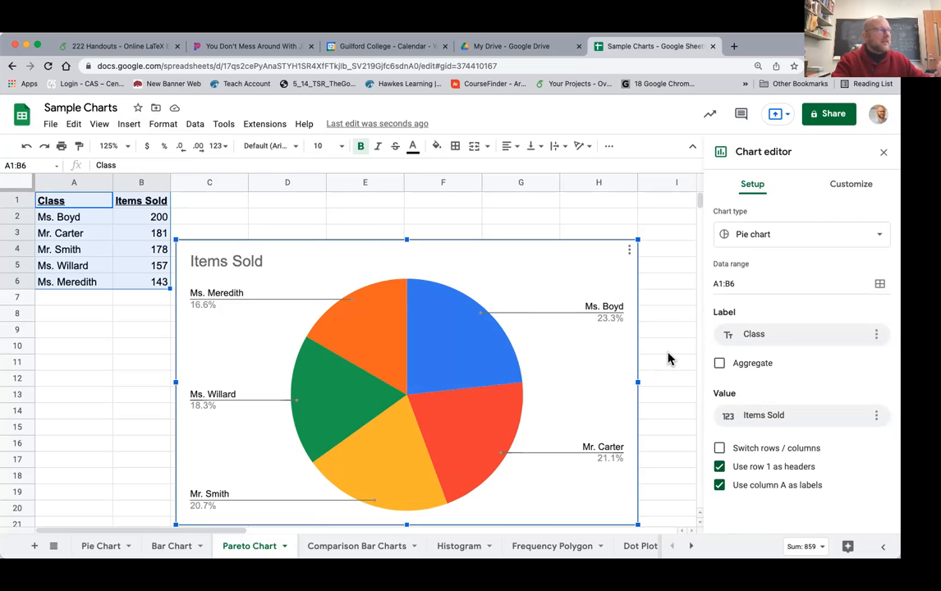
click(772, 238)
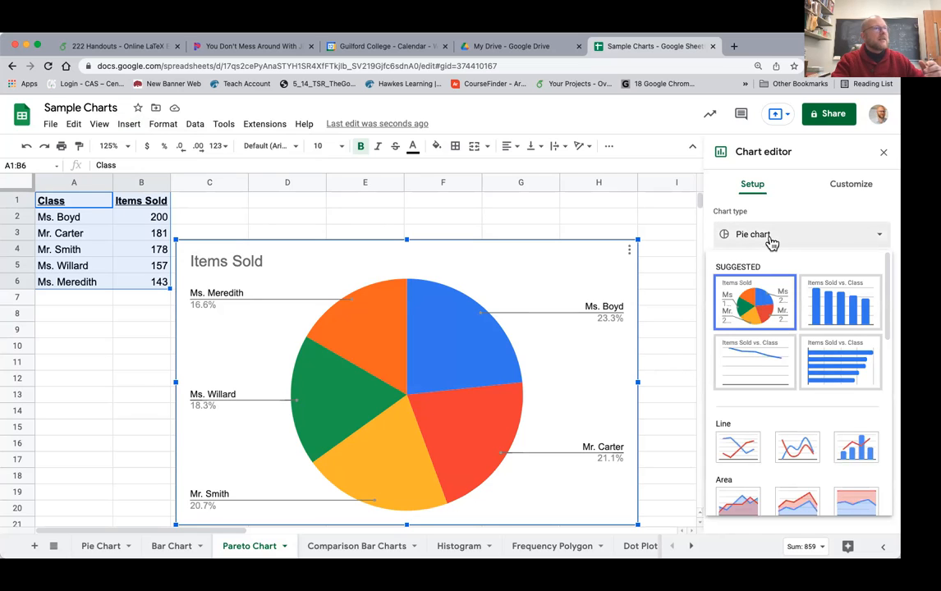
click(840, 365)
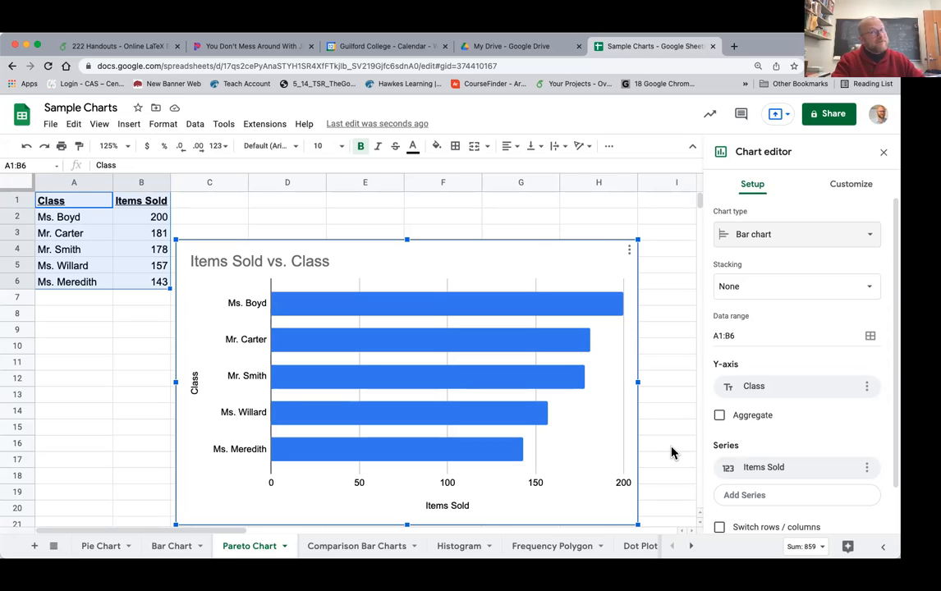
- Go to the Comparison Bar Charts sheet and delete its existing Men and Women chart
click(348, 547)
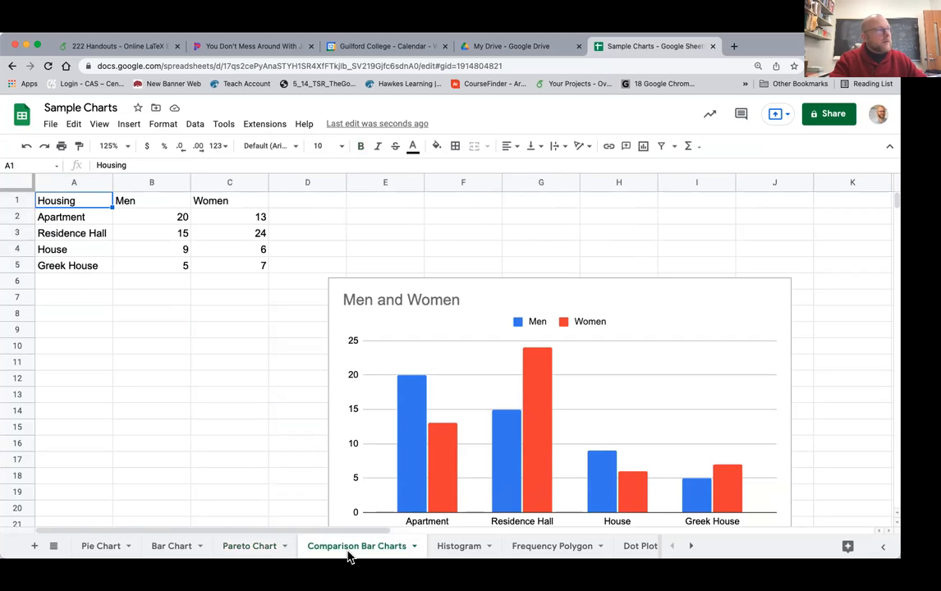
scroll(622, 371, down, 2)
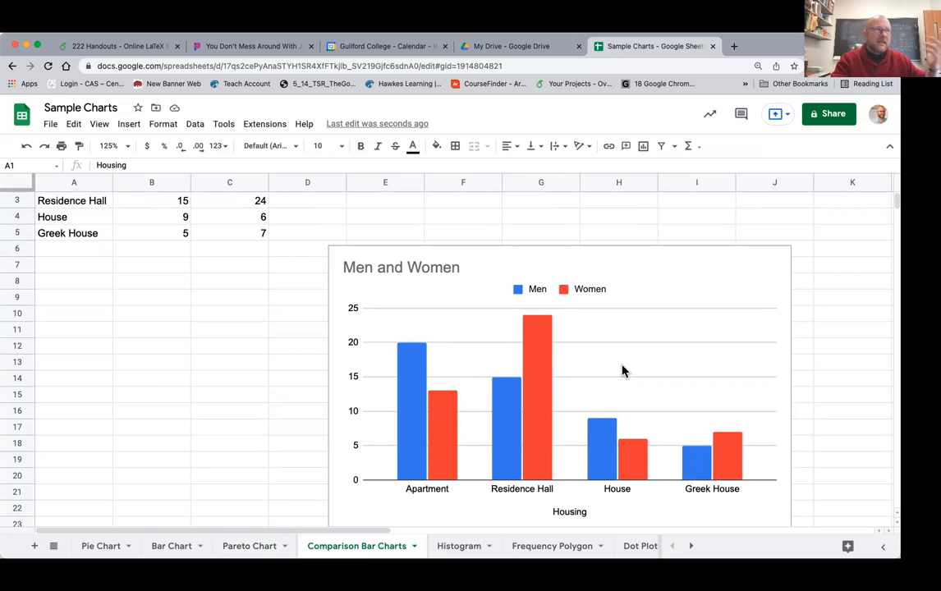
click(660, 284)
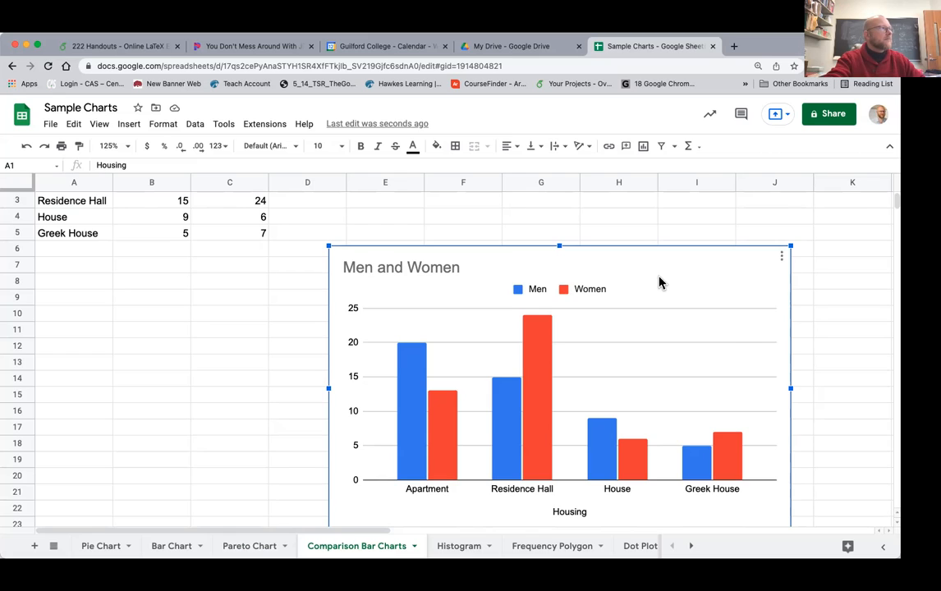
key(Delete)
scroll(437, 372, up, 1)
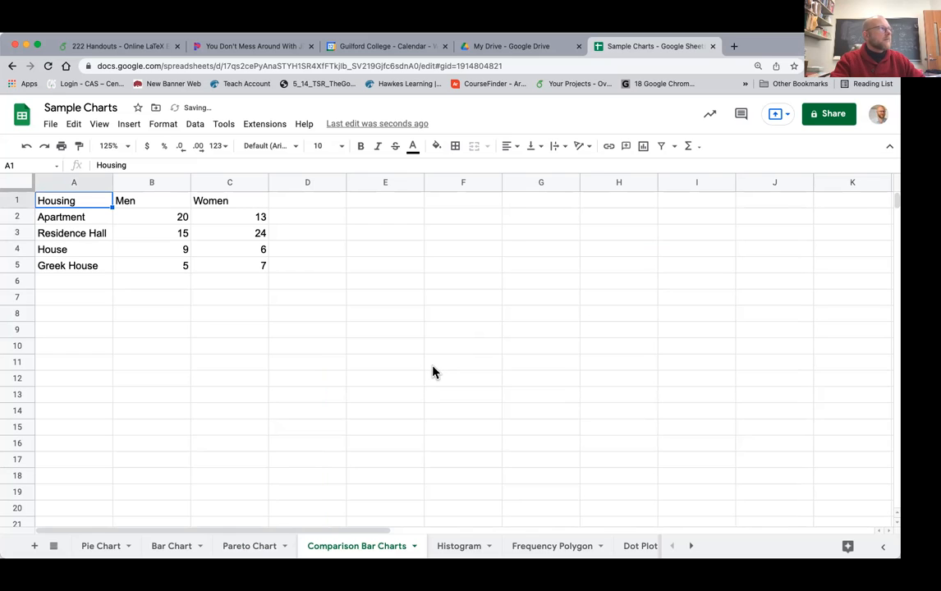
- Make the Housing, Men and Women headers in A1:C1 bold and underlined
click(130, 148)
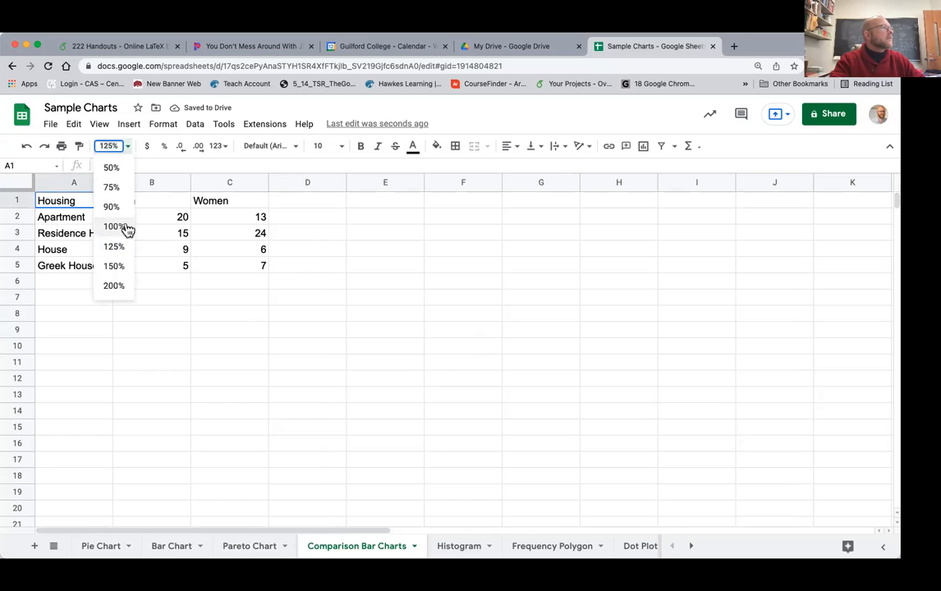
click(122, 283)
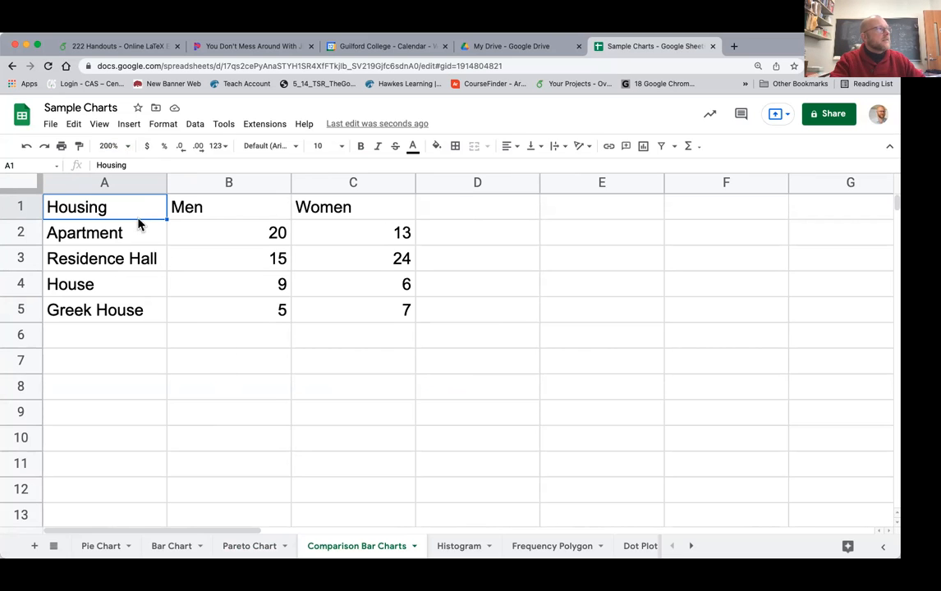
drag(132, 216, 332, 212)
click(366, 151)
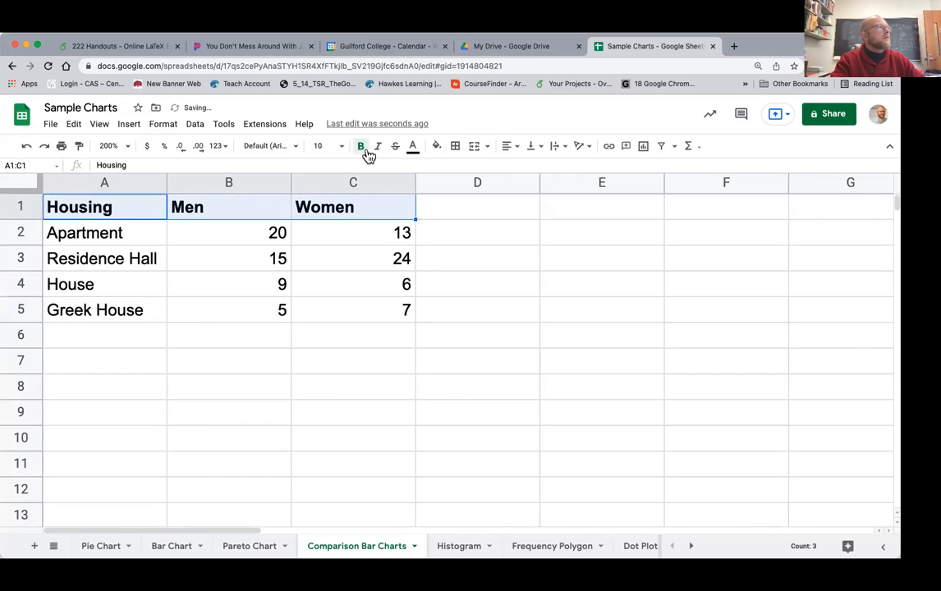
key(super+u)
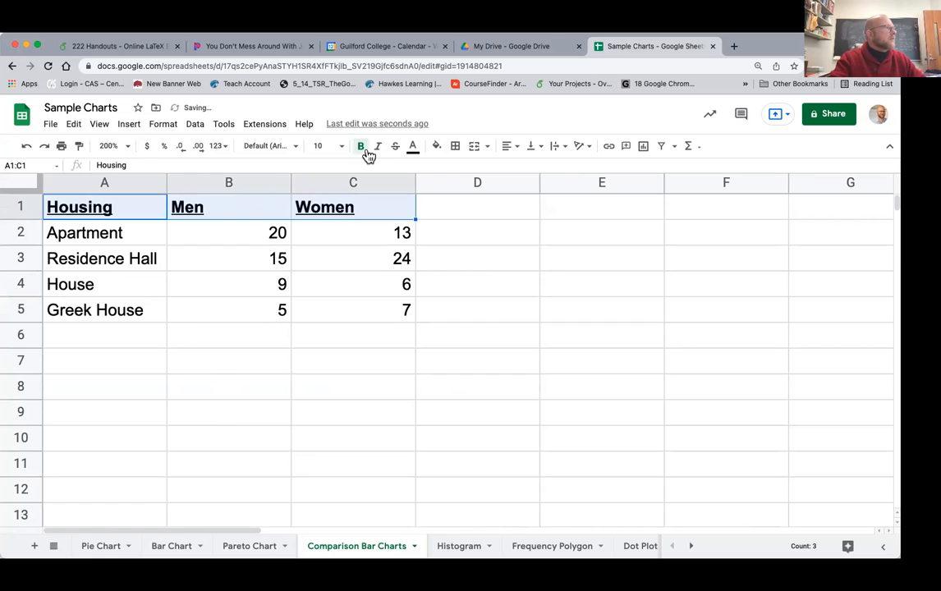
- Insert a chart from the housing data in range A1:C5
drag(408, 316, 85, 218)
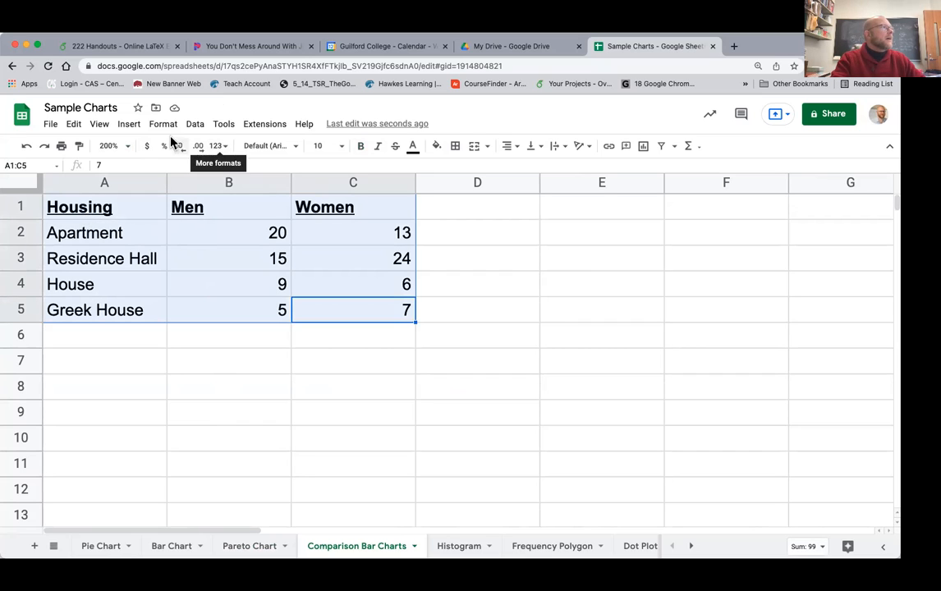
click(129, 126)
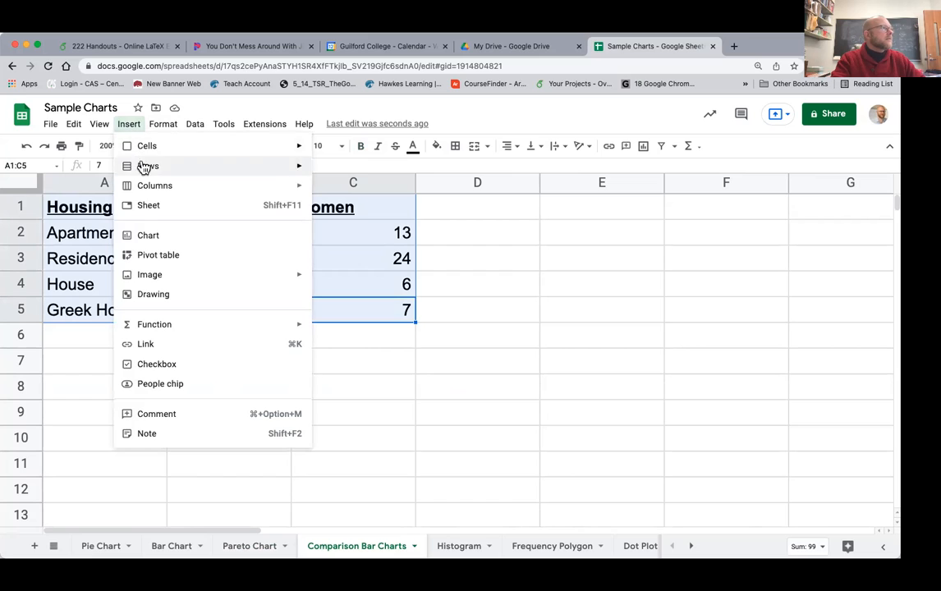
click(150, 235)
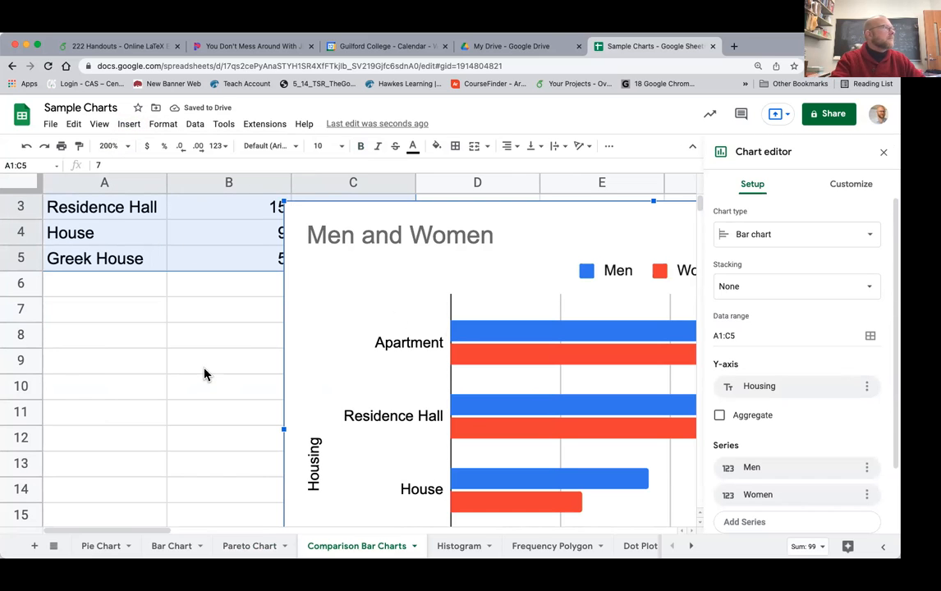
- Move the new Men and Women chart so that it no longer covers the values in columns B and C
click(127, 147)
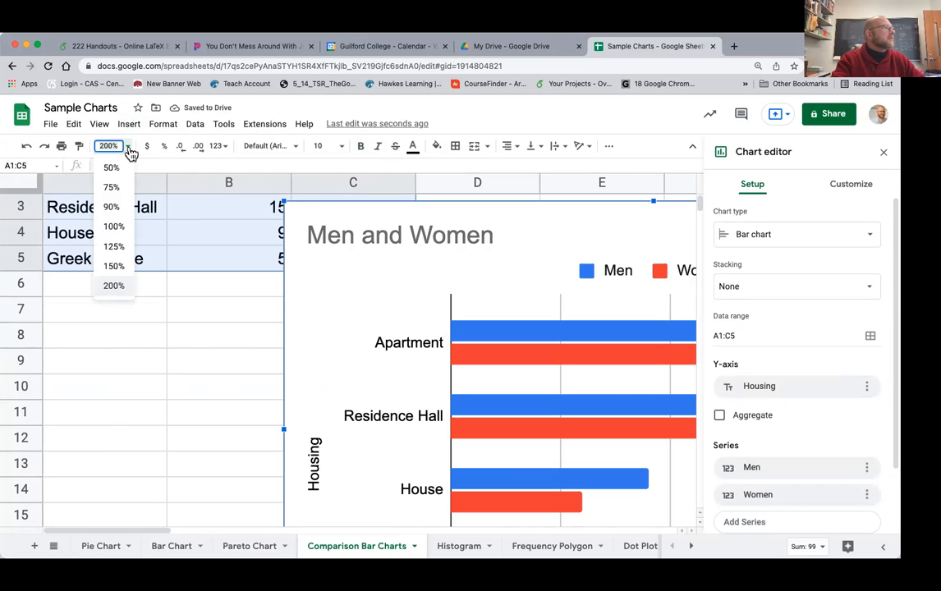
click(114, 266)
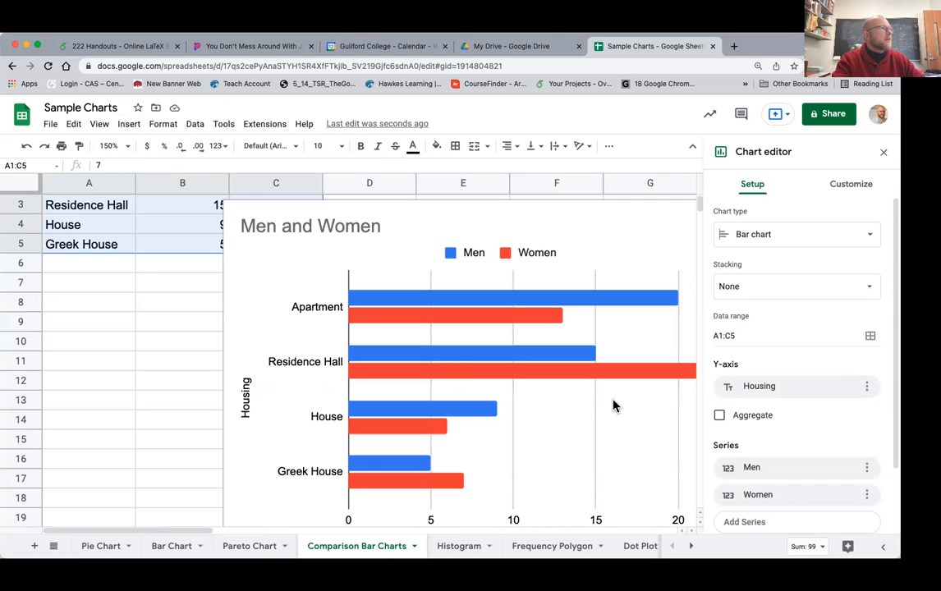
click(125, 148)
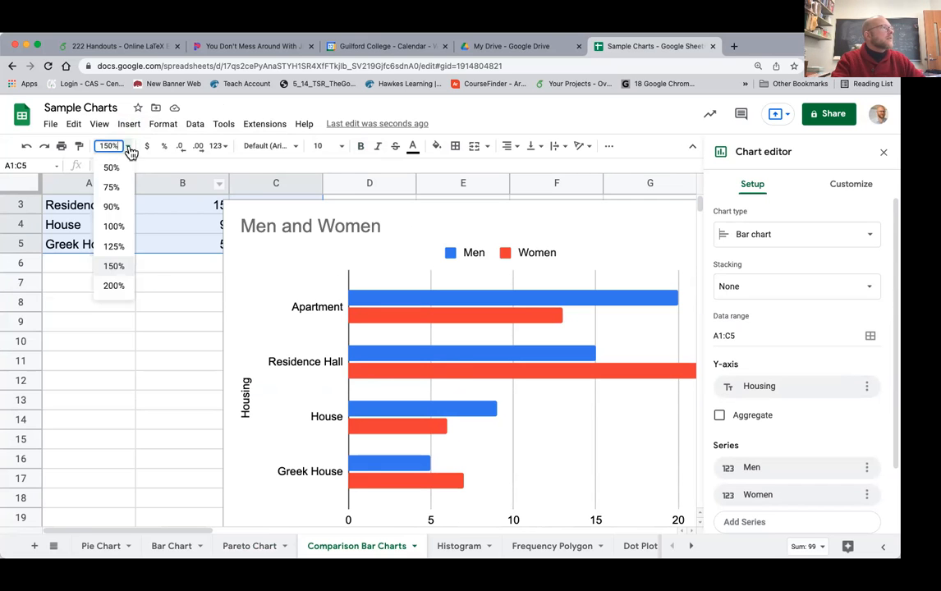
click(120, 248)
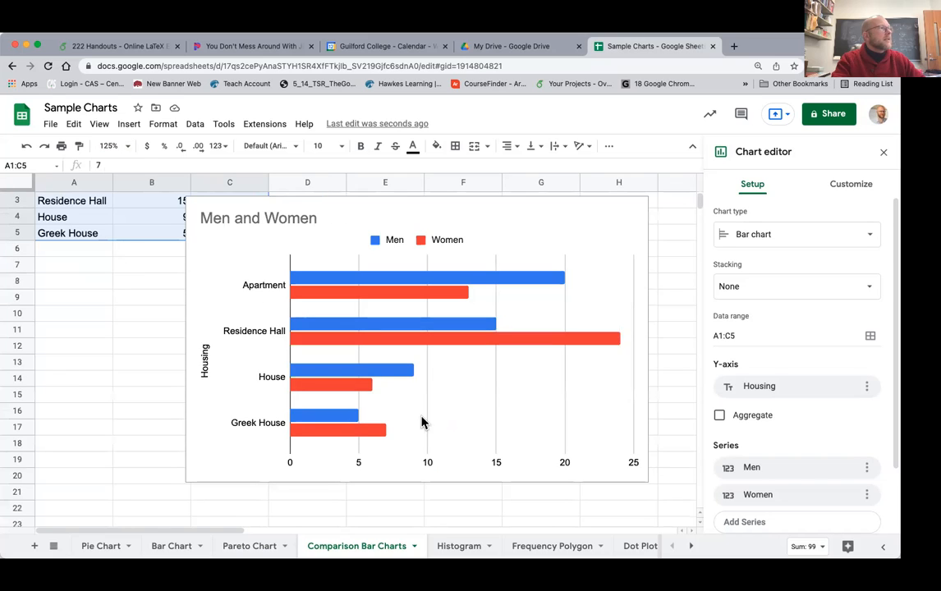
click(537, 238)
drag(489, 208, 531, 249)
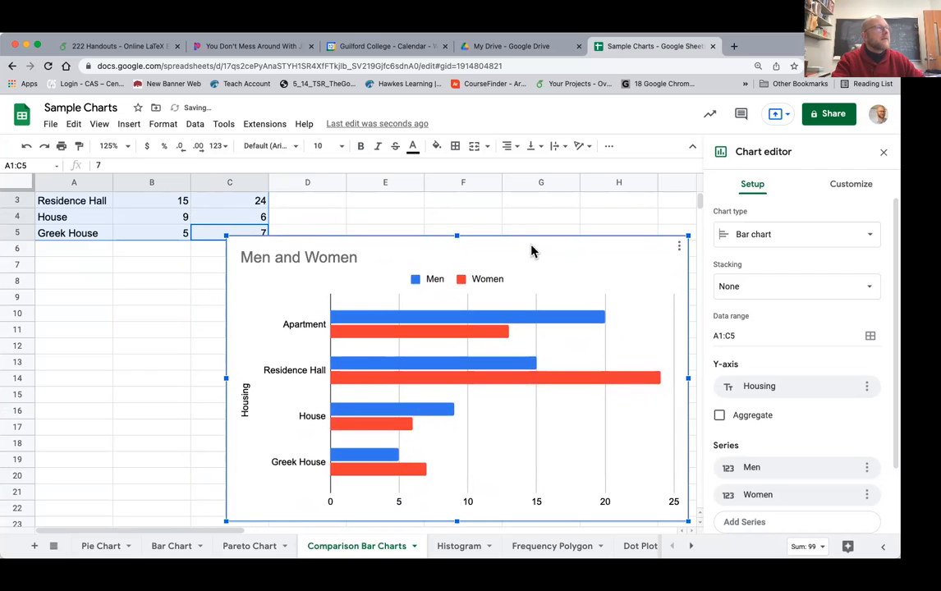
- Change the Men and Women bar chart to a column chart with side-by-side columns
click(780, 238)
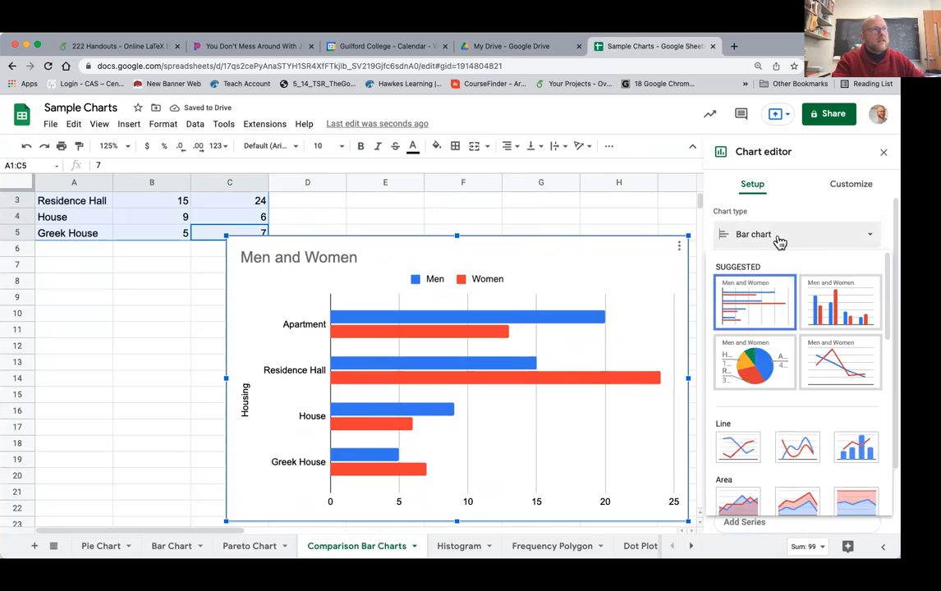
click(839, 317)
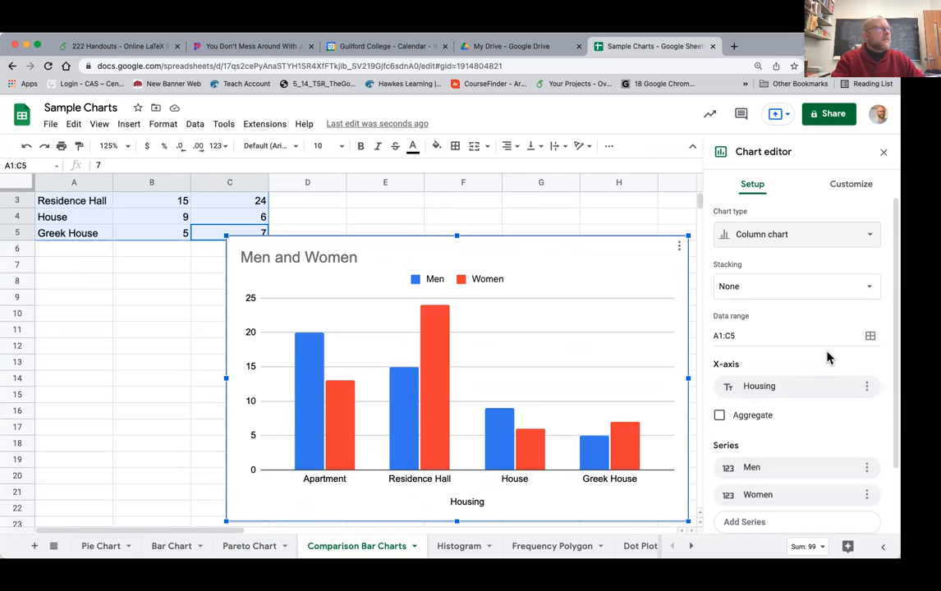
scroll(825, 358, down, 1)
scroll(827, 357, down, 3)
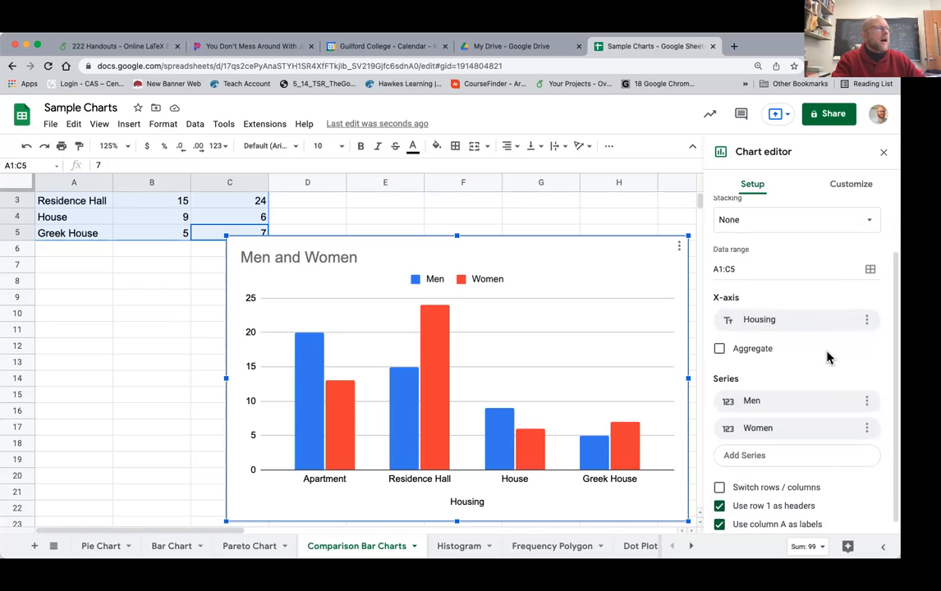
scroll(827, 357, up, 4)
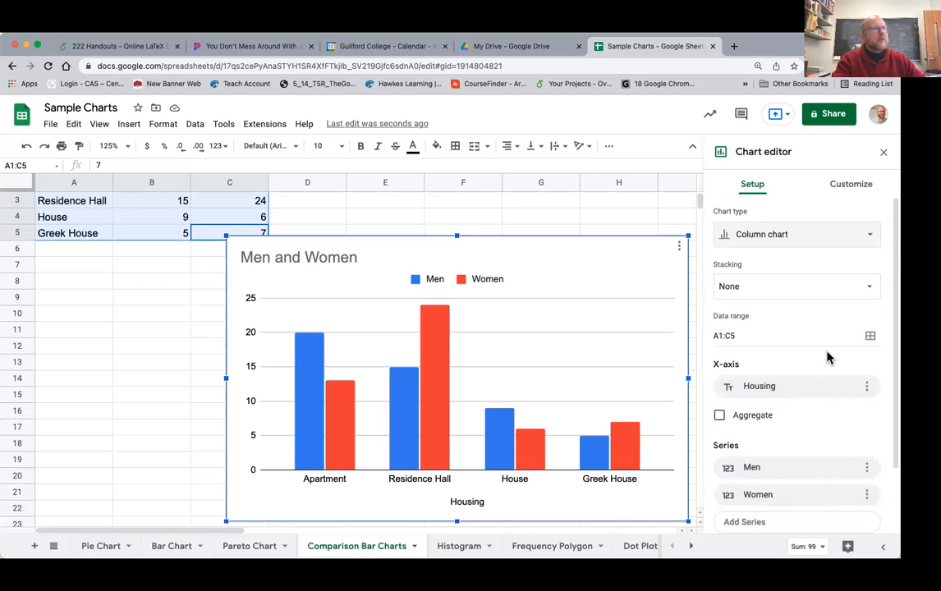
- Look through the chart's settings and change its type to a stacked column chart
click(846, 193)
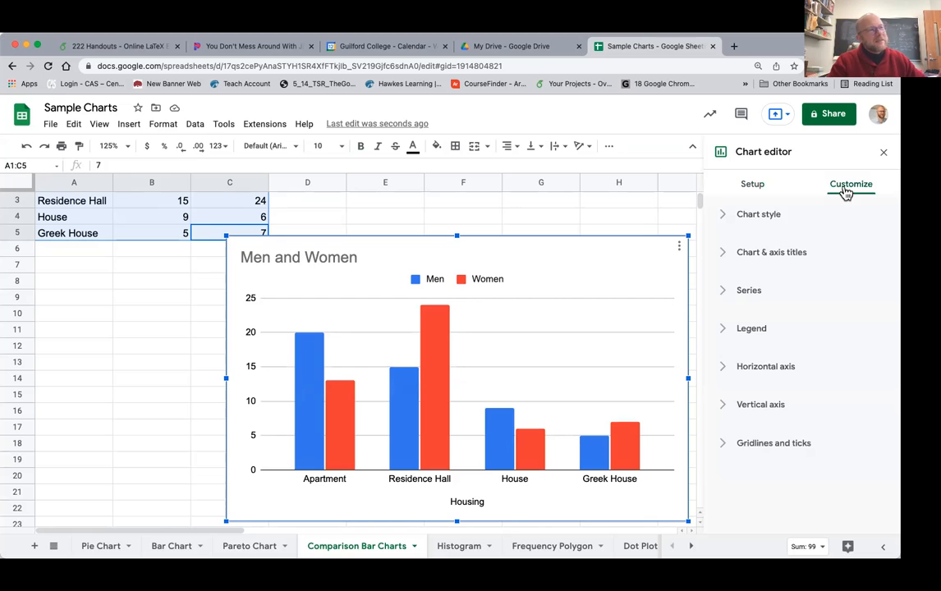
click(759, 189)
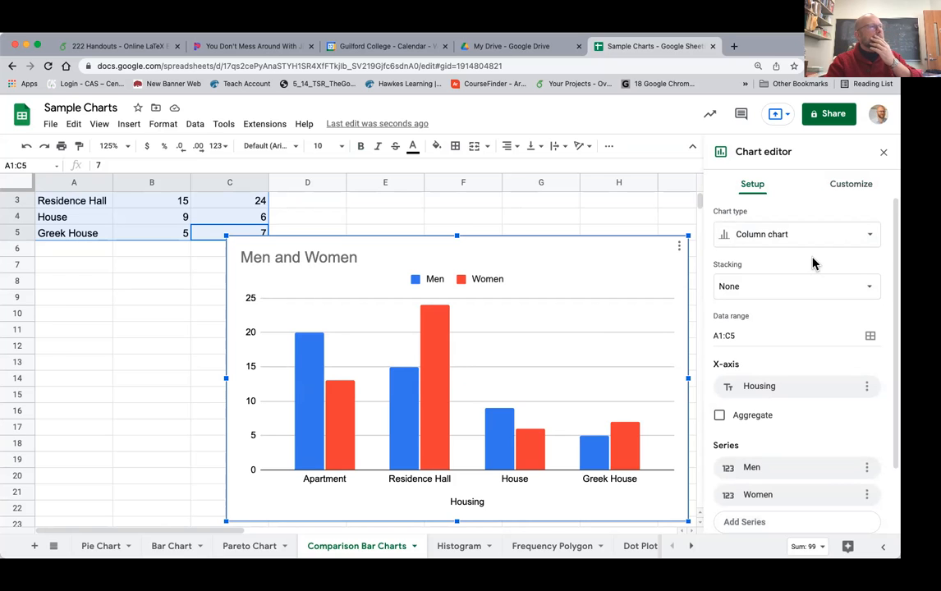
scroll(841, 444, down, 2)
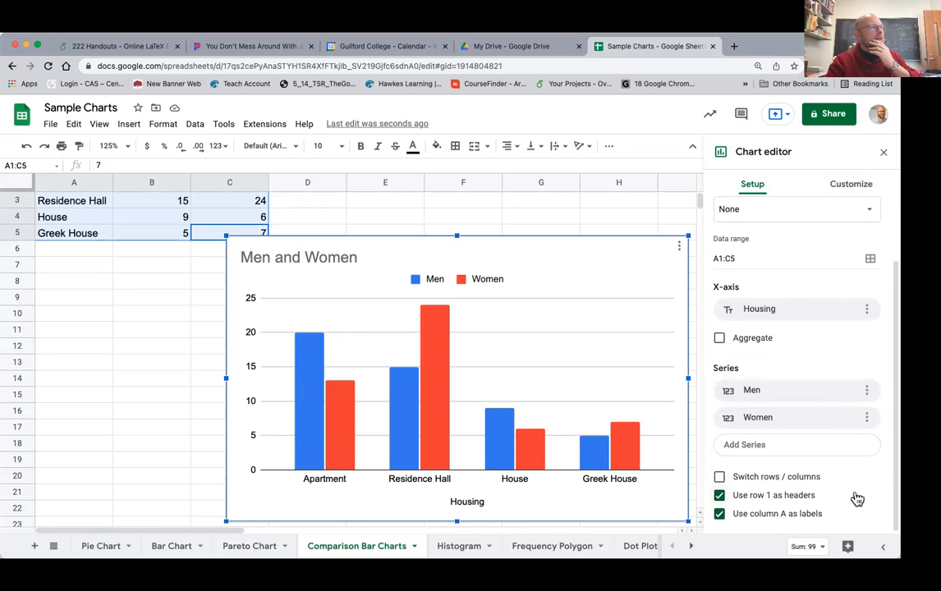
scroll(856, 498, up, 2)
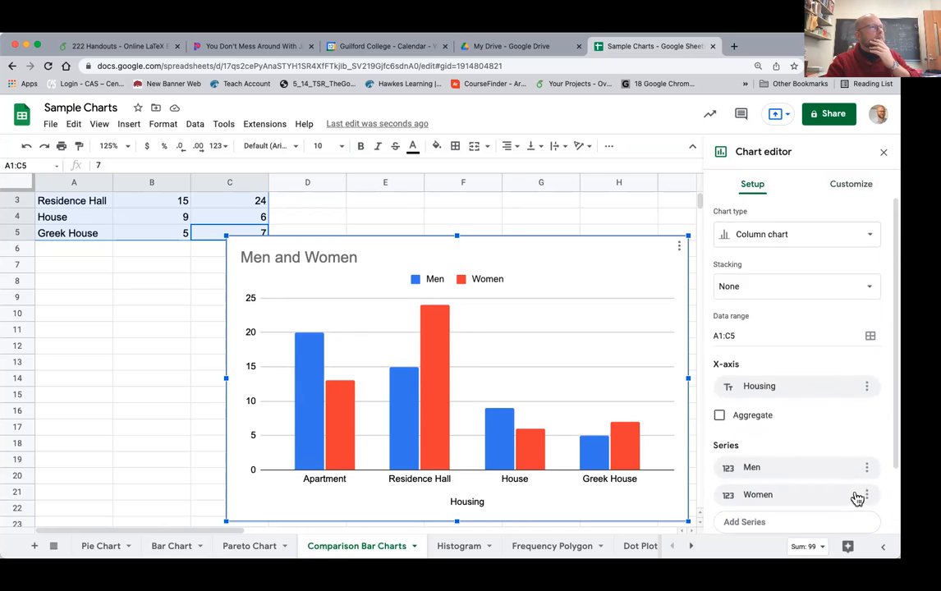
click(803, 244)
scroll(800, 441, down, 3)
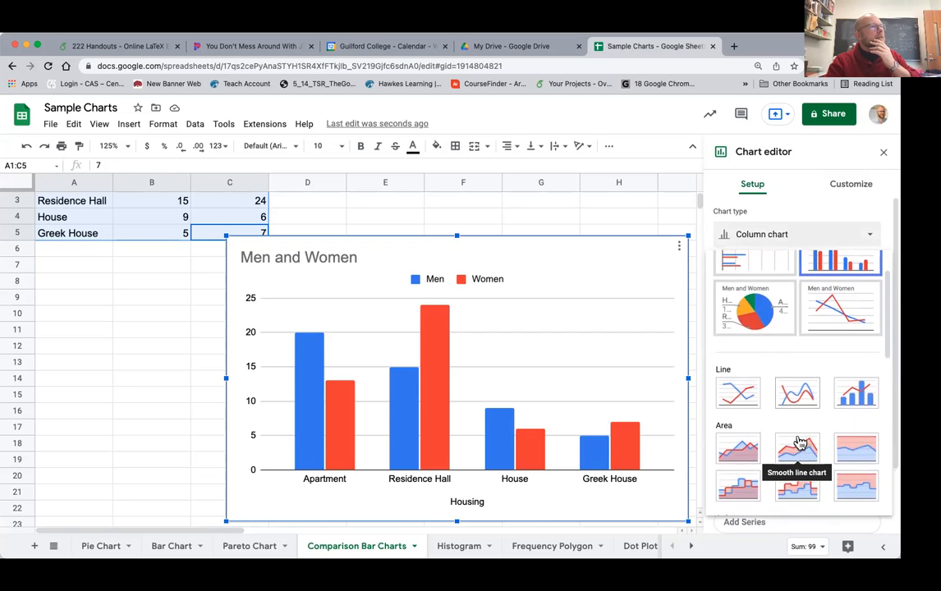
scroll(801, 444, down, 4)
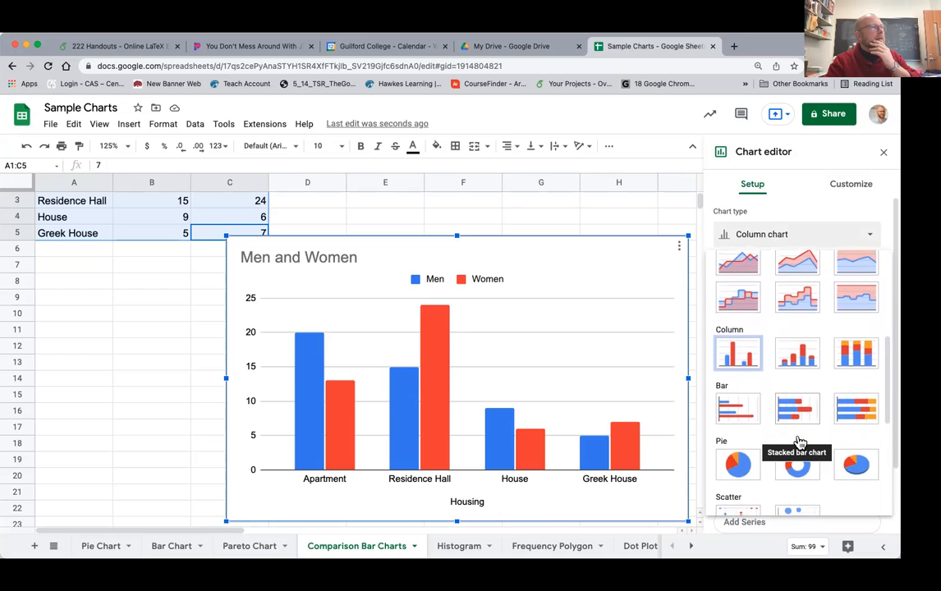
click(798, 354)
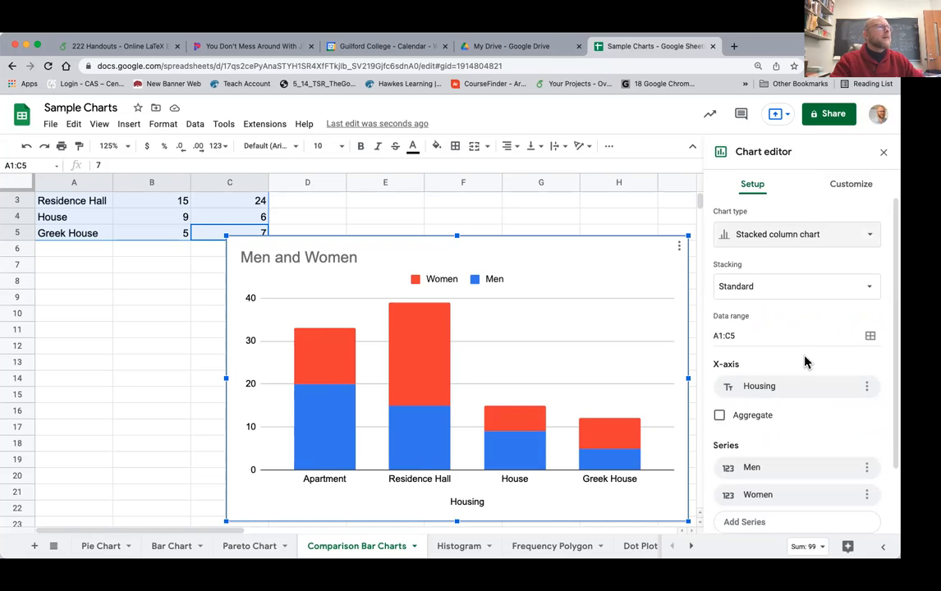
scroll(819, 437, down, 2)
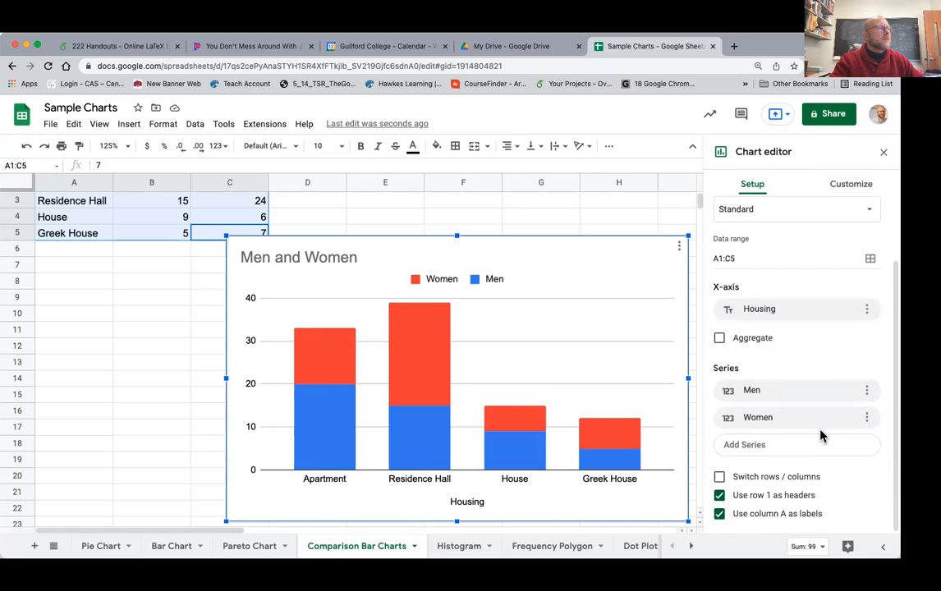
- Change the Men and Women chart to a 100% stacked column chart
scroll(819, 438, up, 2)
click(797, 238)
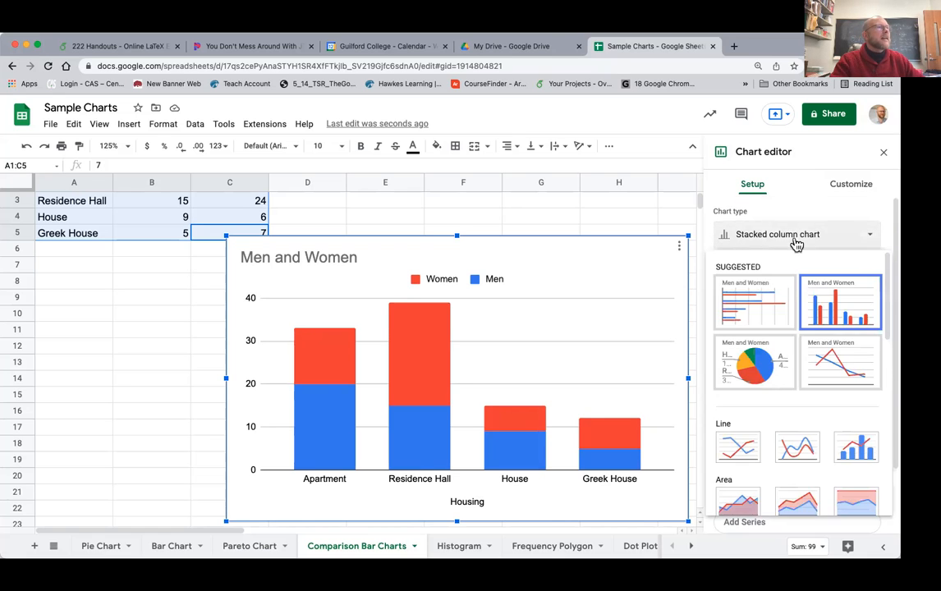
scroll(820, 406, down, 5)
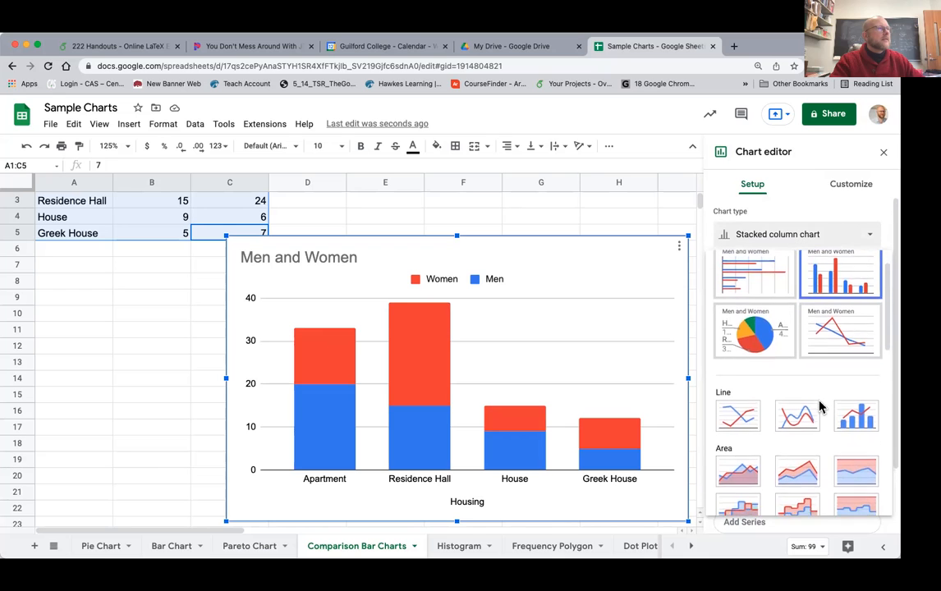
scroll(820, 407, down, 1)
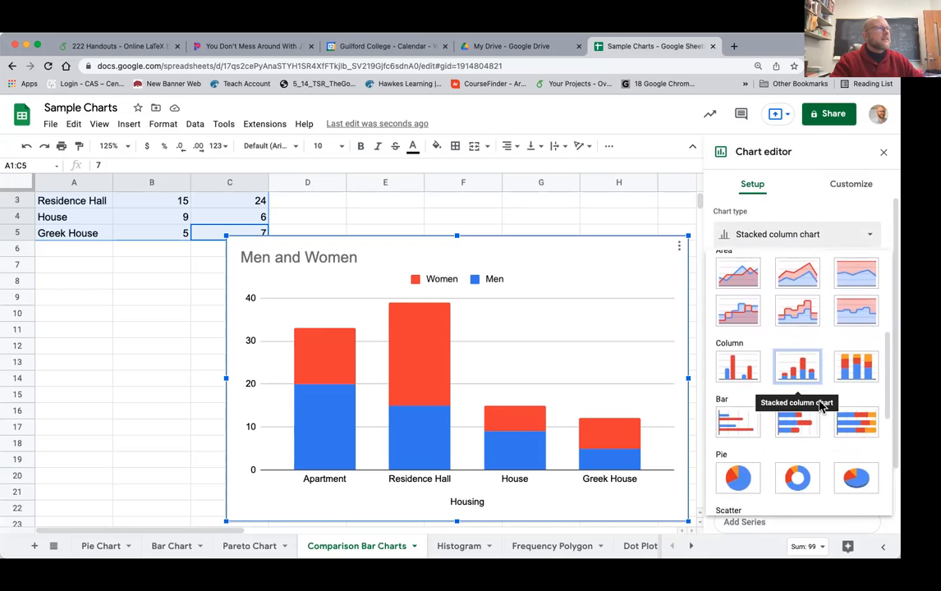
click(861, 370)
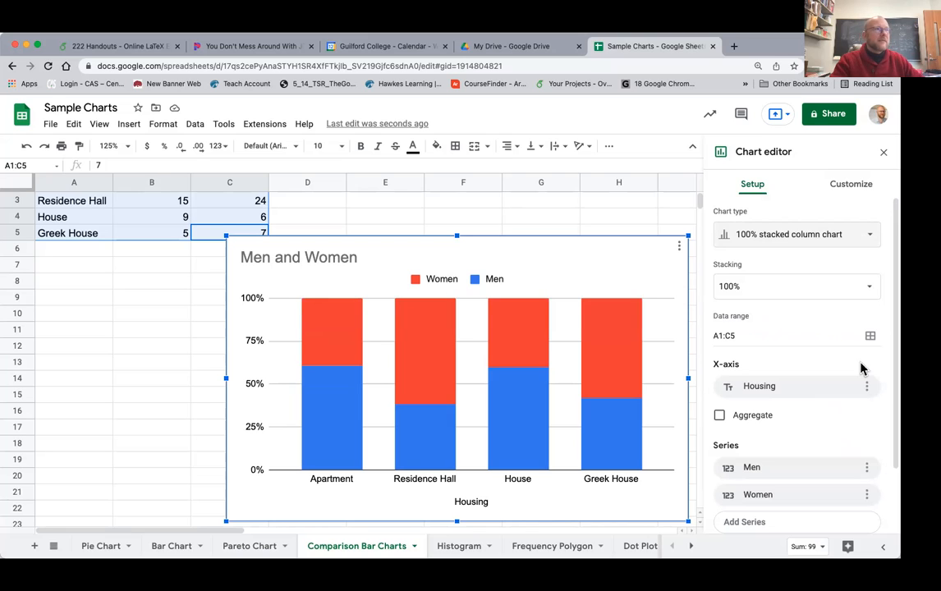
- Return the Men and Women chart to the standard stacked column type
click(838, 244)
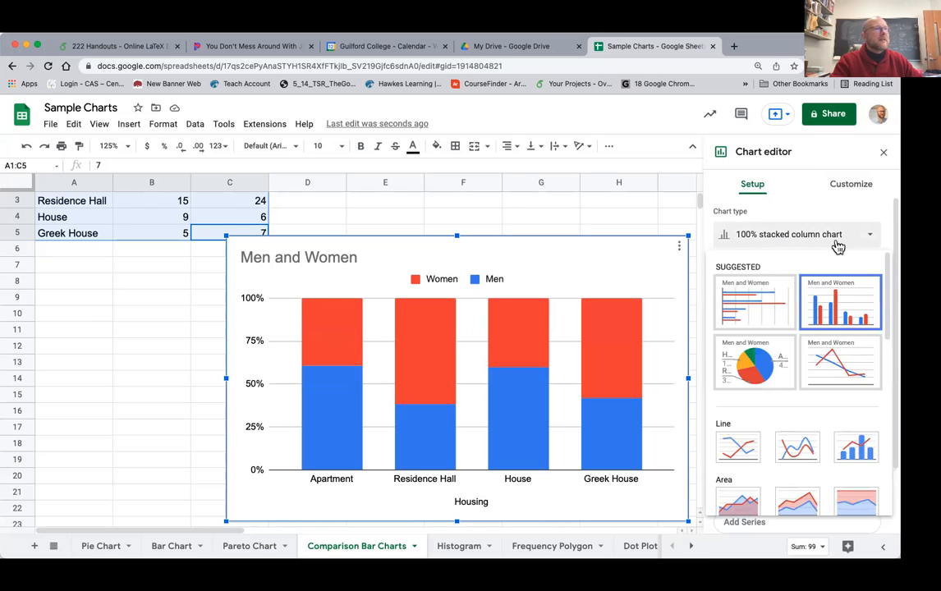
scroll(850, 444, down, 3)
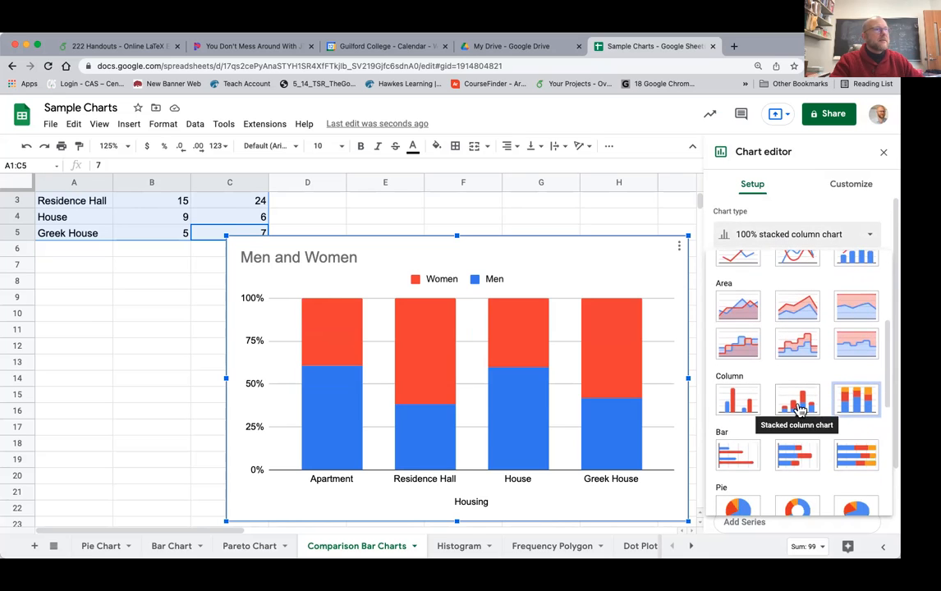
click(799, 408)
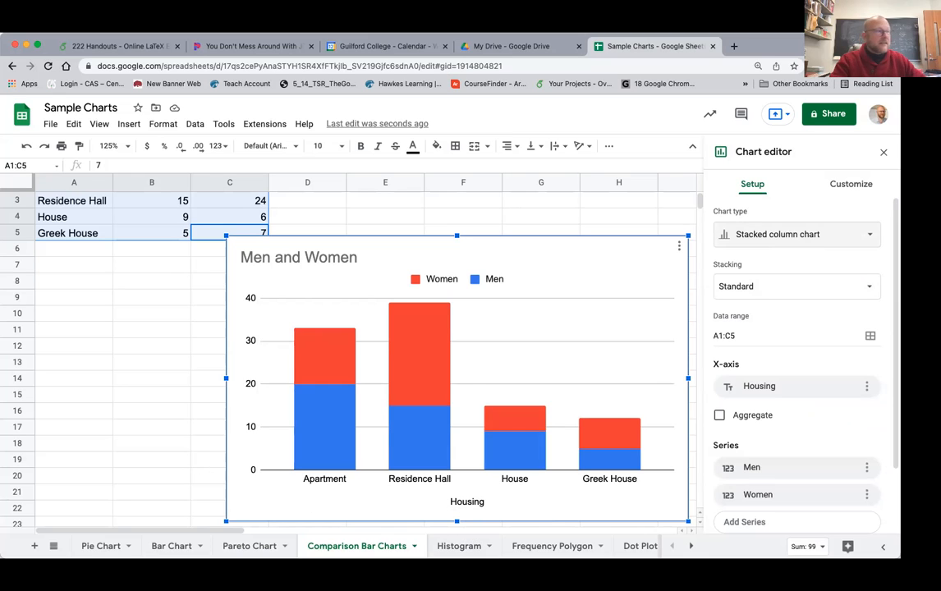
- Review the Histogram sheet and delete its existing Histogram of 3D TV Prices chart
click(456, 555)
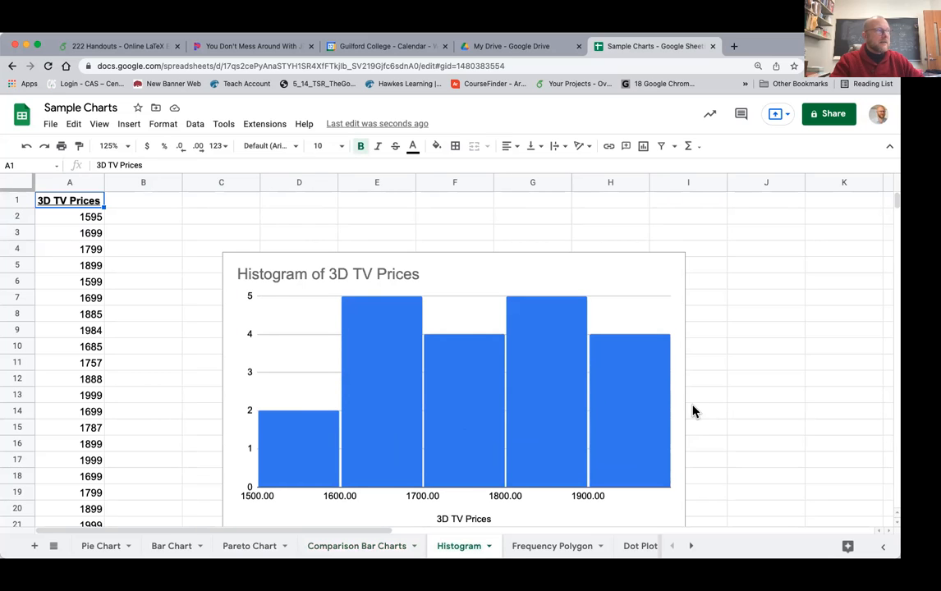
scroll(692, 410, down, 1)
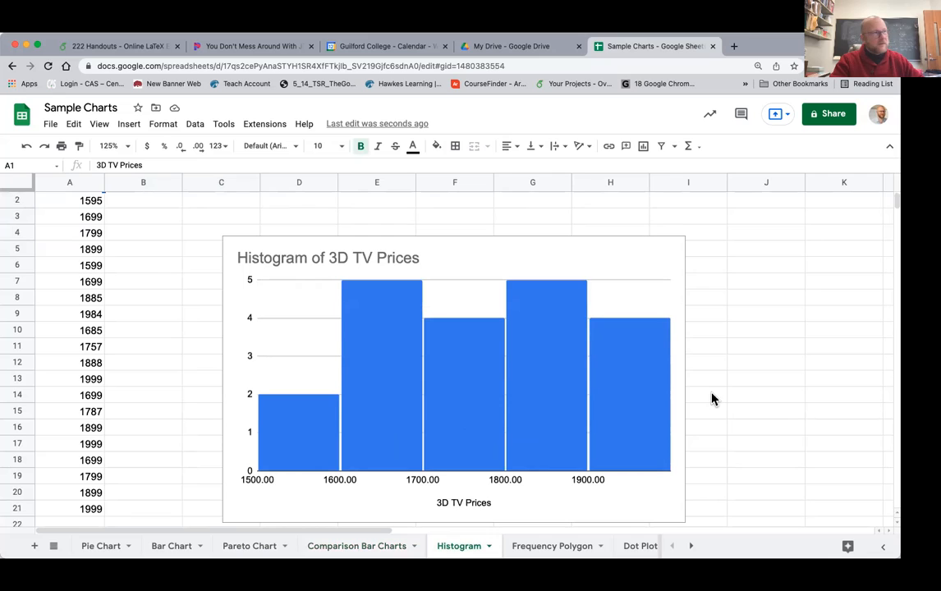
scroll(712, 400, up, 1)
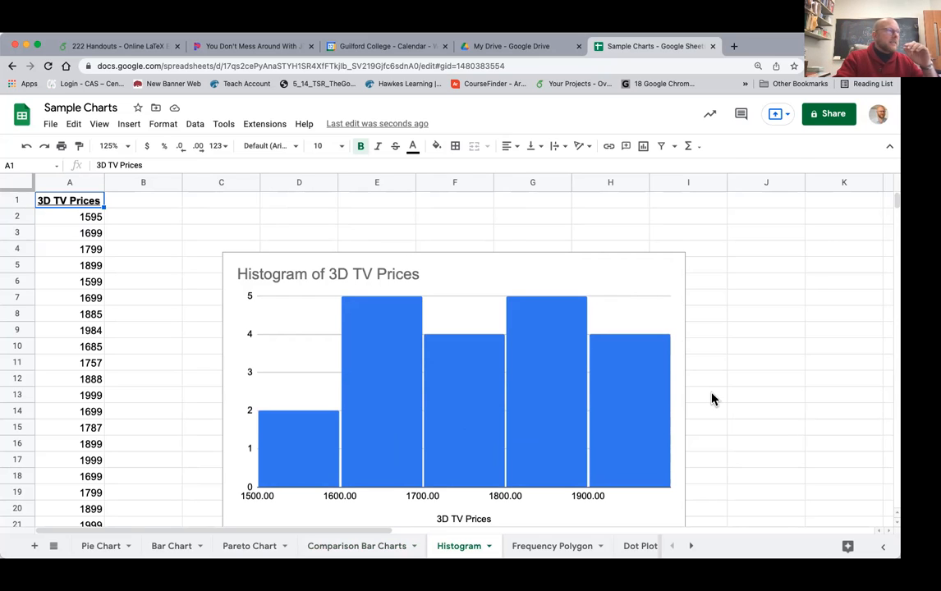
scroll(649, 285, down, 1)
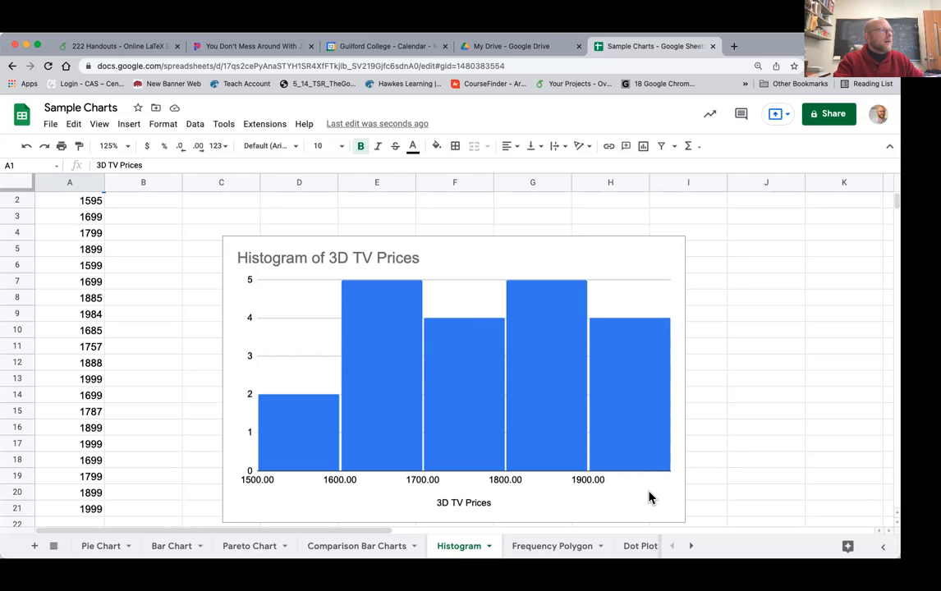
click(662, 252)
key(Delete)
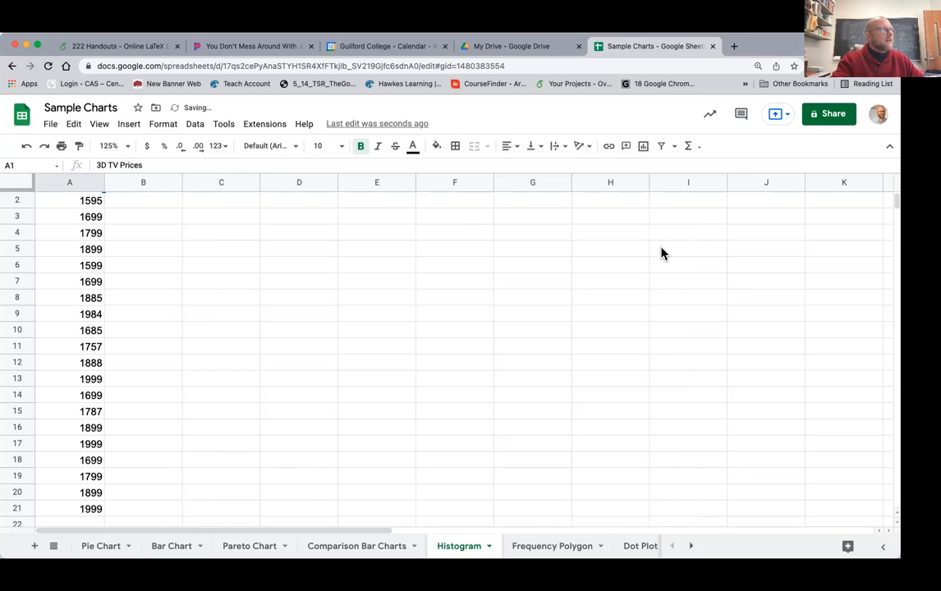
- Insert a histogram chart from the 3D TV prices in range A1:A21
scroll(391, 320, up, 1)
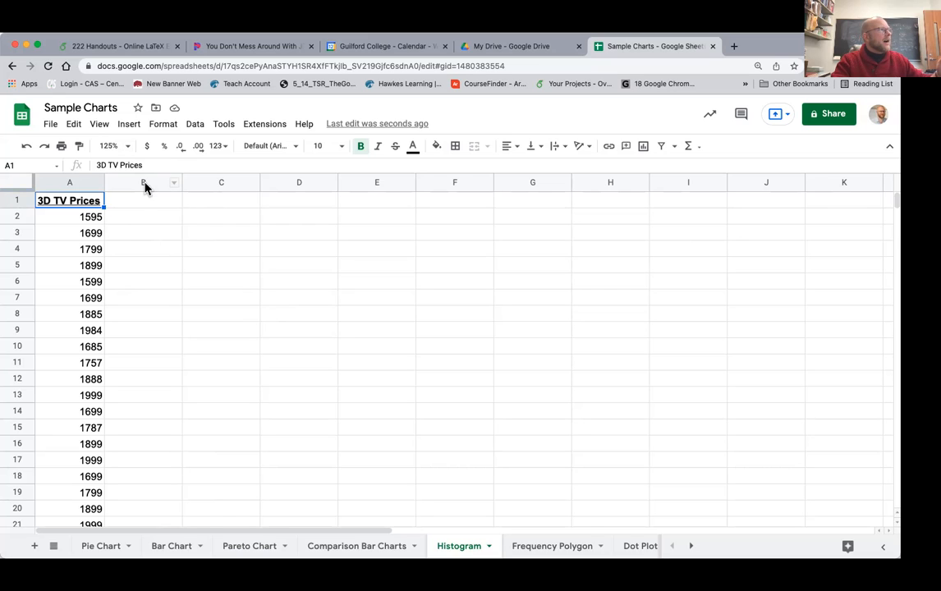
click(123, 146)
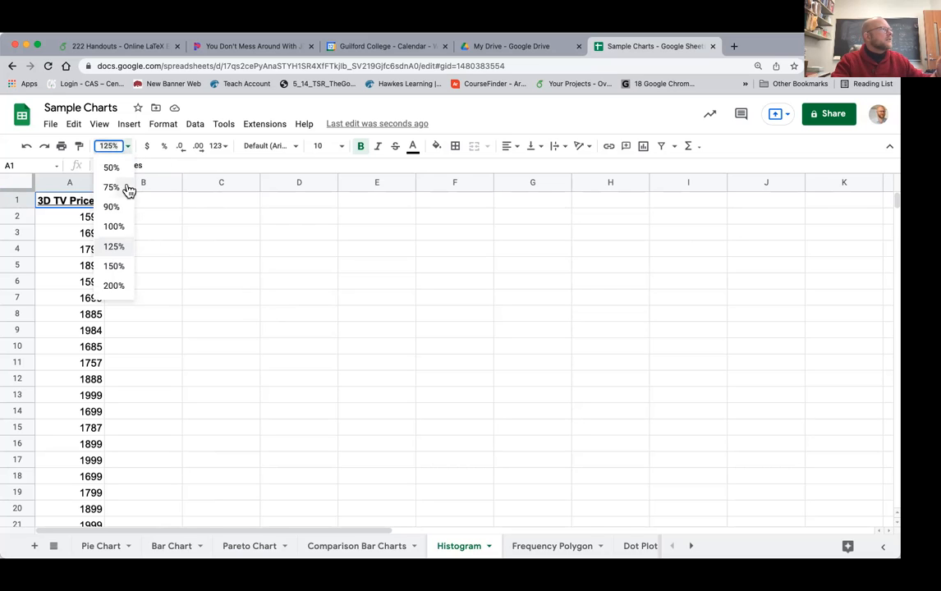
click(120, 229)
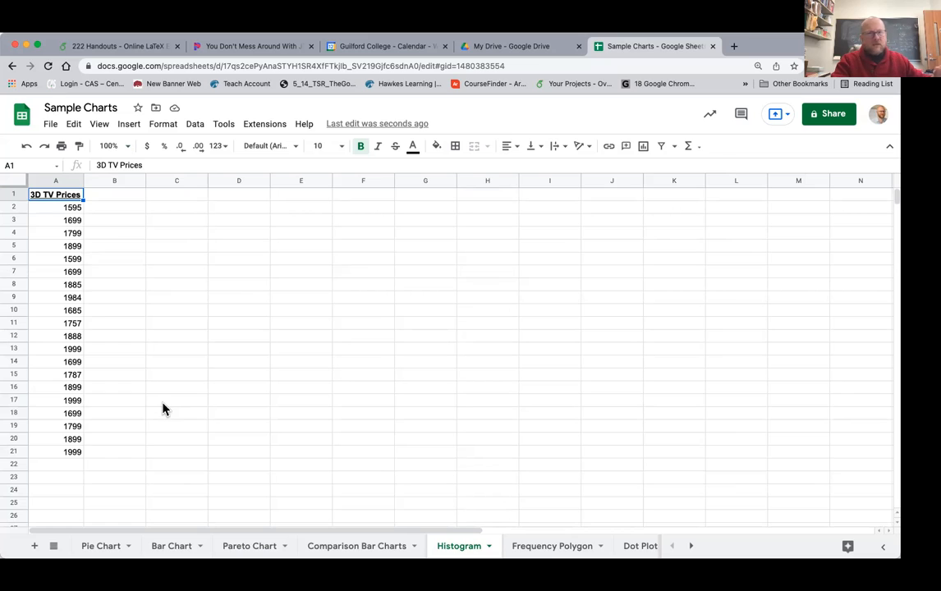
drag(75, 195, 78, 457)
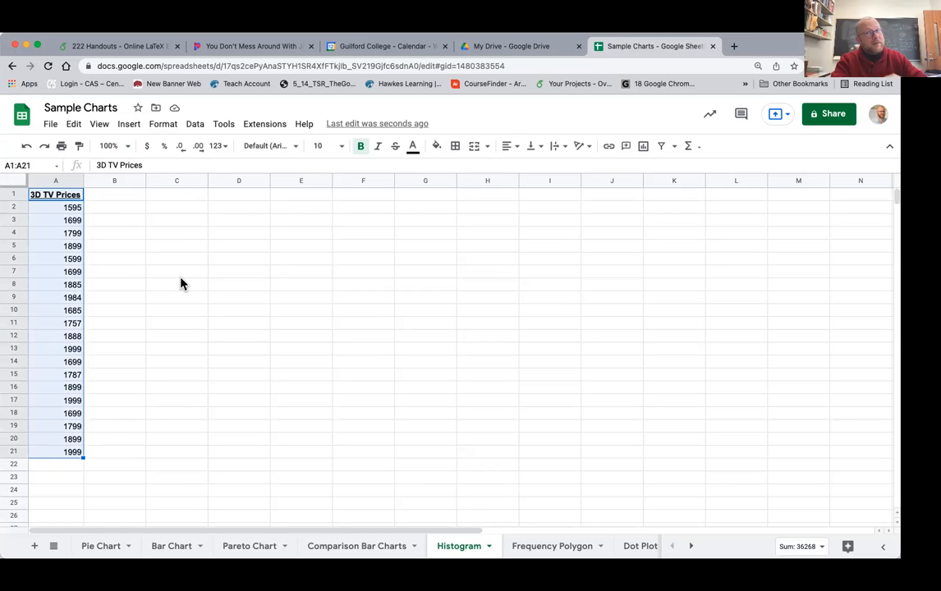
click(129, 124)
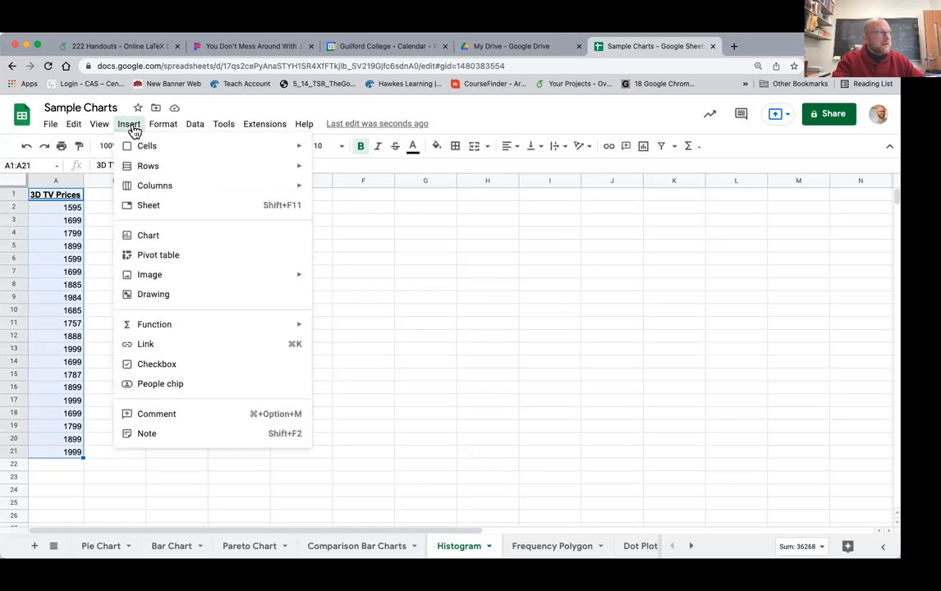
click(149, 236)
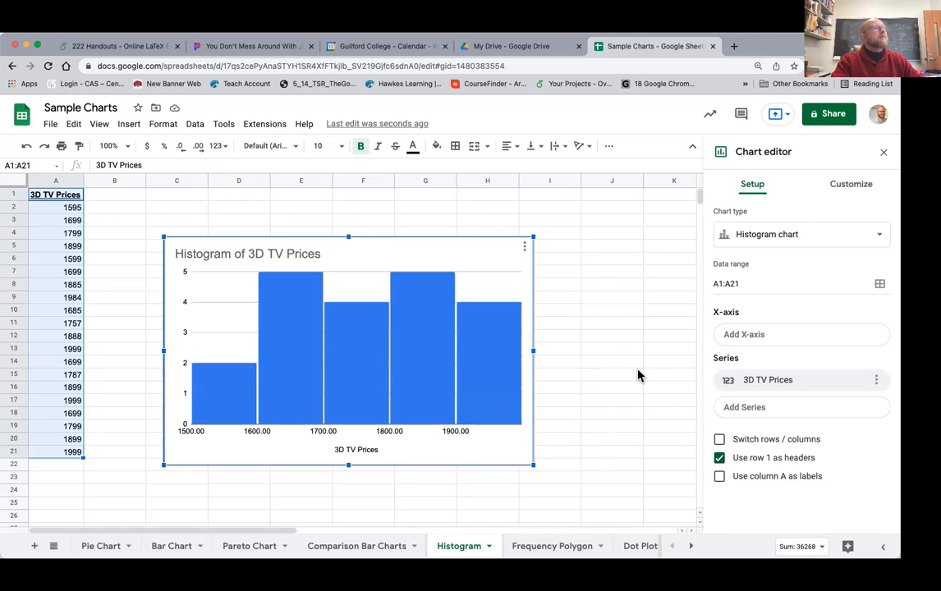
- Look through the histogram's customization options for gridlines and ticks, and close the chart editor
click(859, 187)
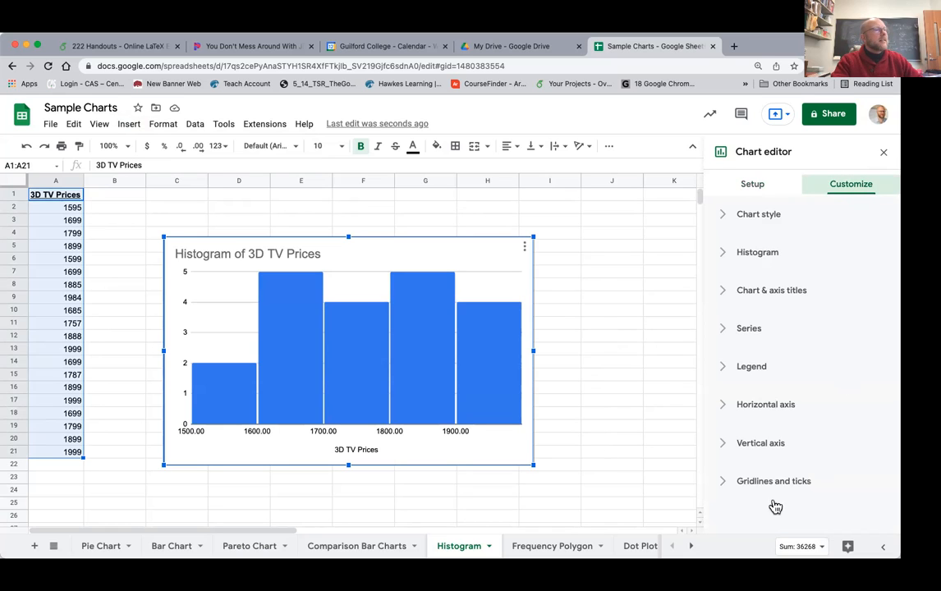
click(724, 485)
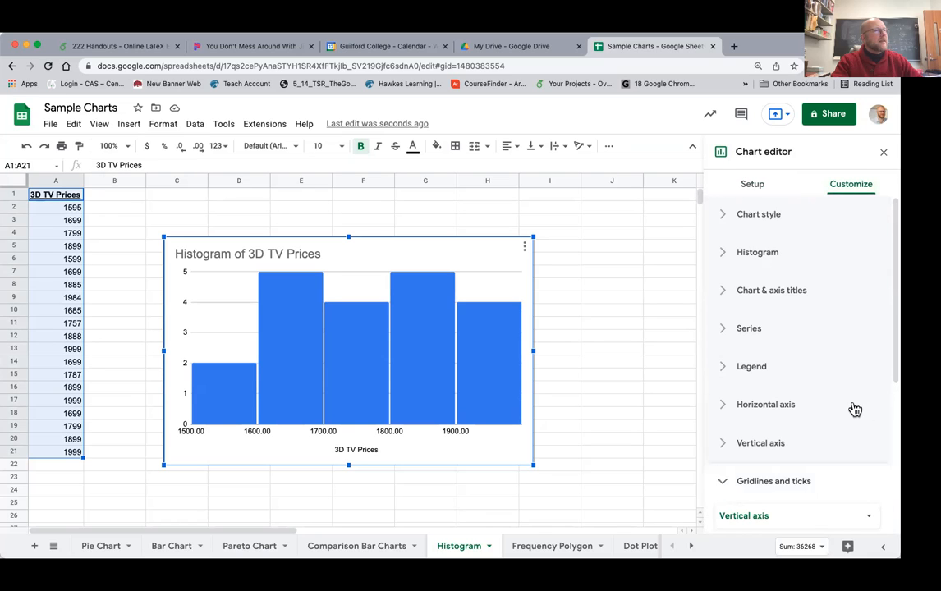
scroll(854, 409, down, 5)
scroll(854, 409, down, 1)
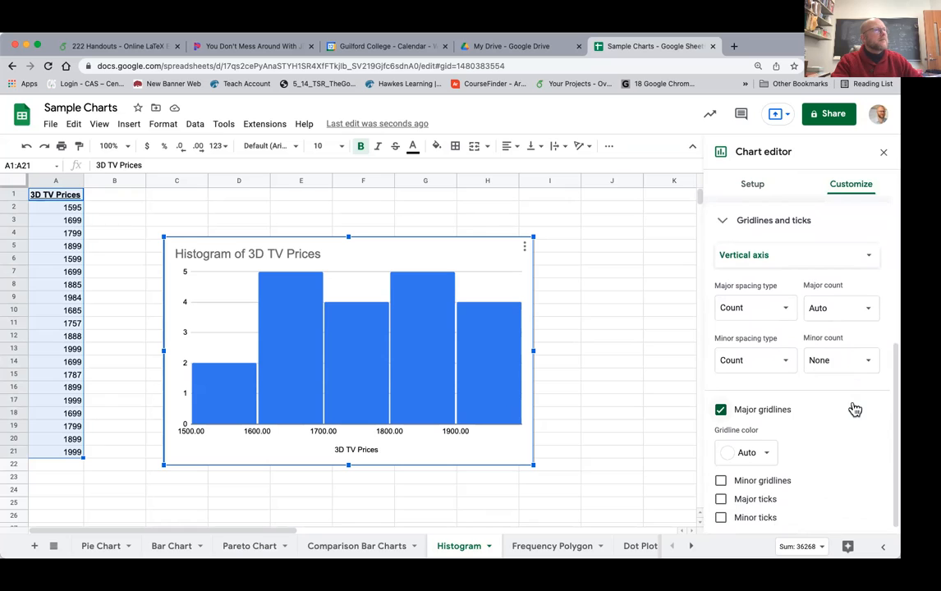
scroll(854, 409, up, 5)
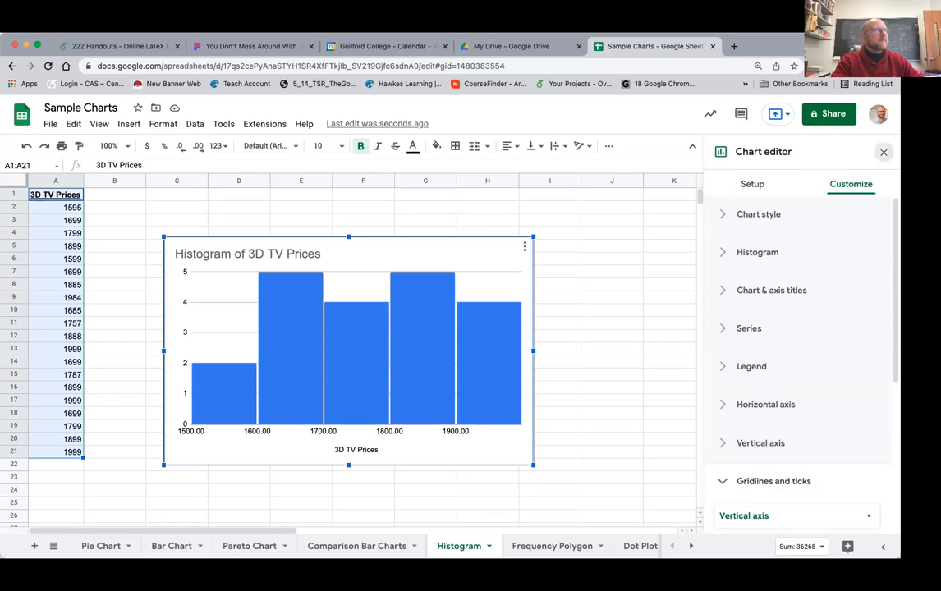
click(884, 153)
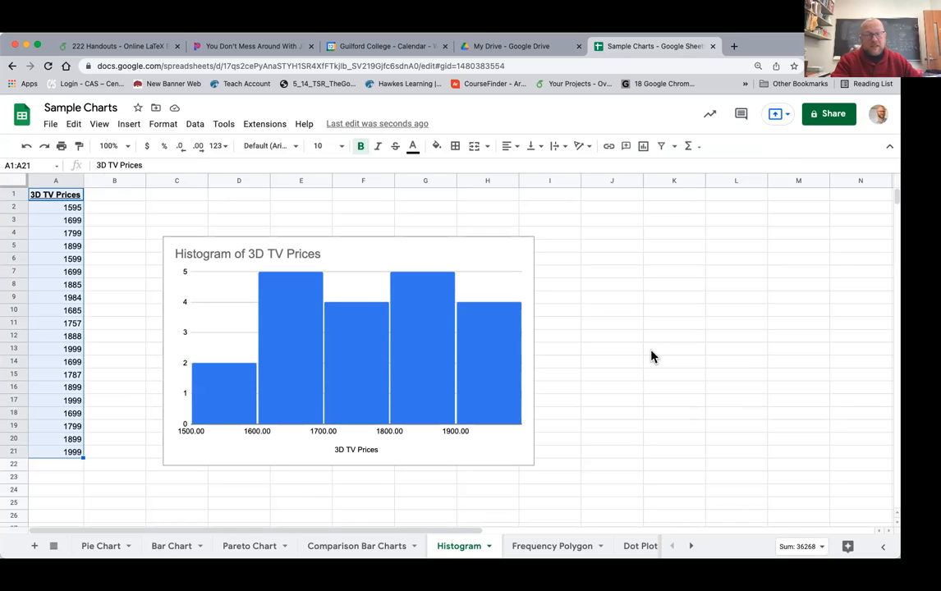
- Delete the existing line chart on the Frequency Polygon sheet
click(547, 550)
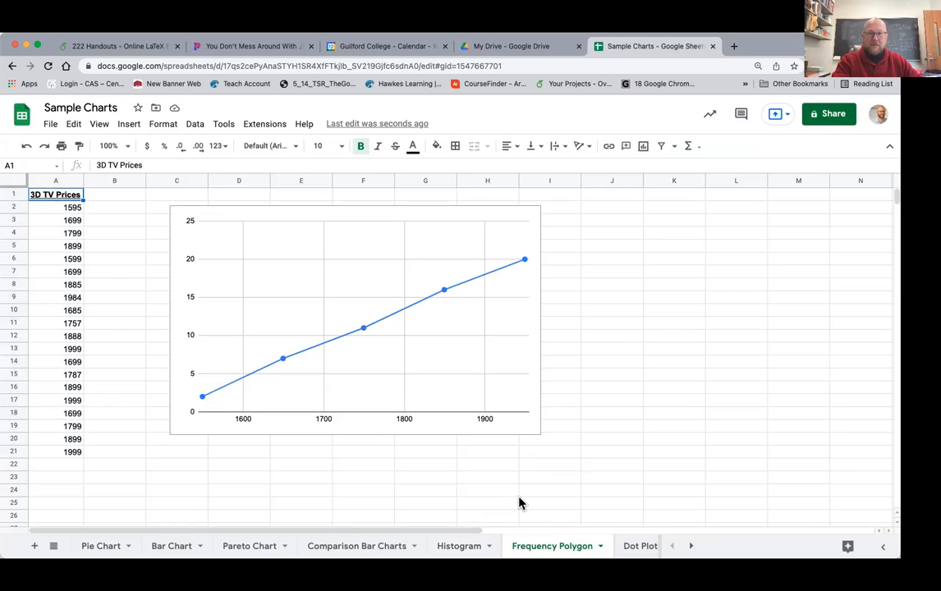
click(476, 216)
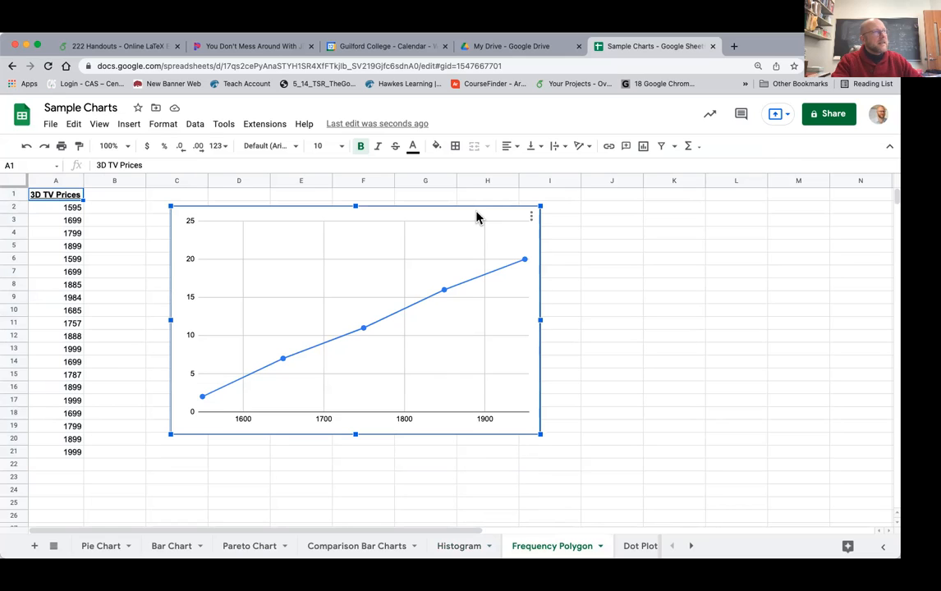
key(Delete)
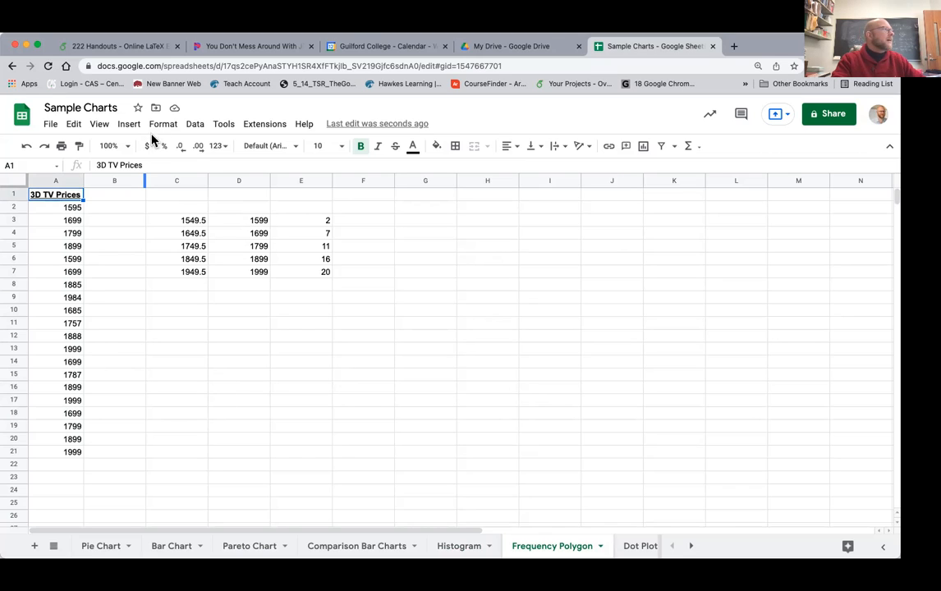
- Examine the 3D TV prices in column A and the class midpoints, upper limits and cumulative counts in C3:E7
click(128, 147)
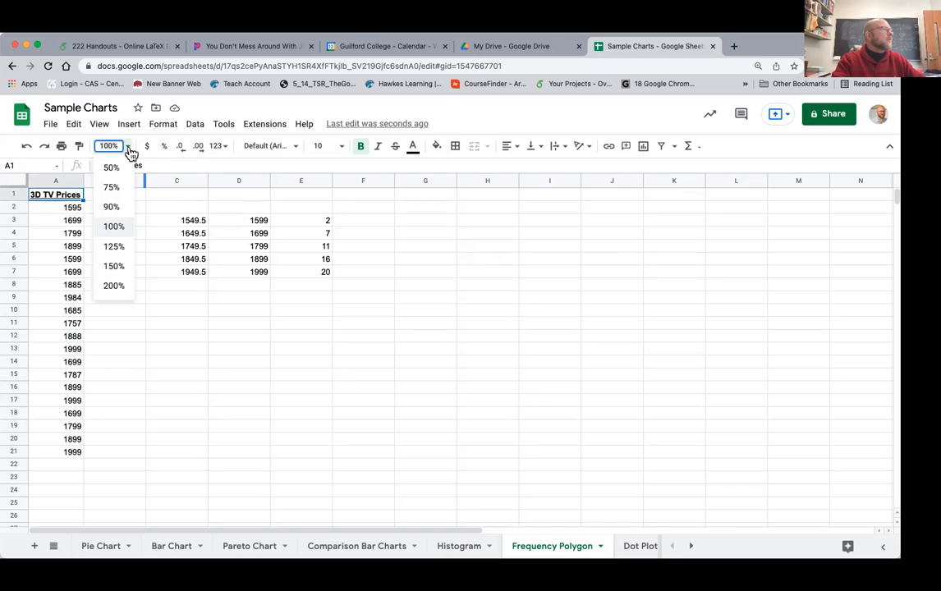
click(117, 286)
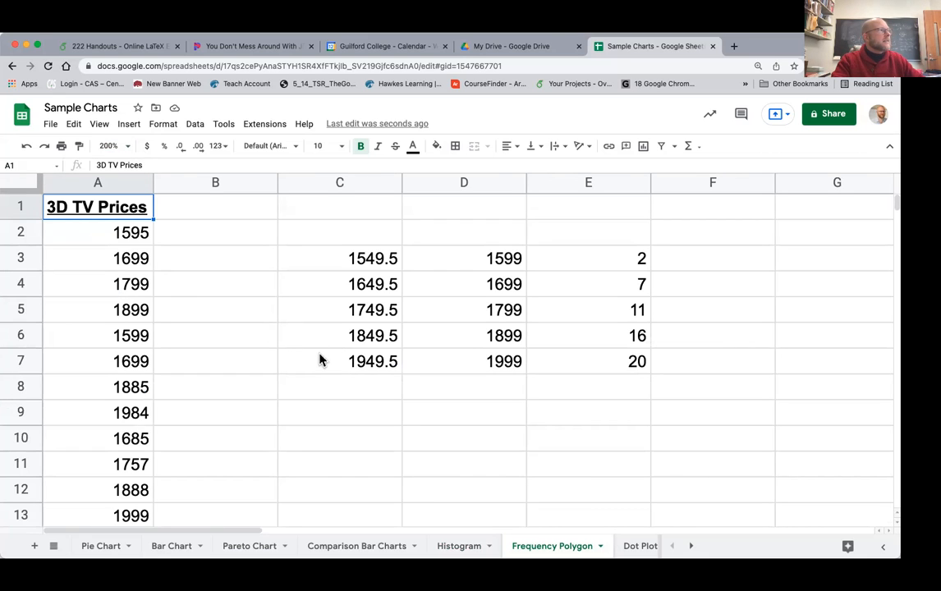
scroll(275, 372, down, 1)
scroll(275, 370, up, 1)
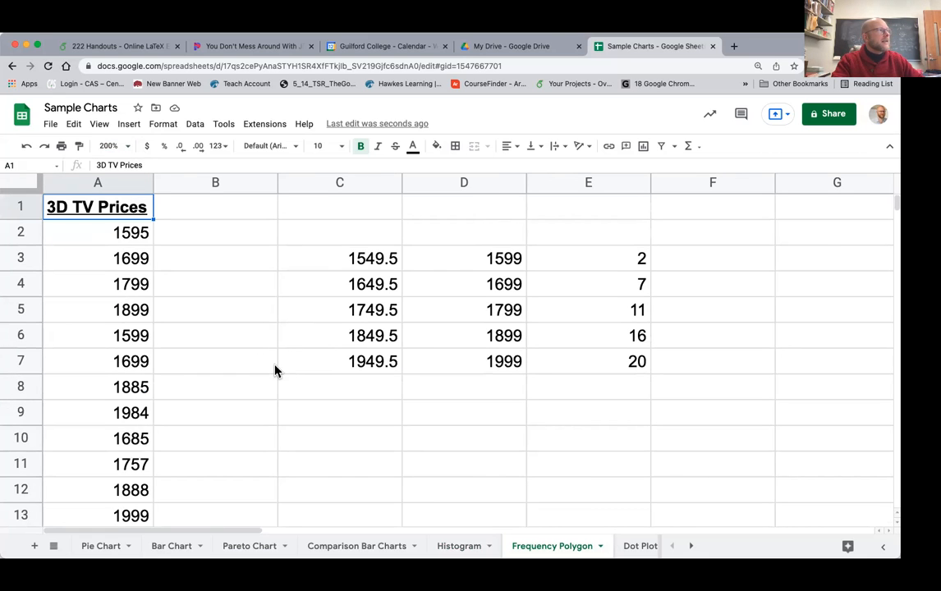
click(134, 237)
drag(134, 237, 139, 332)
click(197, 358)
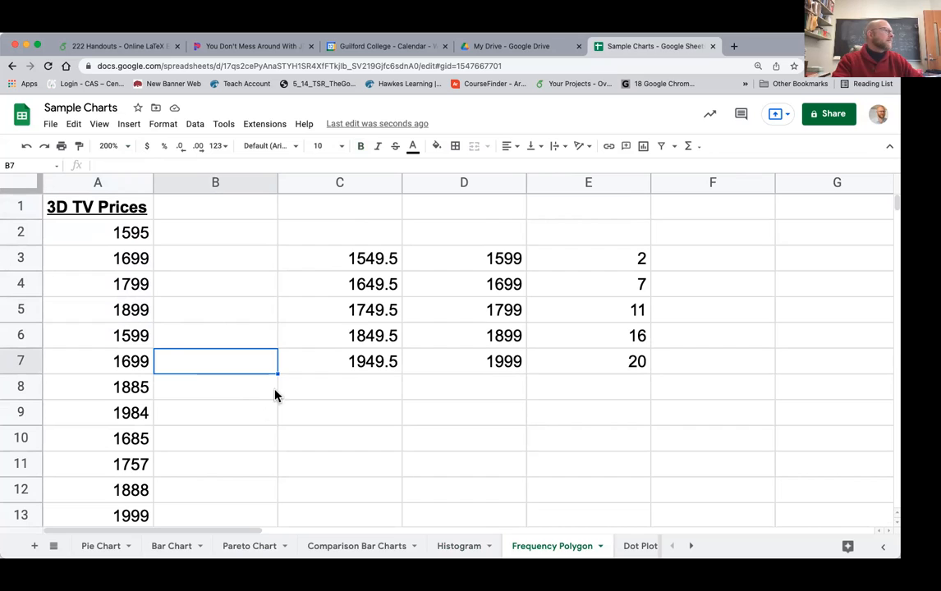
drag(351, 261, 362, 367)
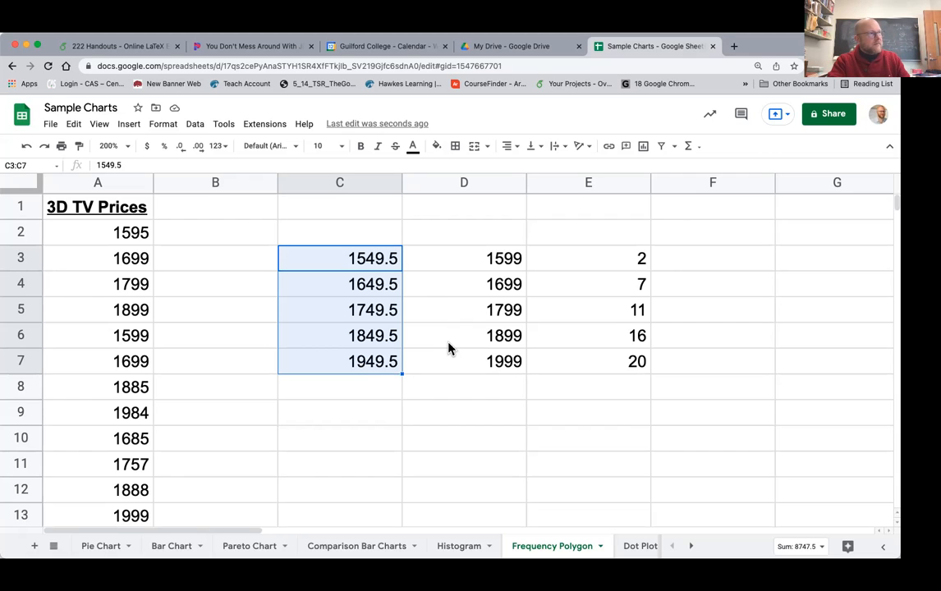
click(473, 269)
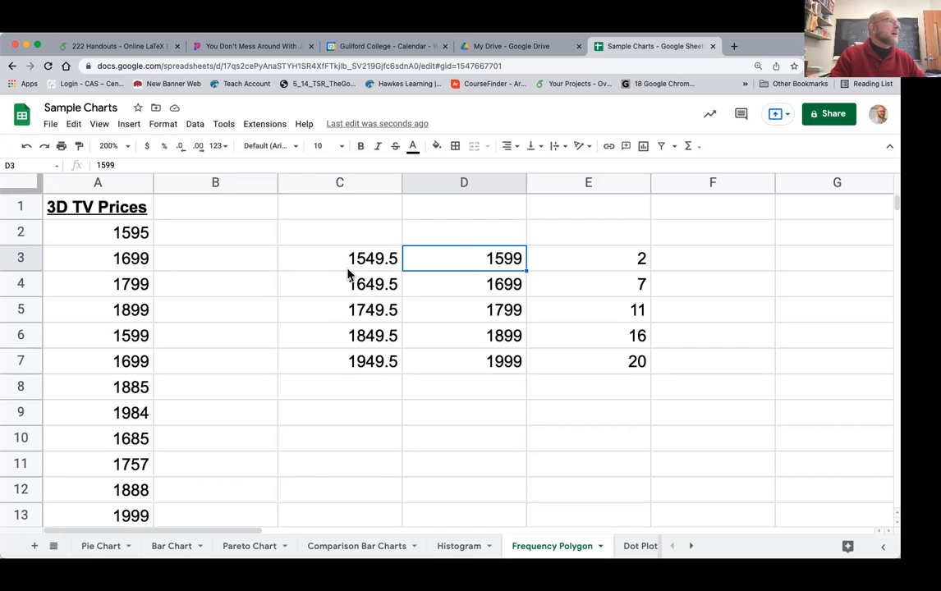
- Enter the class range 1500-1599 in cell B3, beside the first midpoint
click(267, 267)
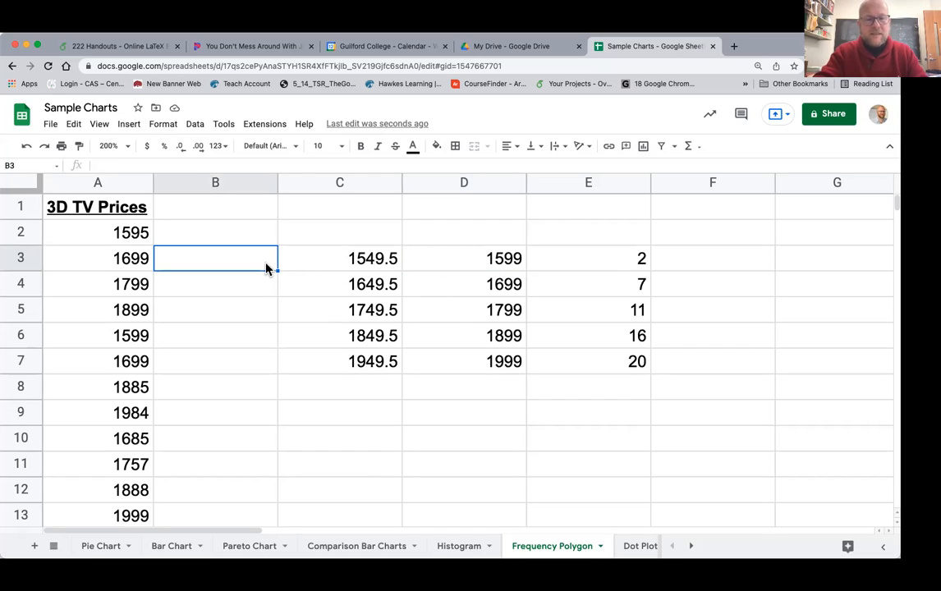
text(15)
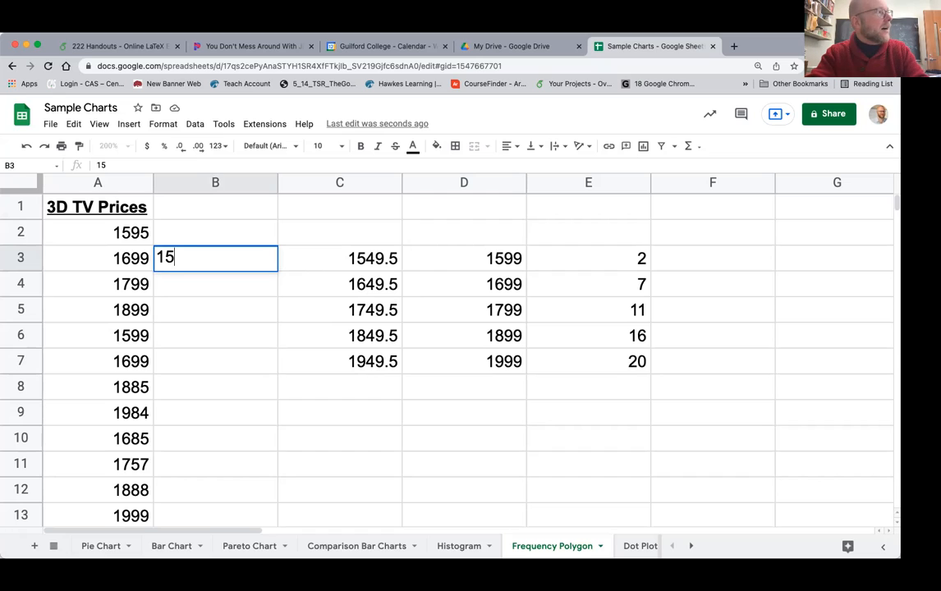
text(00-)
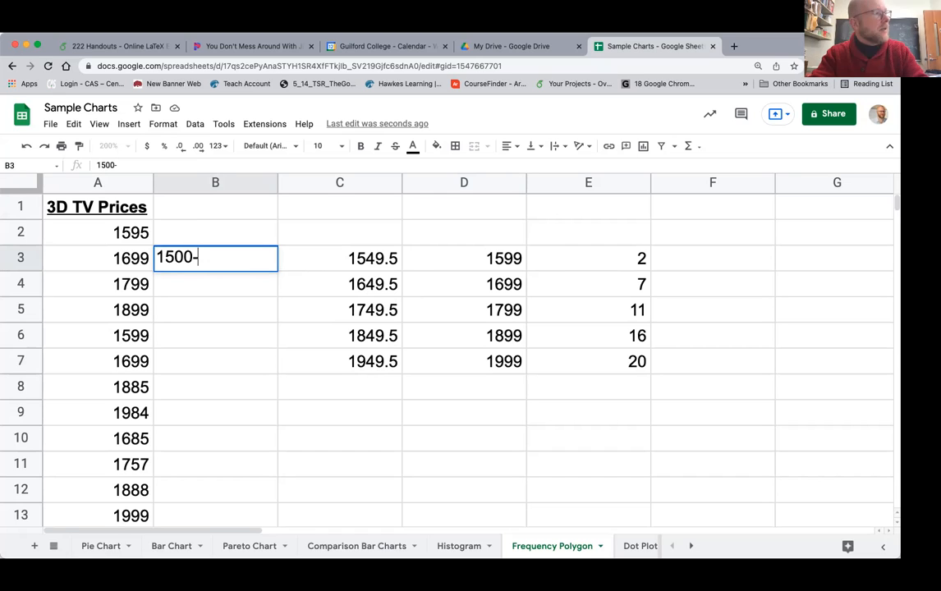
text(1599)
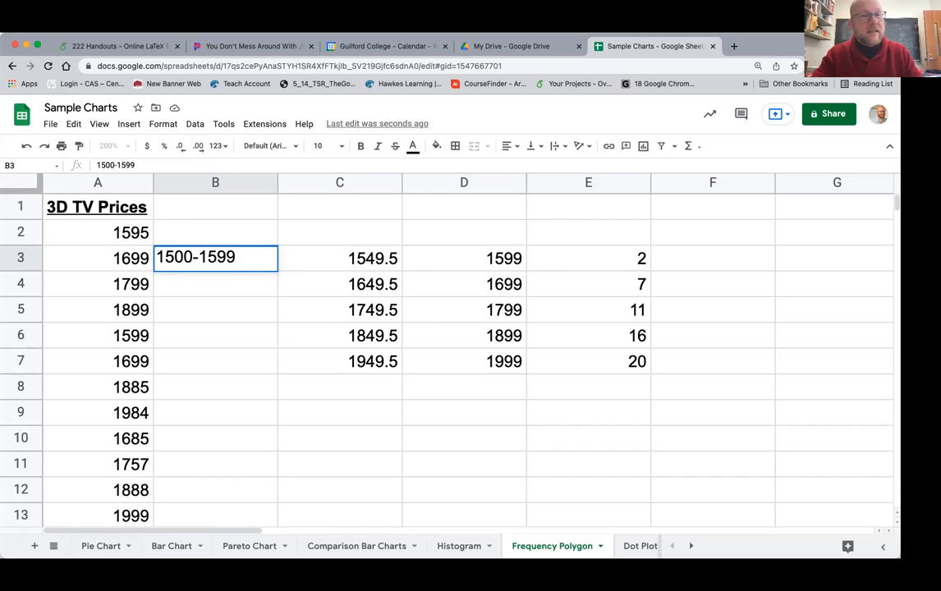
key(Return)
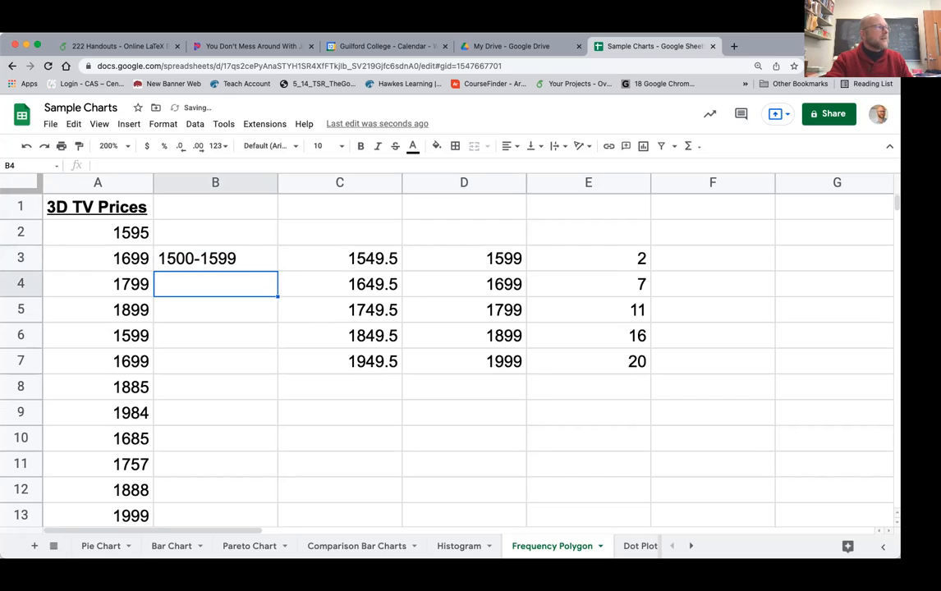
- Enter the second class range, 1600-1699, in cell B4
click(216, 259)
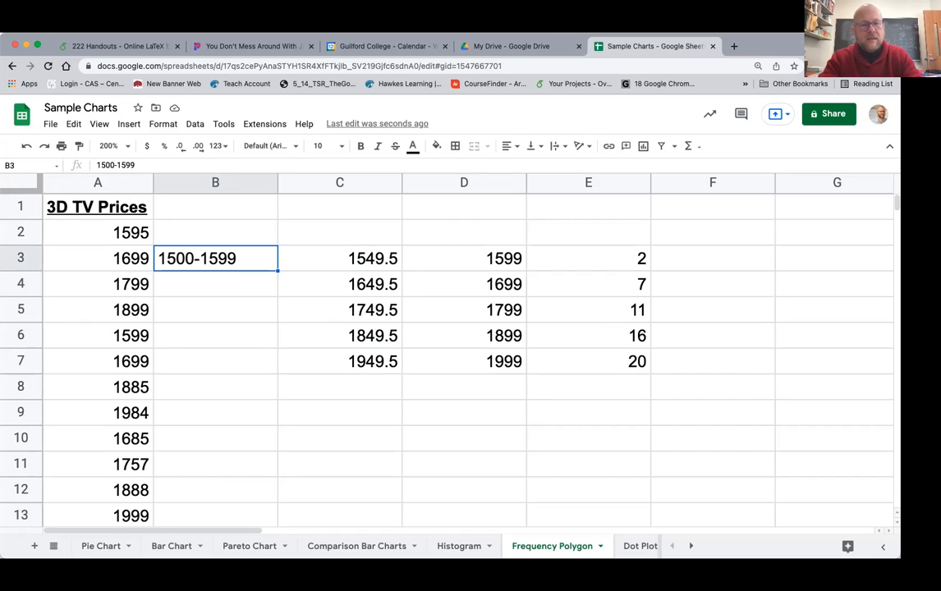
text(1600)
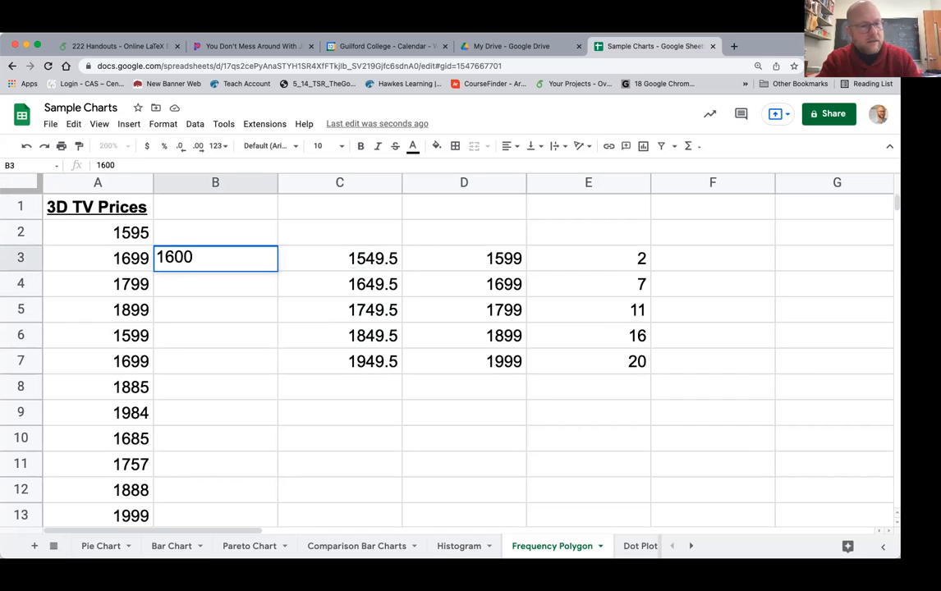
key(Escape)
key(Down)
text(1600-)
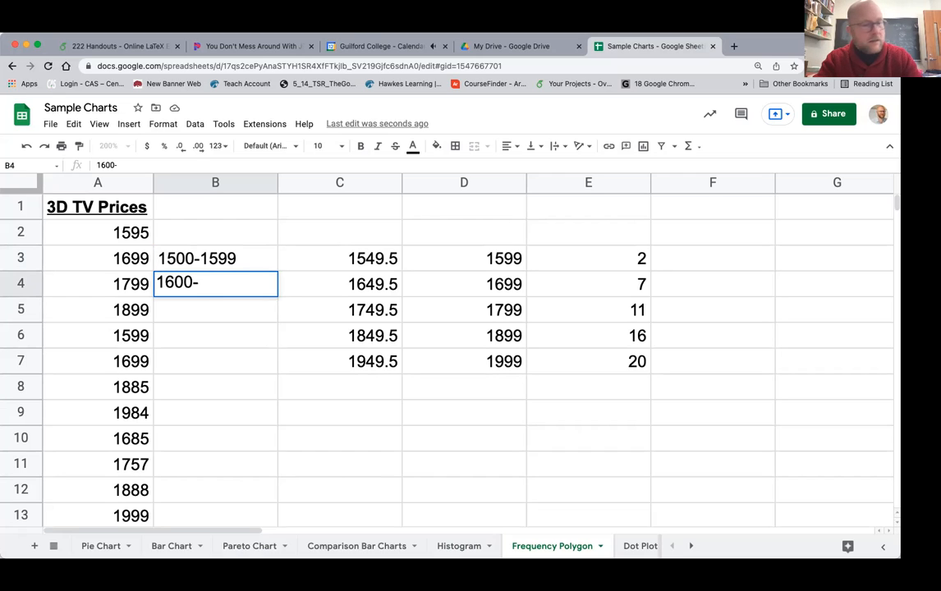
text(1699)
key(Return)
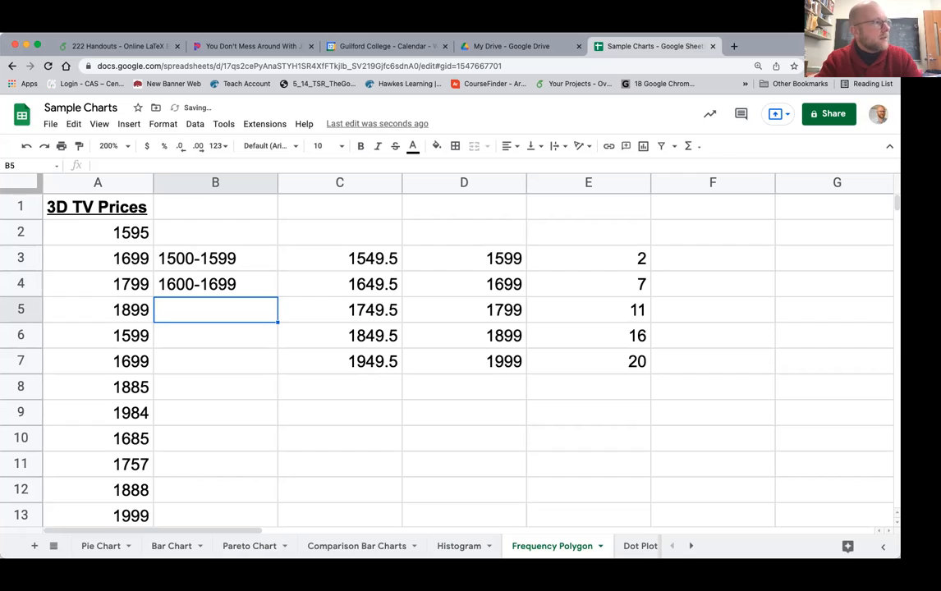
- Enter the third class range, 1700-1799, in cell B5
text(1700-1700)
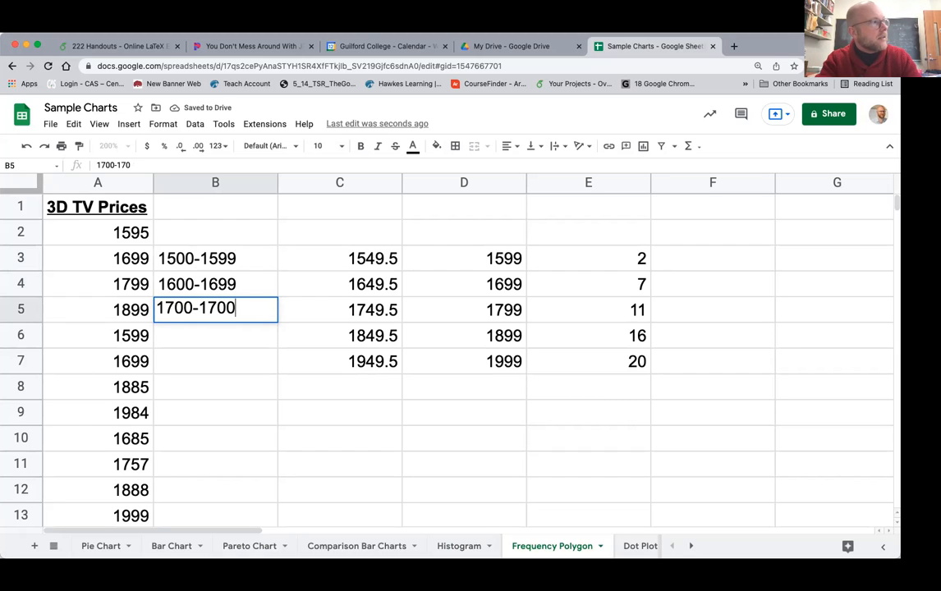
key(BackSpace)
key(BackSpace)
text(99)
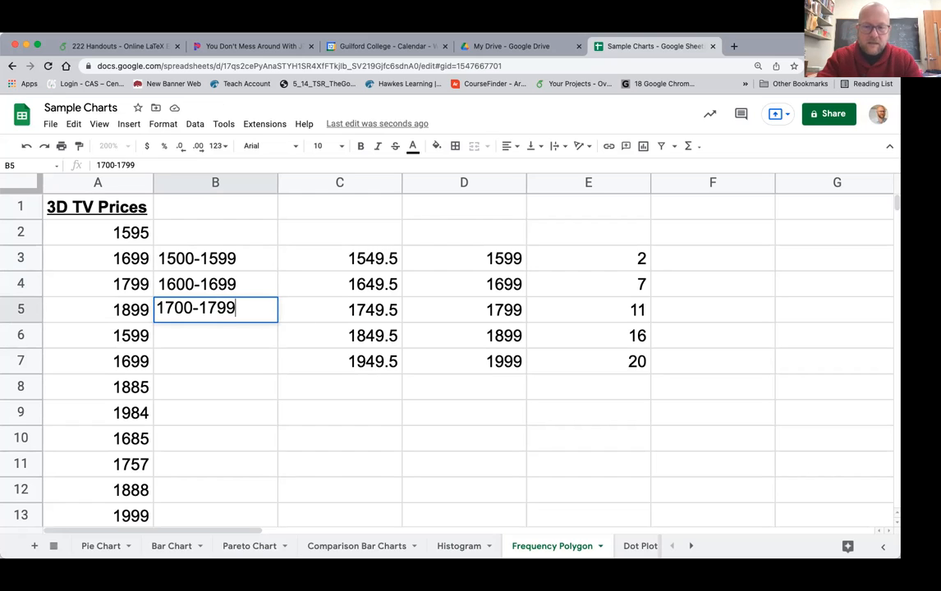
key(Return)
- Extend the class ranges in column B down to B7 and correct cell B6 to 1800-1899
click(263, 268)
drag(261, 269, 276, 370)
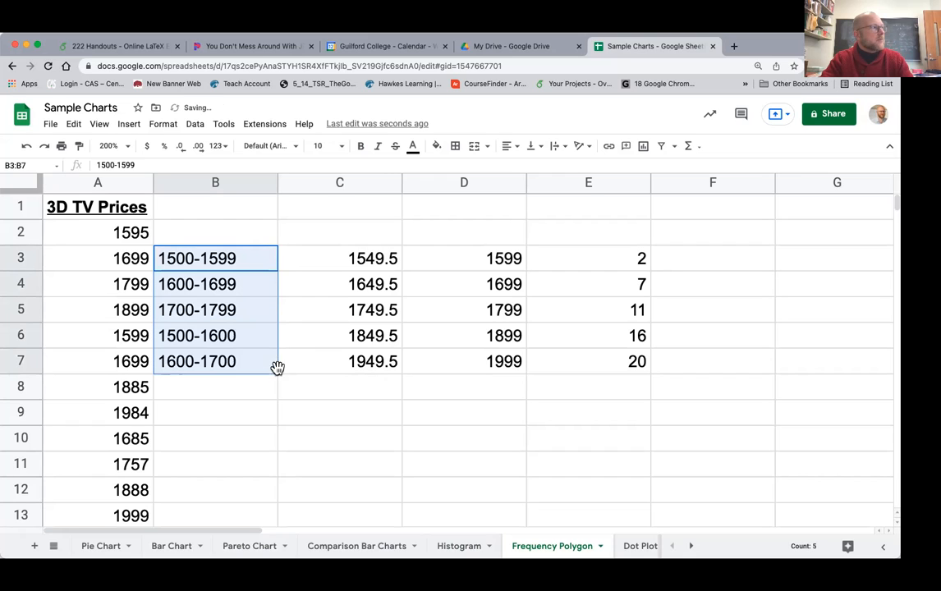
click(240, 336)
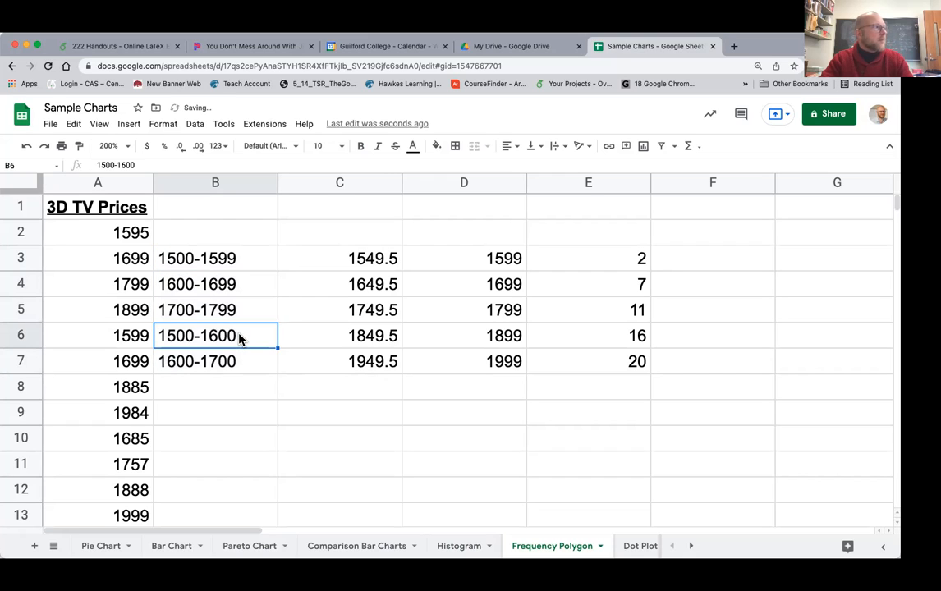
double_click(187, 335)
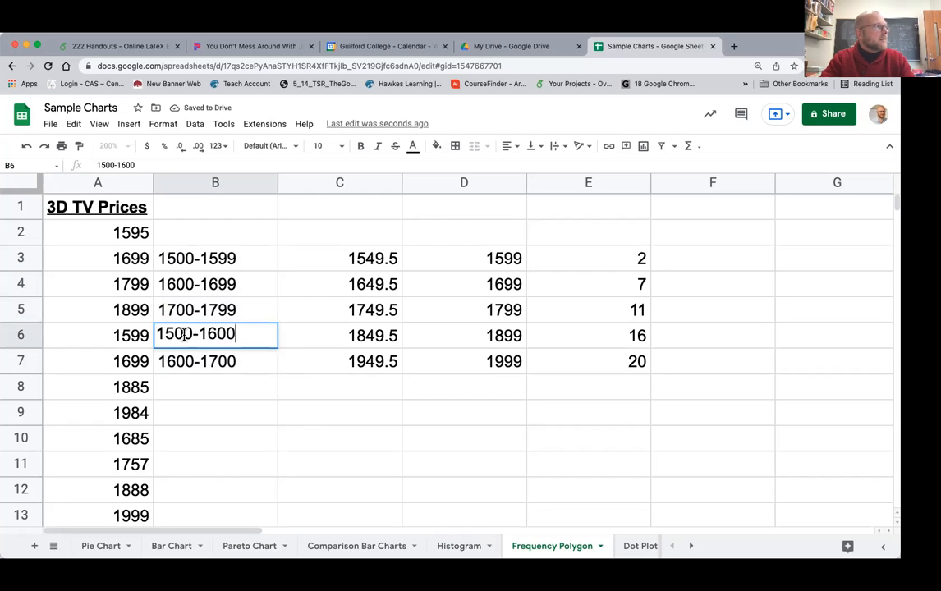
key(BackSpace)
text(9)
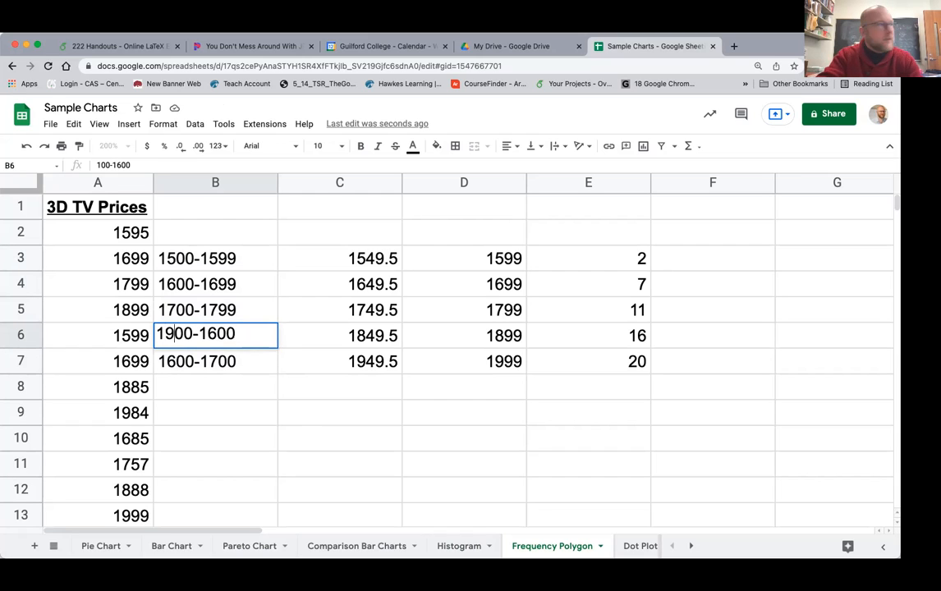
key(Right)
key(Right)
key(Right)
key(Right)
key(Left)
key(Left)
key(Left)
key(Left)
key(Left)
key(BackSpace)
text(8)
key(Right)
key(Right)
key(Right)
key(Right)
key(Right)
key(Right)
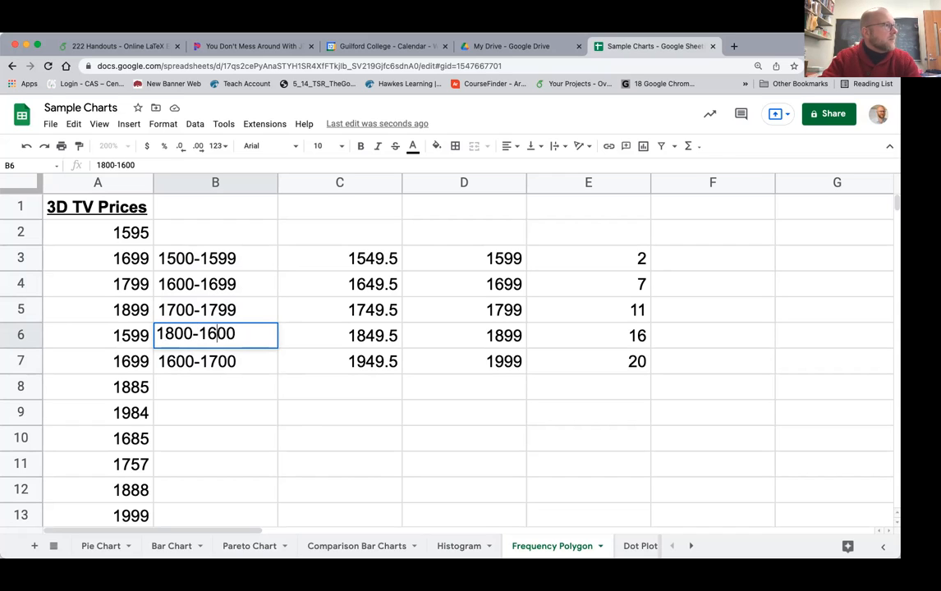
key(BackSpace)
key(BackSpace)
key(BackSpace)
key(BackSpace)
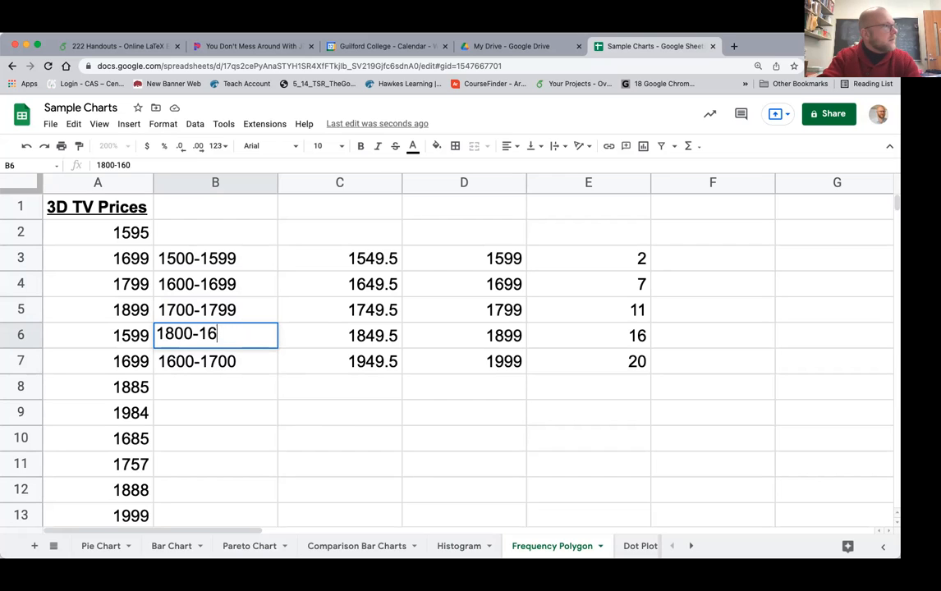
text(899)
key(Return)
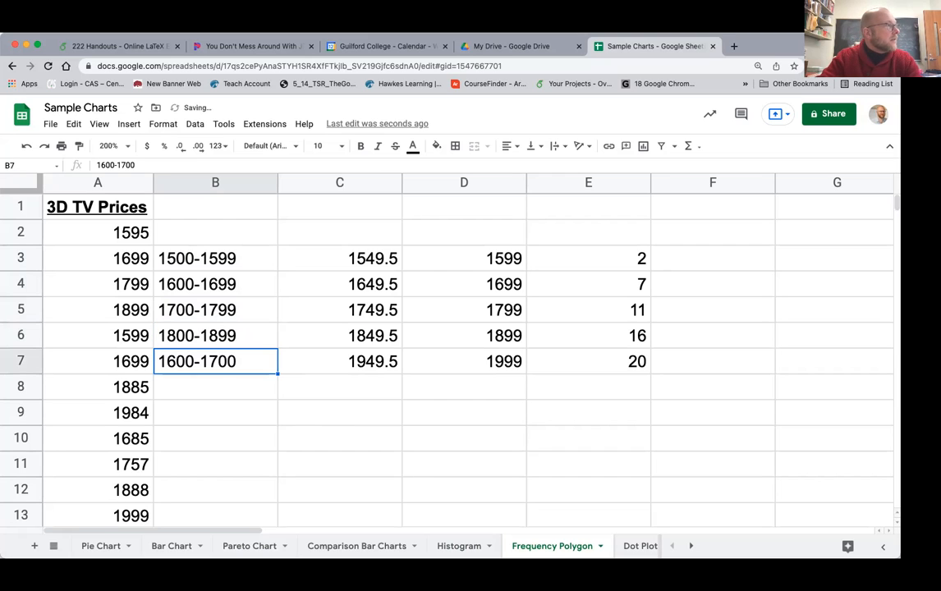
- Replace the class range in cell B7 with 1900-1999
key(Return)
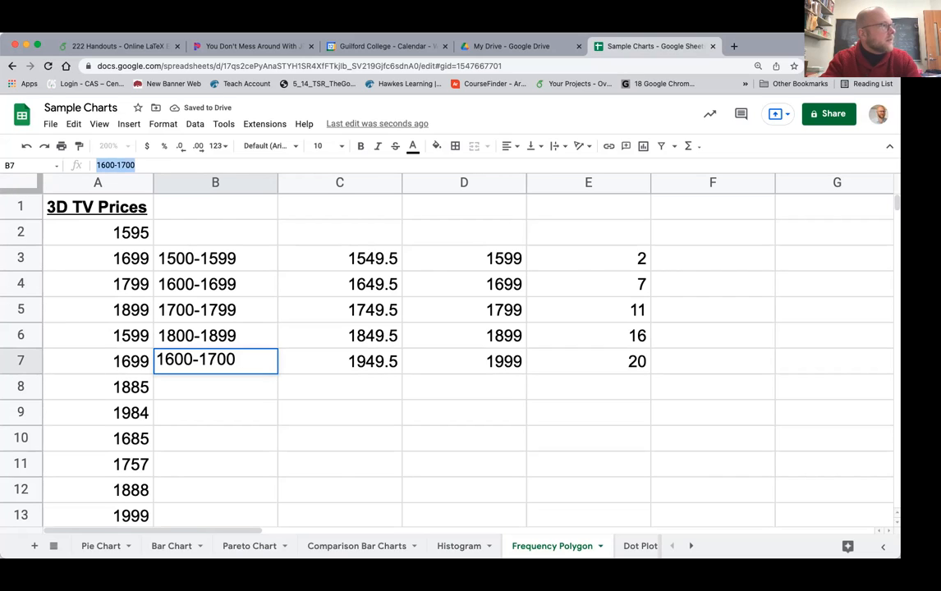
text(1900-1999)
key(Return)
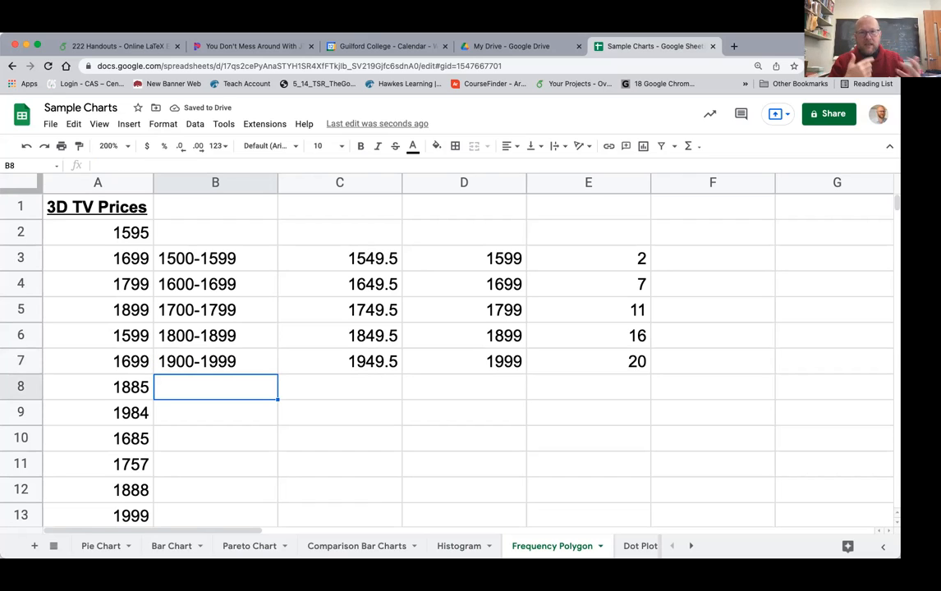
- Delete column D, which holds the upper class limits
drag(326, 271, 331, 368)
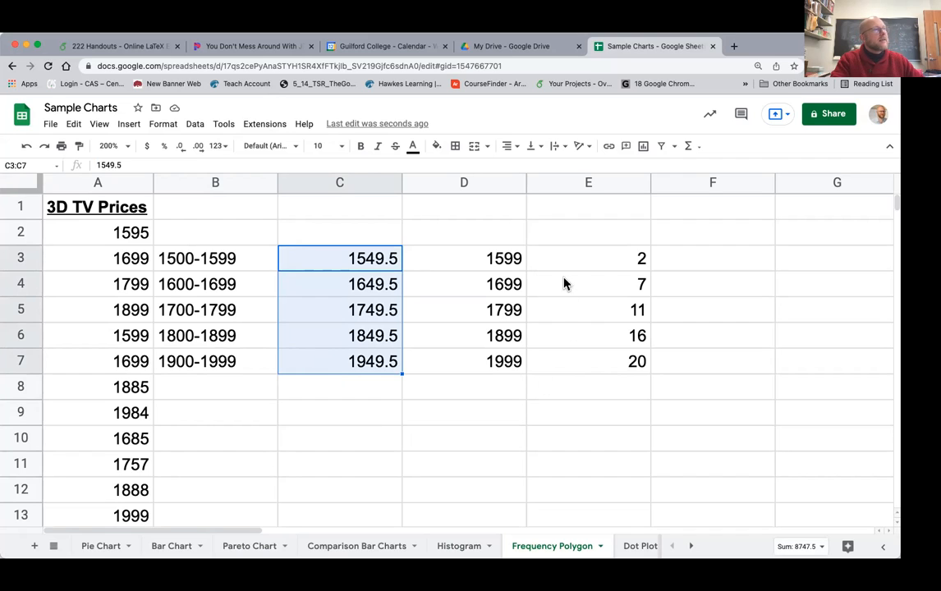
drag(506, 263, 511, 367)
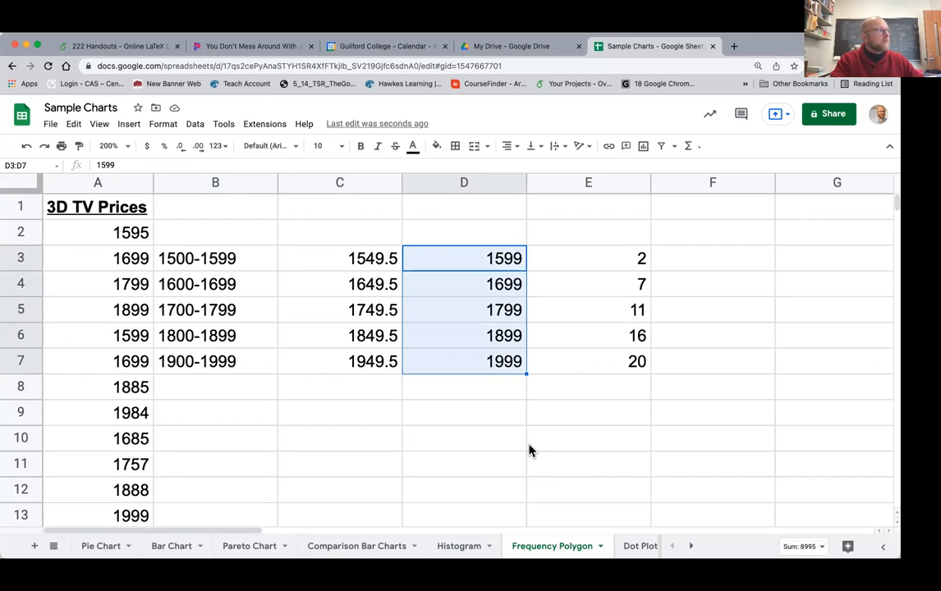
click(489, 185)
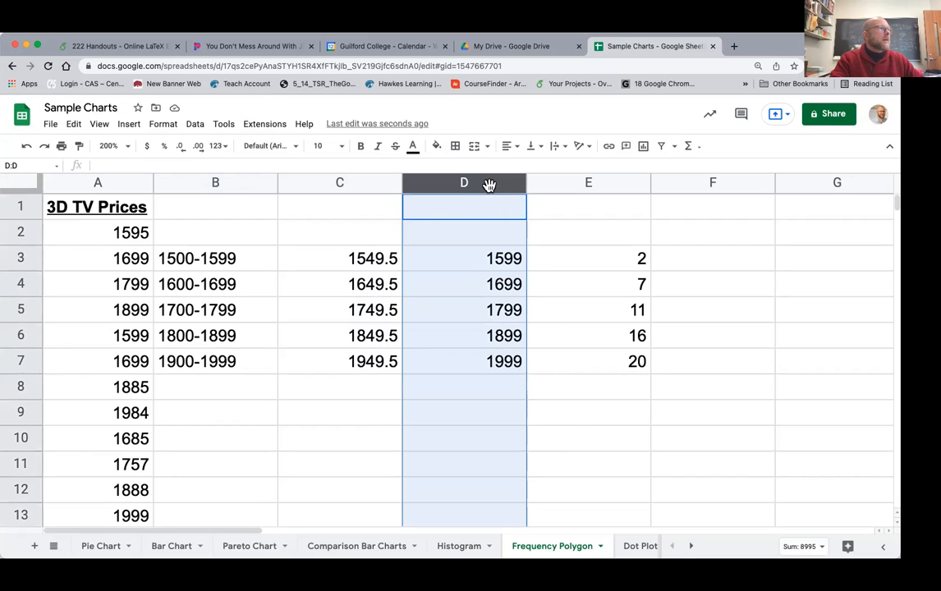
right_click(489, 184)
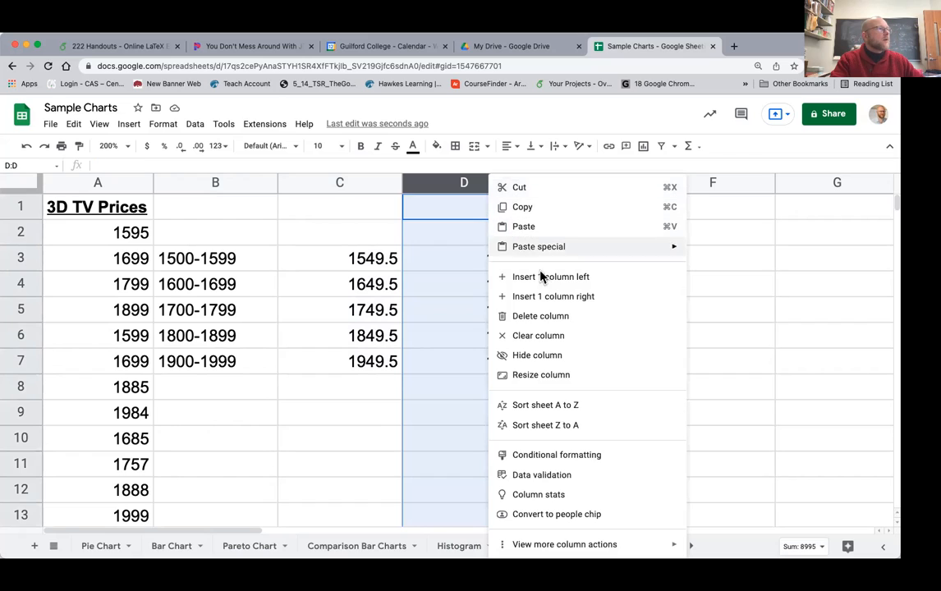
click(550, 324)
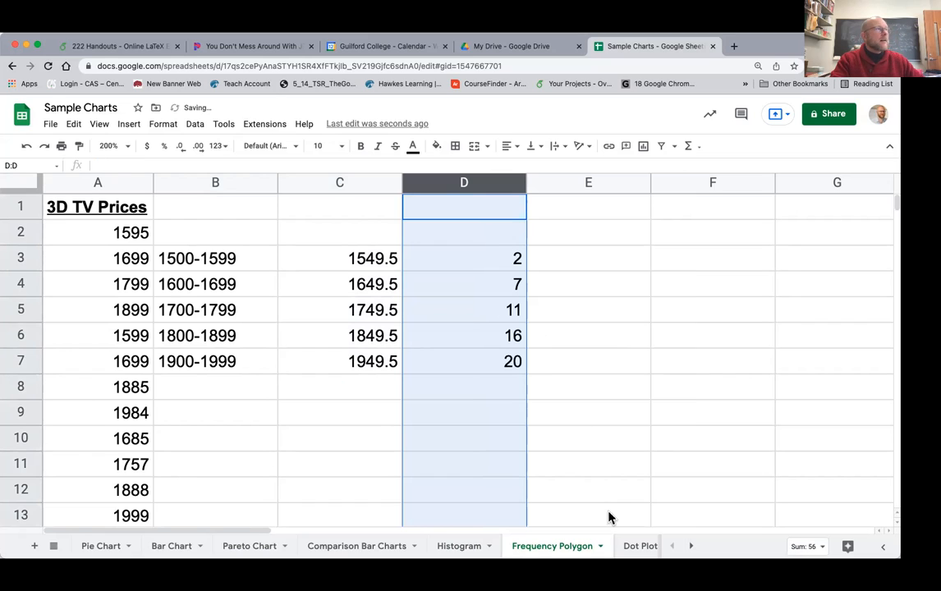
- Insert a chart from the class midpoints and cumulative counts in C3:D7
drag(367, 269, 469, 368)
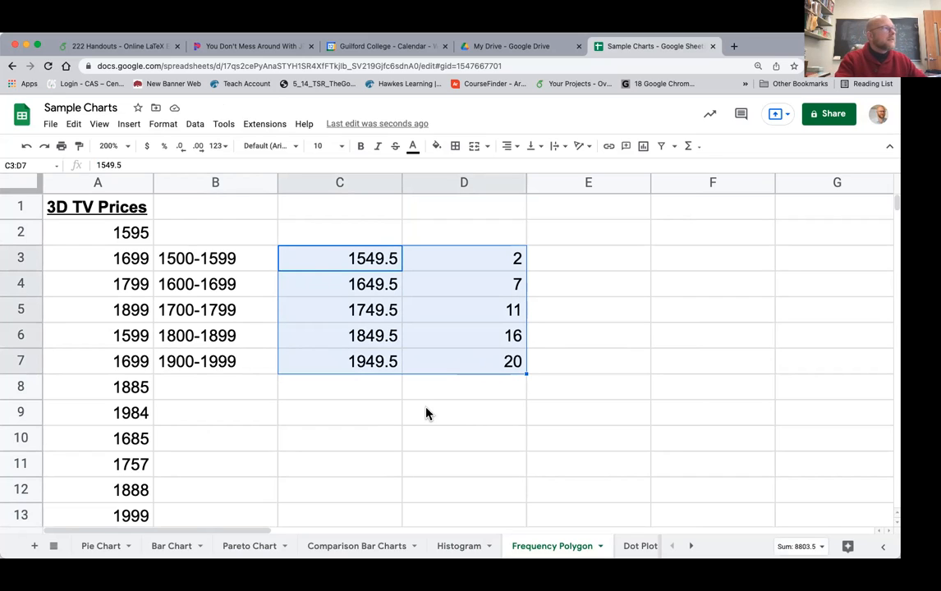
scroll(426, 413, down, 1)
scroll(426, 413, down, 1)
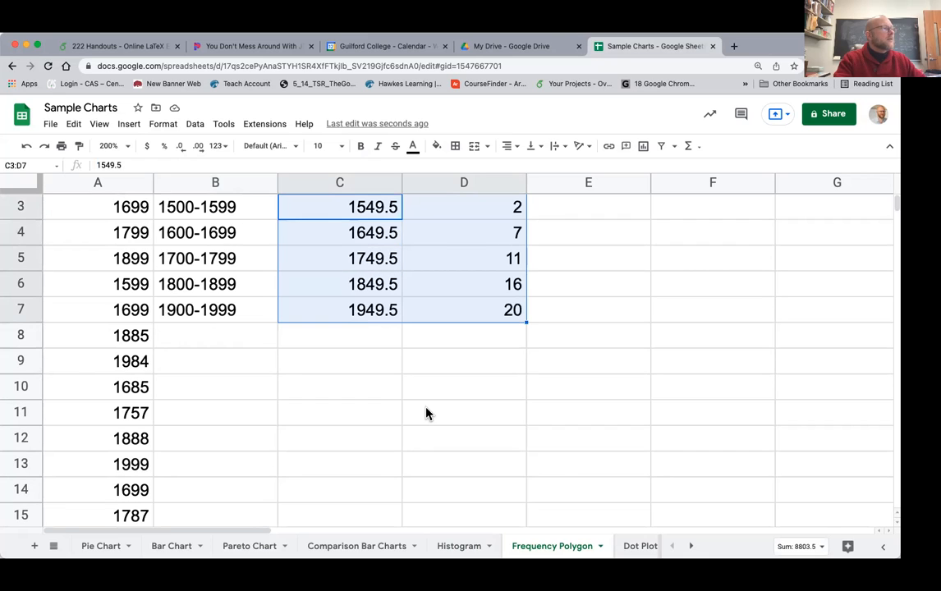
scroll(426, 413, up, 2)
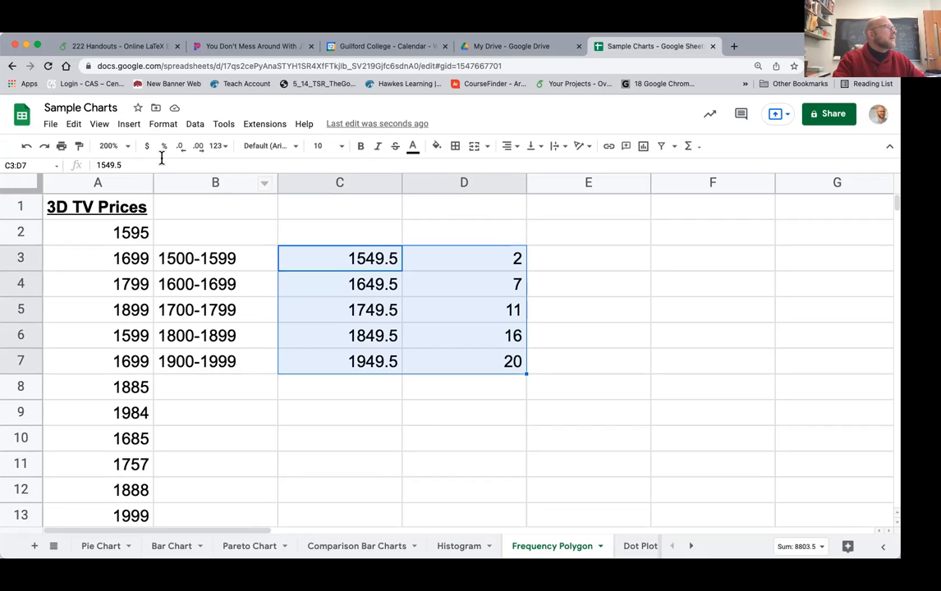
click(126, 147)
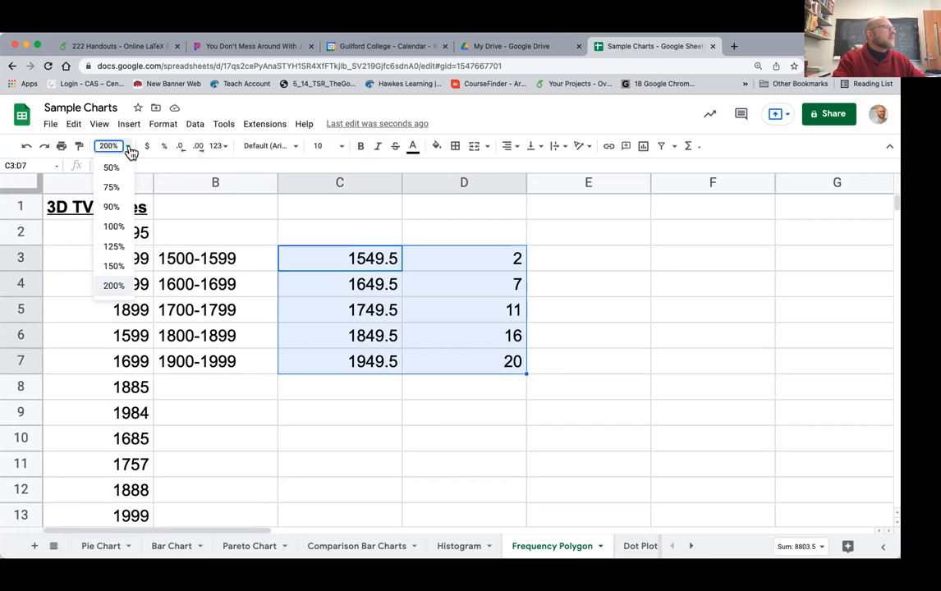
click(115, 246)
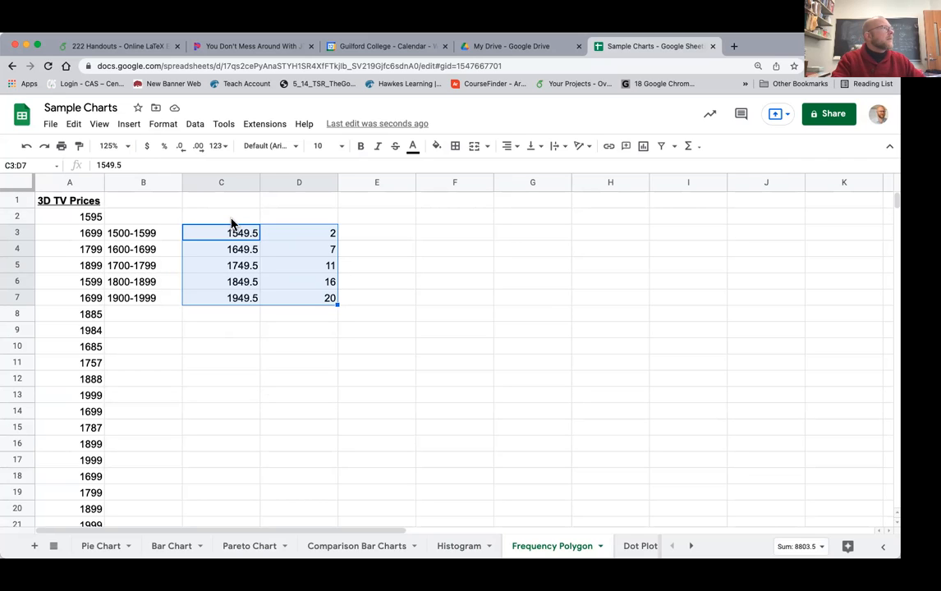
click(144, 129)
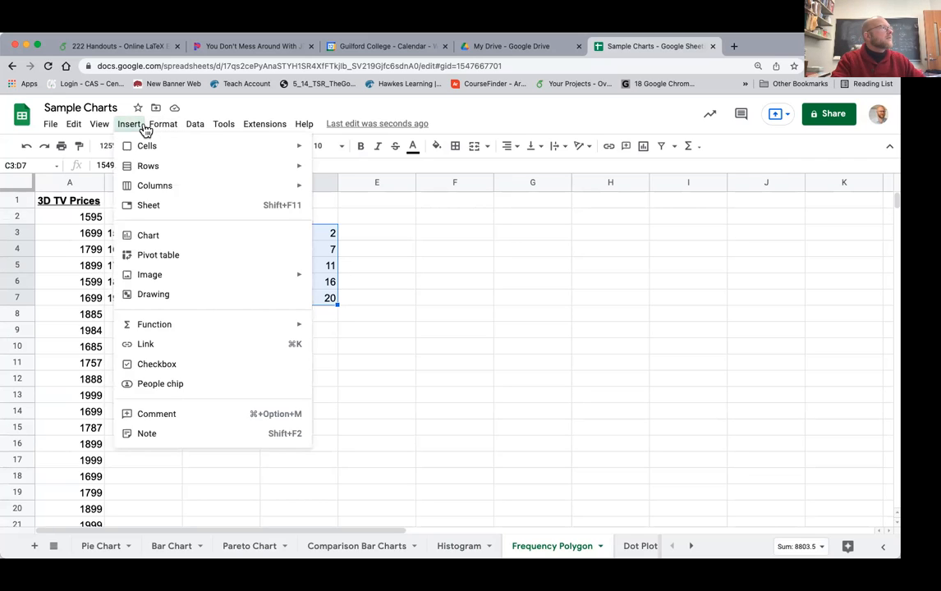
click(149, 238)
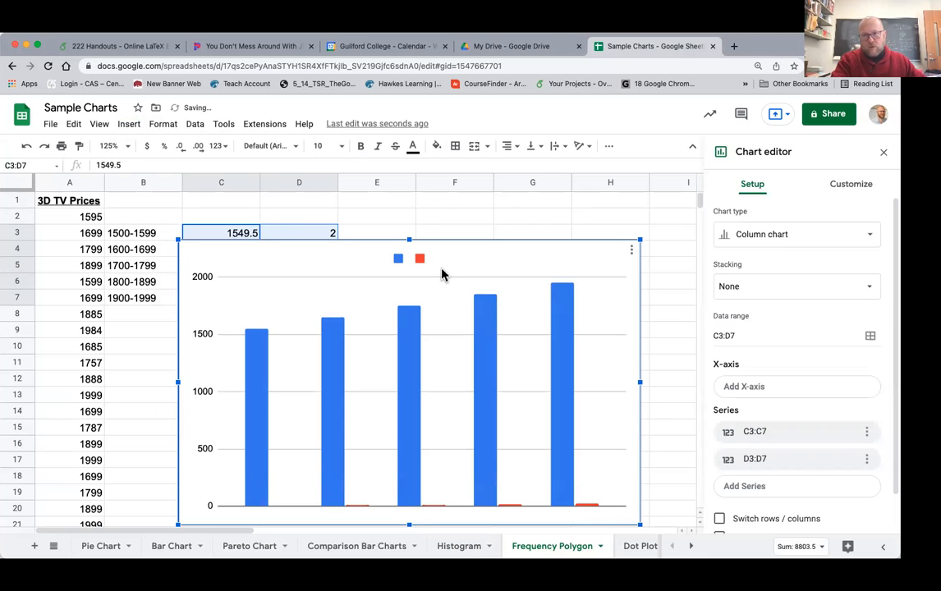
- Change the new chart's type to Line chart and close the chart editor
click(777, 239)
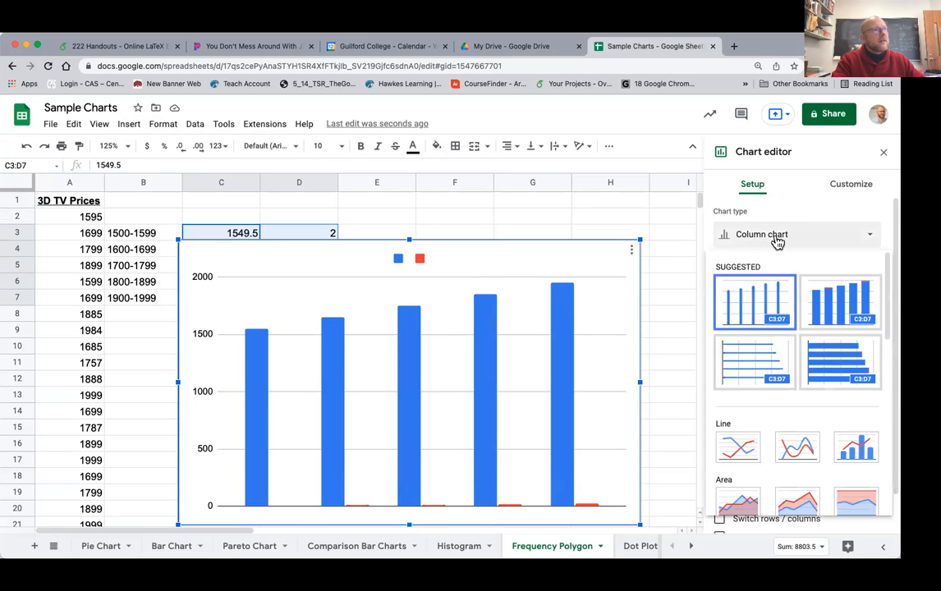
click(738, 447)
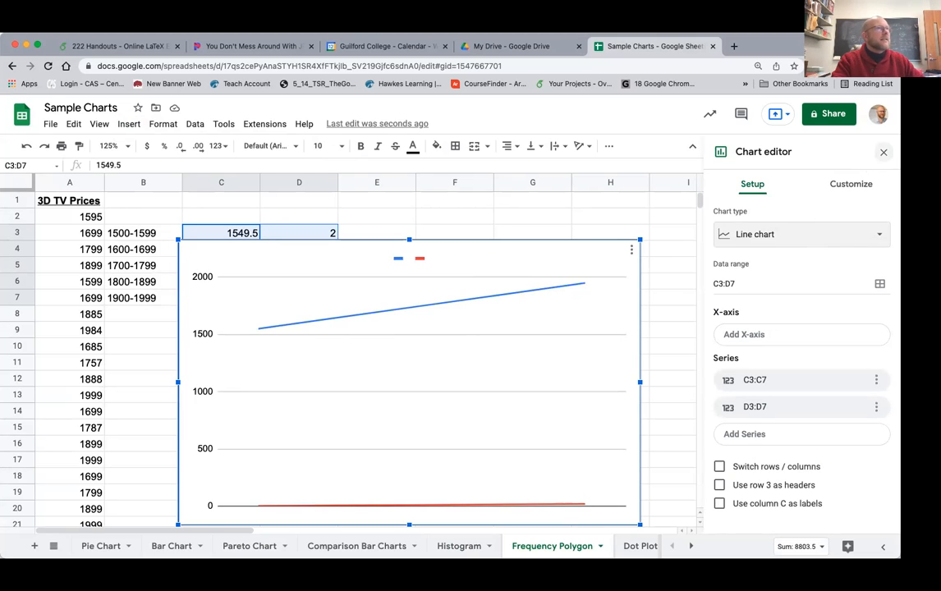
click(884, 152)
click(626, 263)
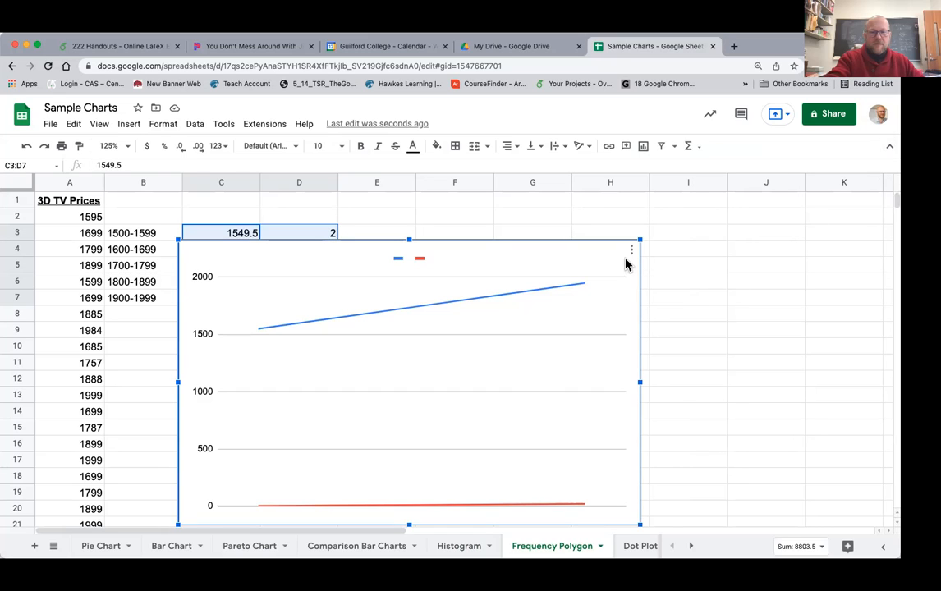
- Delete the two-line chart and replace it with a line chart of the cumulative counts in D3:D7
key(Delete)
drag(321, 233, 316, 300)
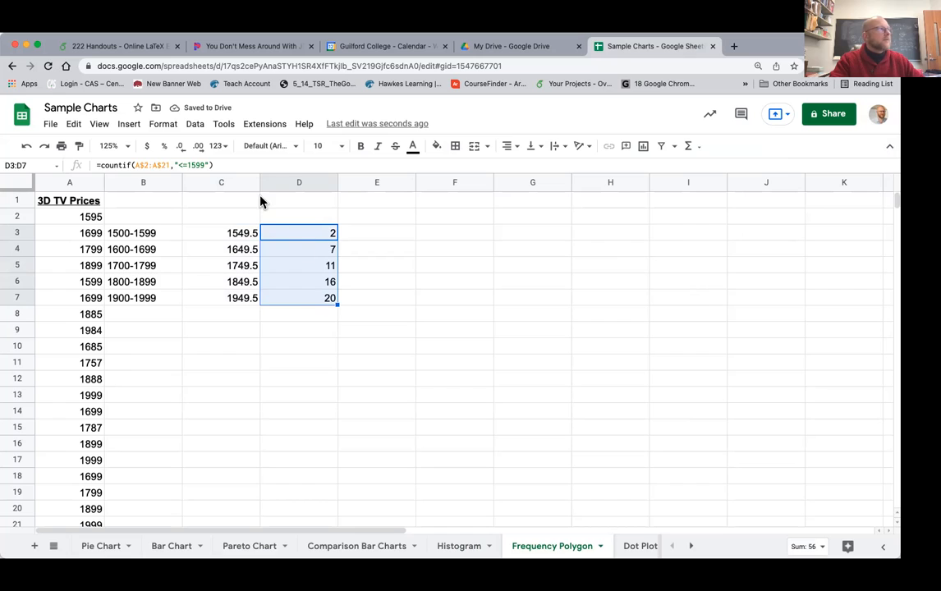
click(129, 123)
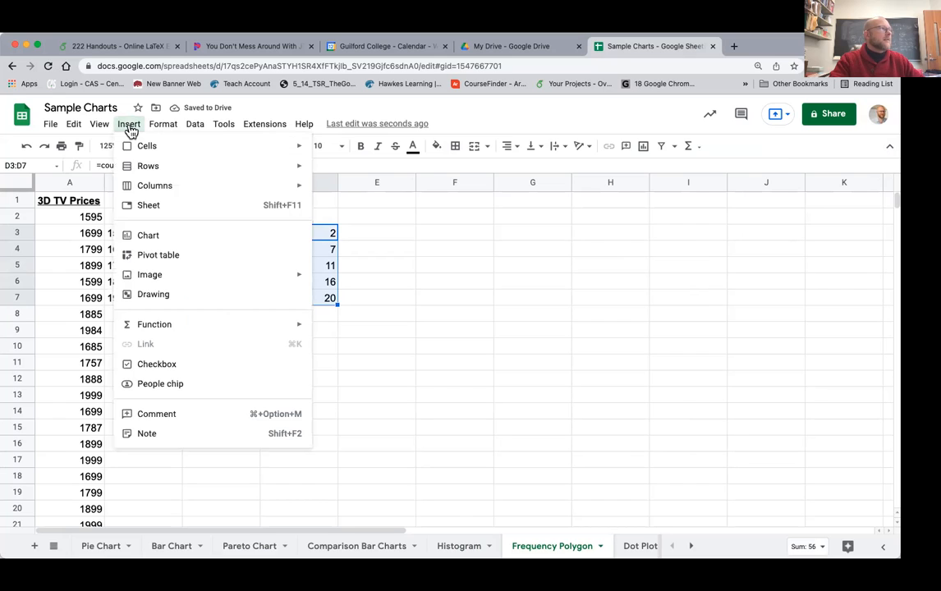
click(145, 234)
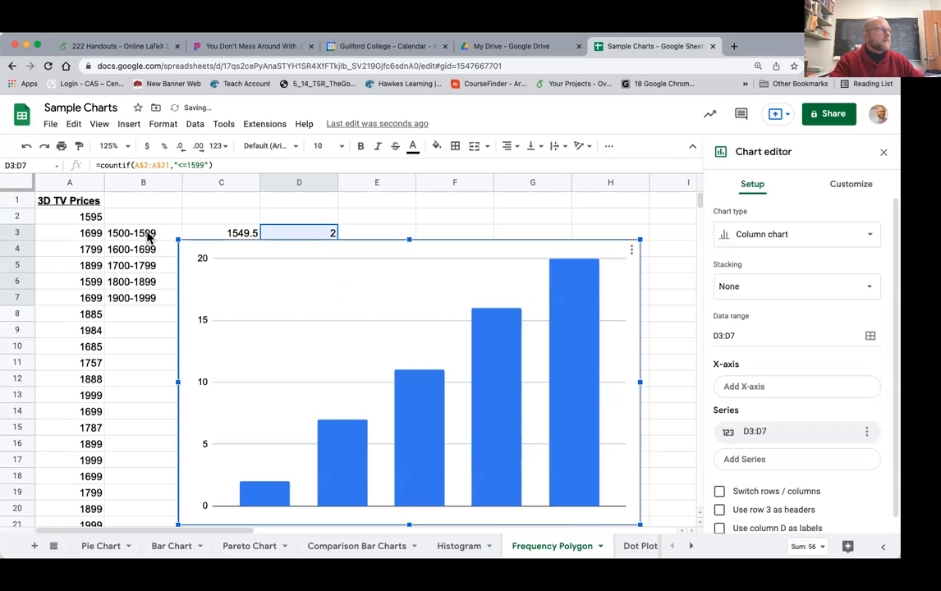
click(763, 234)
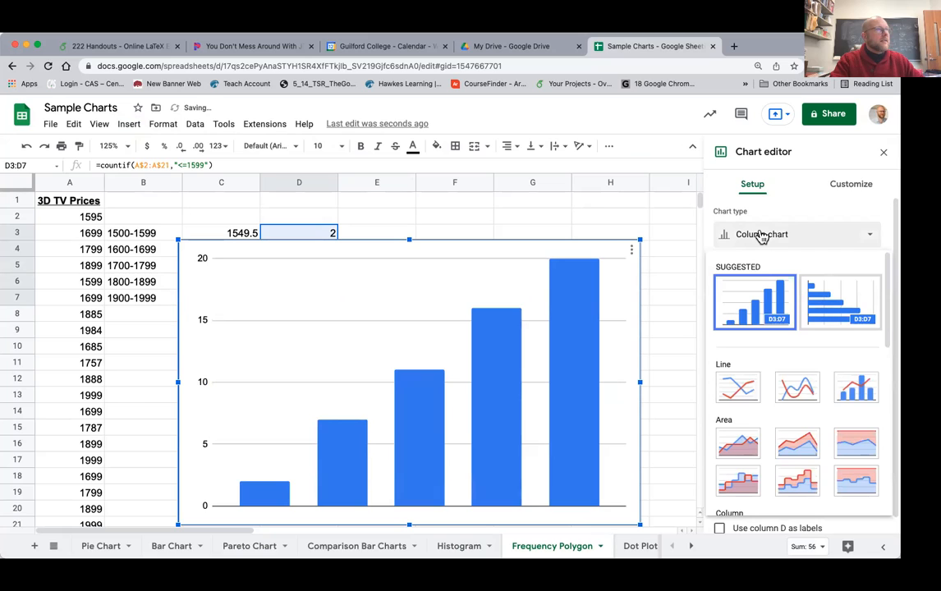
click(740, 390)
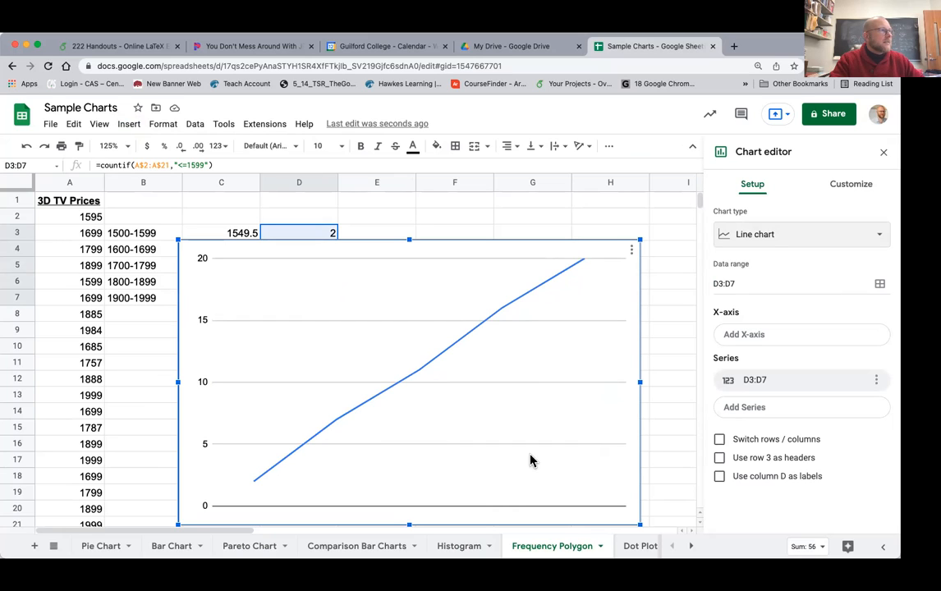
- Move the line chart beside the class data so that it starts at column E and no longer covers the table
click(763, 345)
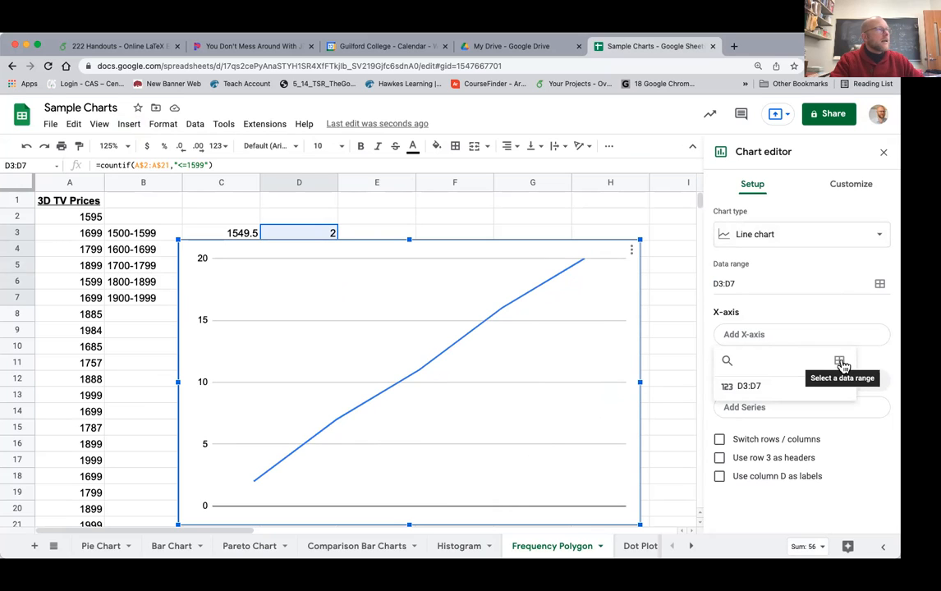
click(672, 282)
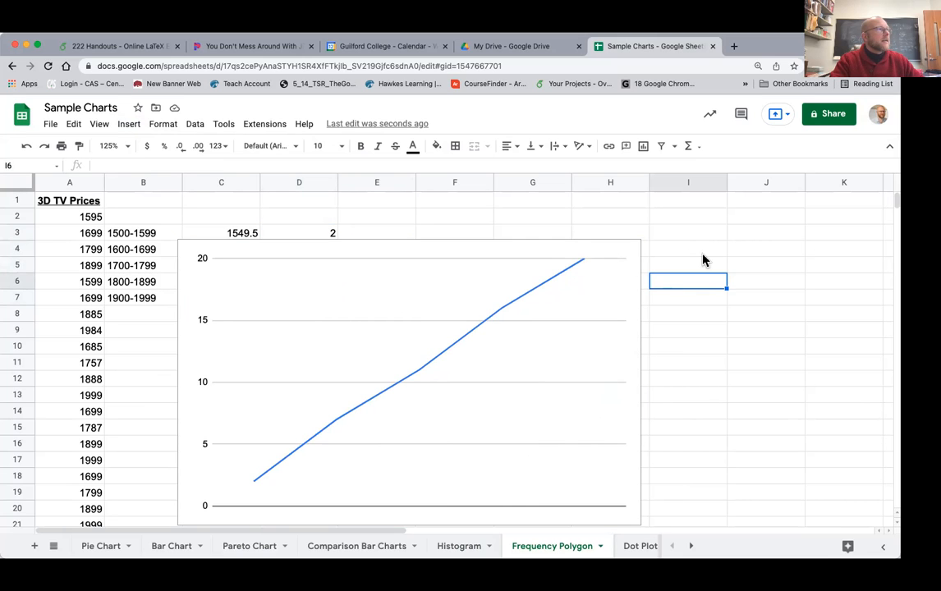
click(610, 266)
drag(478, 255, 646, 224)
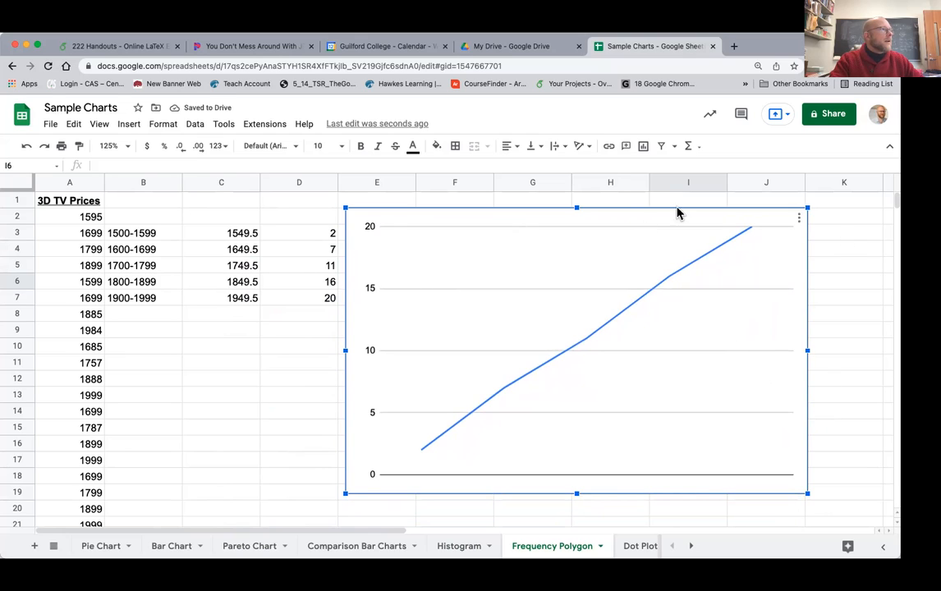
- Edit the chart to use the class midpoints in C3:C7 as its X-axis
click(799, 217)
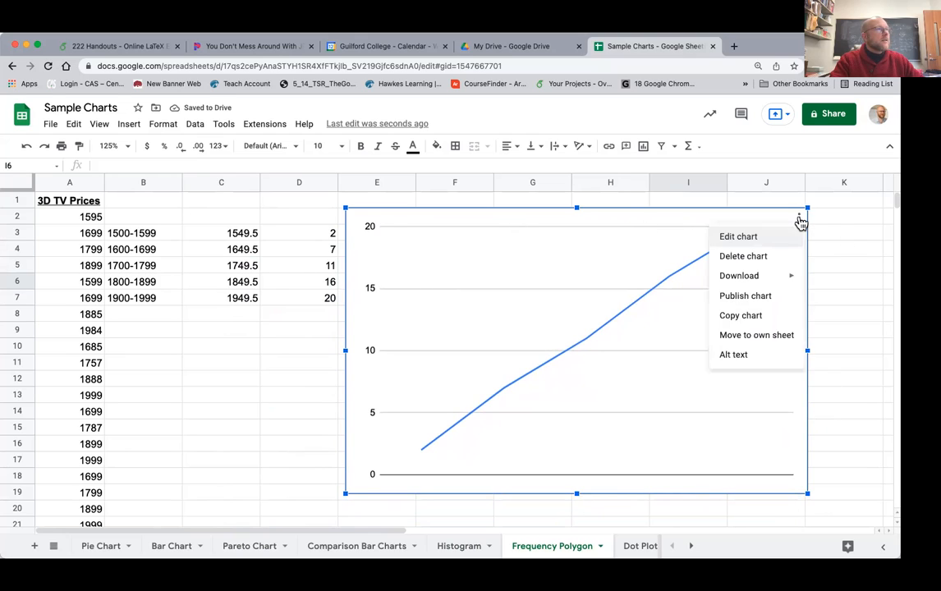
click(778, 238)
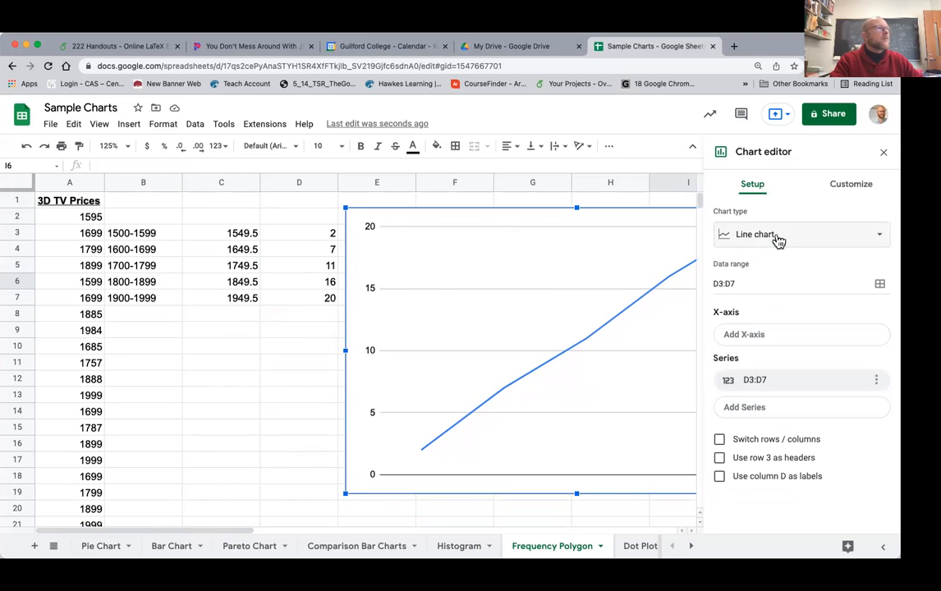
click(797, 337)
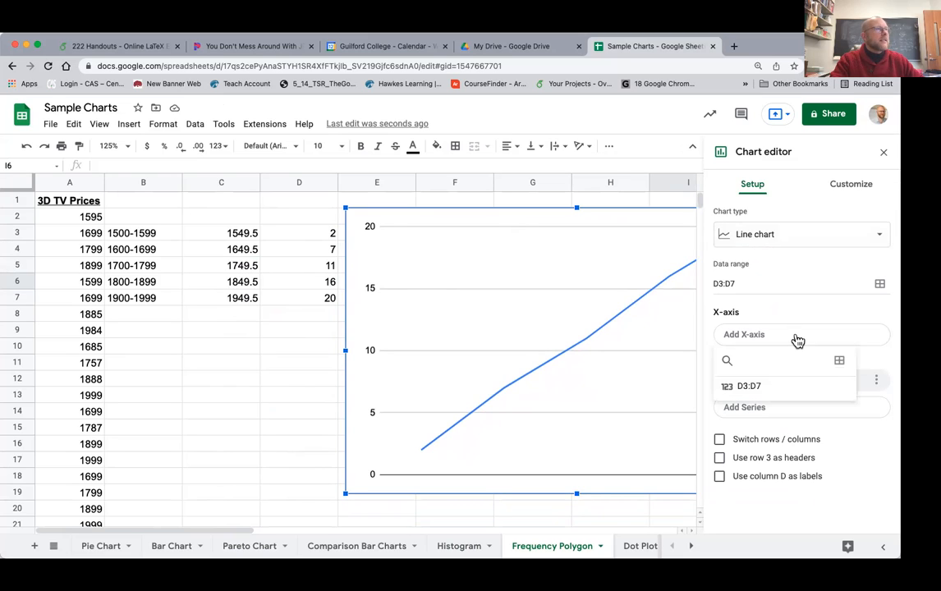
click(839, 364)
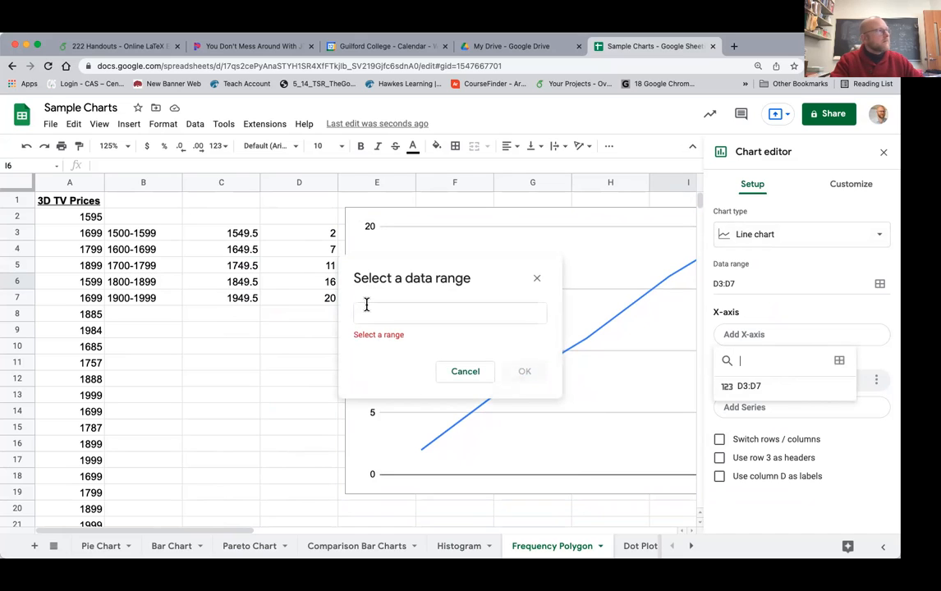
drag(250, 236, 248, 301)
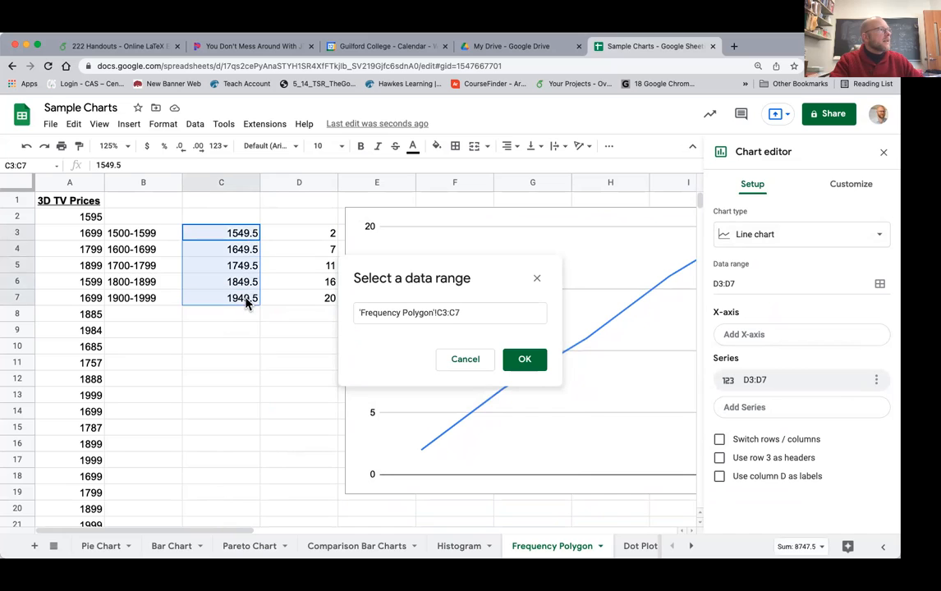
click(525, 360)
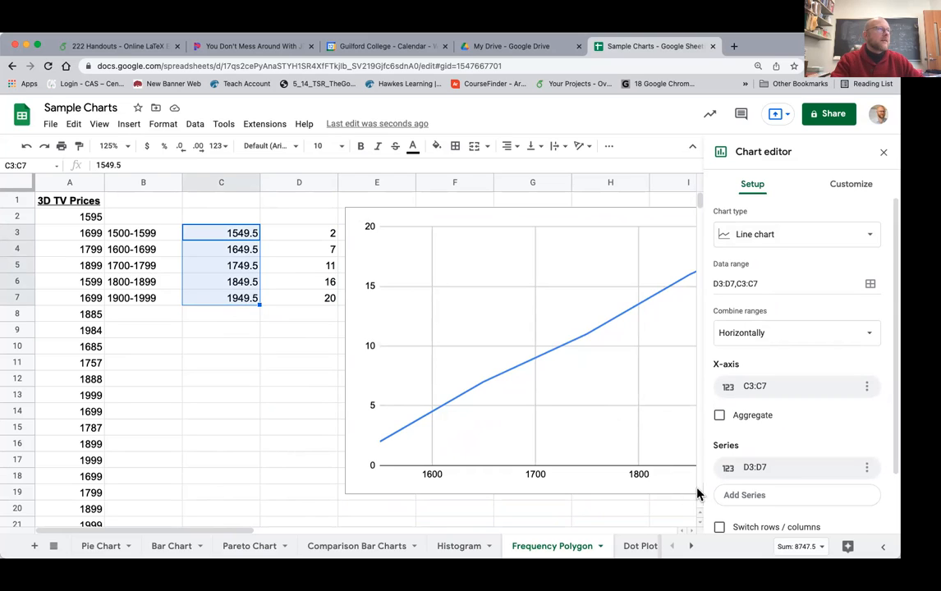
click(859, 193)
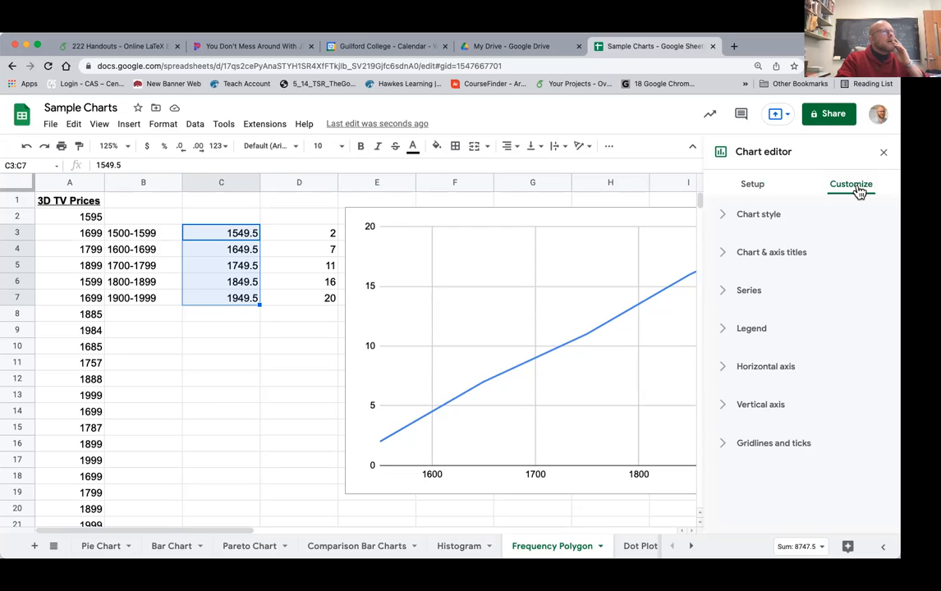
click(753, 192)
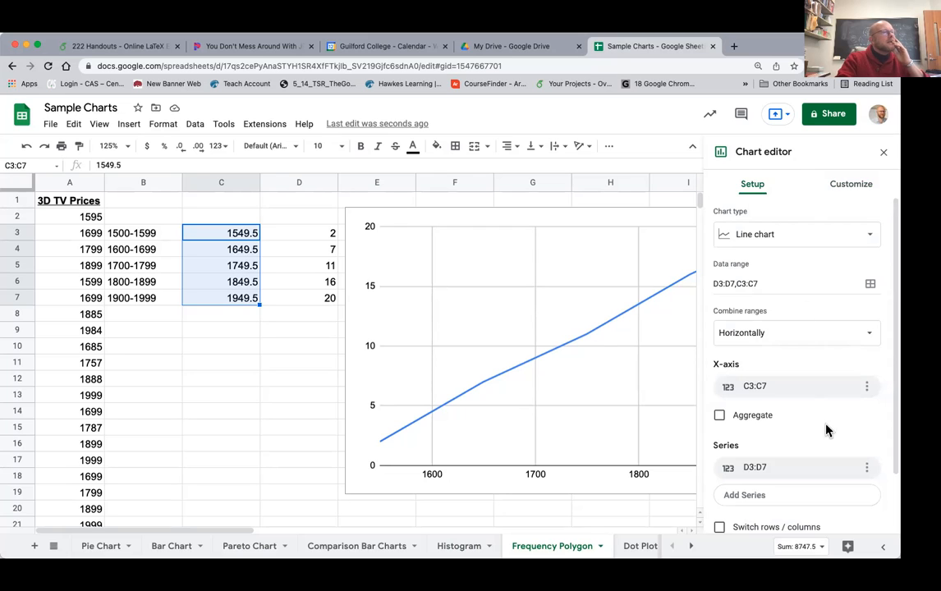
scroll(827, 430, down, 2)
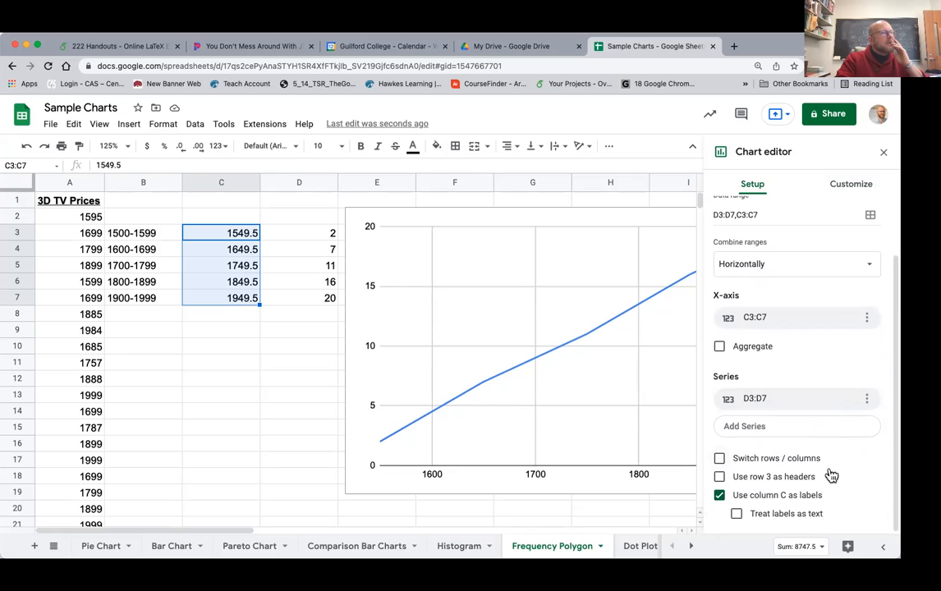
scroll(835, 491, up, 2)
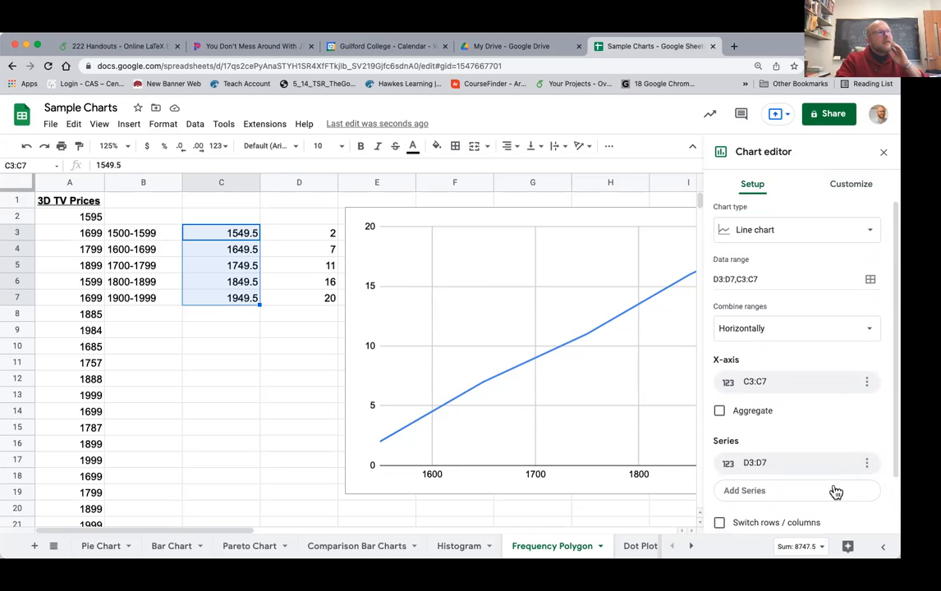
- Set the line series' point size to 10px and close the chart editor
click(849, 185)
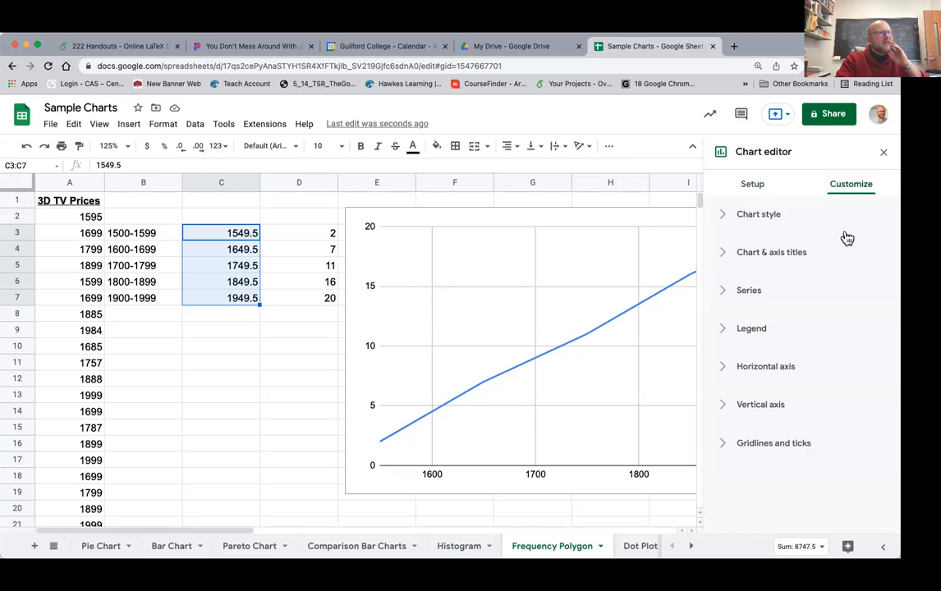
click(725, 294)
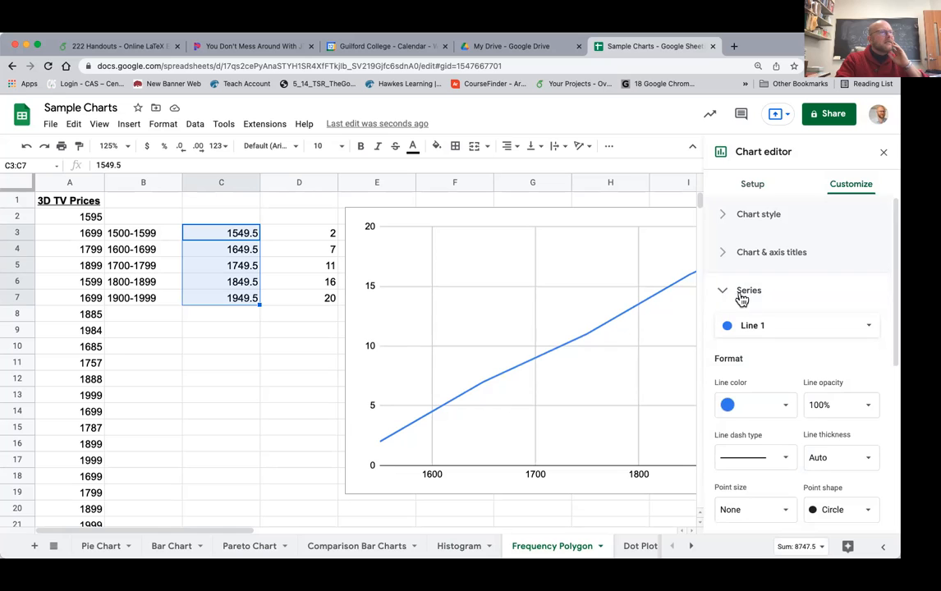
scroll(809, 289, down, 2)
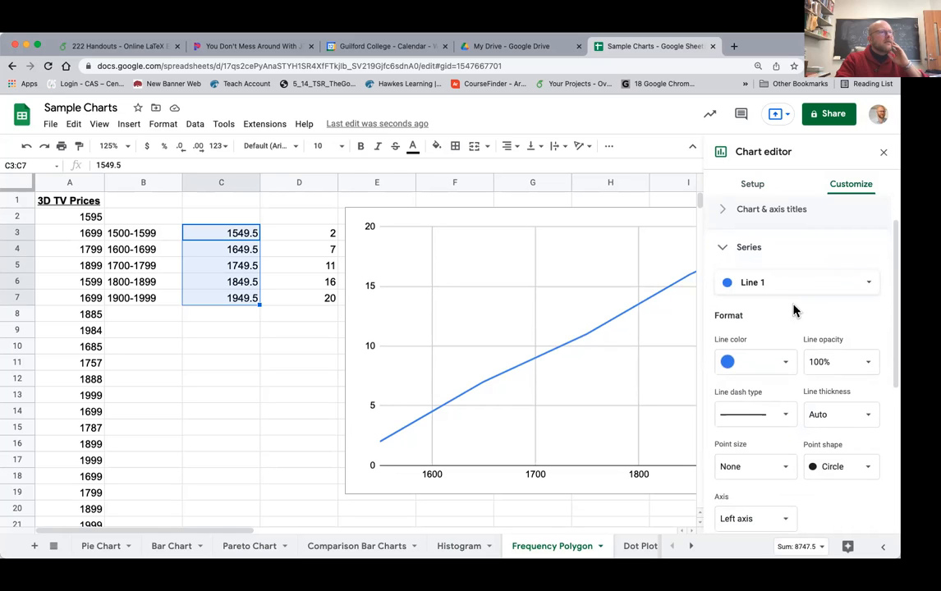
scroll(790, 325, down, 2)
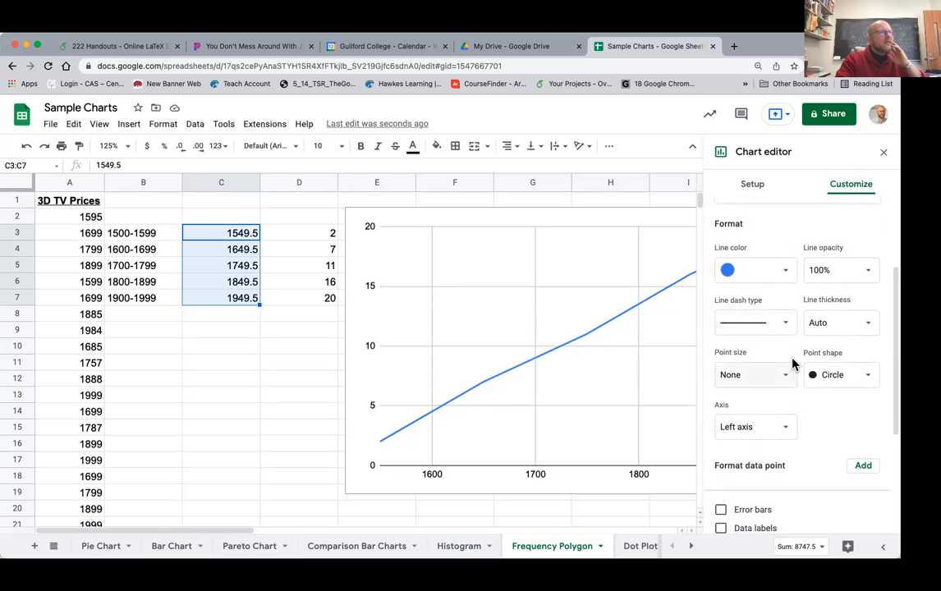
scroll(792, 355, down, 1)
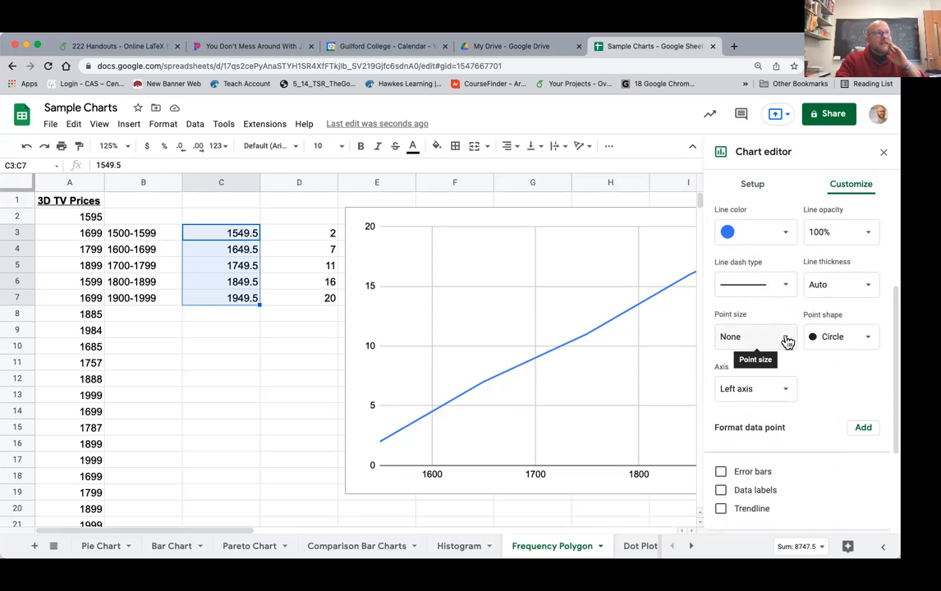
click(787, 341)
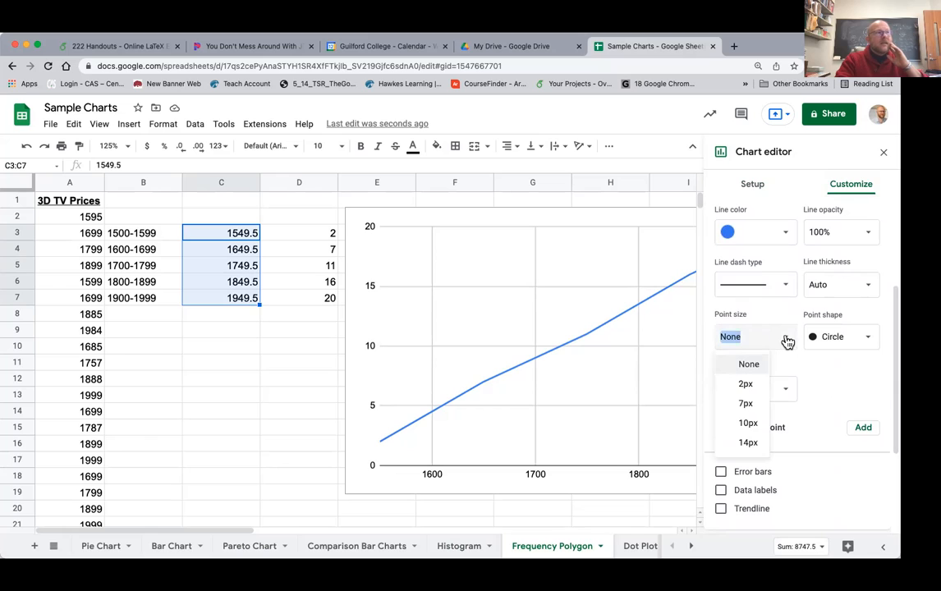
click(750, 424)
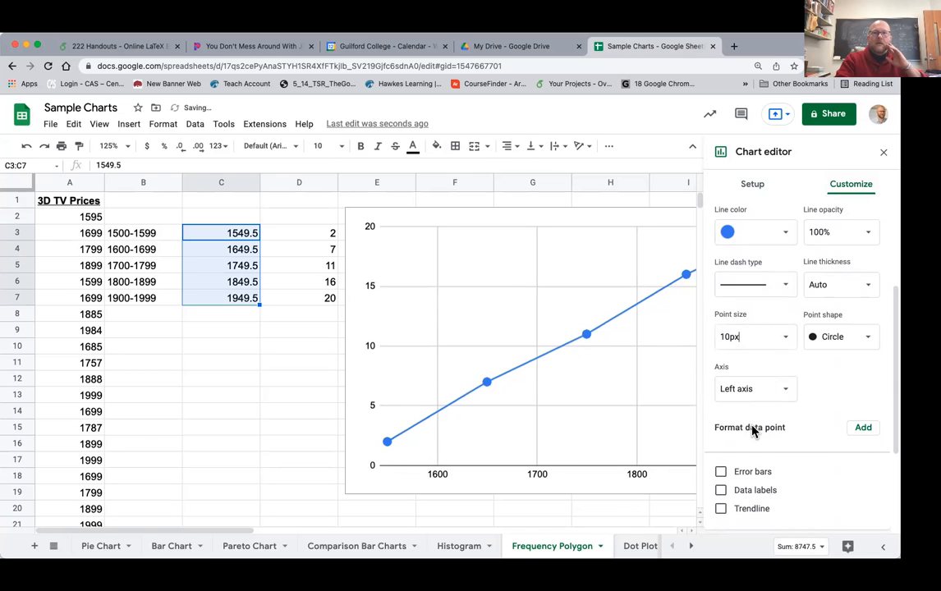
scroll(810, 487, down, 3)
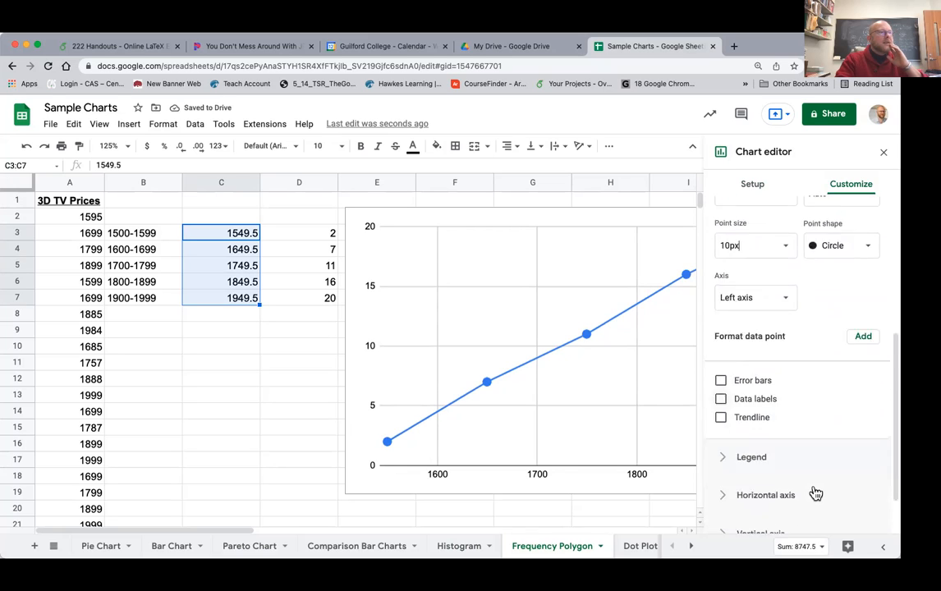
scroll(816, 485, up, 1)
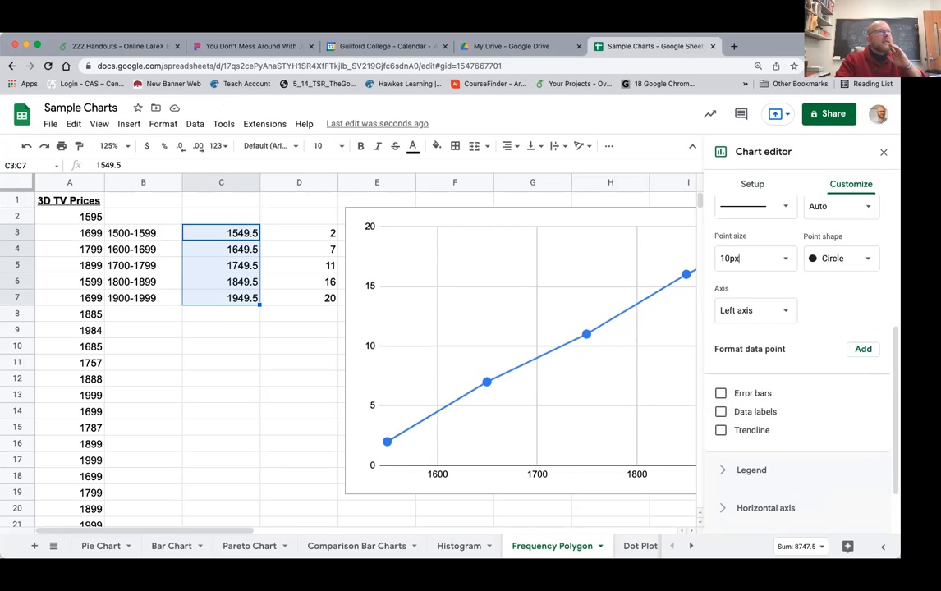
click(884, 152)
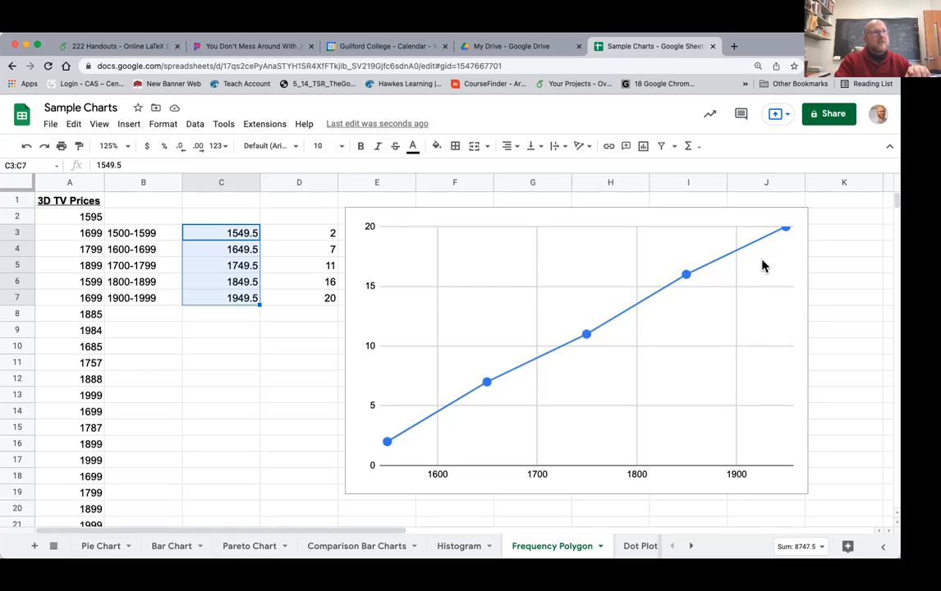
- Open the cumulative line chart's customization settings and look through its series formatting options
click(800, 225)
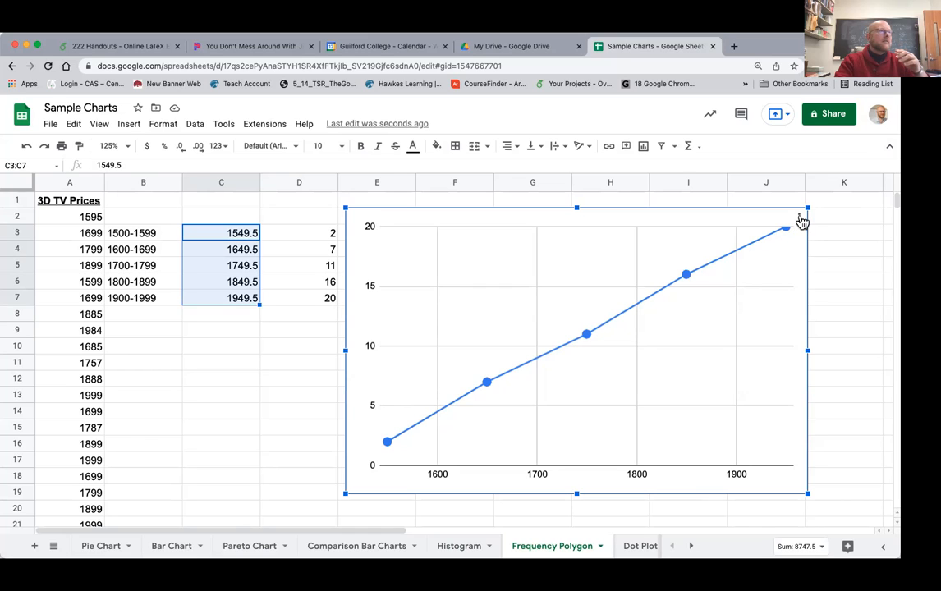
click(800, 218)
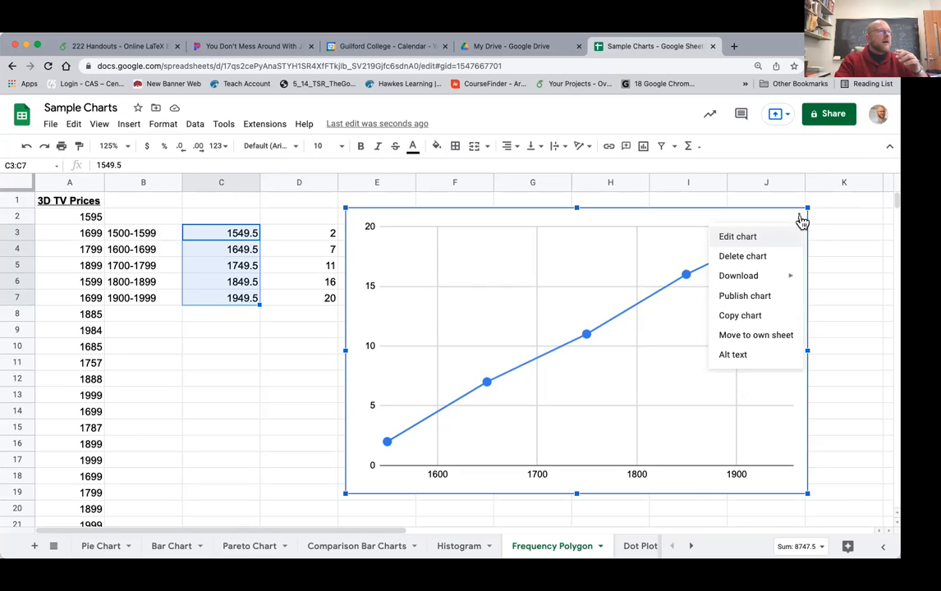
click(764, 246)
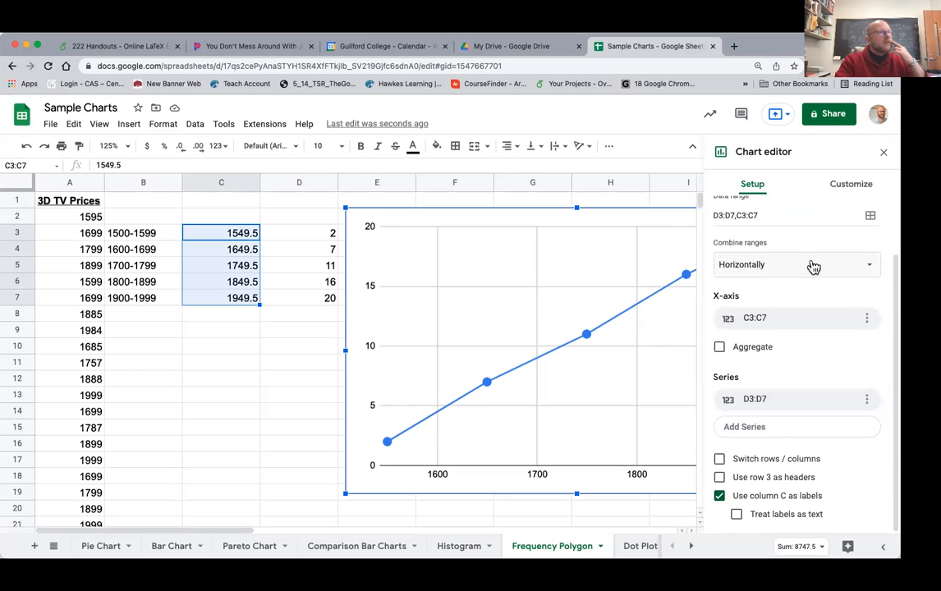
click(850, 185)
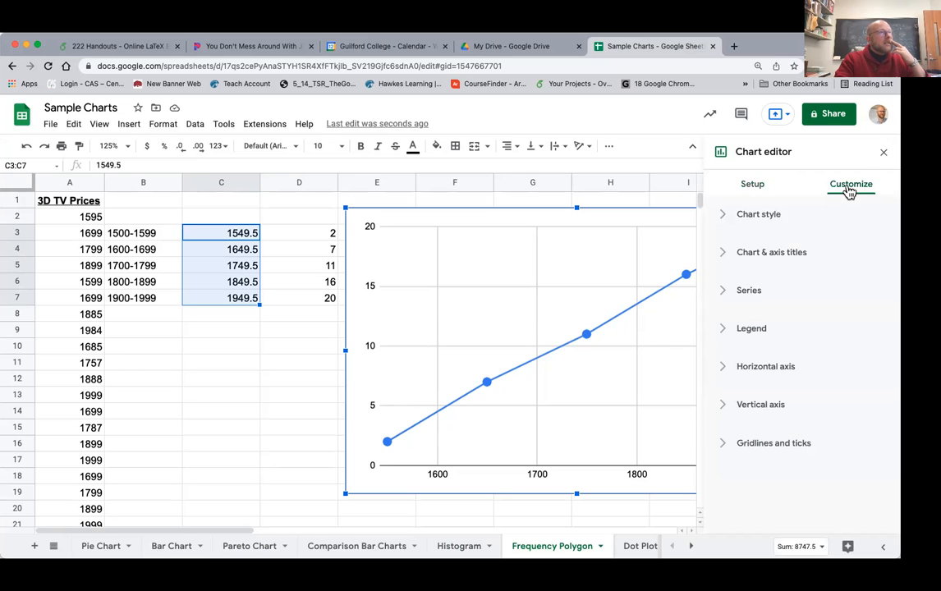
click(725, 293)
scroll(773, 366, down, 5)
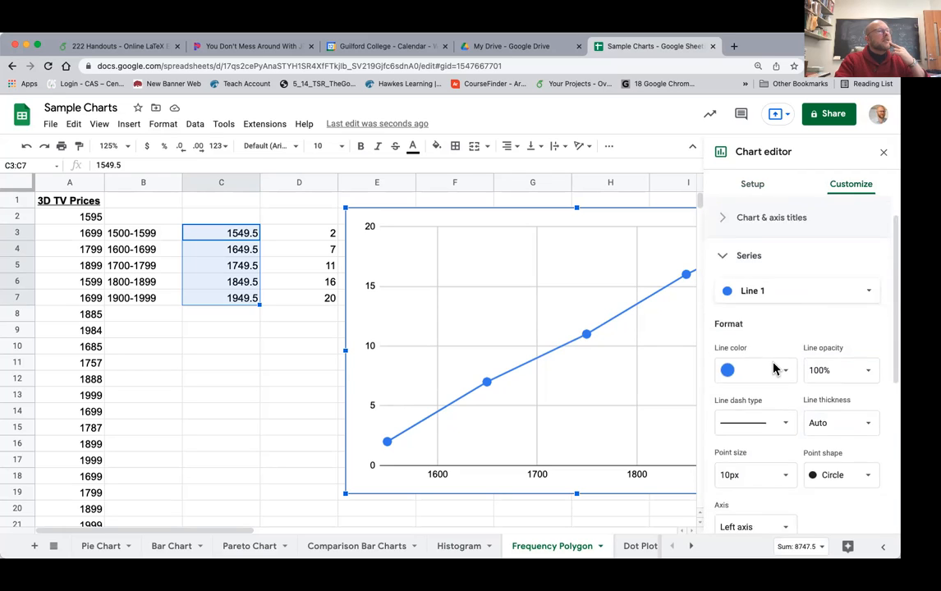
scroll(773, 370, down, 1)
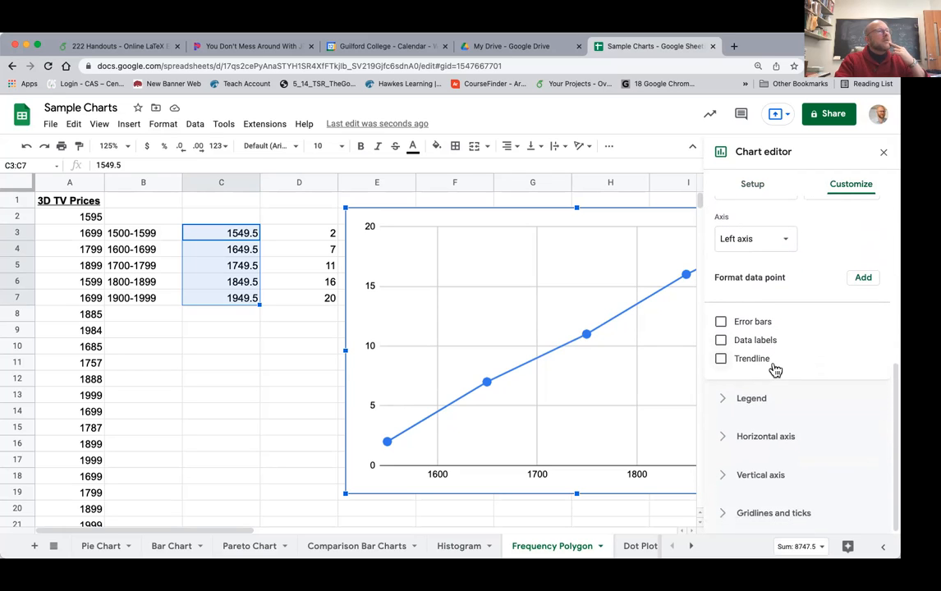
scroll(775, 370, up, 6)
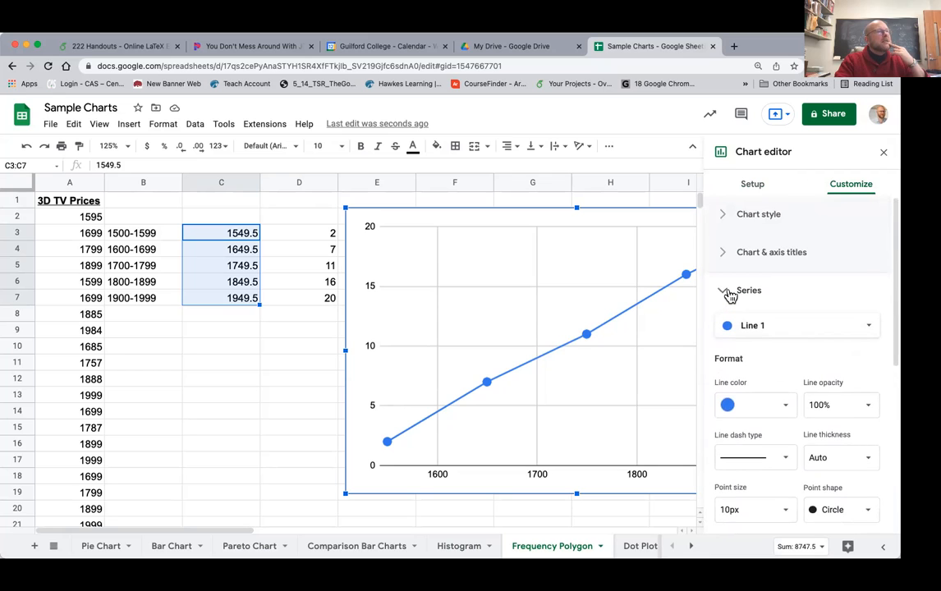
click(730, 294)
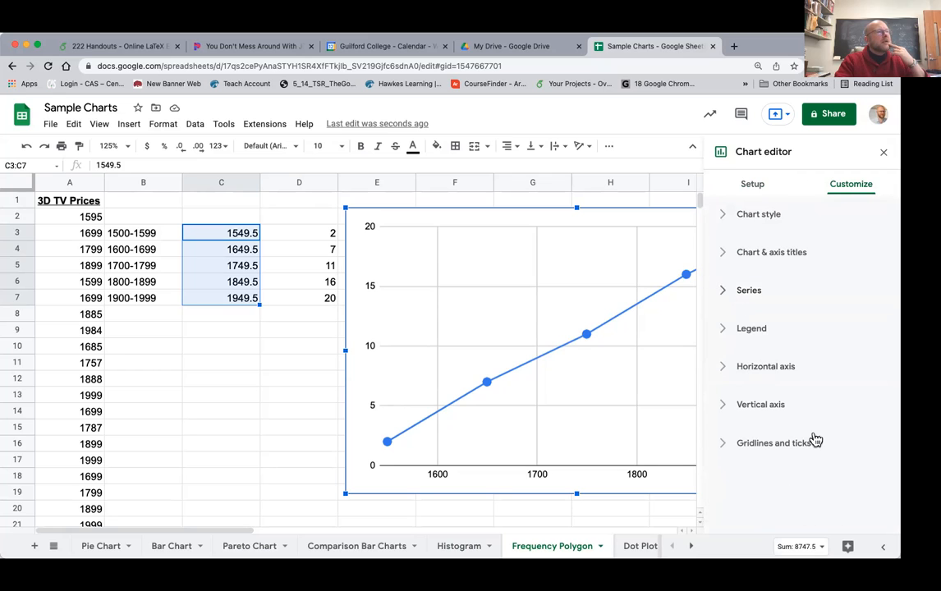
- Set the chart's vertical axis minimum to 0 and maximum to 21, and close the chart editor
click(726, 411)
scroll(801, 424, down, 5)
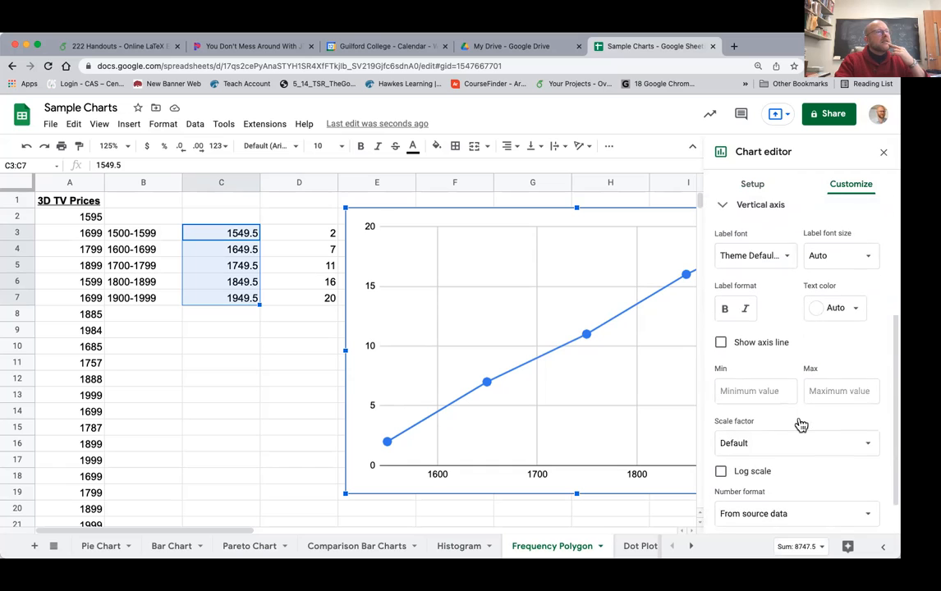
scroll(801, 424, down, 1)
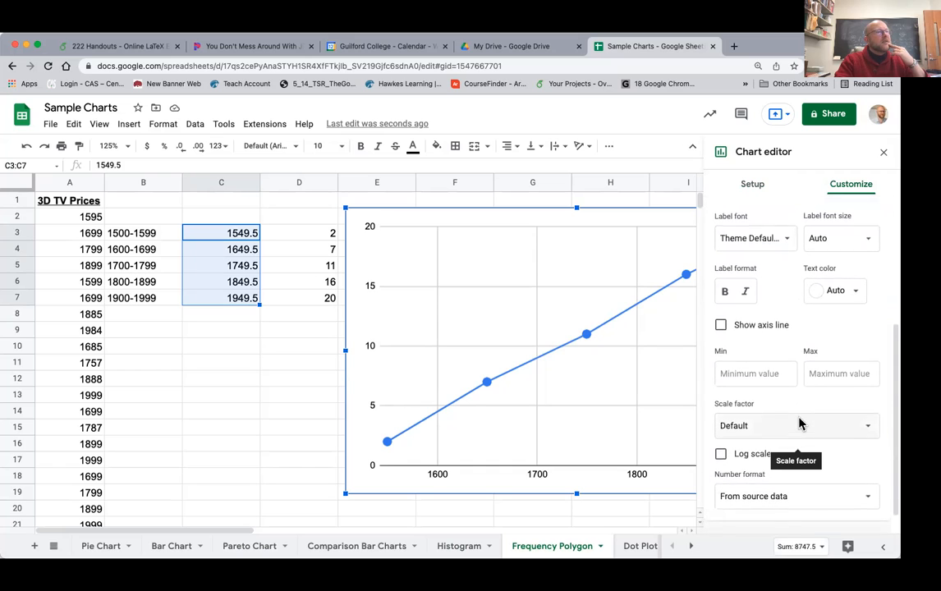
click(780, 363)
text(0)
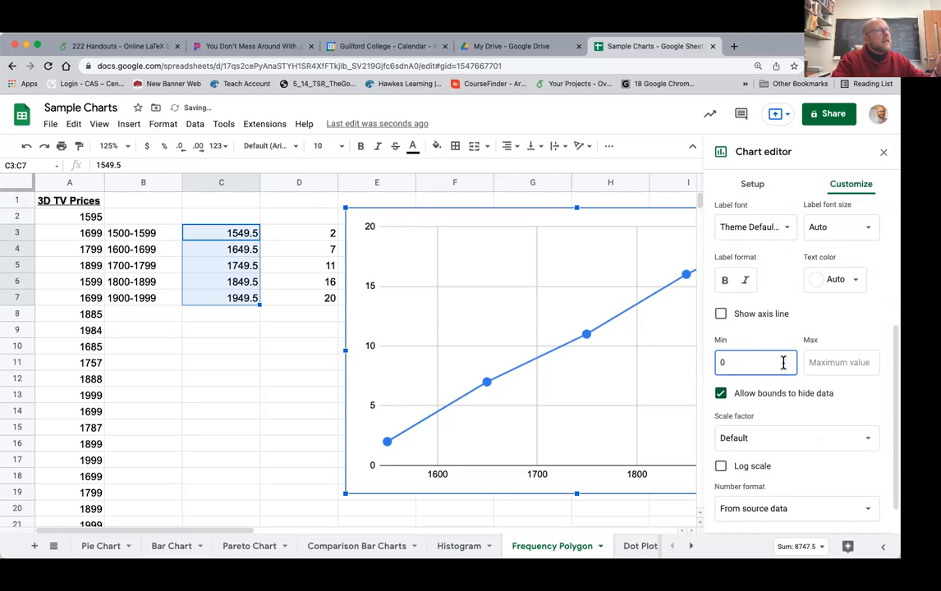
click(839, 363)
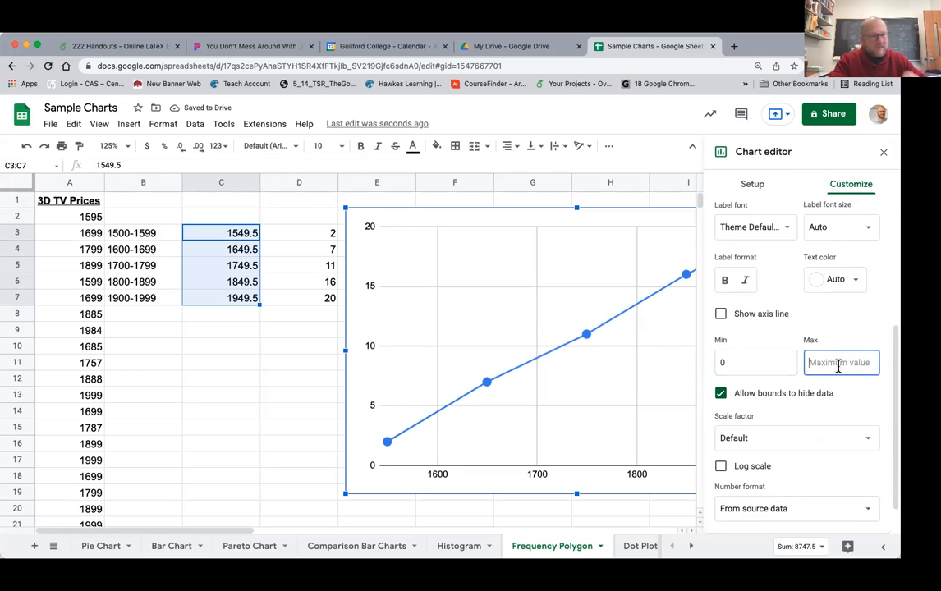
text(21)
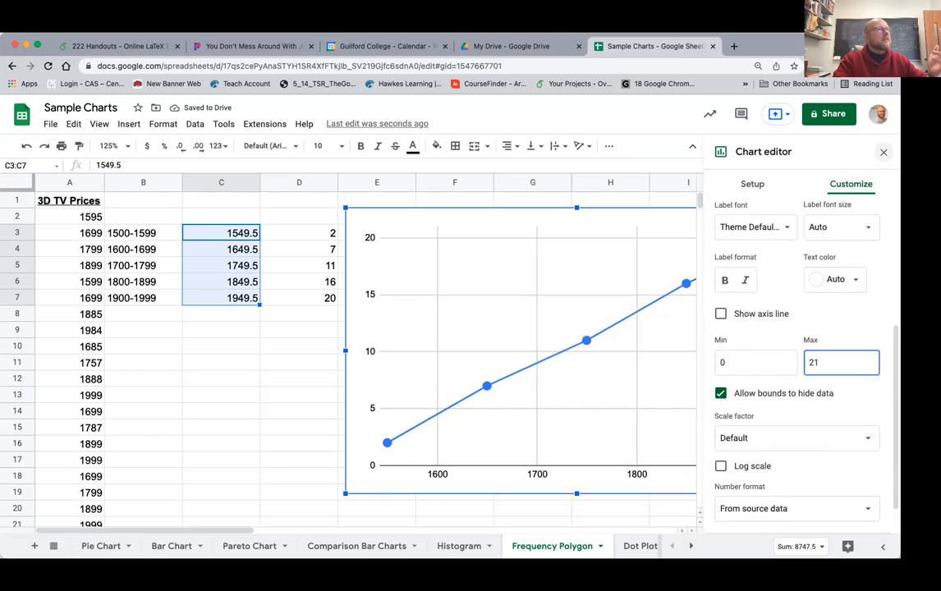
click(884, 152)
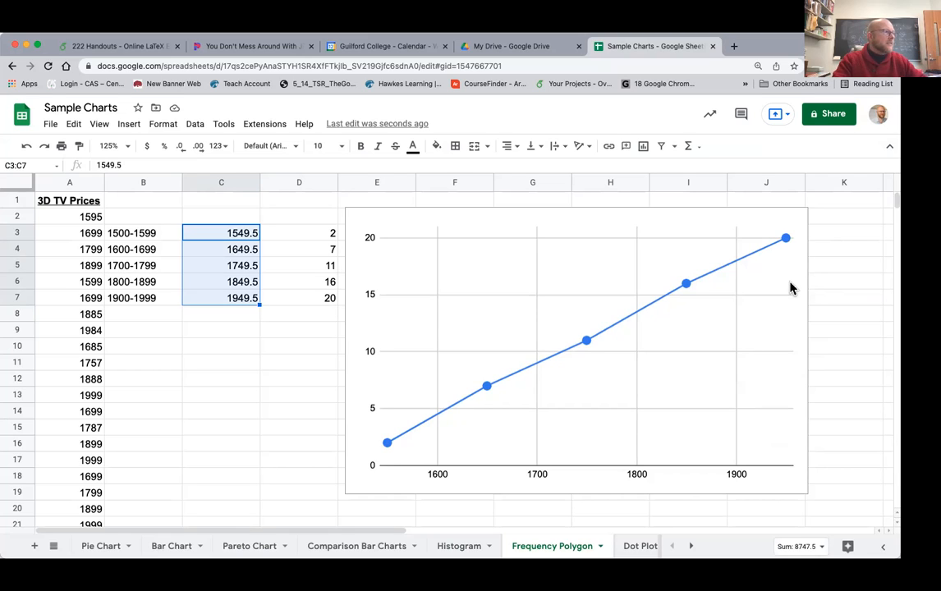
- Switch to the Dot Plot sheet and delete its existing dot plot chart
scroll(553, 549, right, 3)
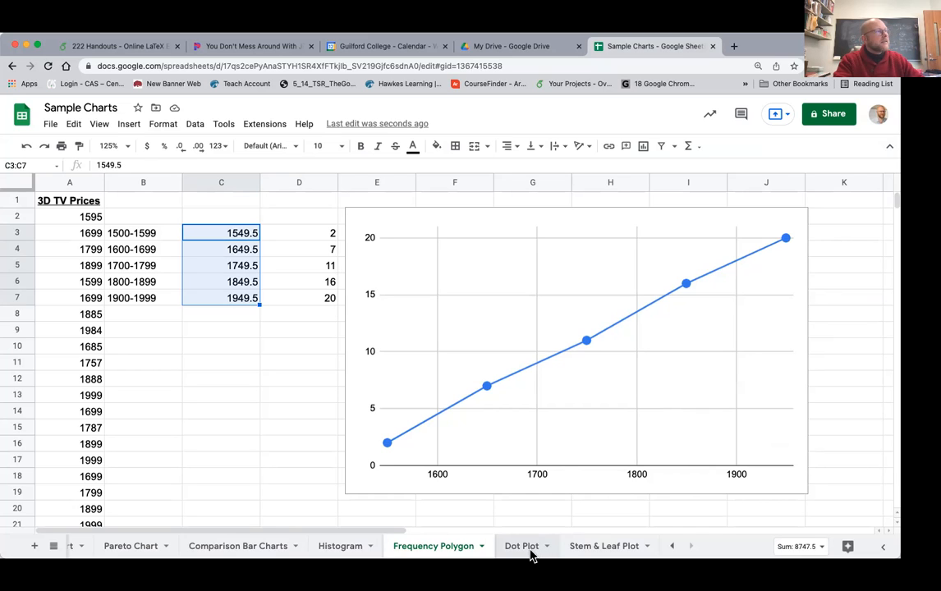
click(530, 556)
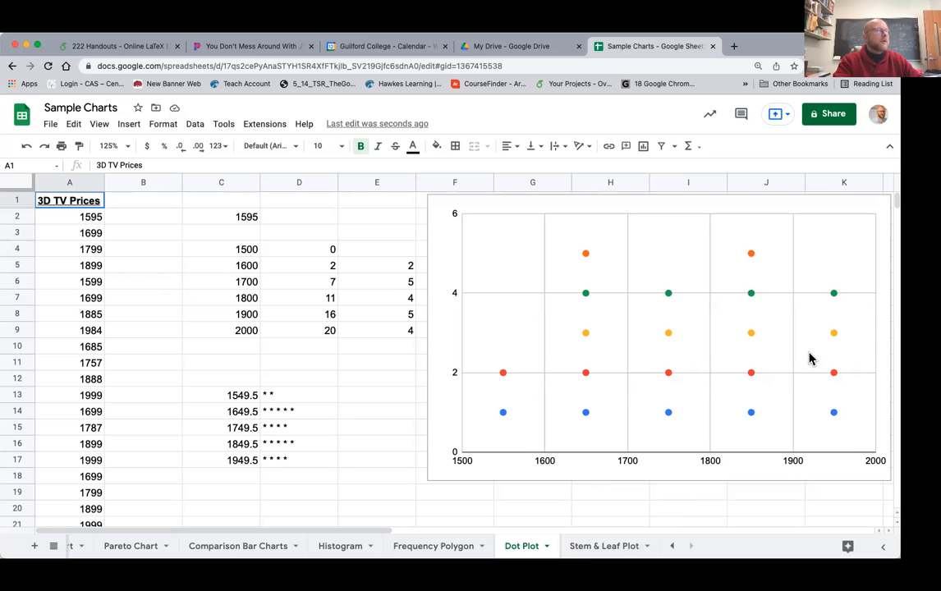
click(878, 206)
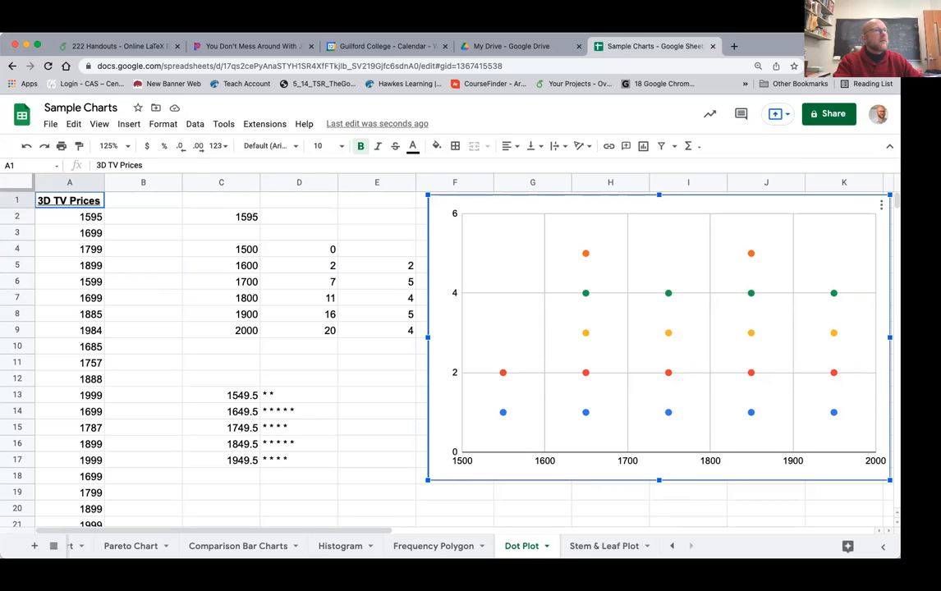
click(881, 204)
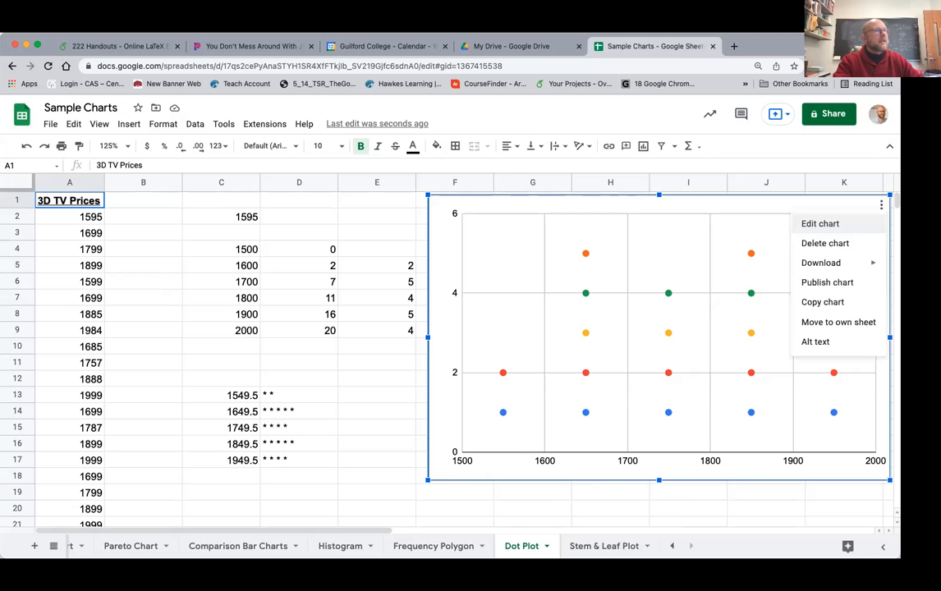
click(825, 243)
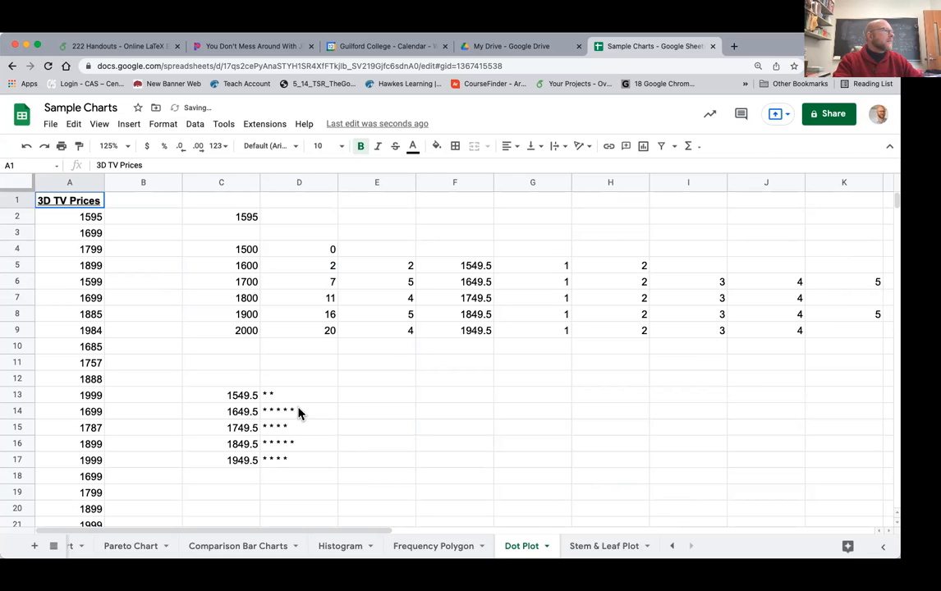
- Review the 3D TV price data in A2:A21 alongside the class midpoints and asterisk rows on the Dot Plot sheet
scroll(183, 364, down, 1)
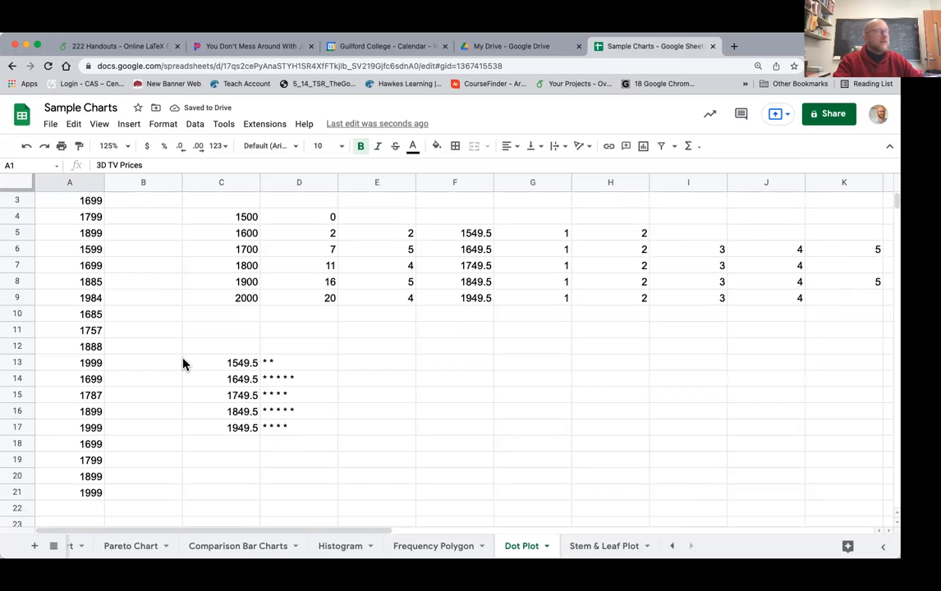
scroll(183, 364, up, 1)
drag(93, 218, 90, 331)
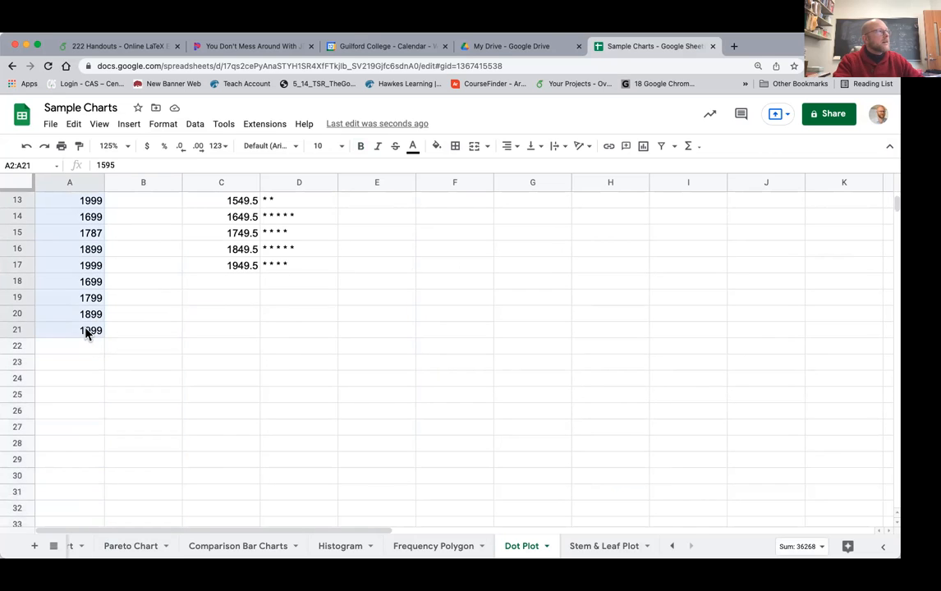
click(184, 359)
scroll(184, 358, up, 5)
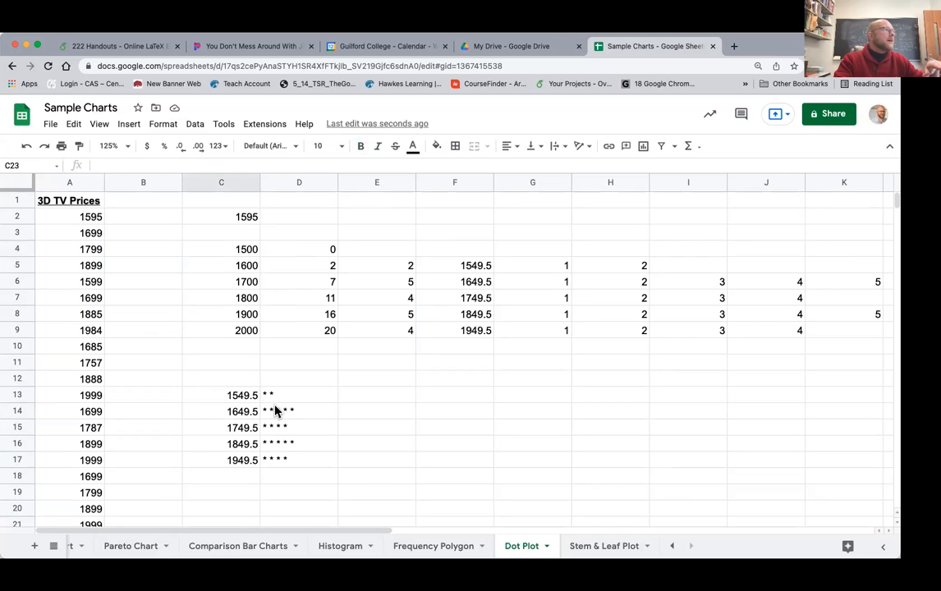
- Select the first class midpoint of the asterisk table in C13 and open the sheet's zoom level choices
click(247, 400)
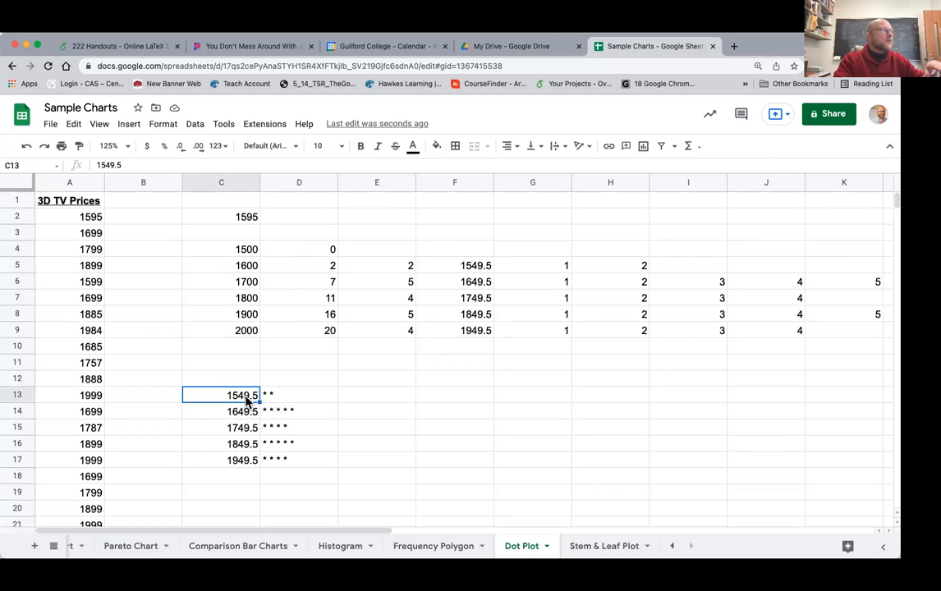
click(123, 145)
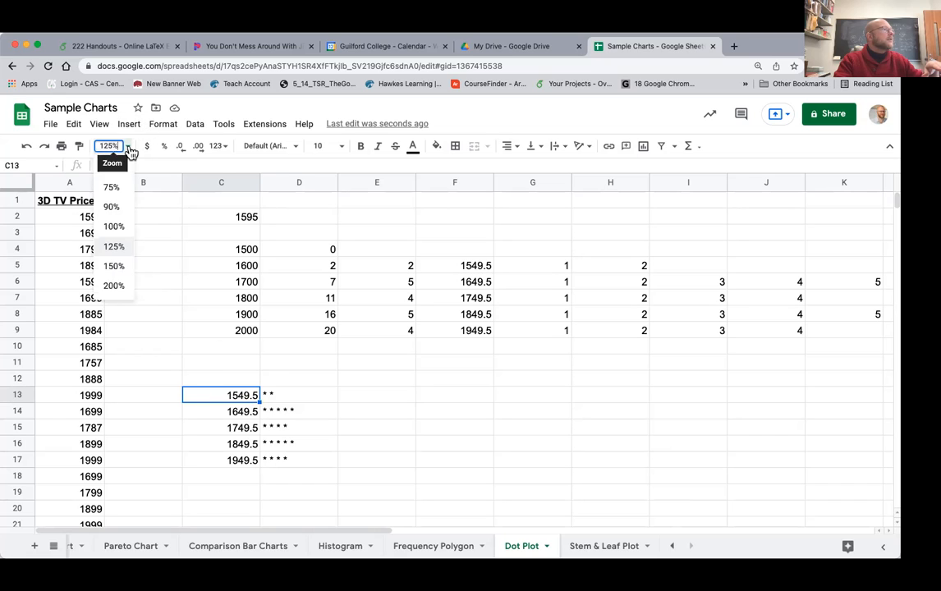
- Clear the asterisk dots from cells D13:D17 on the Dot Plot sheet
click(115, 286)
scroll(369, 411, down, 4)
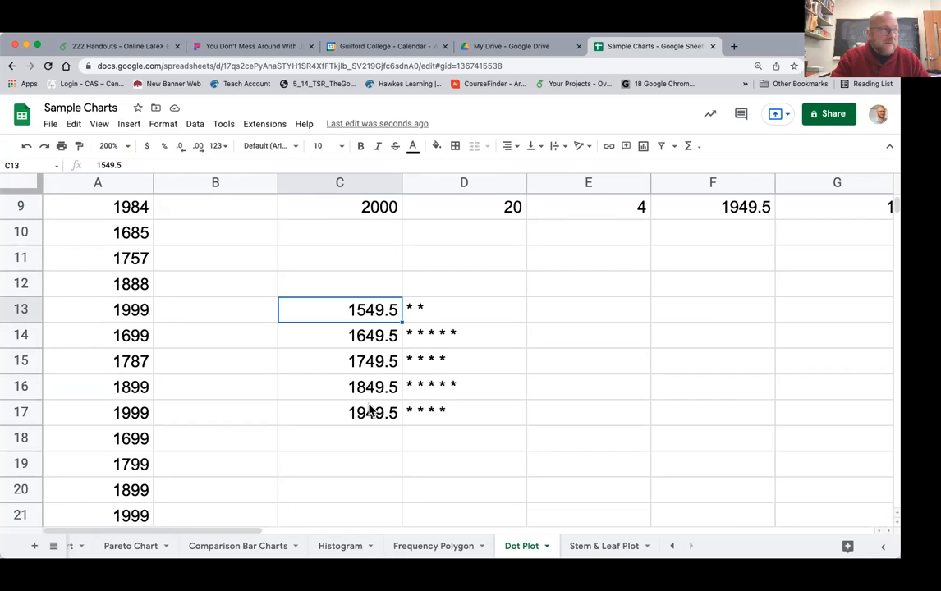
click(444, 311)
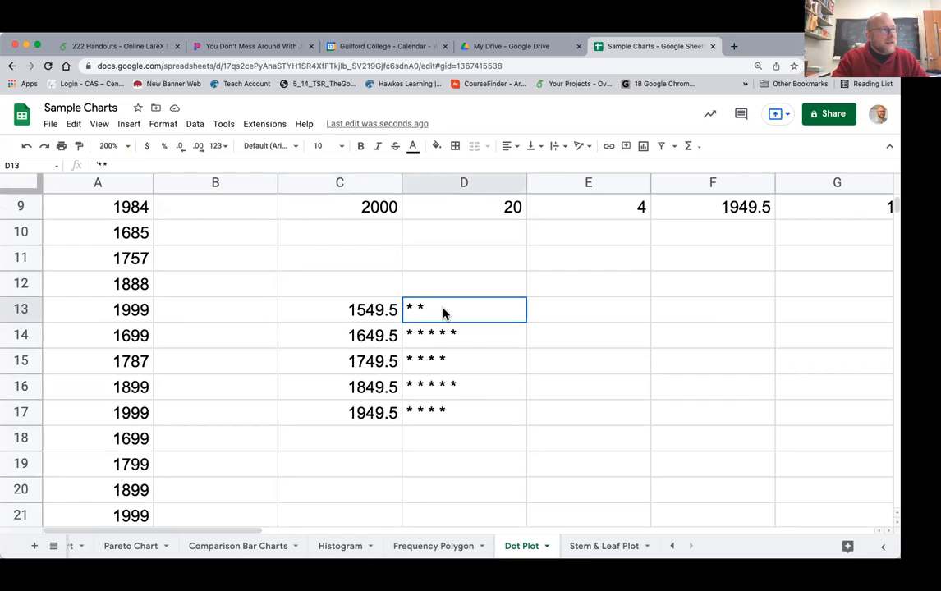
drag(444, 311, 470, 414)
key(Delete)
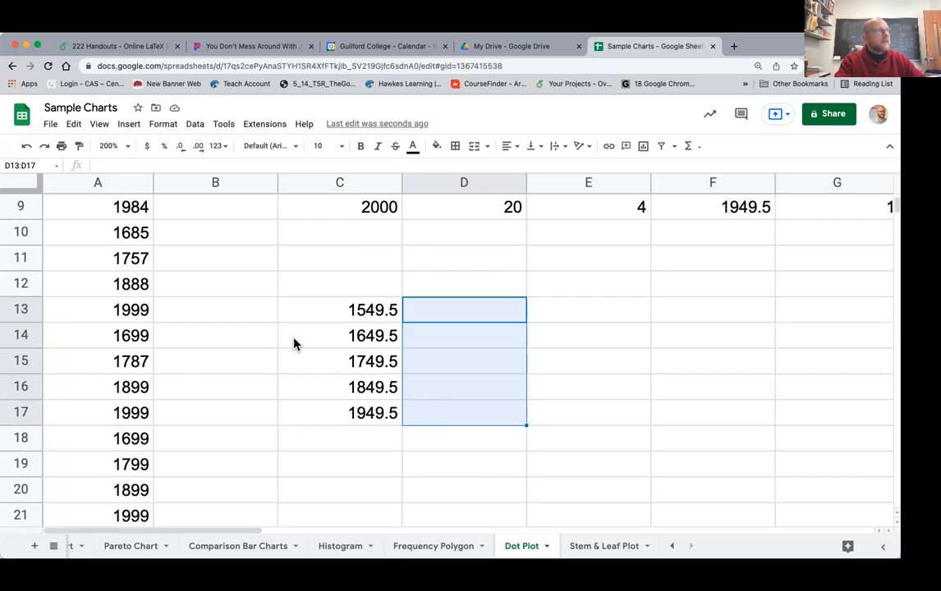
- Copy the price ranges 1500-1599 through 1900-1999 from B3:B7 of the Frequency Polygon sheet into D13:D17 of the Dot Plot sheet
drag(345, 316, 340, 418)
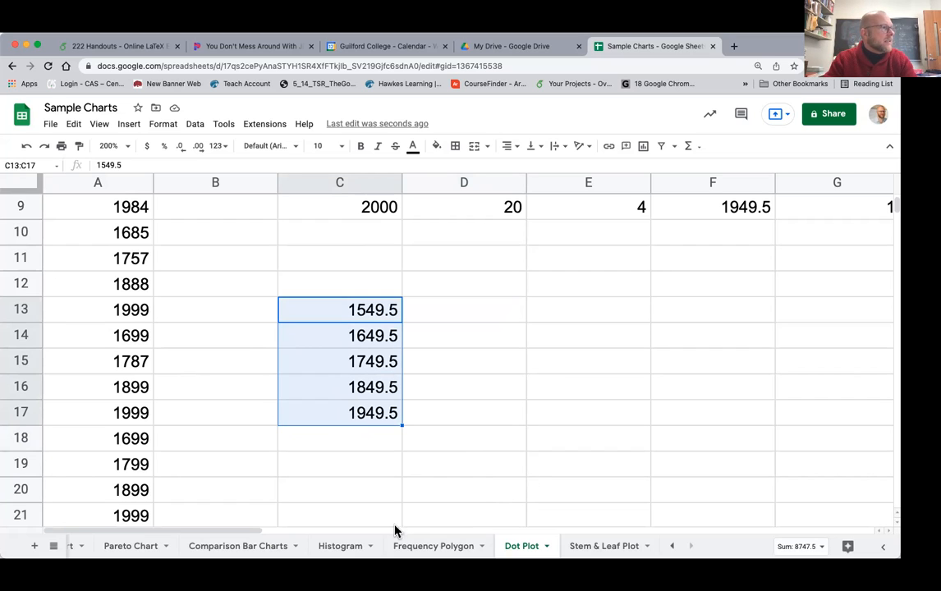
click(438, 554)
drag(243, 263, 248, 372)
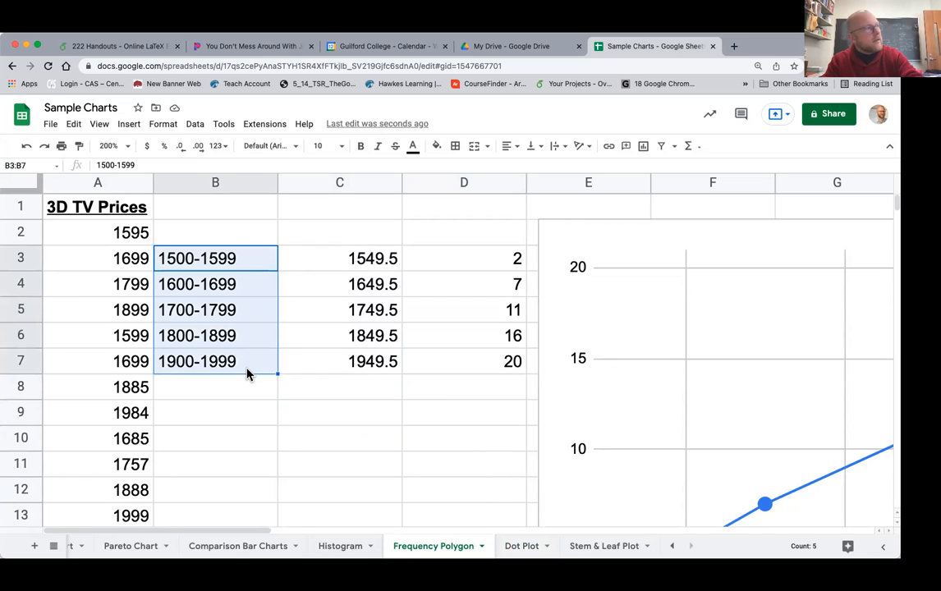
key(super+c)
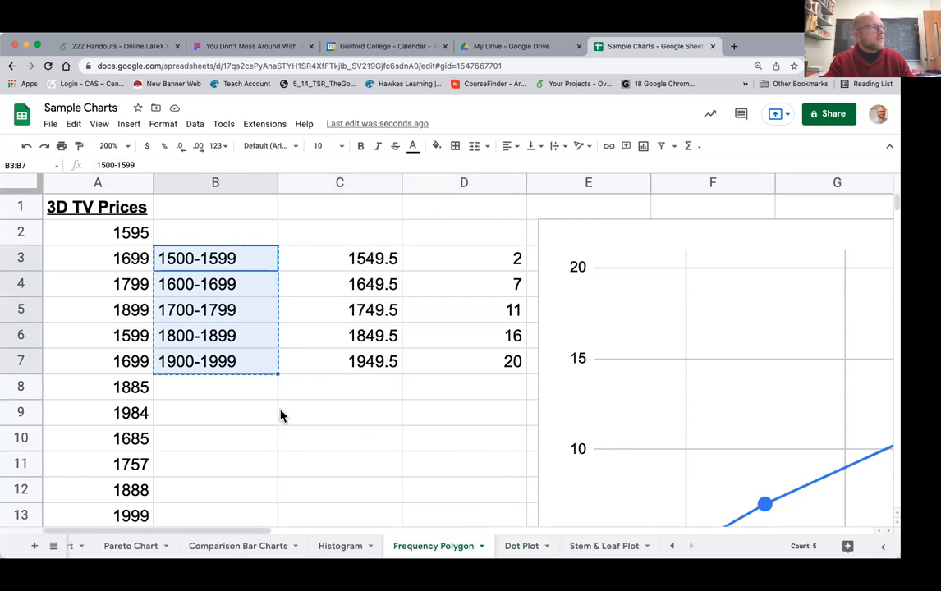
click(519, 554)
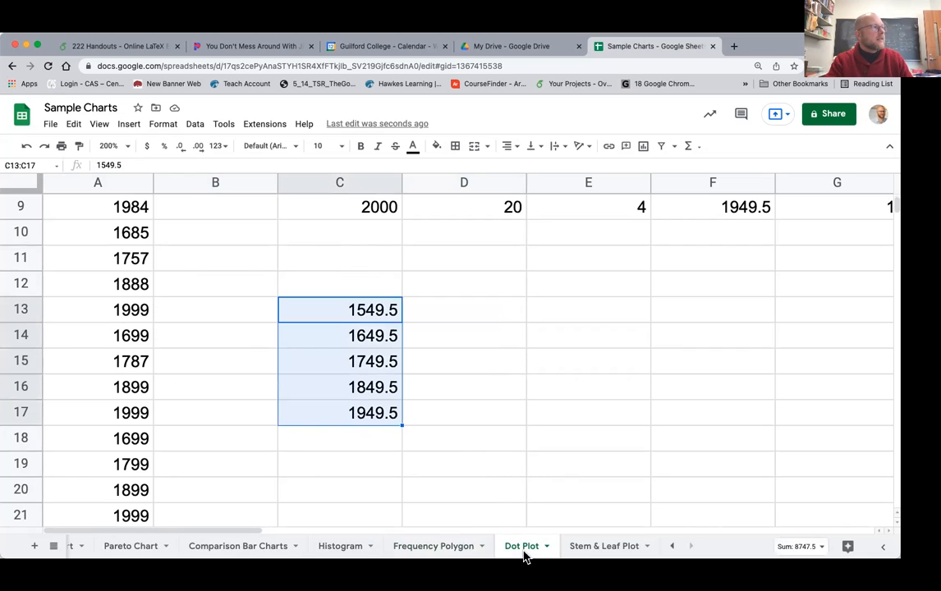
click(493, 316)
key(super+v)
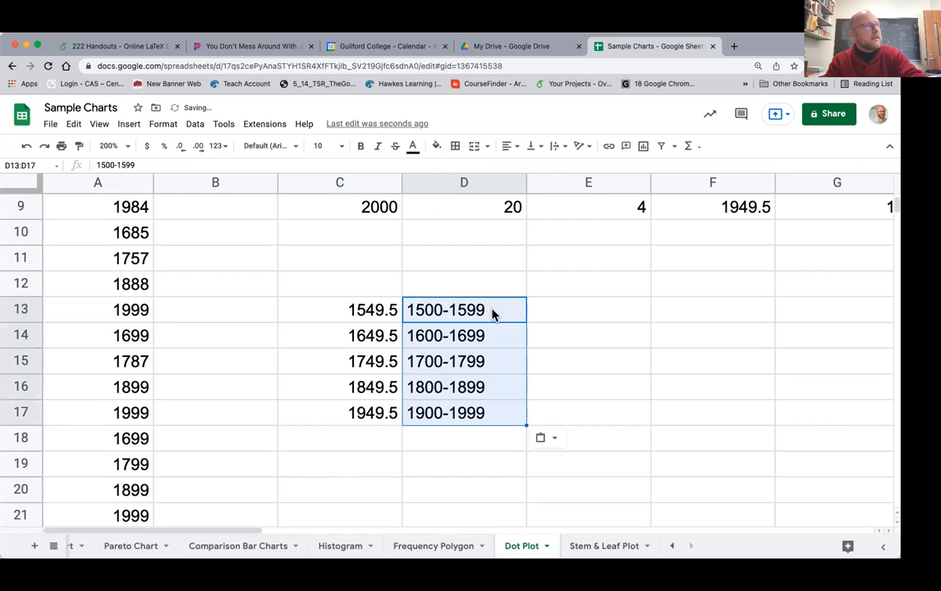
- Enter a text letter O as a dot in cells E13 and E14, beside the 1500-1599 and 1600-1699 ranges
click(564, 313)
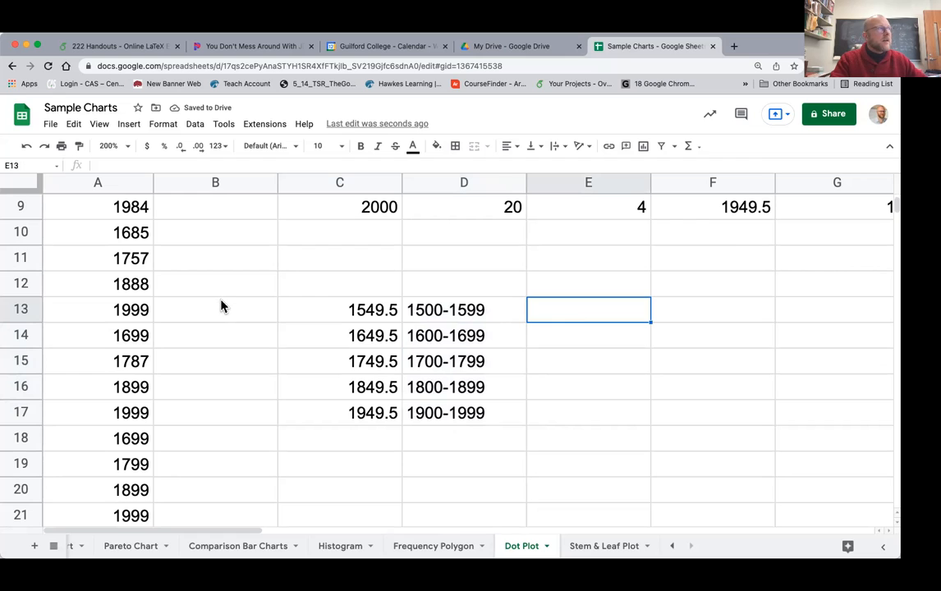
scroll(220, 306, up, 5)
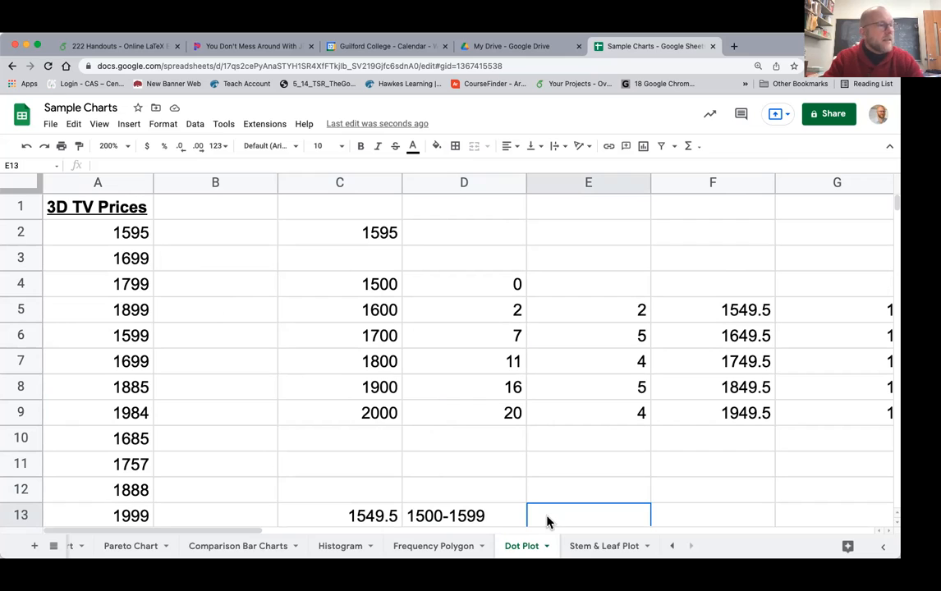
text(')
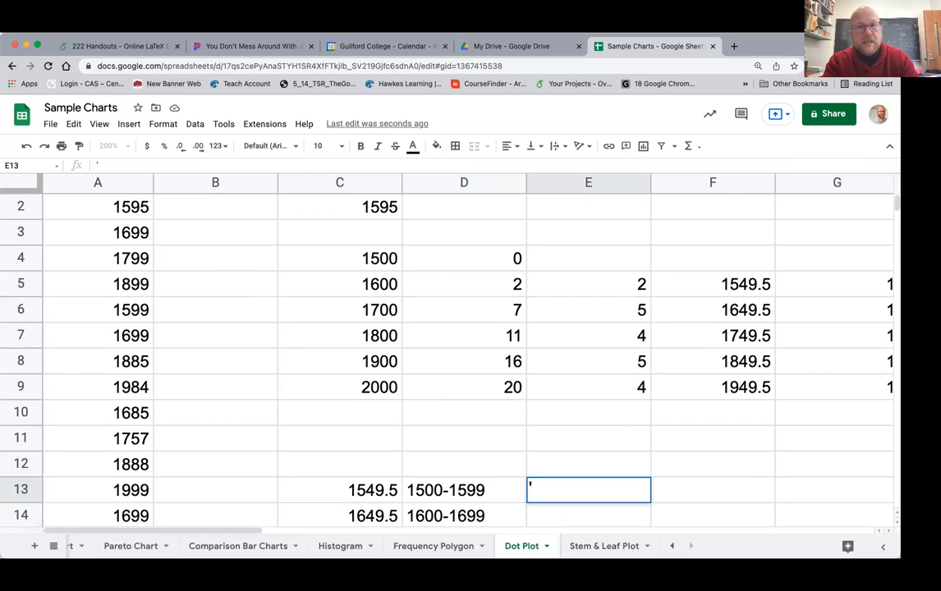
text(O)
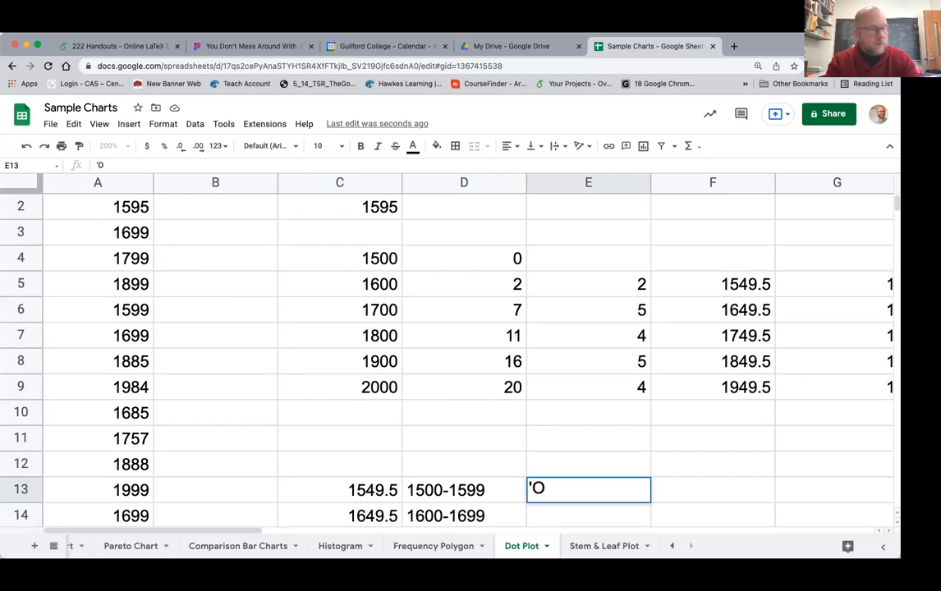
key(Return)
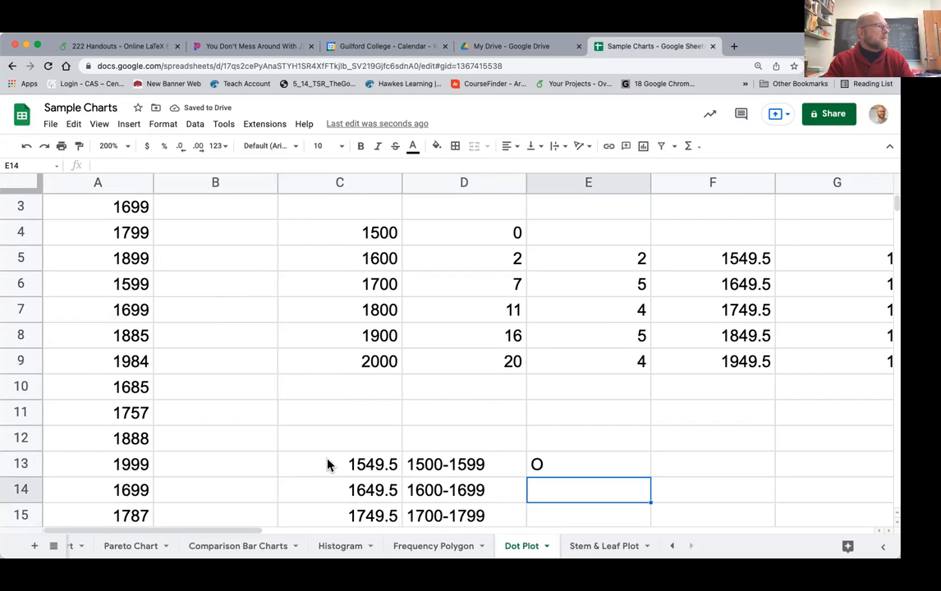
scroll(257, 440, up, 2)
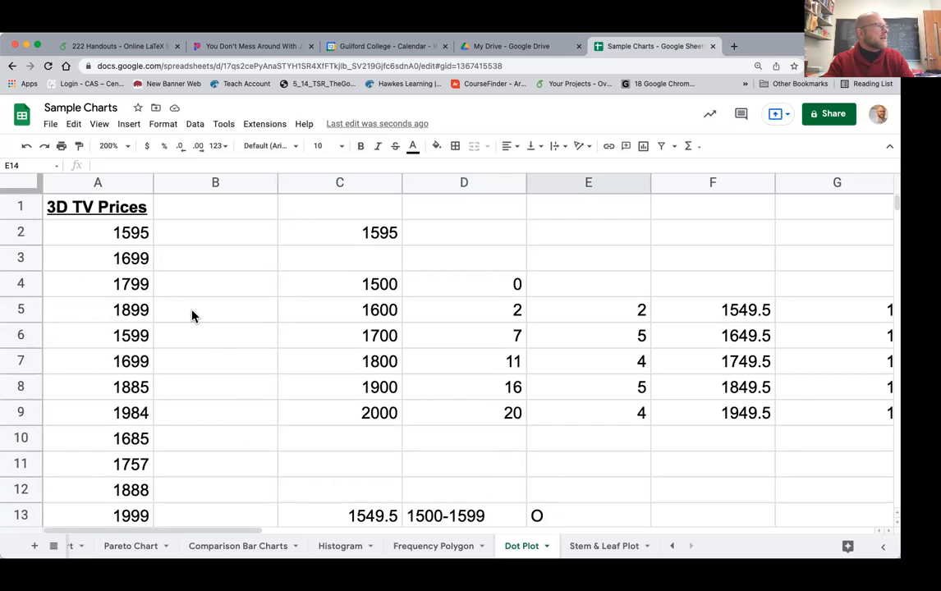
scroll(216, 349, down, 3)
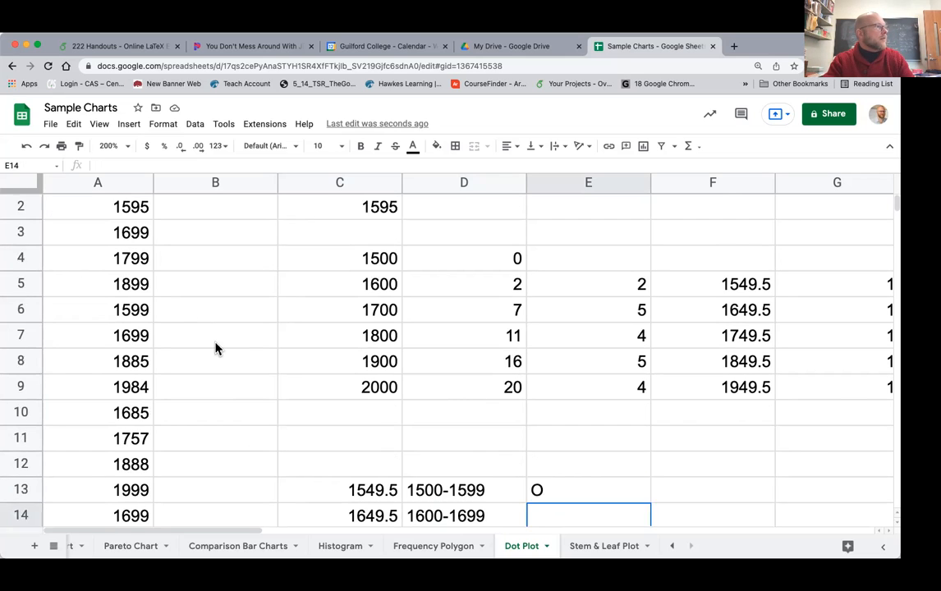
text('O)
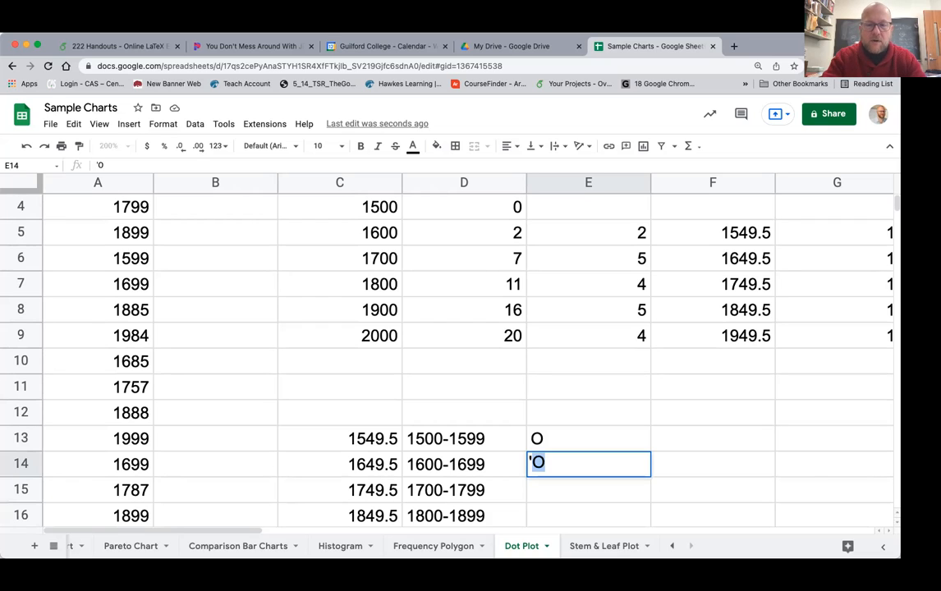
key(Return)
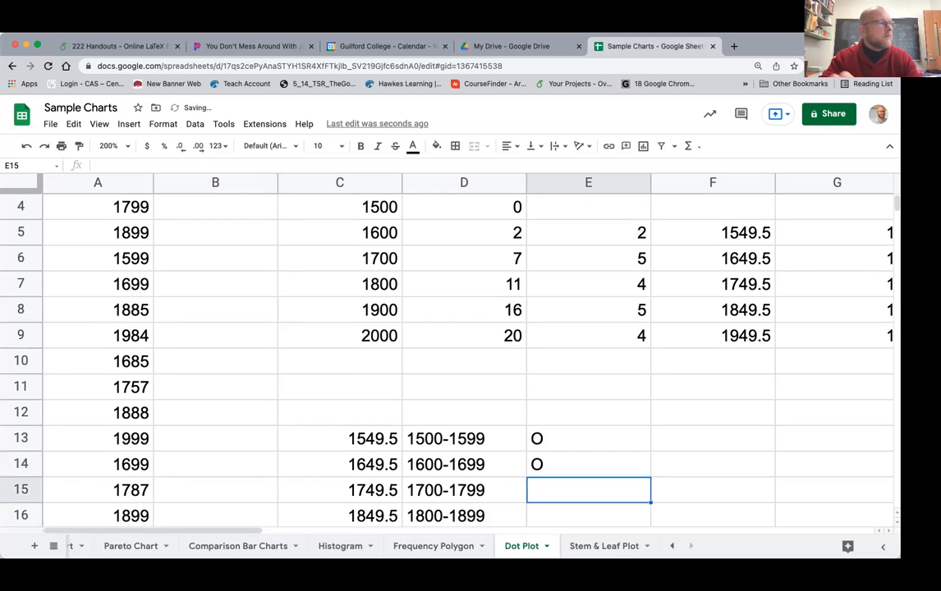
- Reduce the sheet zoom to 125% to show more of the TV price list alongside the dot plot table
scroll(147, 271, up, 2)
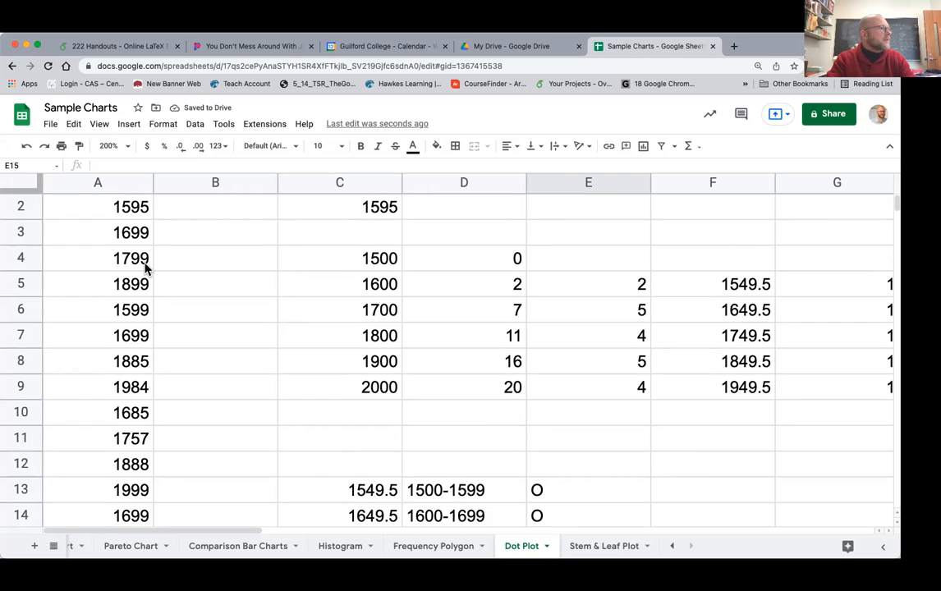
scroll(172, 308, down, 2)
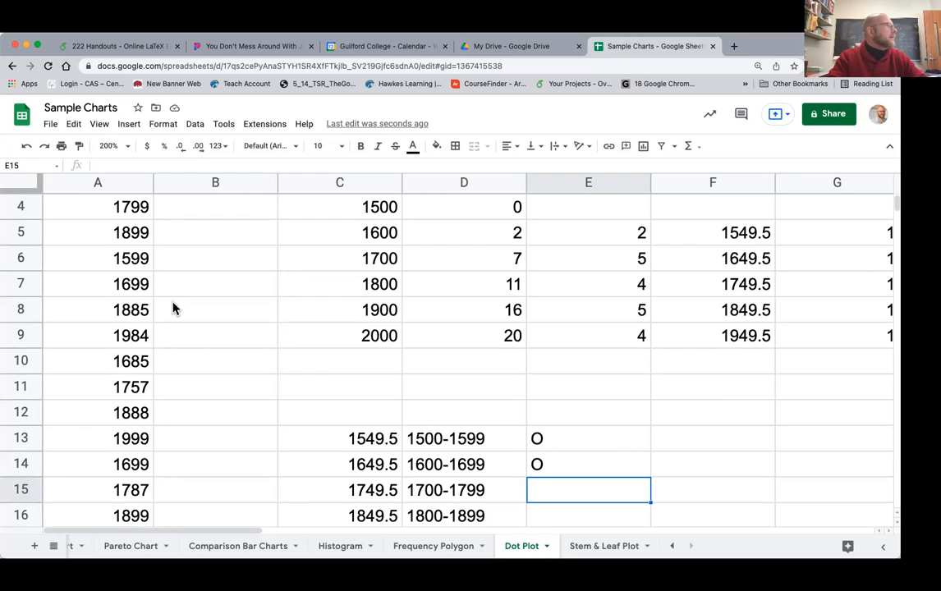
scroll(172, 308, up, 3)
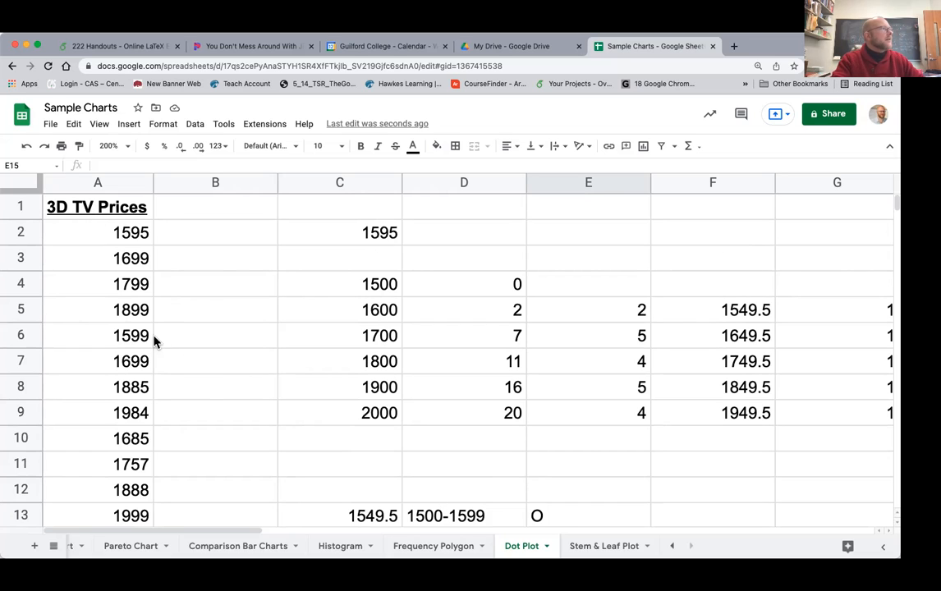
click(125, 146)
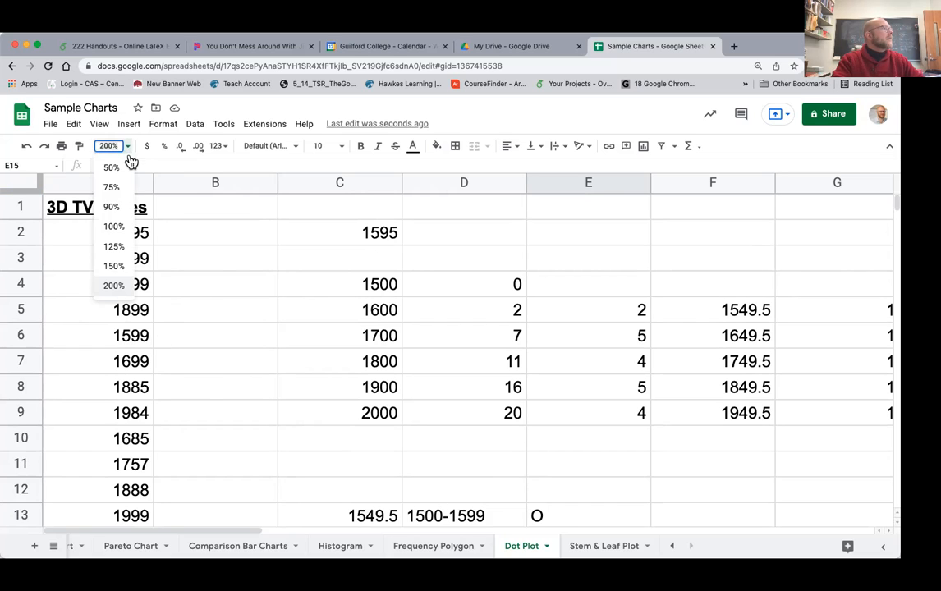
click(115, 246)
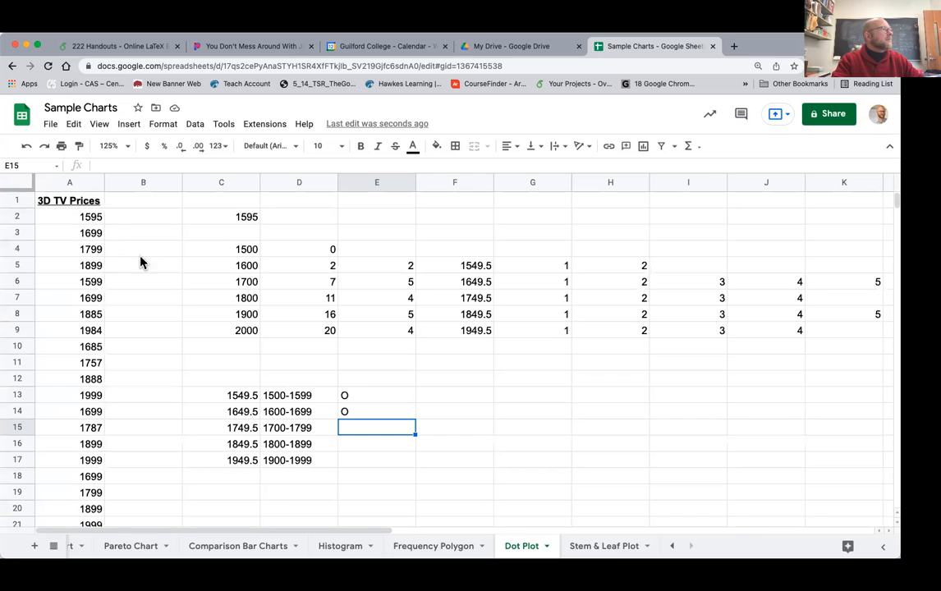
- Try sorting A1:A21, header included, by column A from A to Z, and undo the sort
click(93, 205)
drag(92, 206, 88, 318)
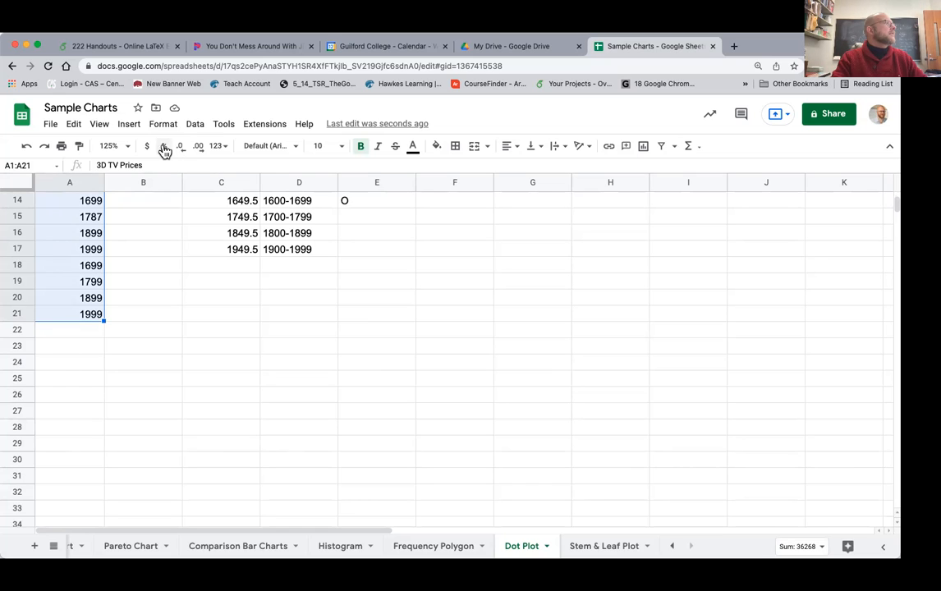
click(196, 130)
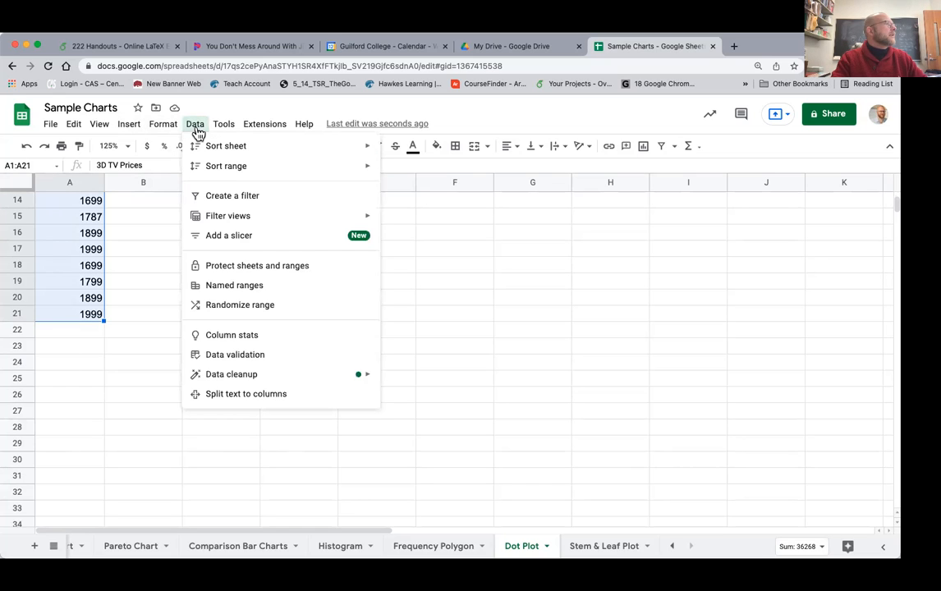
mouse_move(211, 170)
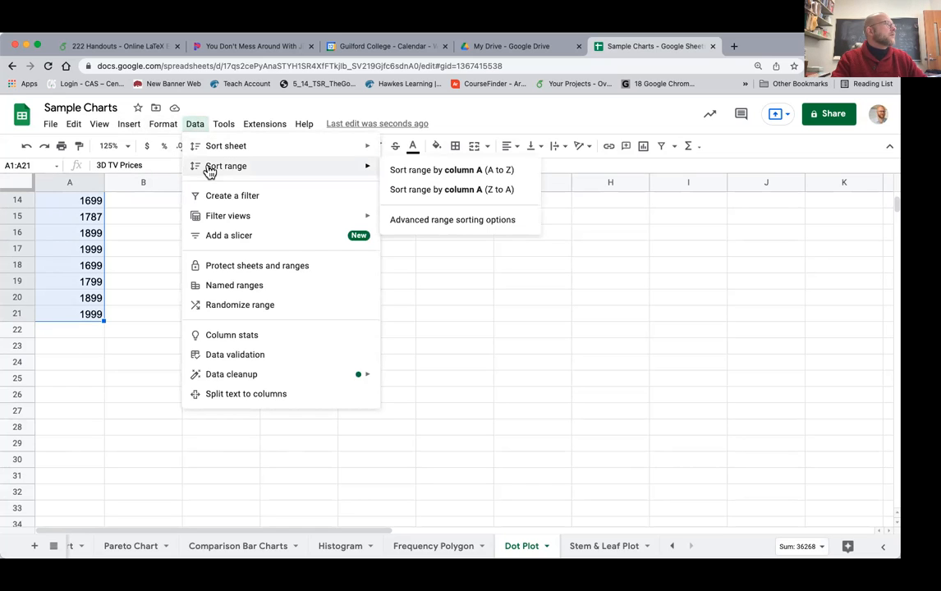
click(437, 178)
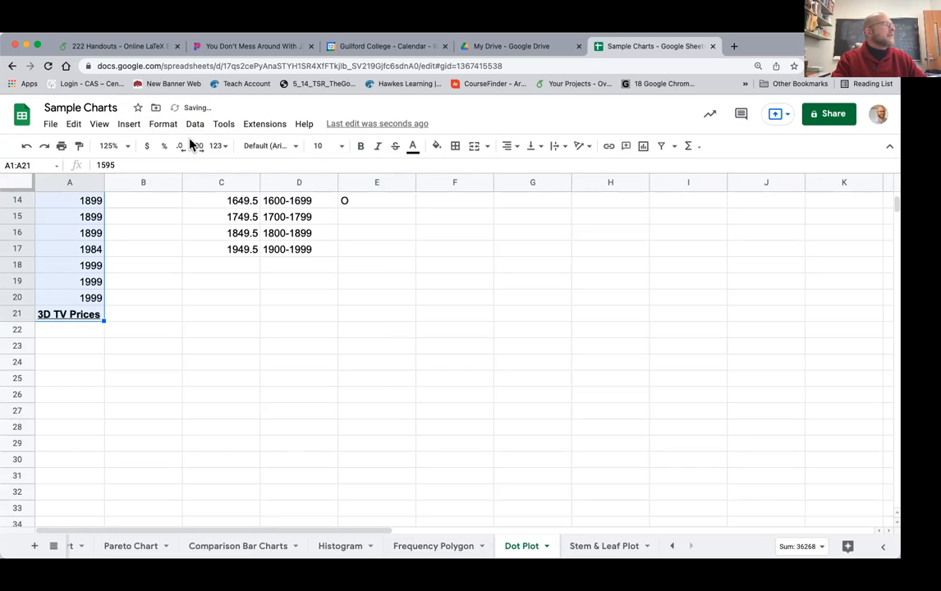
key(cmd+z)
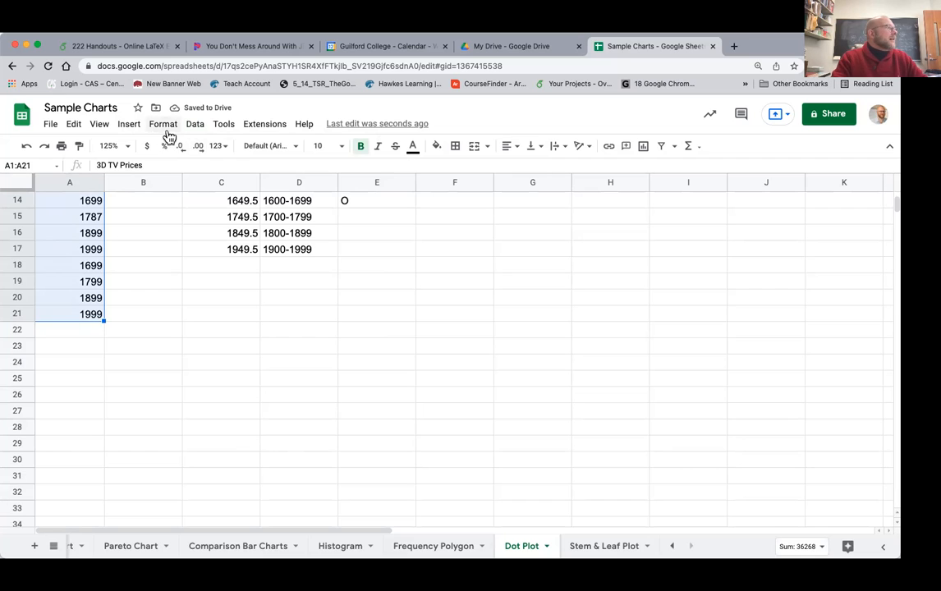
- Sort the TV prices in A2:A21, without the header, by column A from A to Z
scroll(109, 296, up, 5)
drag(93, 221, 59, 339)
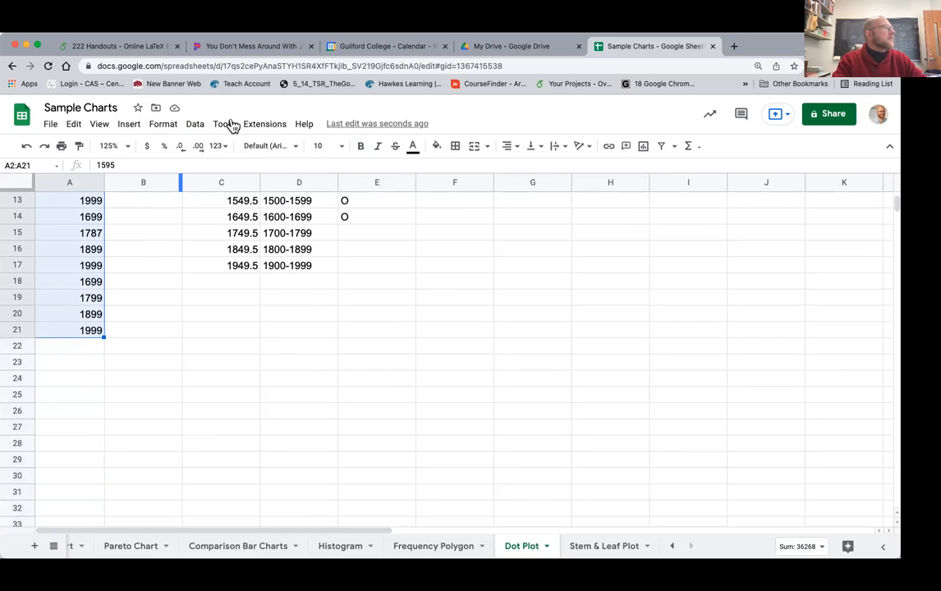
click(195, 124)
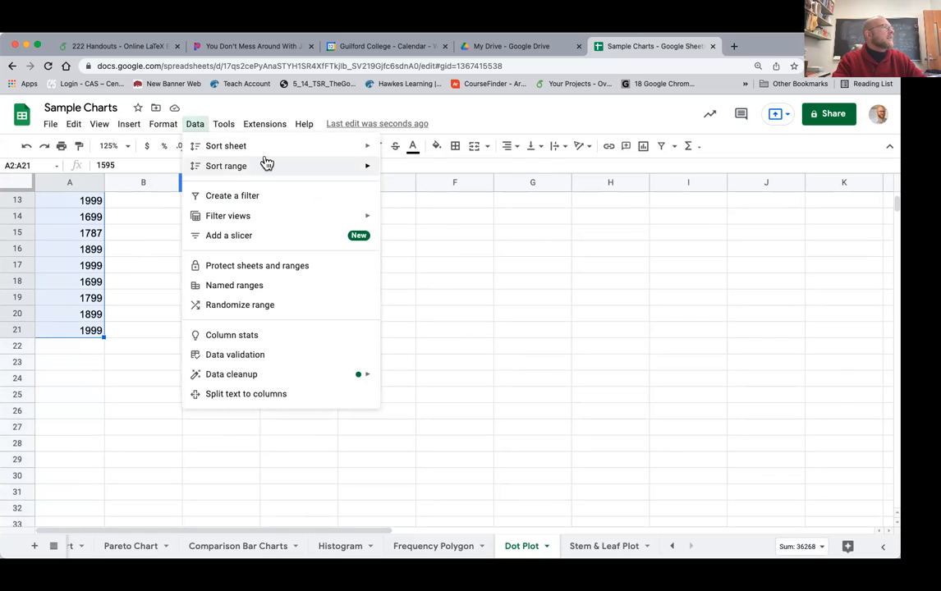
mouse_move(365, 171)
click(400, 168)
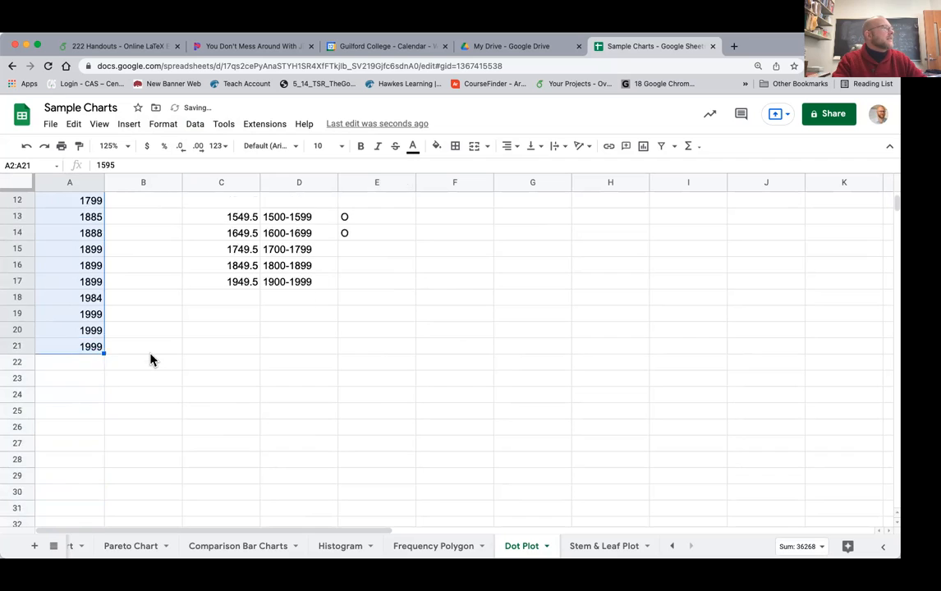
scroll(150, 359, up, 5)
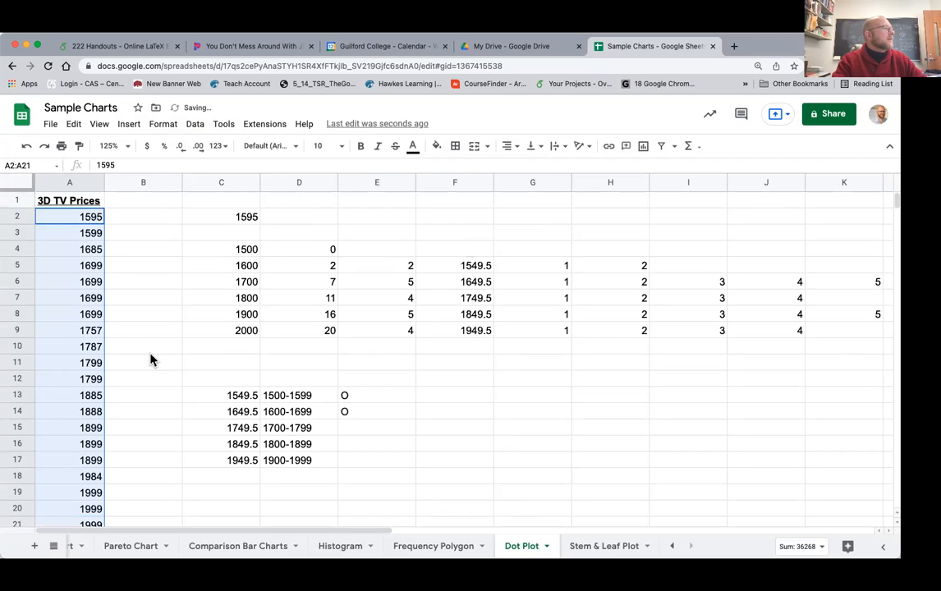
- Clear the O marks from cells E13 and E14
click(350, 399)
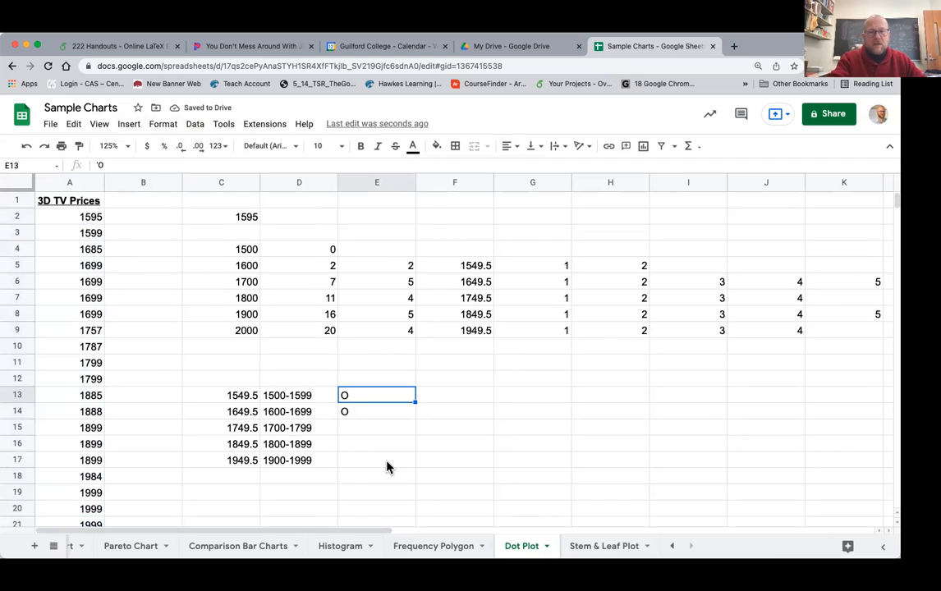
key(Delete)
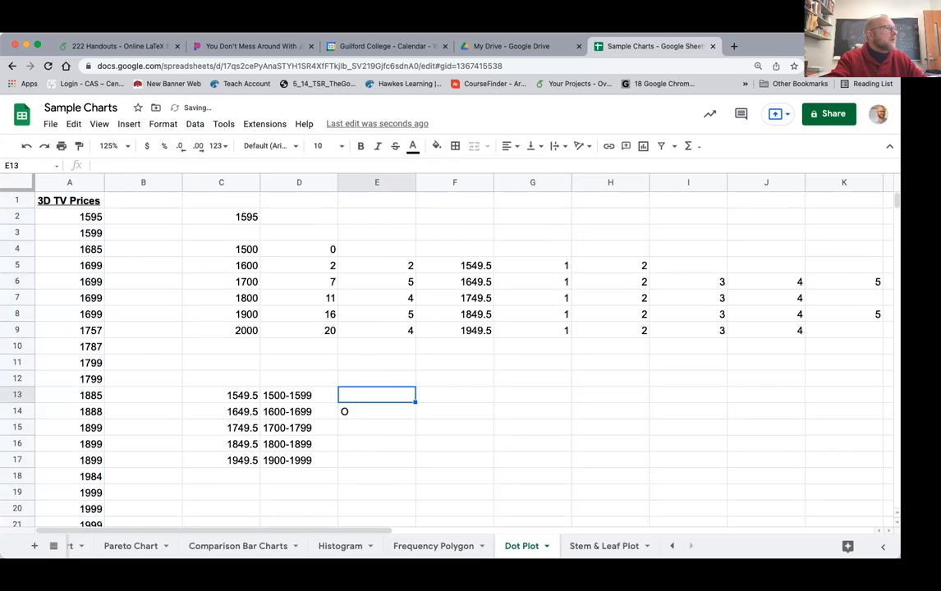
key(Down)
key(Right)
key(Left)
key(Delete)
- Enter two spaced O marks in E13 for 1500-1599 and five in E14 for 1600-1699, as text
key(Up)
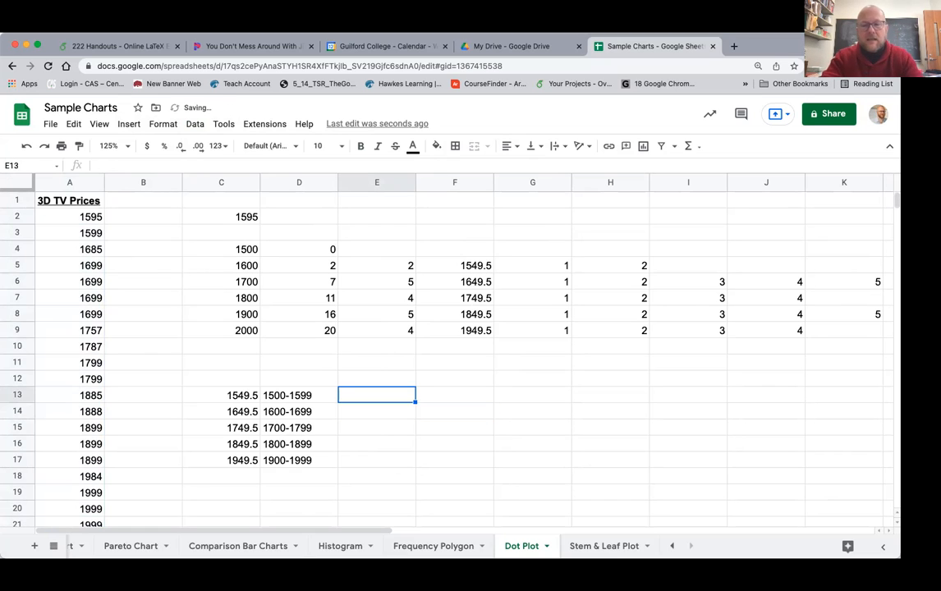
text('O O)
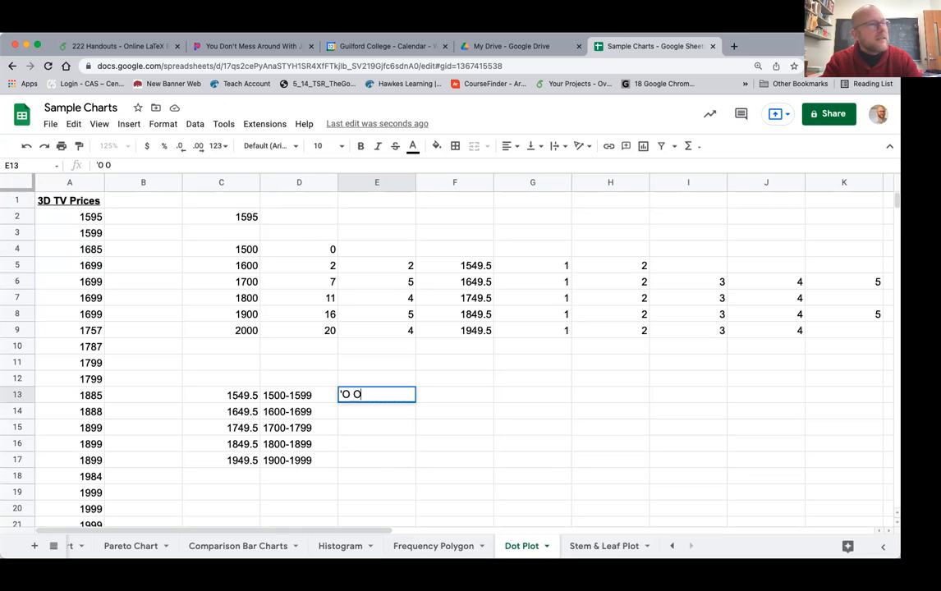
key(Return)
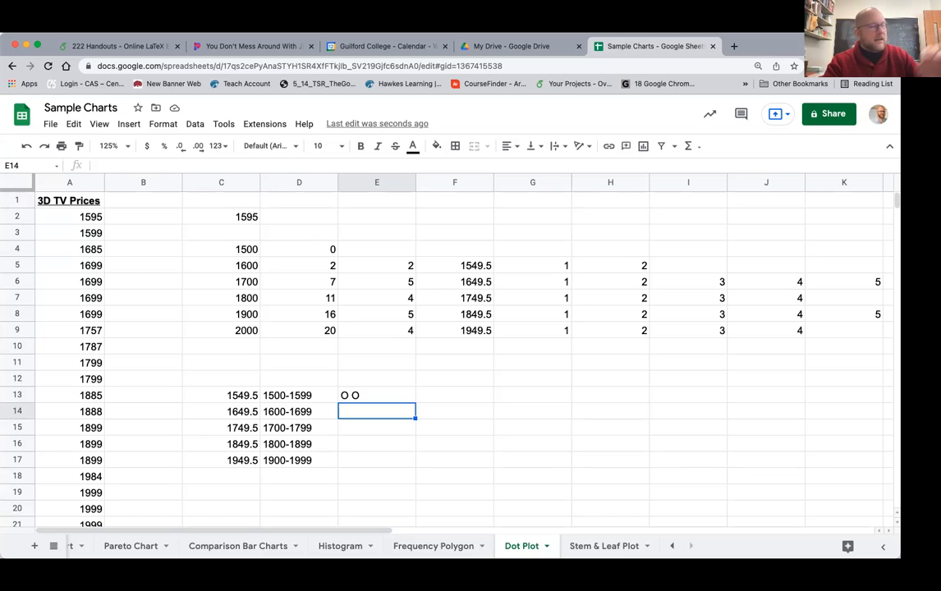
text(')
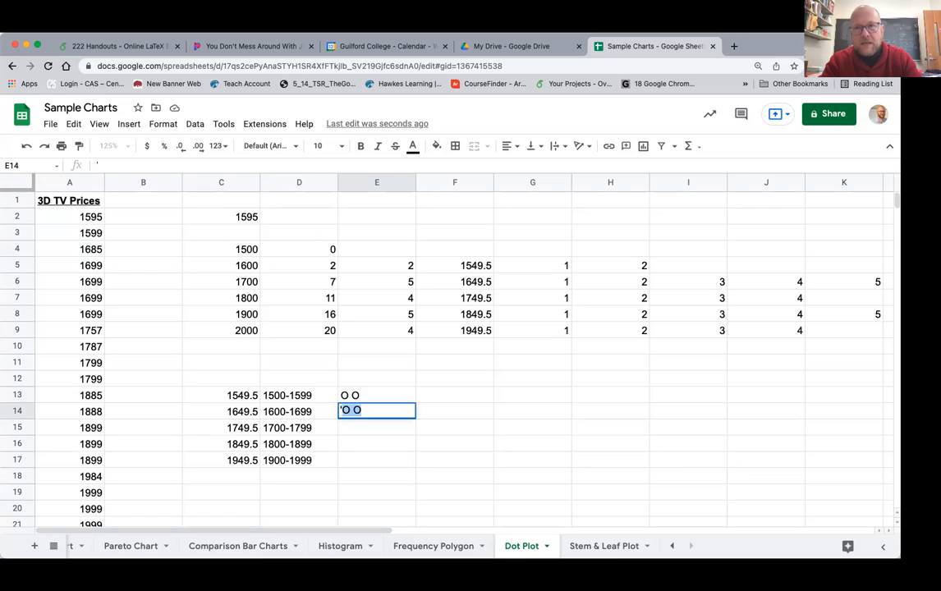
text(O O O O O)
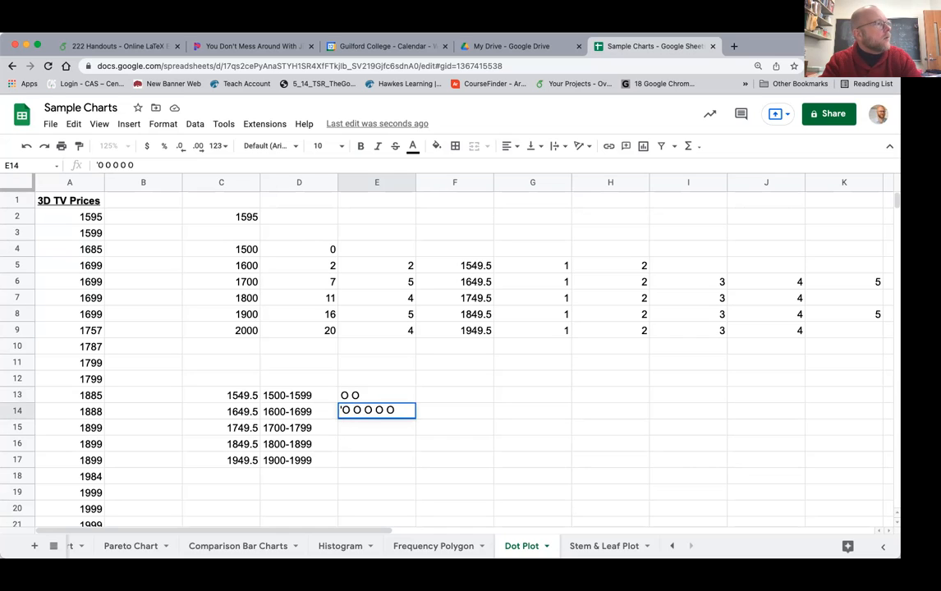
key(Return)
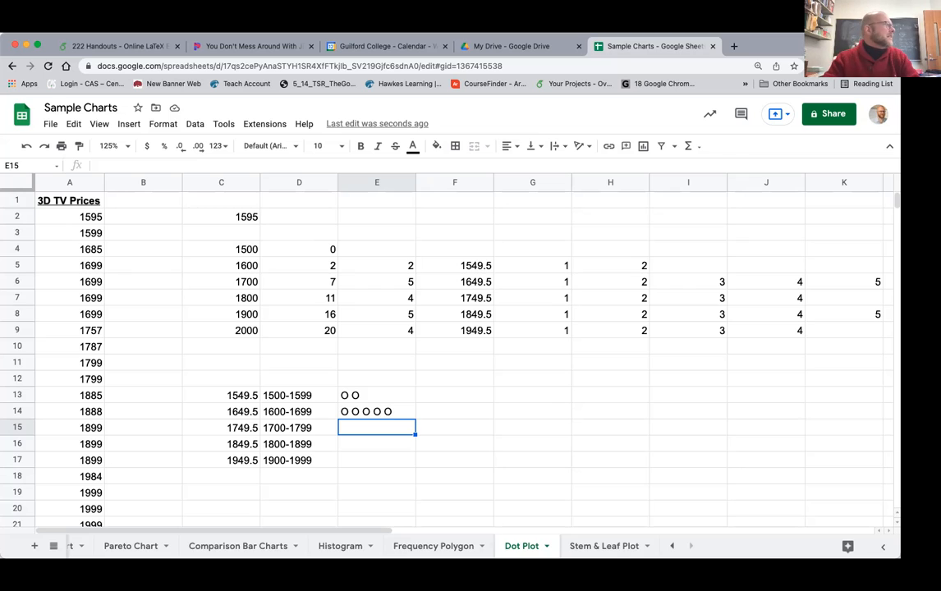
- Count the sorted prices in the 1700s and enter four spaced O marks as text in E15
drag(100, 335, 97, 383)
click(372, 430)
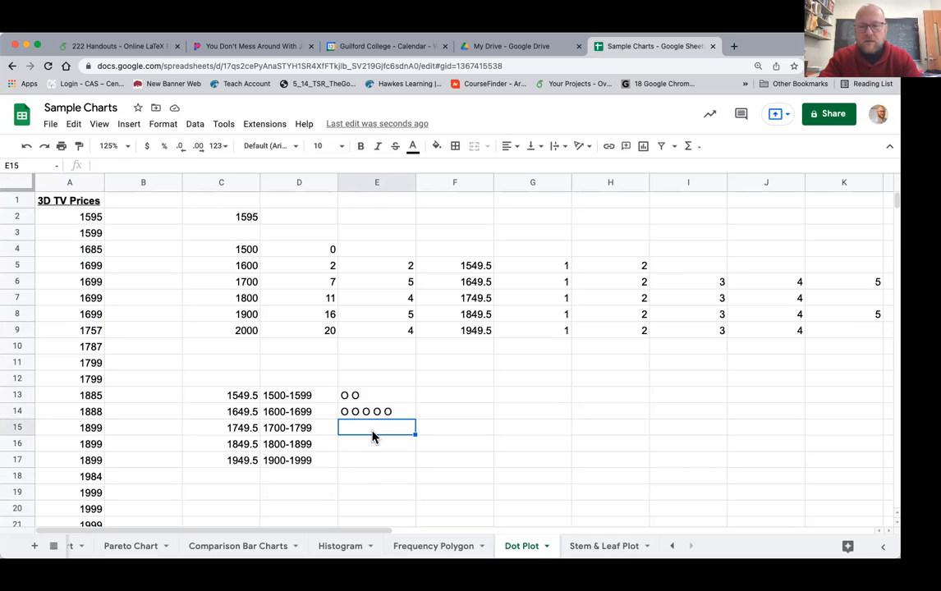
text('O O O O)
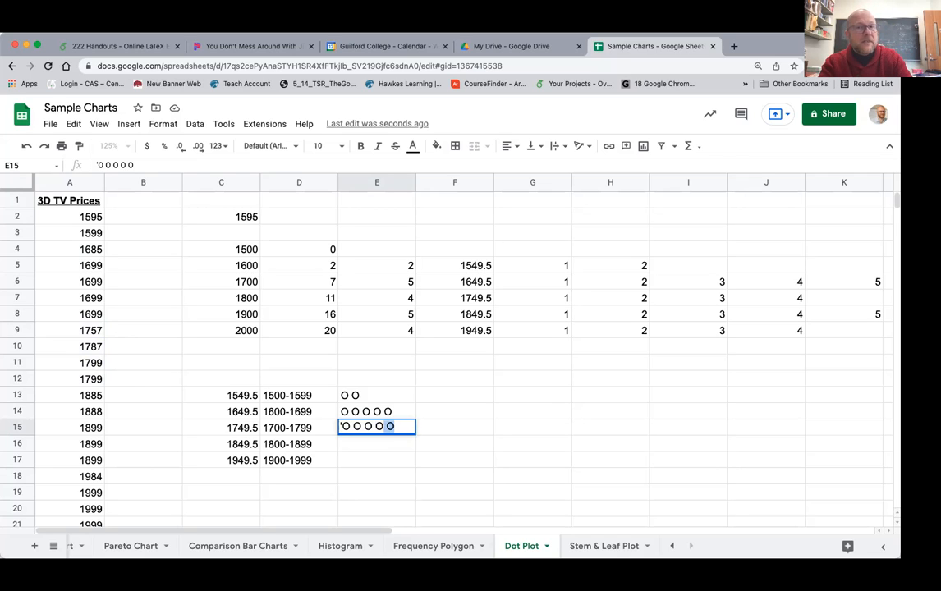
key(BackSpace)
key(Return)
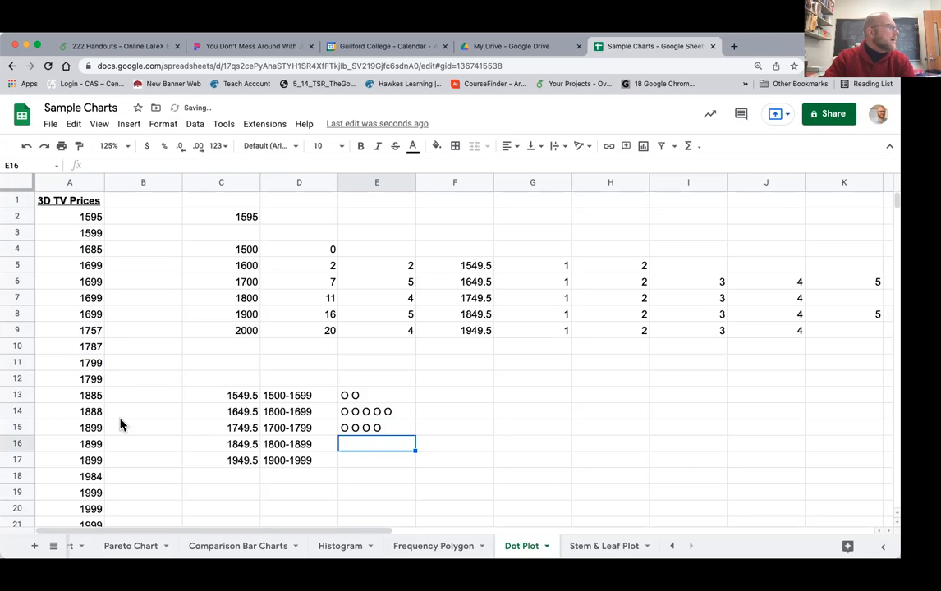
- Count the 1800s prices in A13:A17 and enter five spaced O marks as text in E16
scroll(95, 422, down, 1)
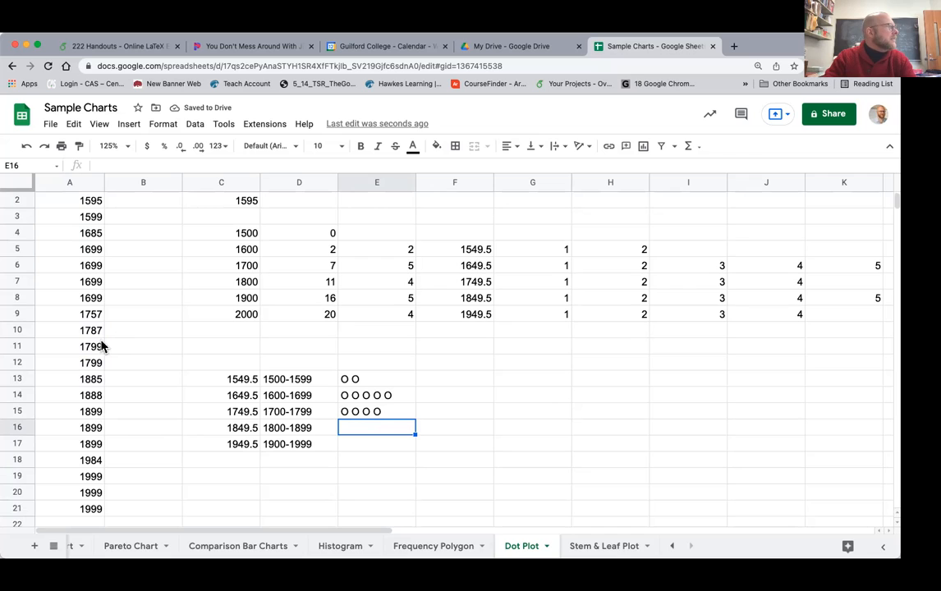
click(94, 381)
drag(92, 383, 92, 454)
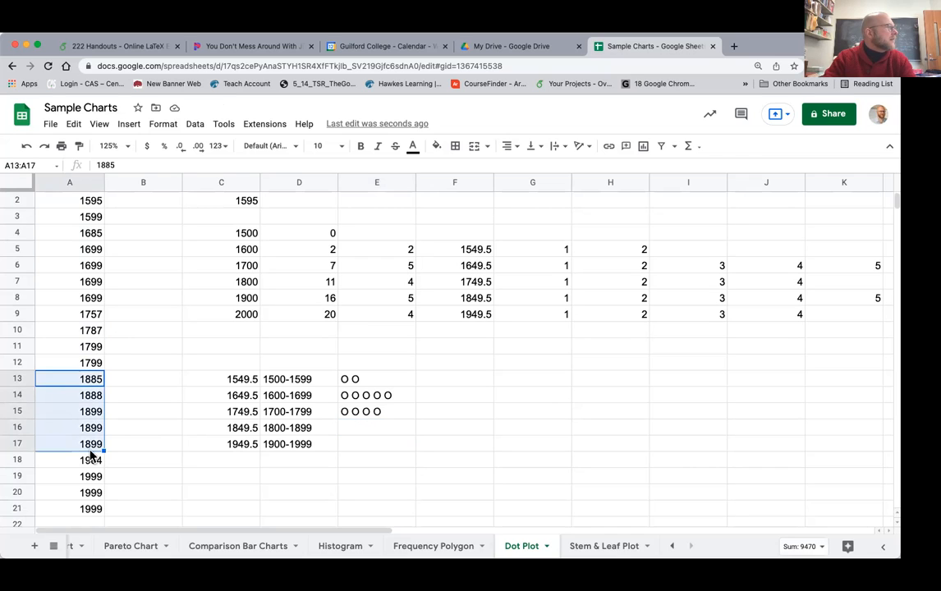
click(362, 433)
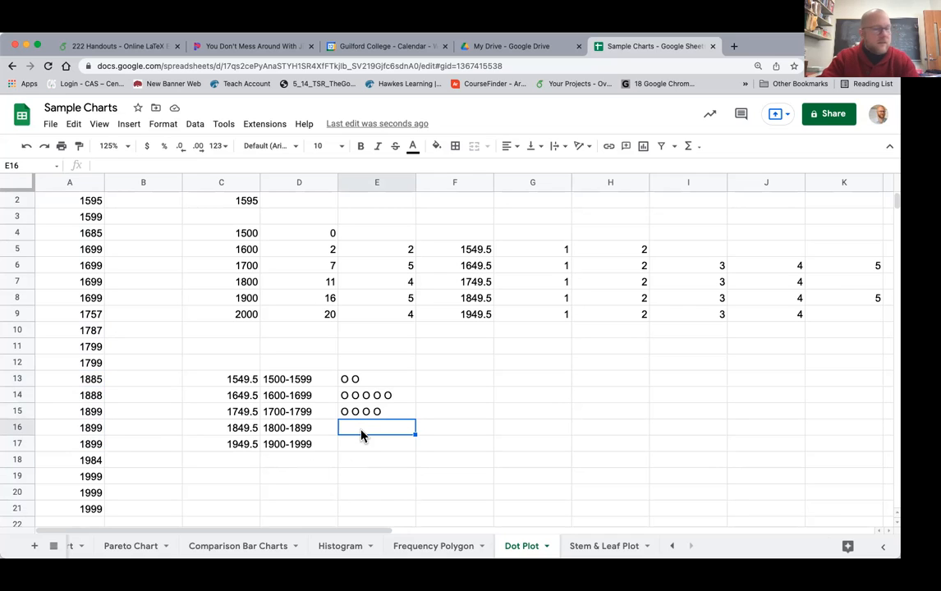
text('O )
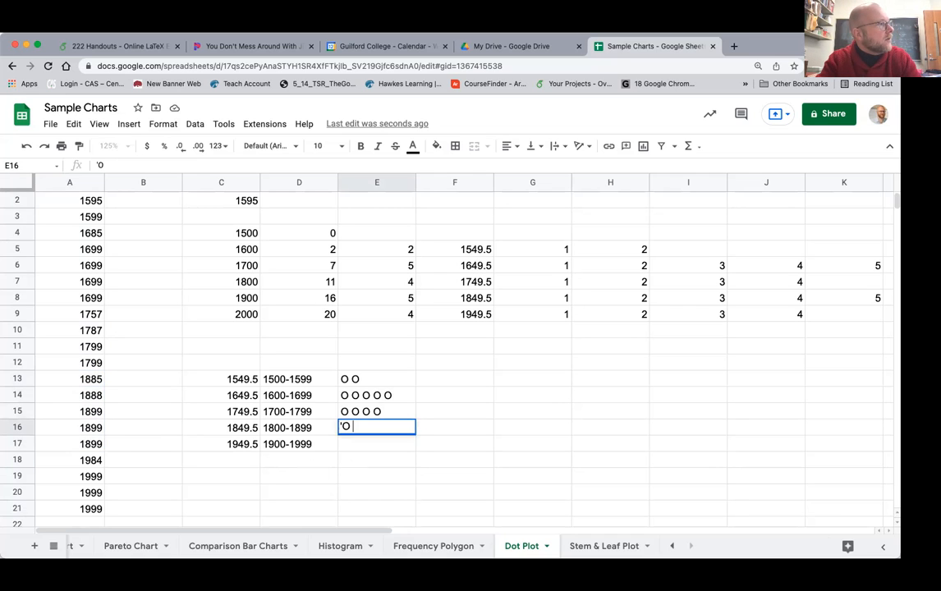
text(O O O O)
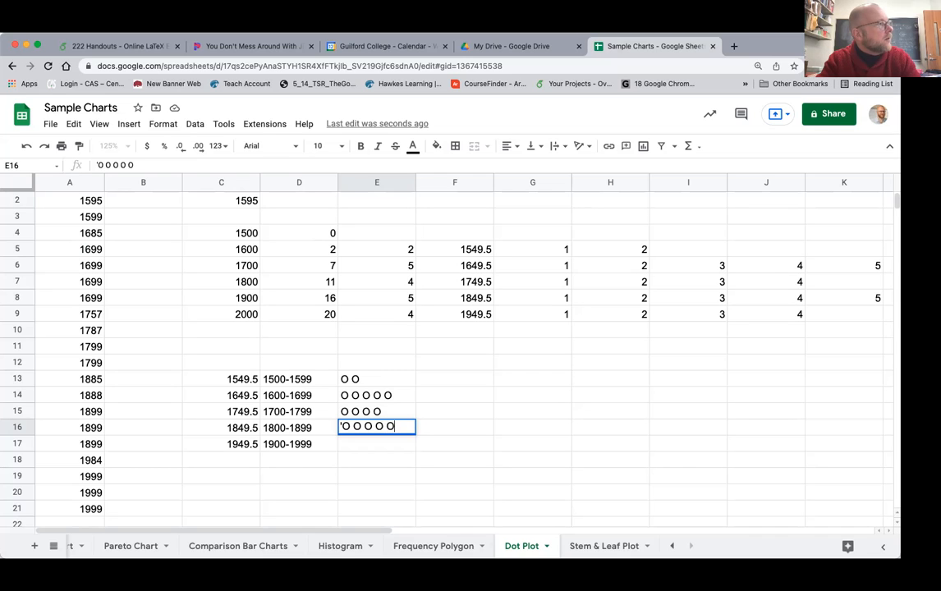
key(Return)
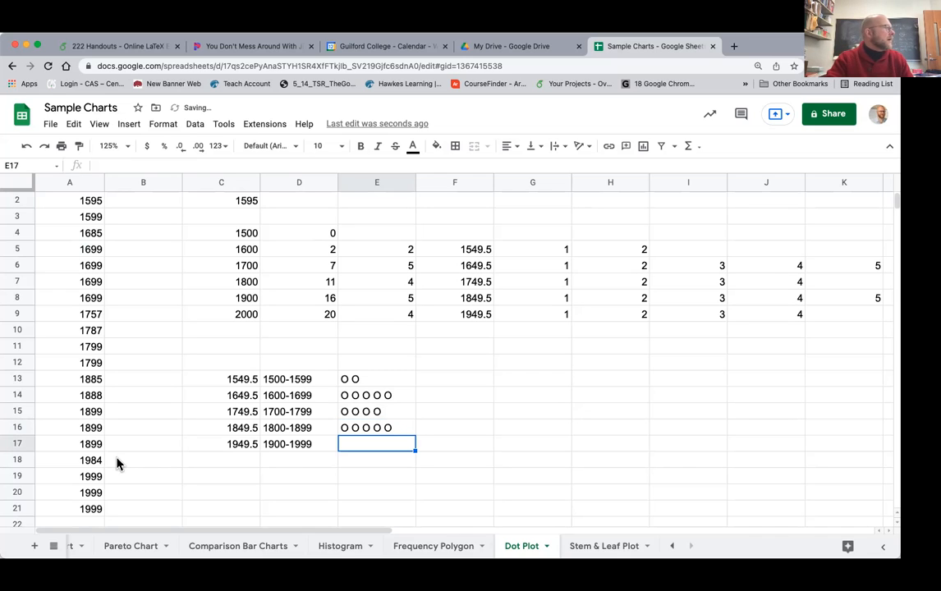
- Count the 1900s prices in A18:A21 and enter four spaced O marks as text in E17
scroll(112, 477, down, 1)
drag(97, 461, 97, 493)
drag(97, 444, 96, 490)
click(373, 429)
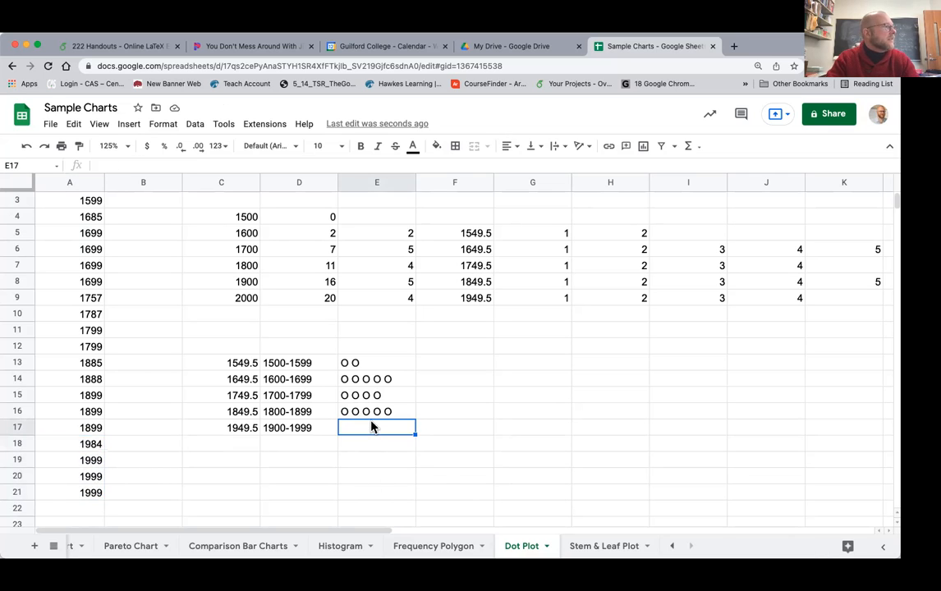
text(O)
key(BackSpace)
text('O O O O O)
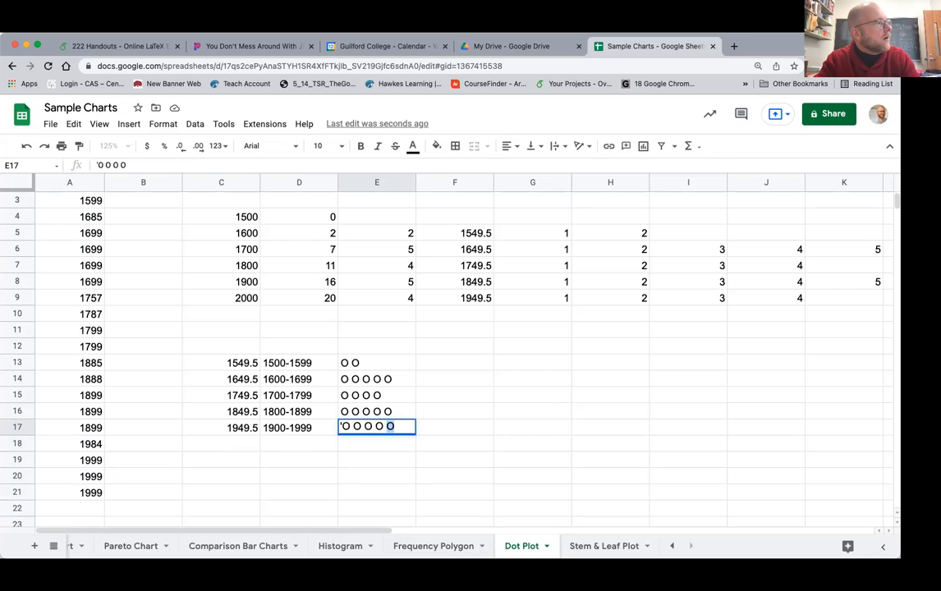
key(BackSpace)
key(Return)
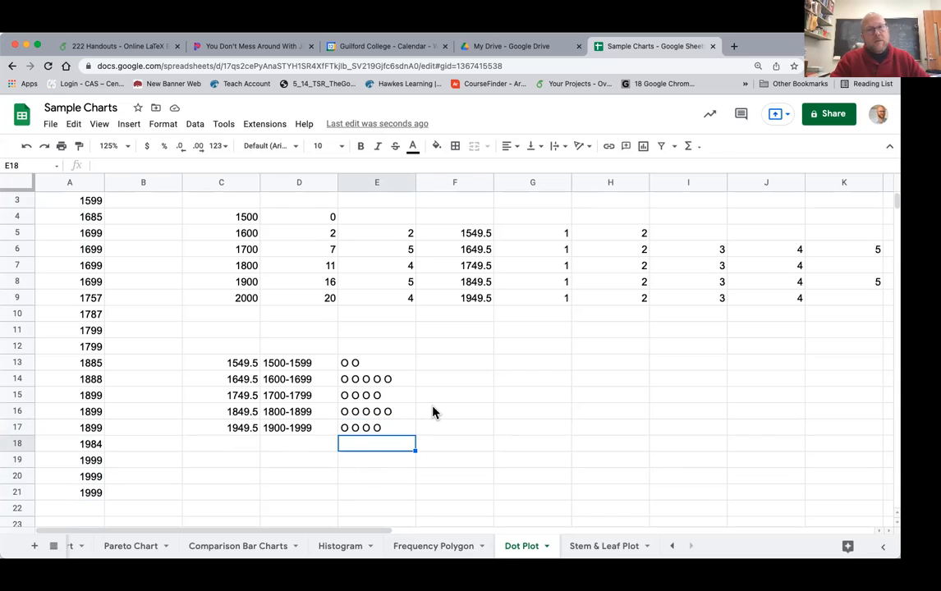
- Review the price cutoffs from 1500 to 2000 in C4:C9
scroll(433, 412, up, 2)
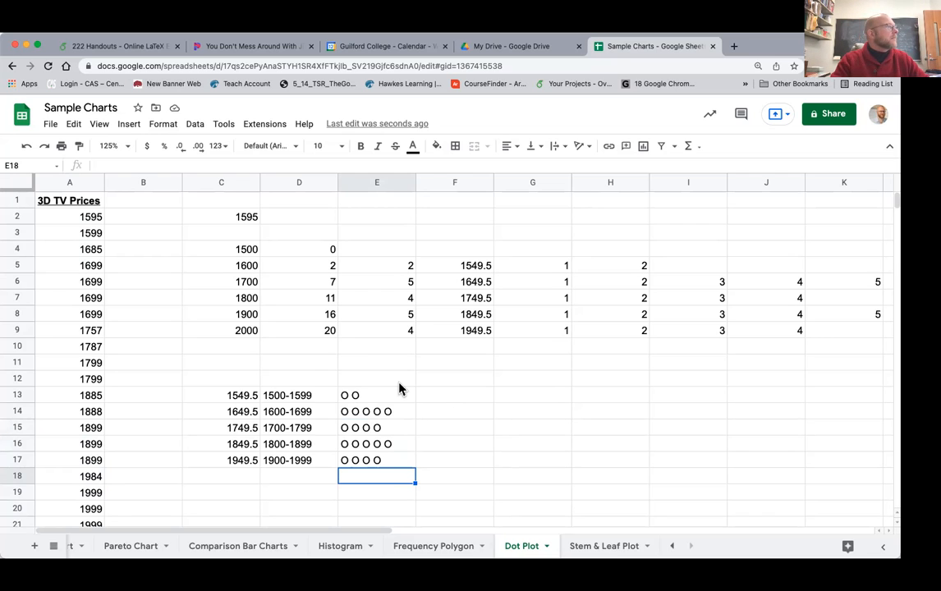
click(250, 250)
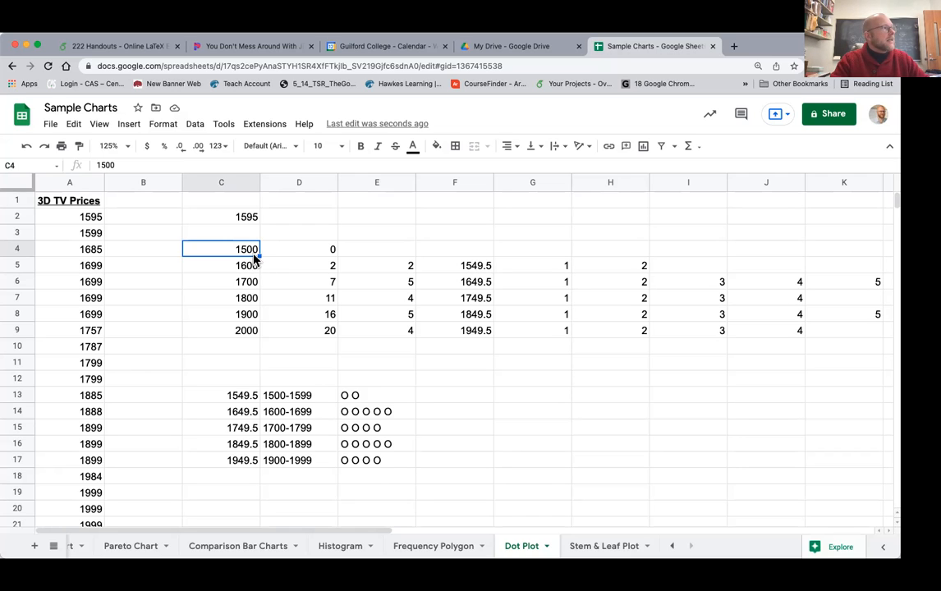
drag(254, 259, 251, 331)
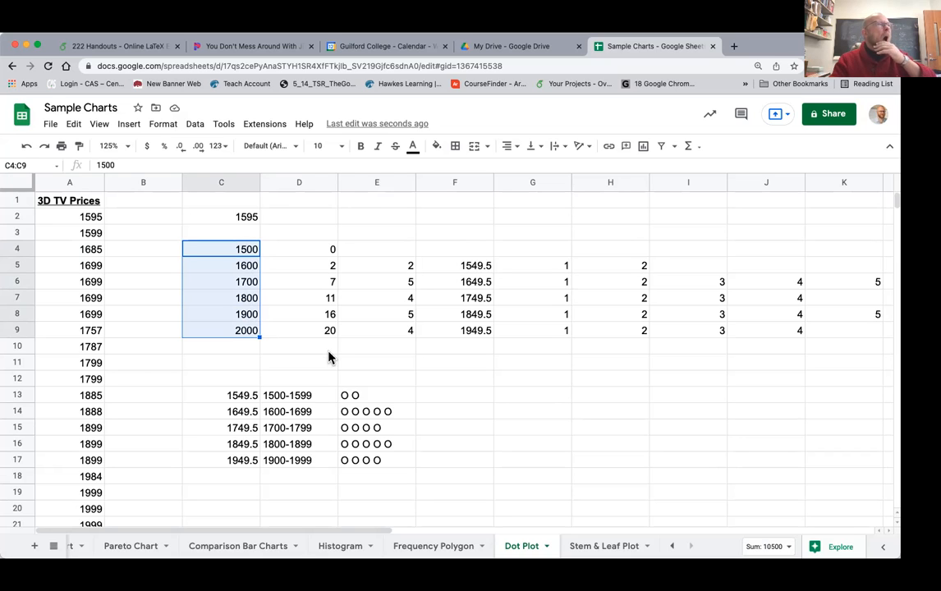
- Select the count cell D4 and enlarge the sheet zoom to 200%
click(310, 253)
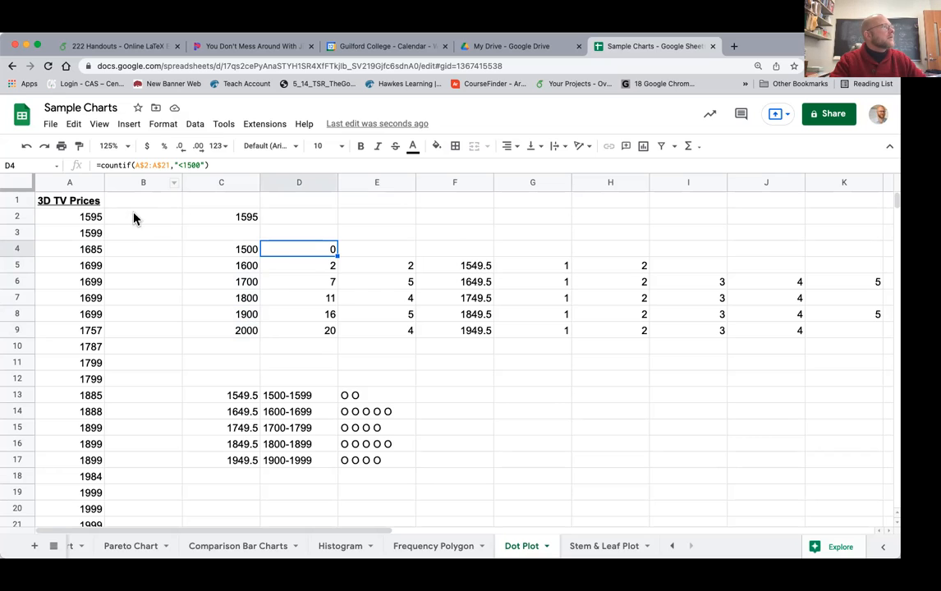
click(127, 150)
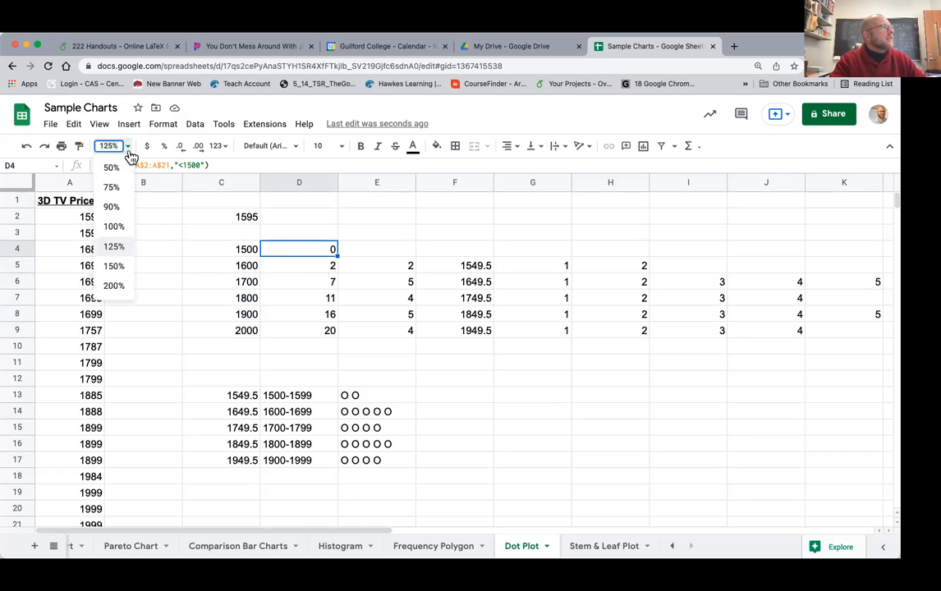
click(115, 285)
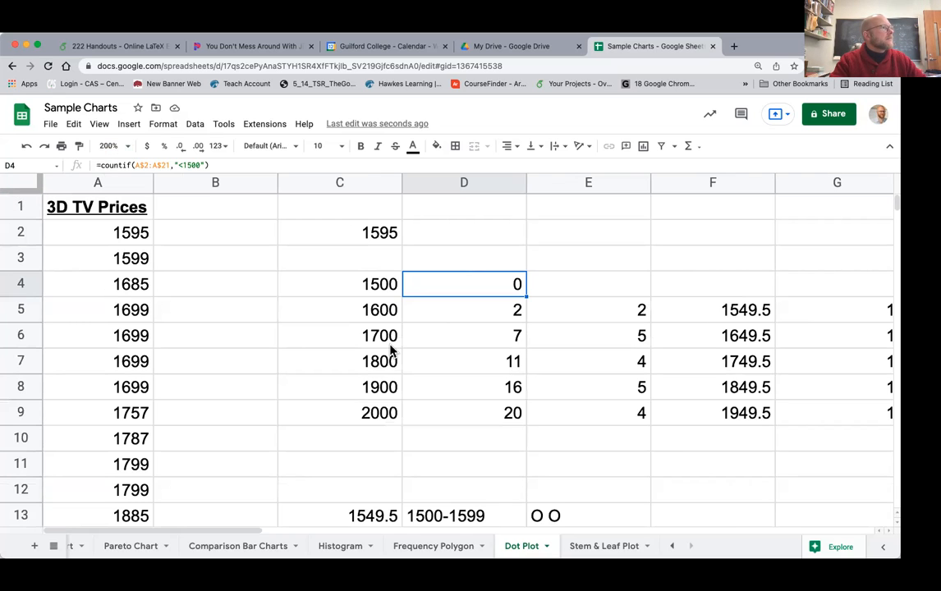
- Examine the COUNTIF formulas in D4:D9 one after another, leaving each formula as it is
double_click(454, 287)
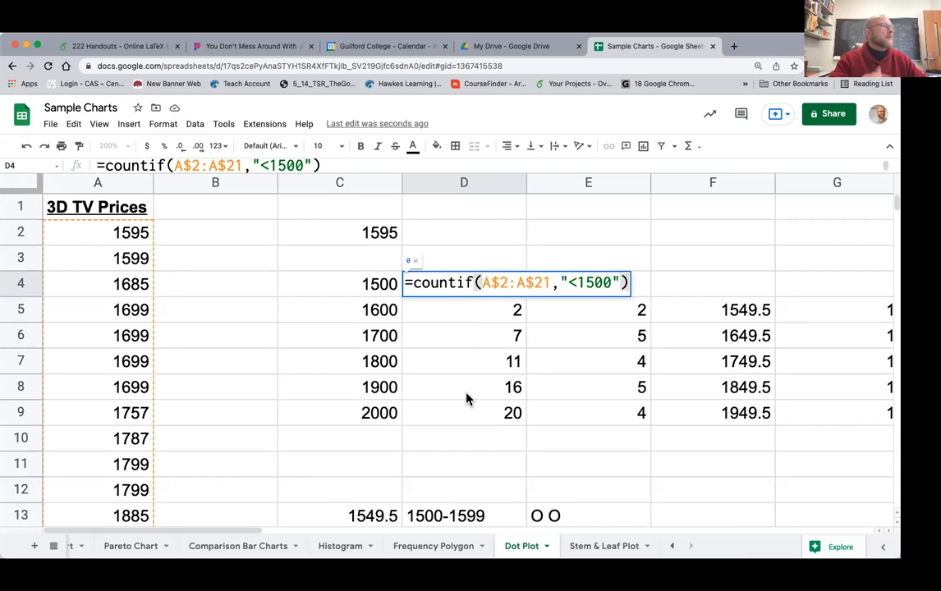
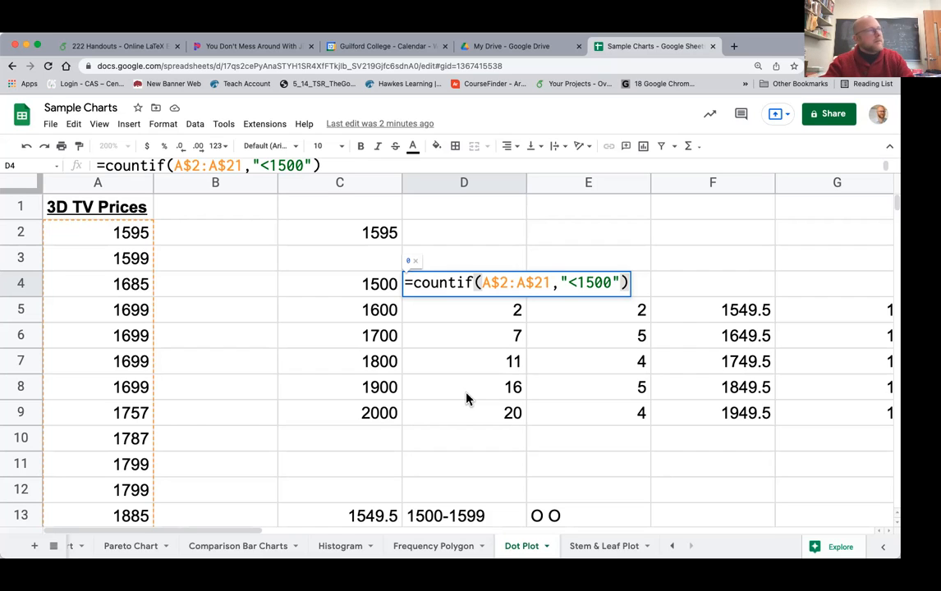
key(Return)
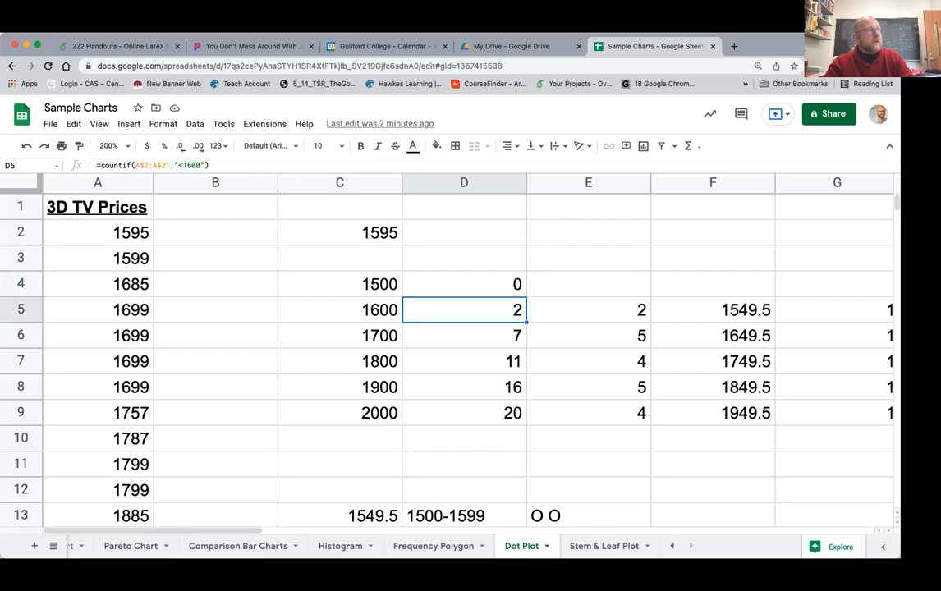
key(Return)
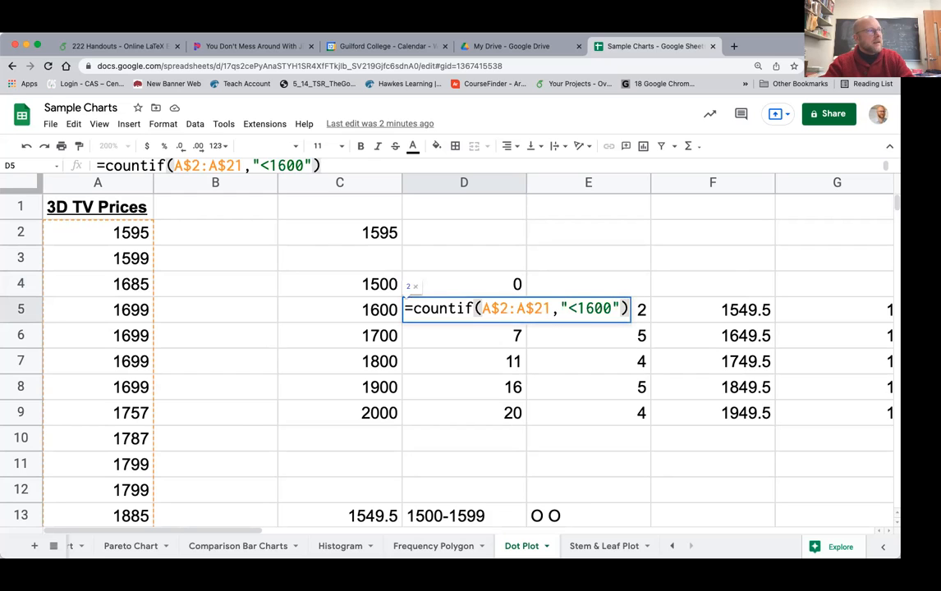
key(Return)
key(Return)
key(Return)
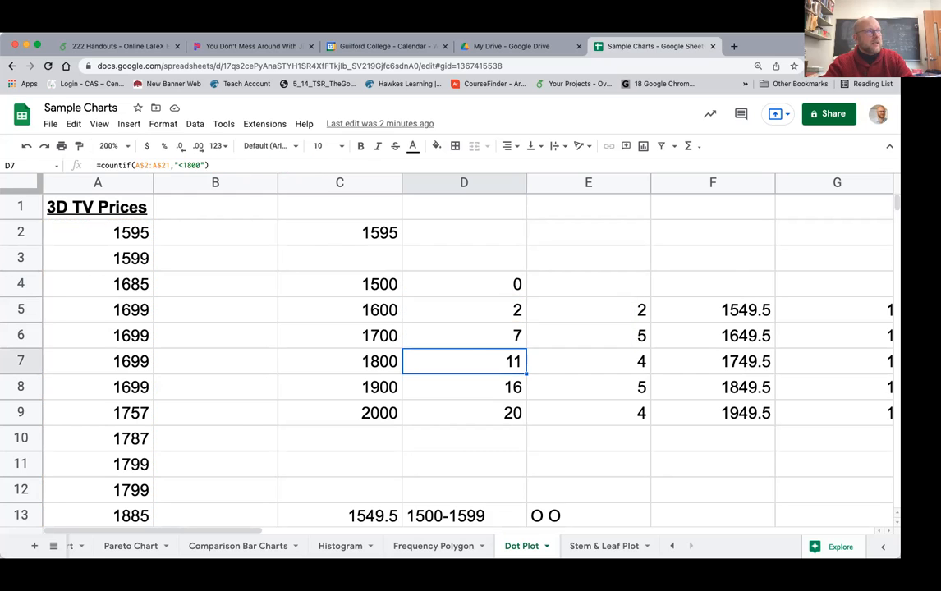
key(Return)
key(Return)
key(Return)
key(Return)
key(Return)
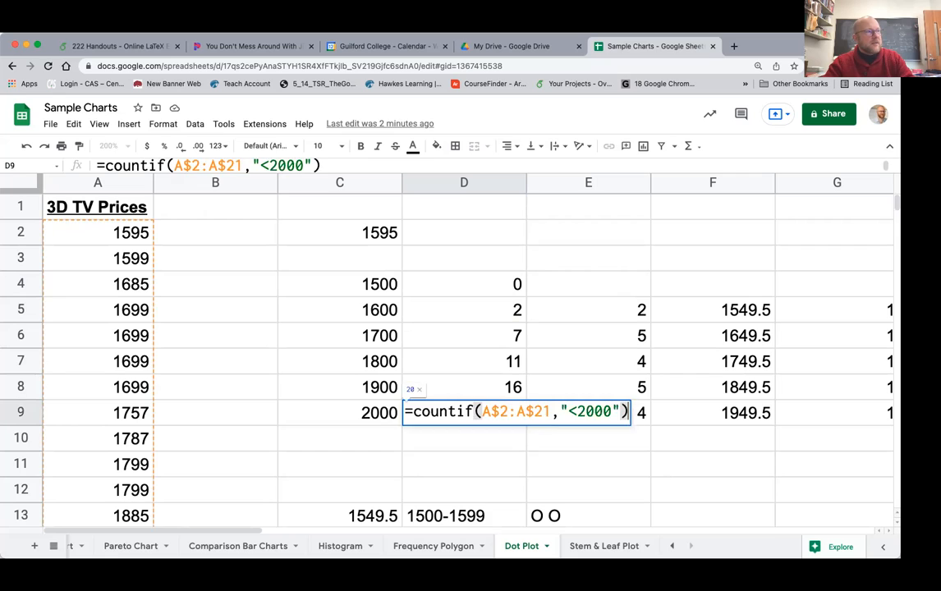
key(Return)
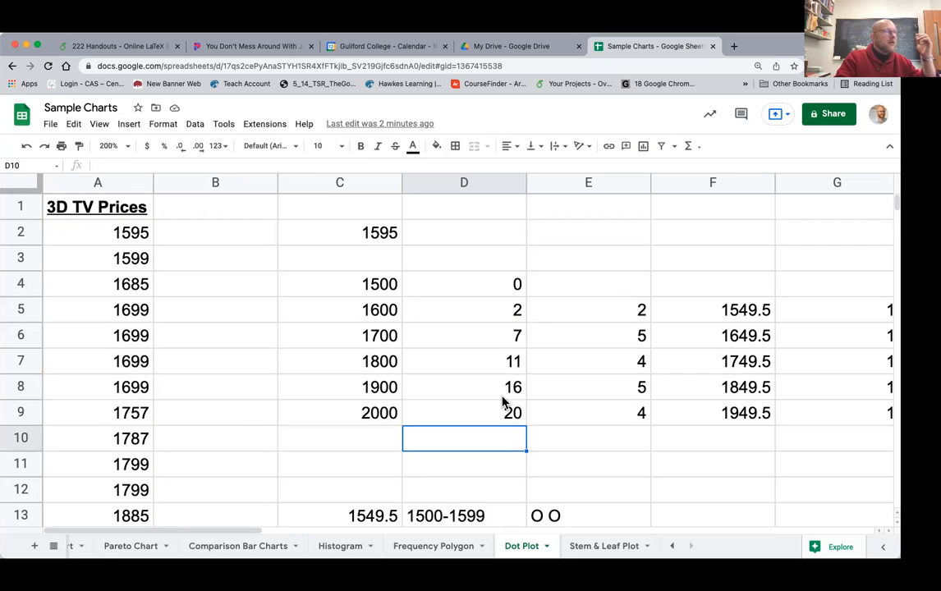
- Examine the subtraction formulas in E5:E9 that turn the cumulative counts into each range's frequency, leaving them as they are
click(604, 316)
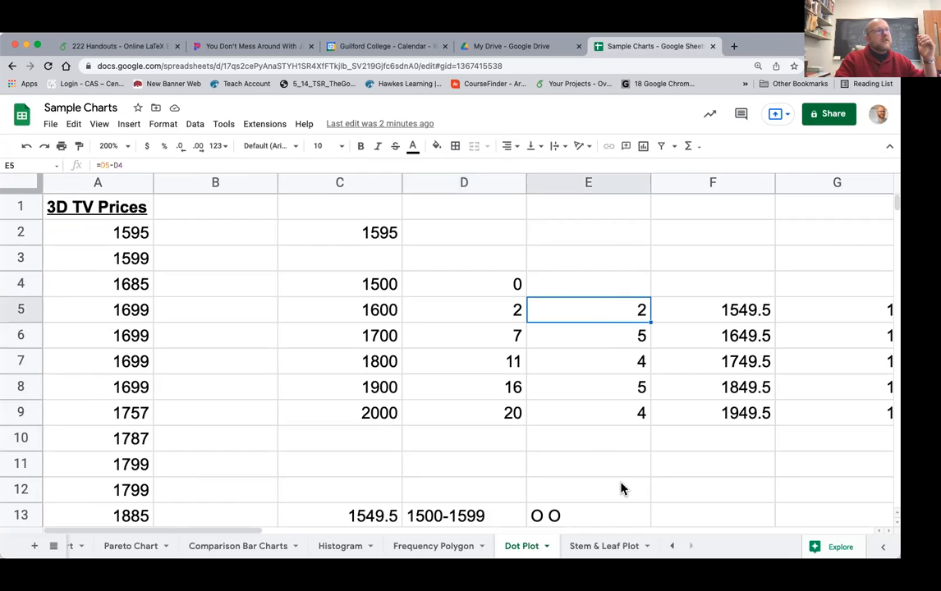
double_click(616, 317)
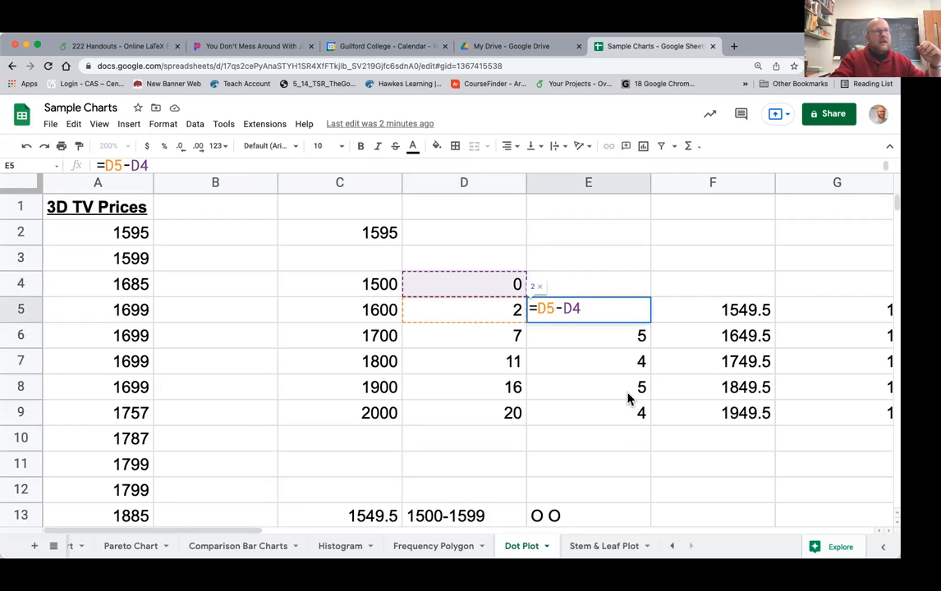
key(Return)
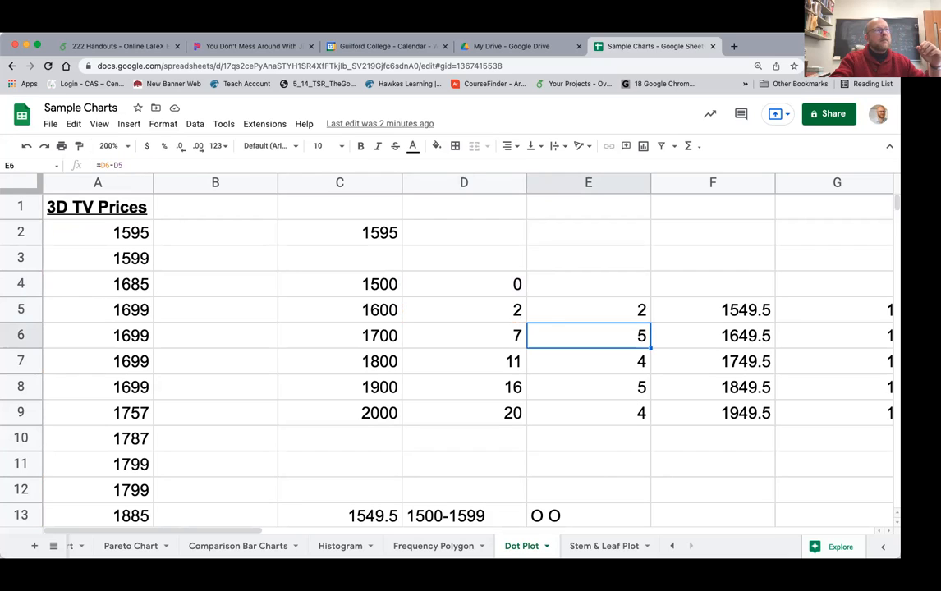
key(Return)
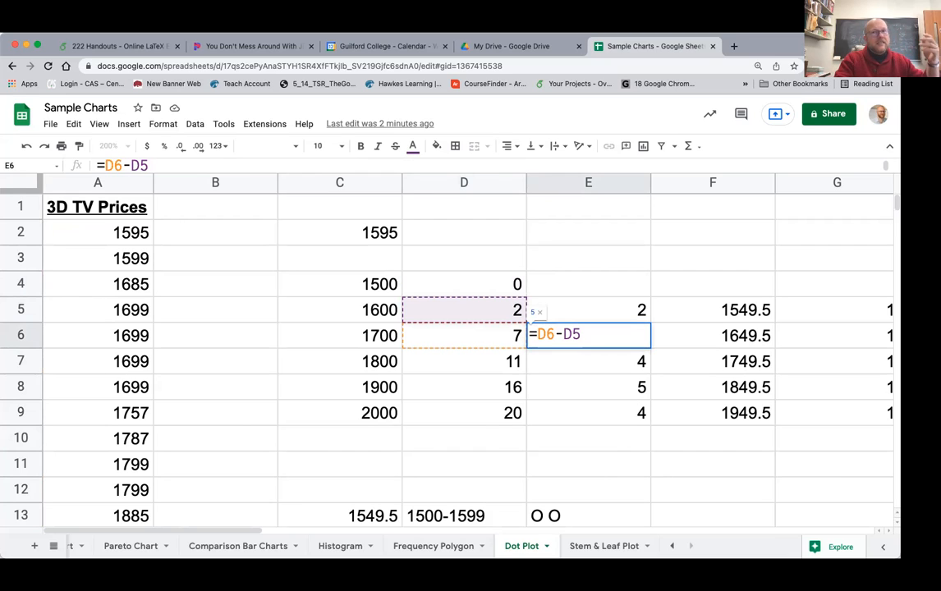
key(Return)
key(Down)
key(Return)
key(Return)
key(Return)
key(Return)
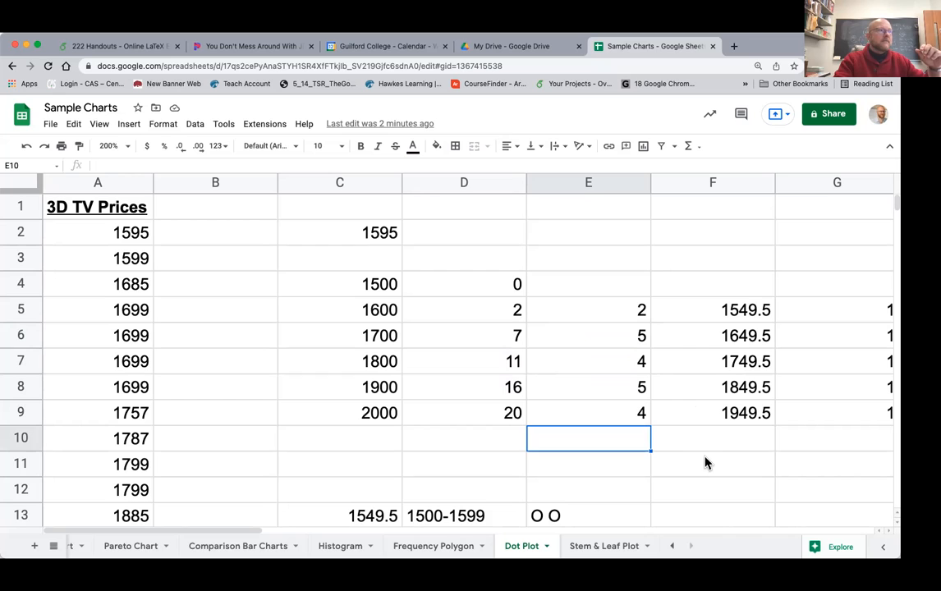
- Review the range midpoints in F5:F9 and examine the SEQUENCE formulas in G5 and G6 without changing them
scroll(704, 462, right, 2)
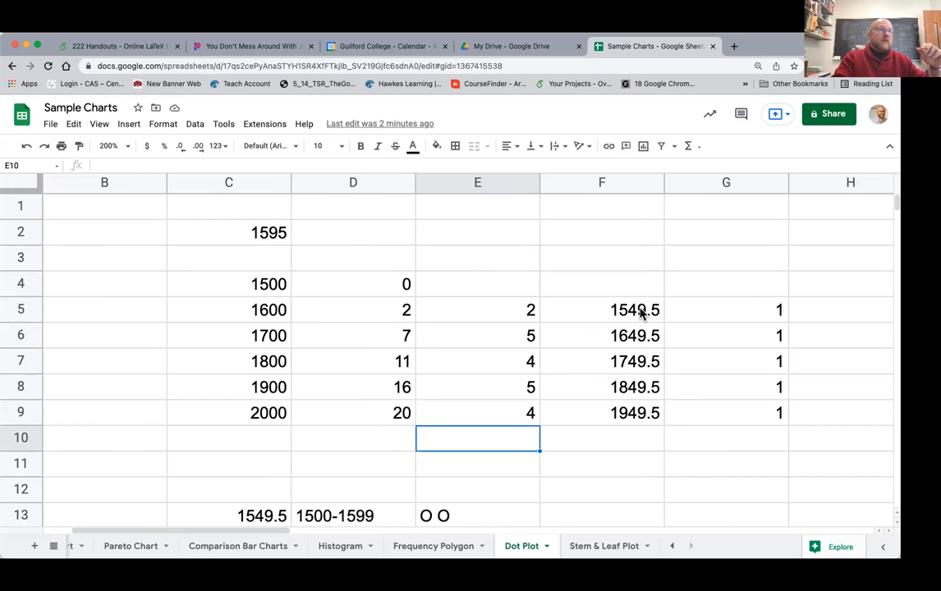
drag(642, 314, 645, 413)
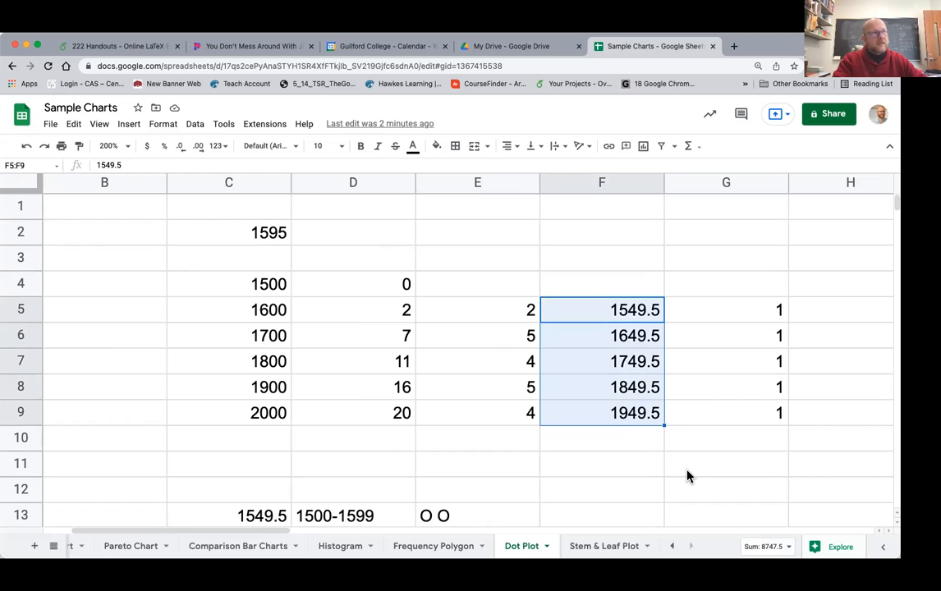
click(749, 316)
scroll(748, 316, right, 3)
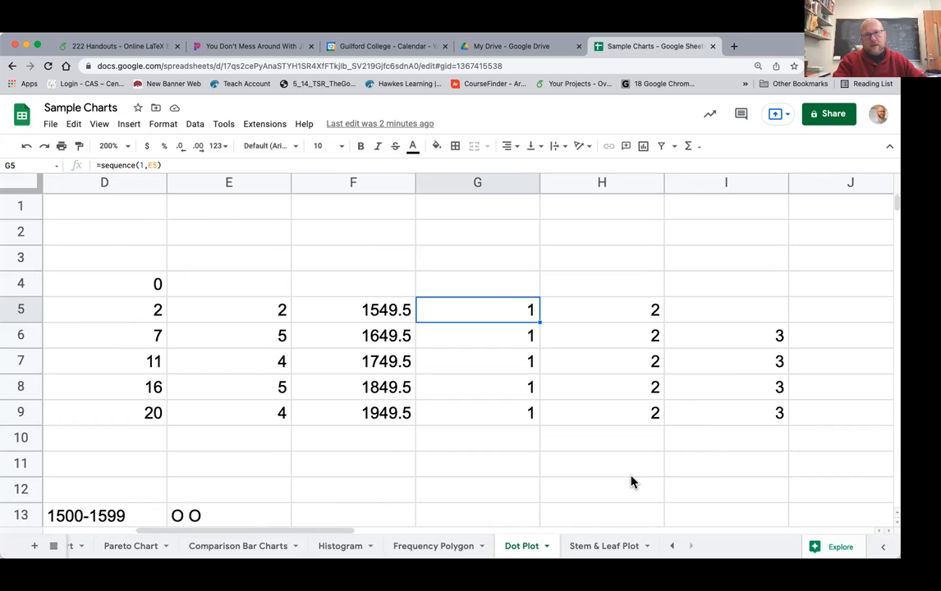
double_click(491, 317)
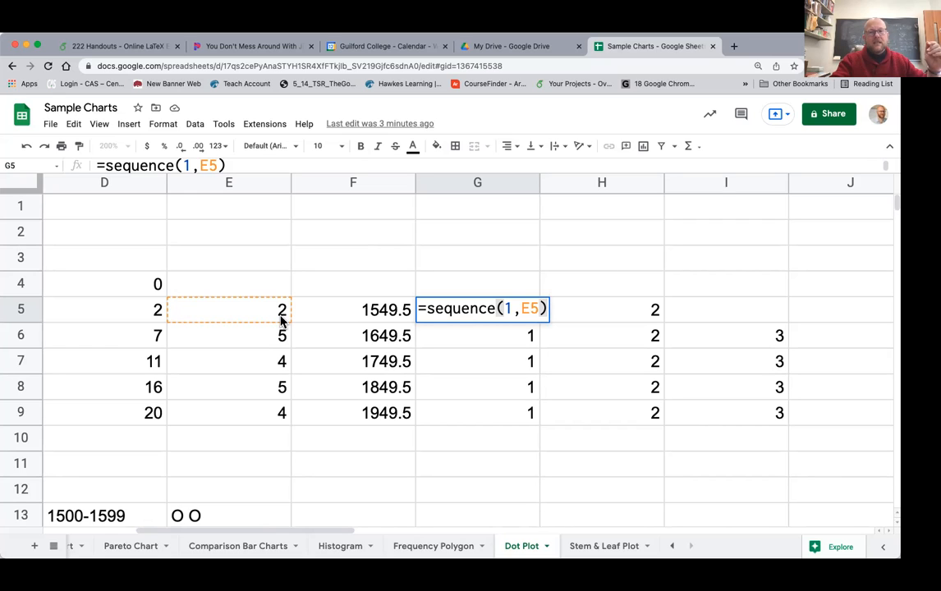
key(Return)
key(Return)
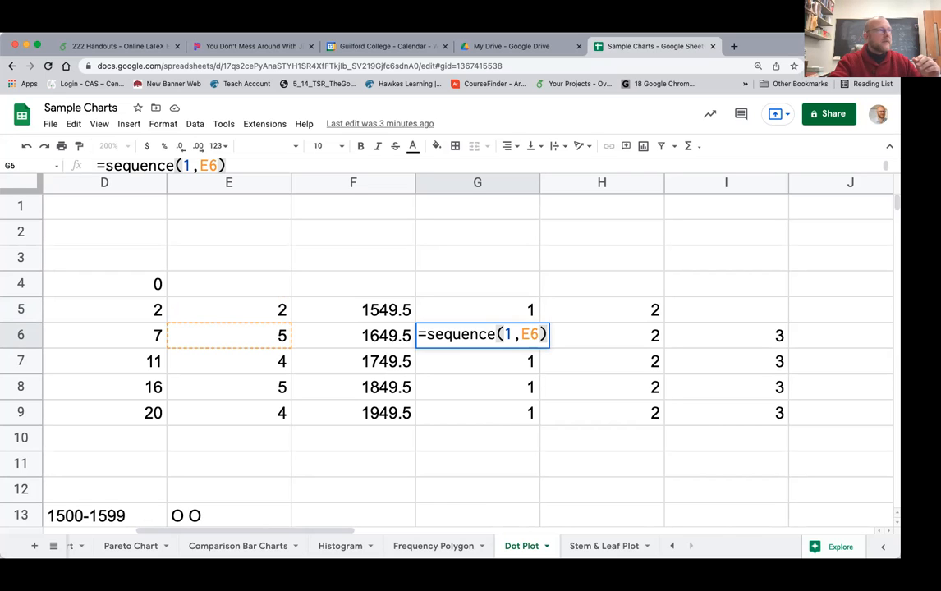
key(Return)
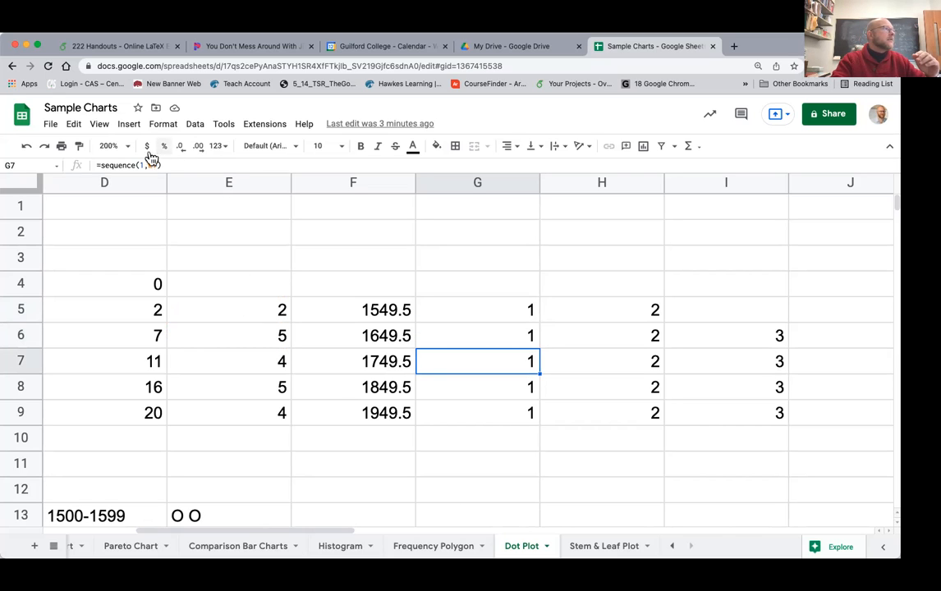
- Reduce the sheet zoom to 150% and review the midpoints and sequence numbers in F5:K9
click(128, 147)
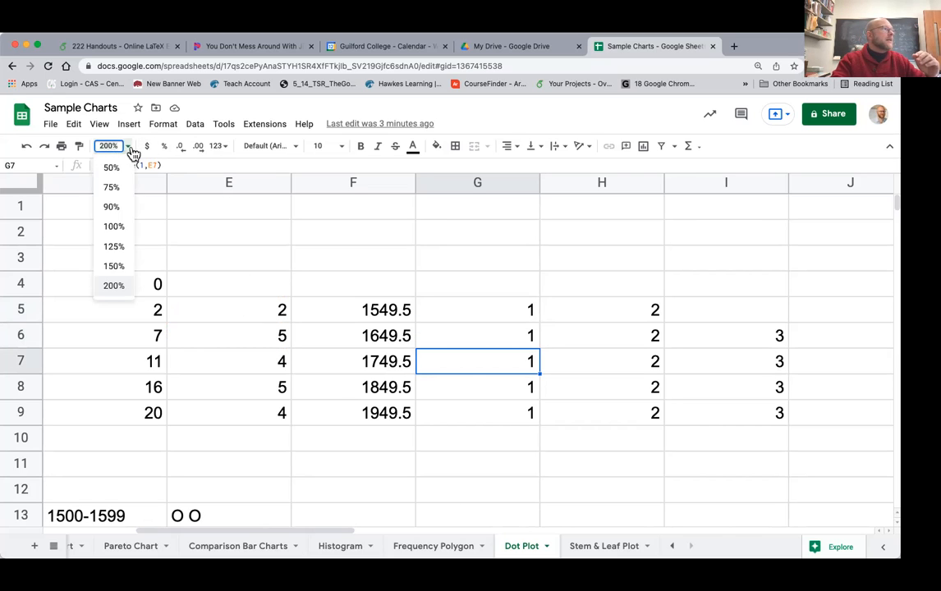
click(115, 267)
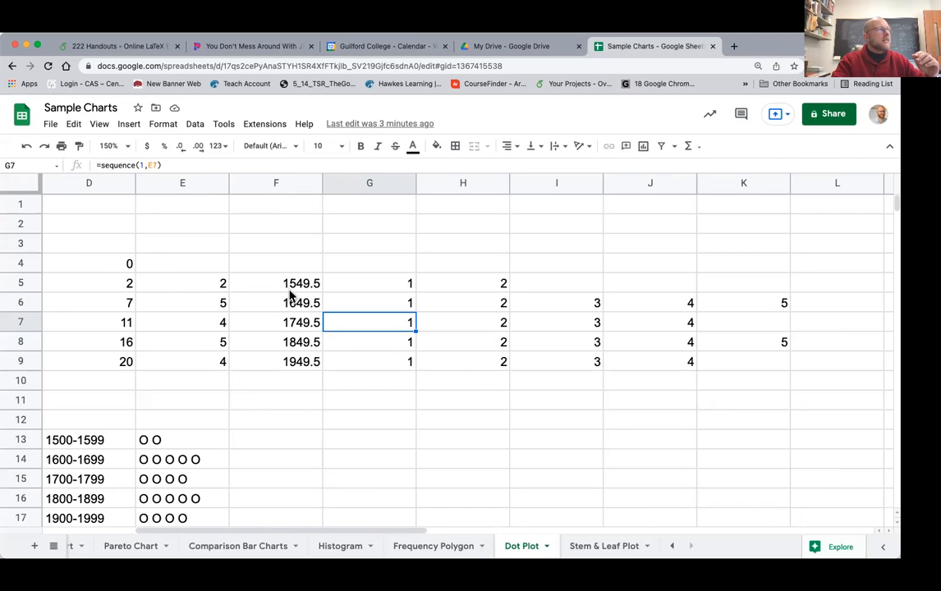
drag(287, 288, 762, 363)
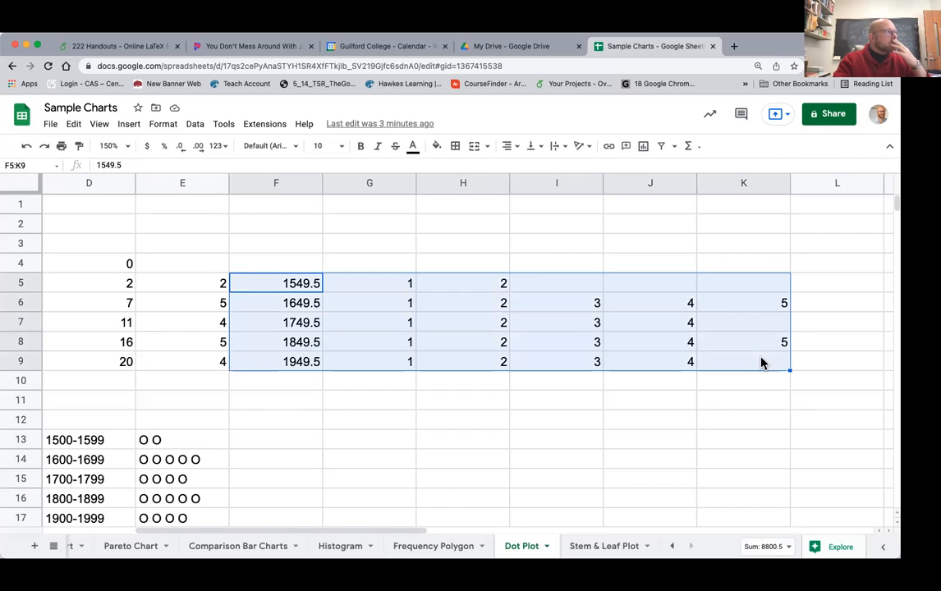
click(739, 418)
- Insert a chart from the sequence numbers in G5:K9 and change its type to a scatter chart
drag(404, 285, 717, 370)
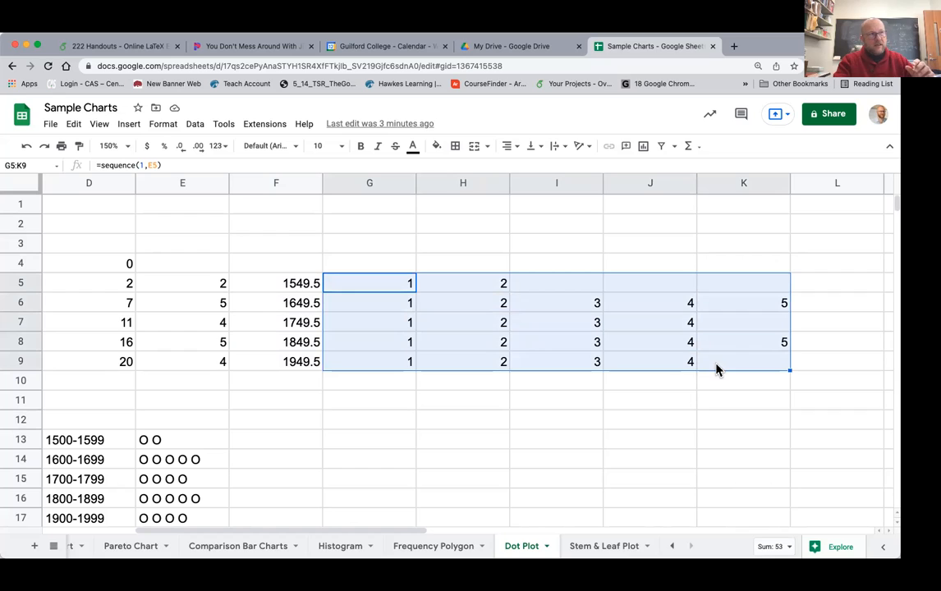
click(129, 124)
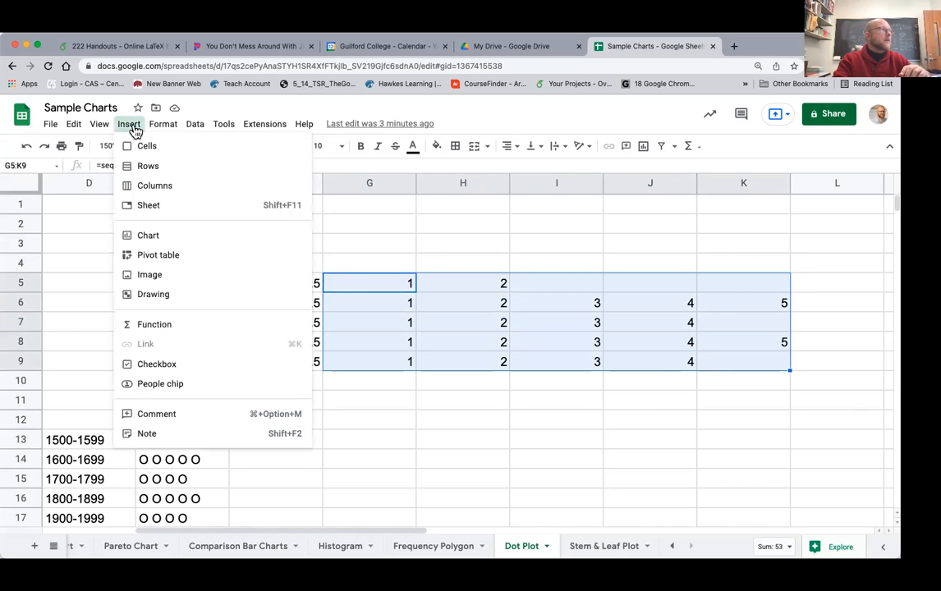
click(148, 237)
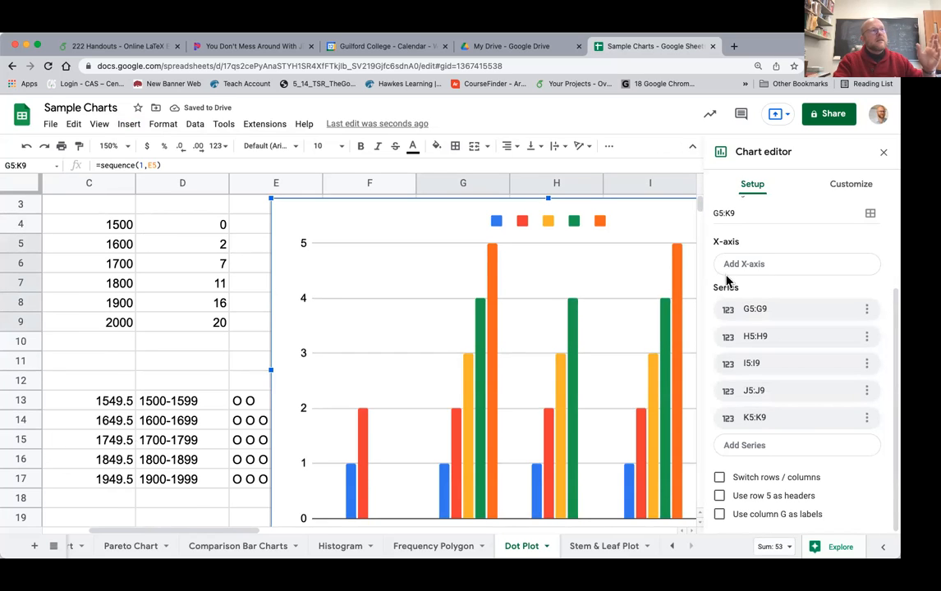
scroll(787, 232, up, 3)
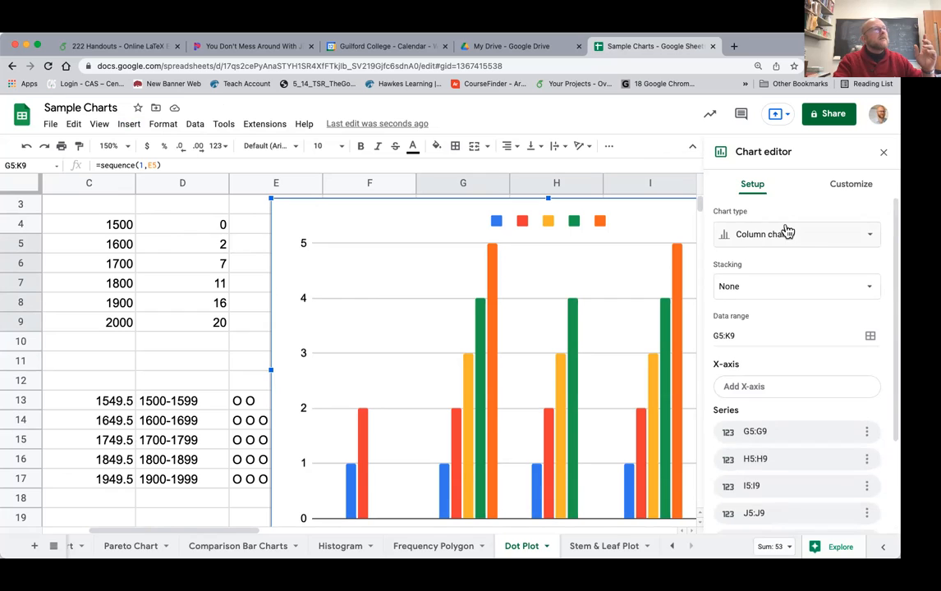
click(787, 236)
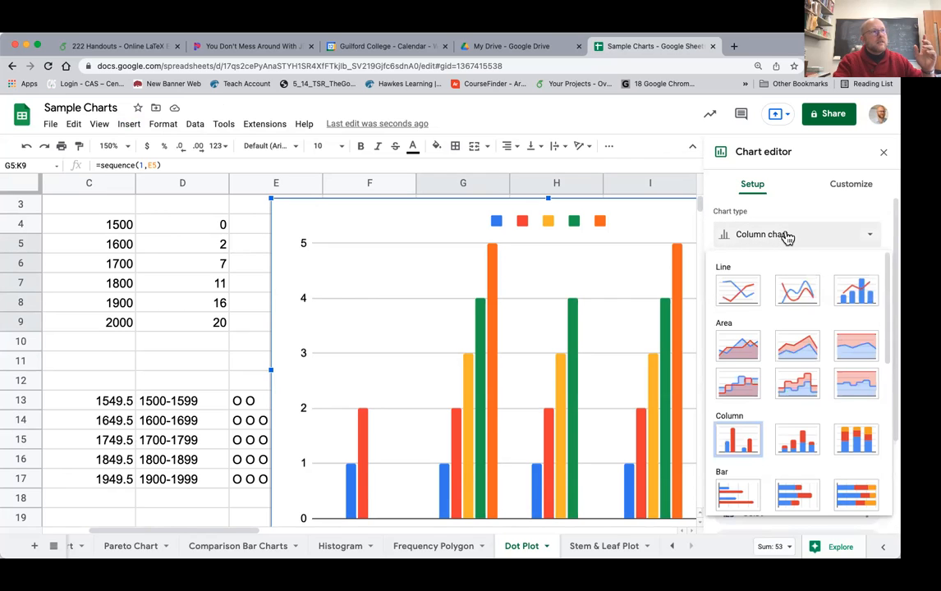
scroll(792, 463, down, 5)
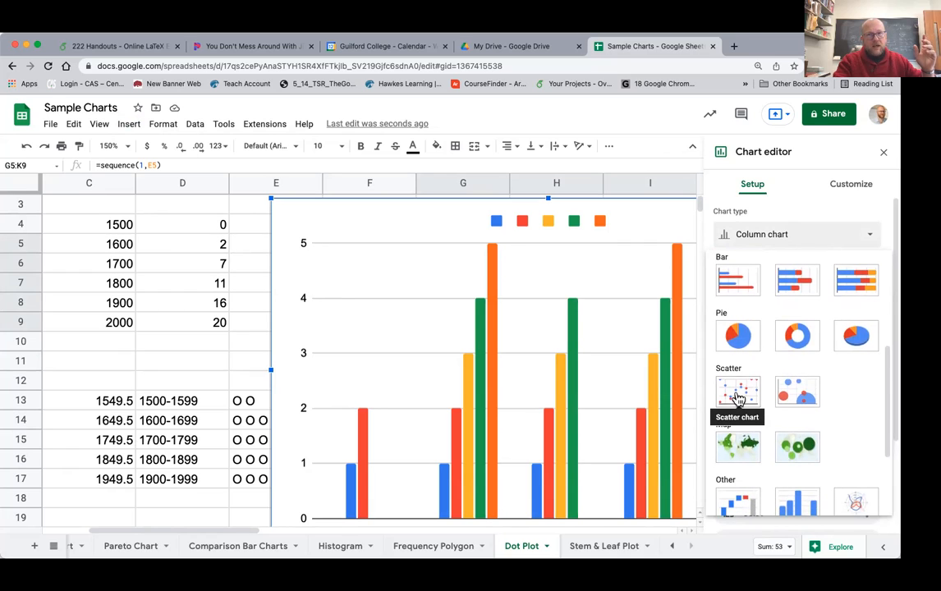
click(738, 396)
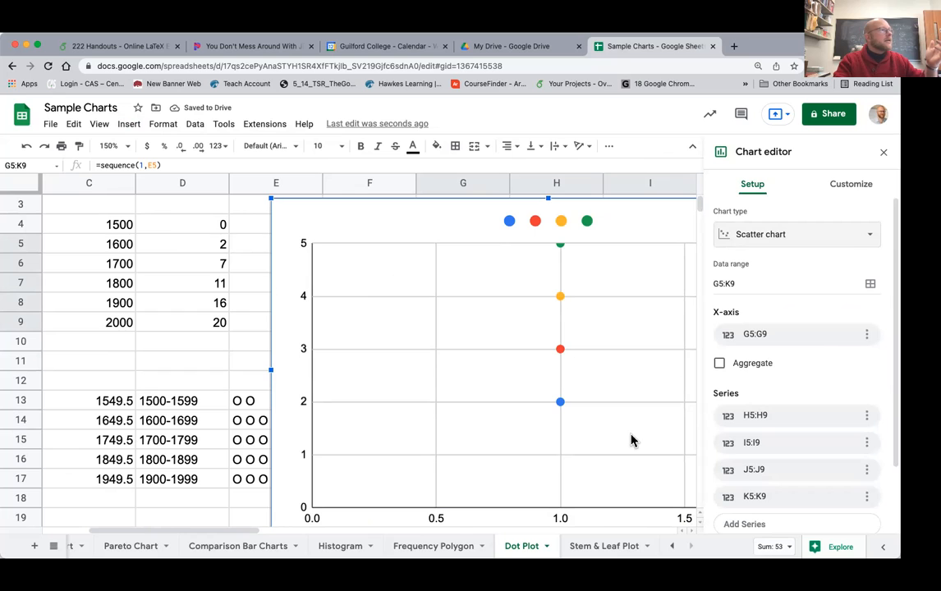
- Examine the scatter chart together with its data range, x-axis, series and label settings
scroll(630, 441, down, 1)
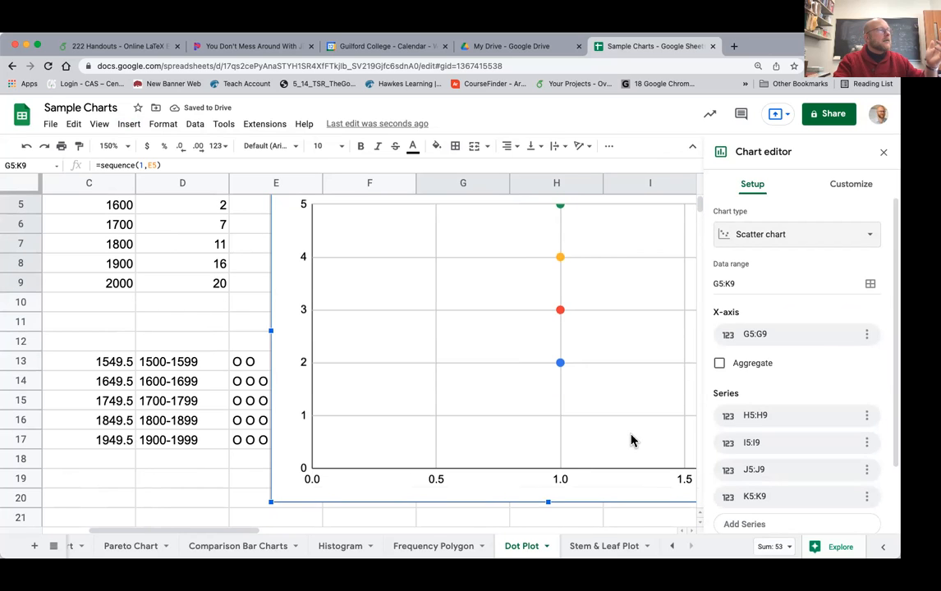
scroll(630, 441, up, 3)
scroll(631, 441, left, 1)
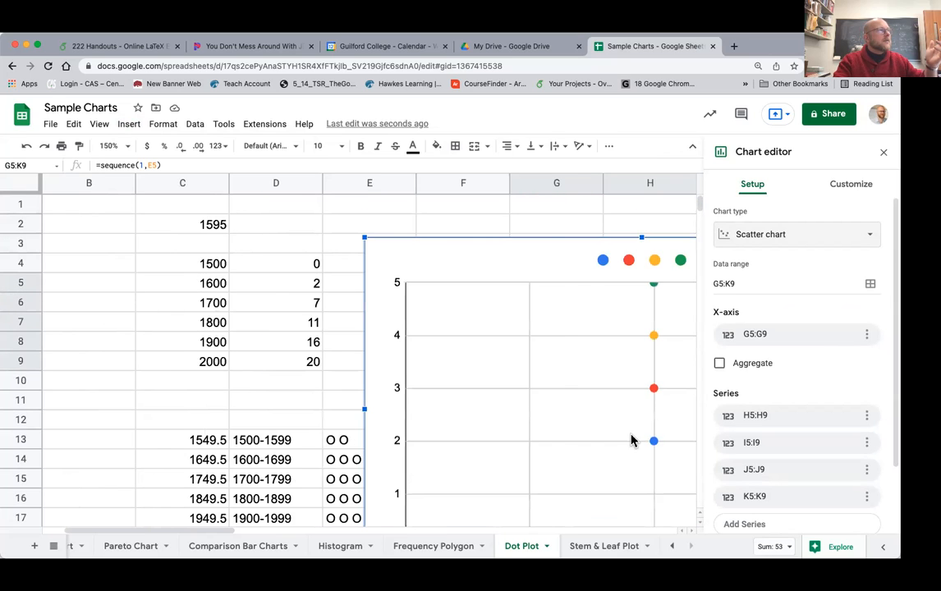
scroll(630, 441, right, 1)
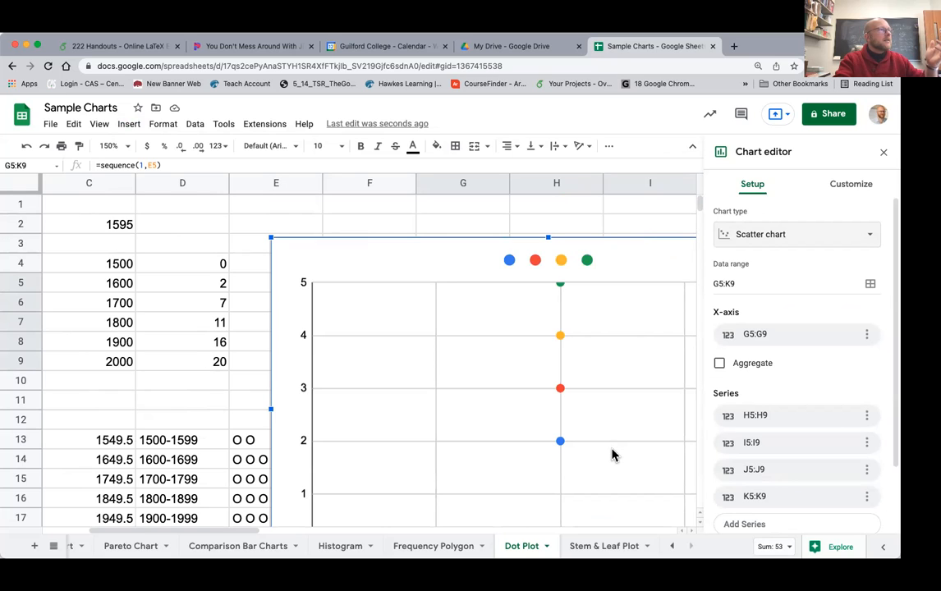
scroll(830, 365, down, 1)
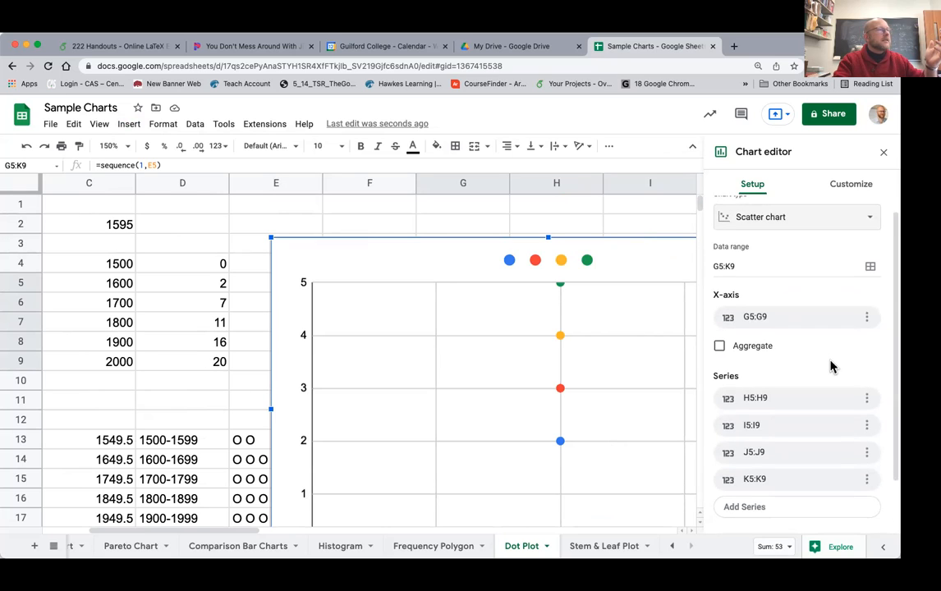
scroll(830, 365, down, 2)
scroll(831, 365, up, 2)
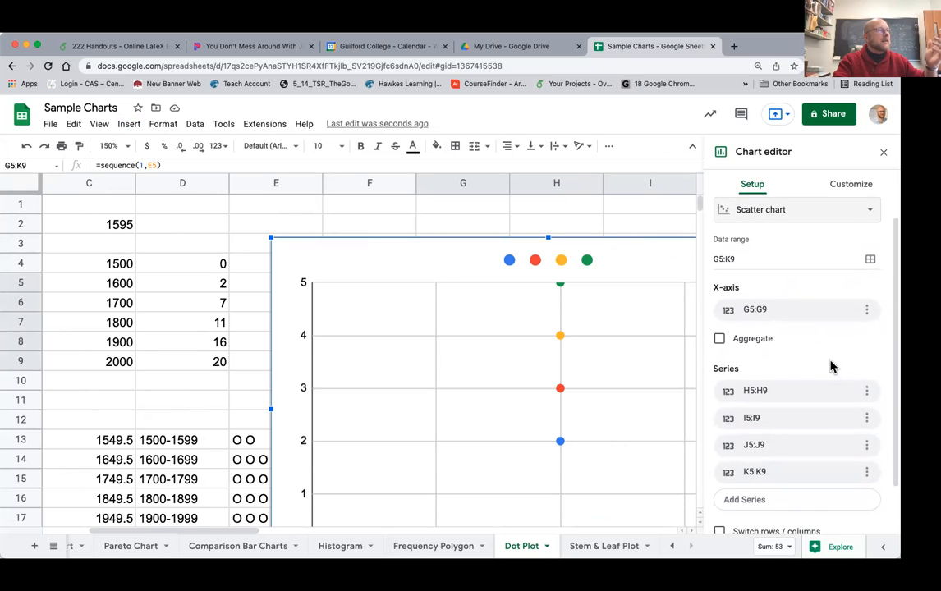
scroll(839, 365, down, 1)
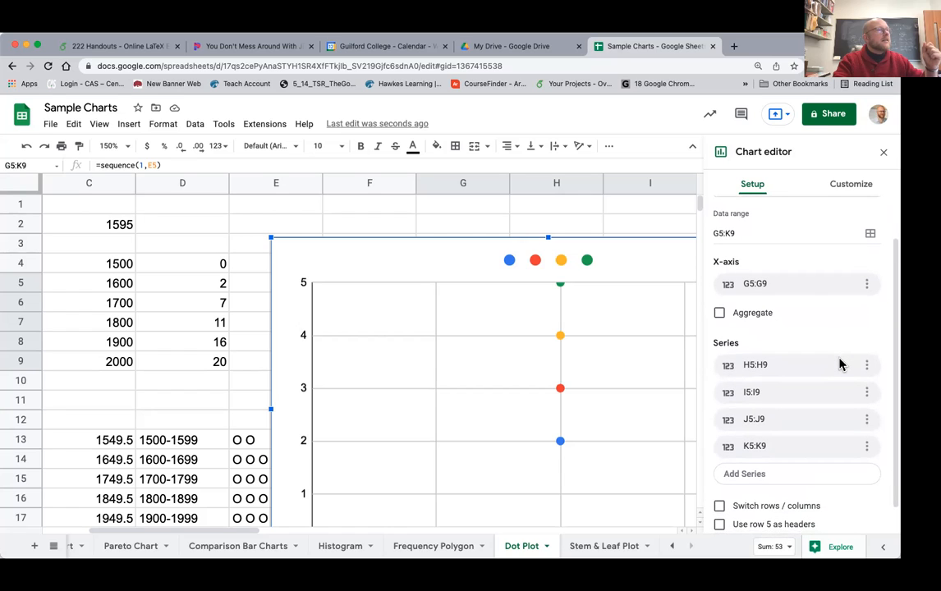
scroll(839, 365, down, 1)
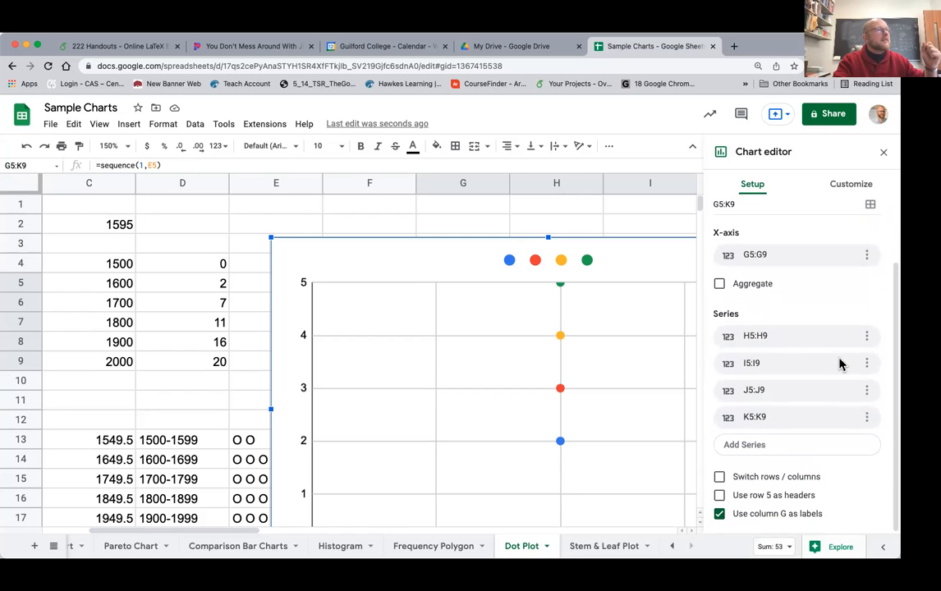
scroll(597, 437, left, 2)
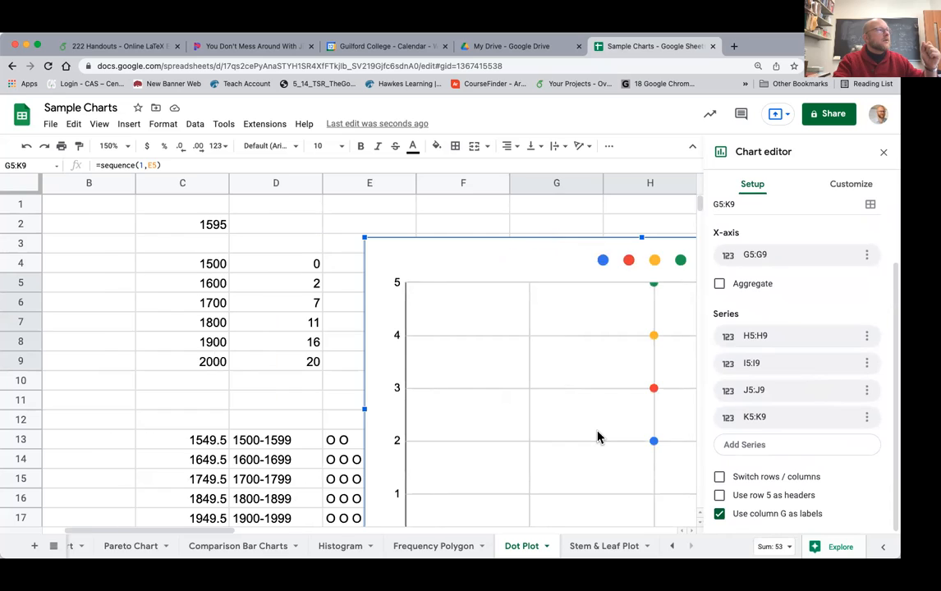
scroll(597, 437, down, 1)
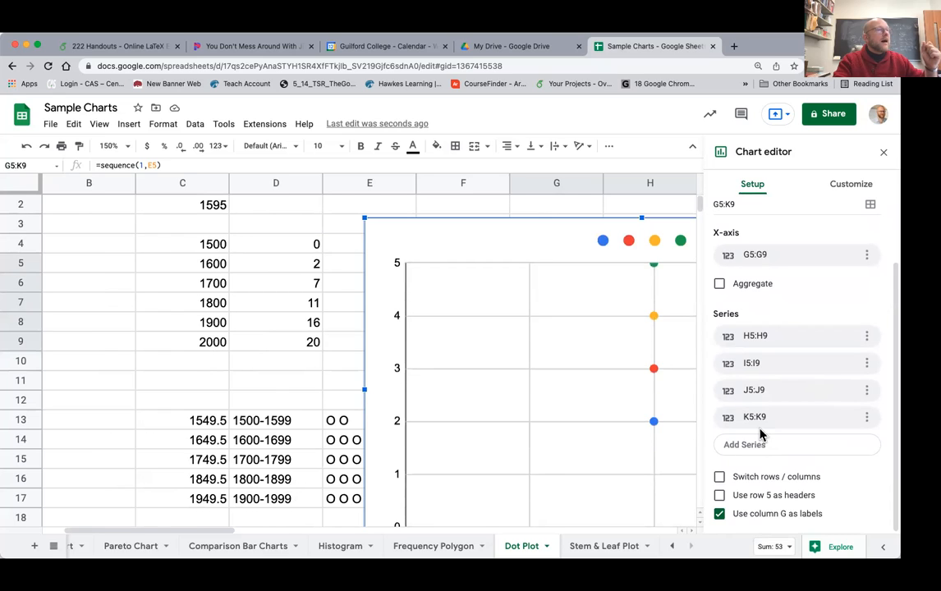
scroll(785, 312, up, 1)
scroll(786, 314, up, 1)
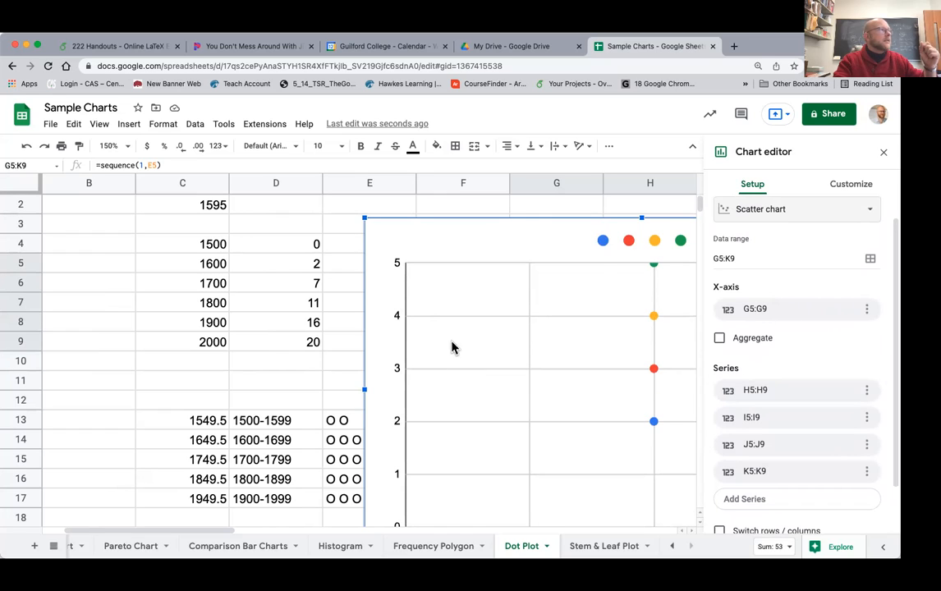
- Move the scatter chart clear of the midpoints and set its x-axis range to F5:F9
drag(562, 237, 721, 222)
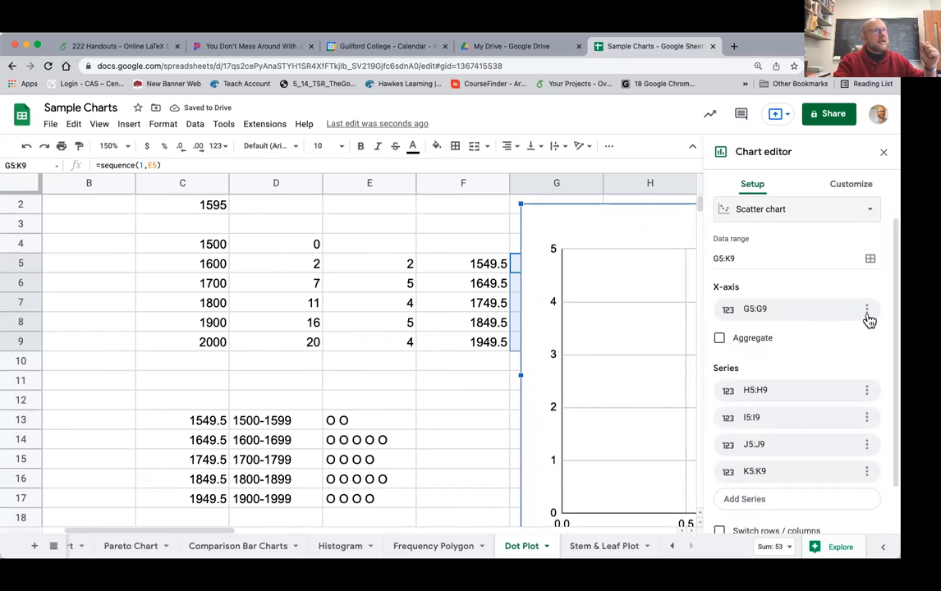
click(795, 313)
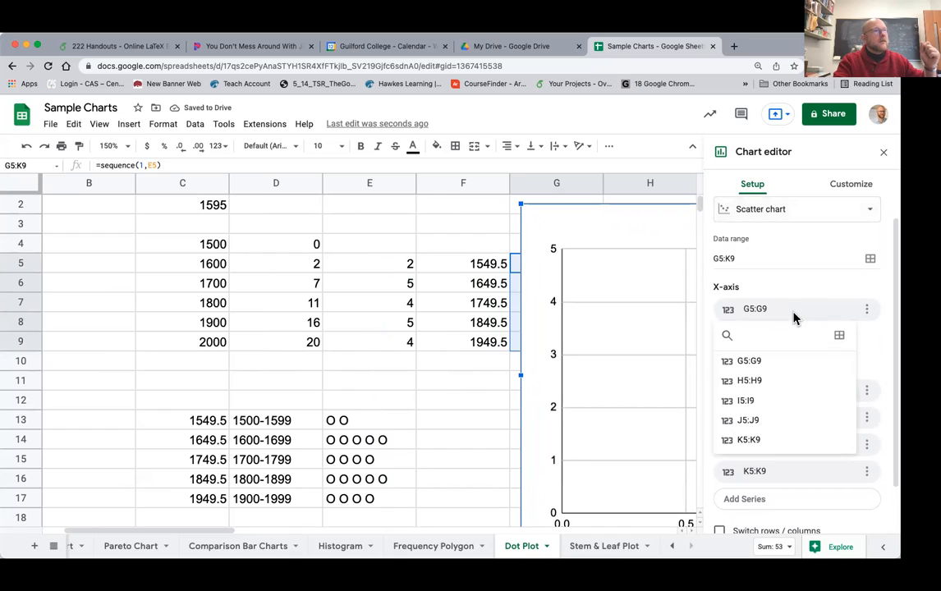
click(840, 337)
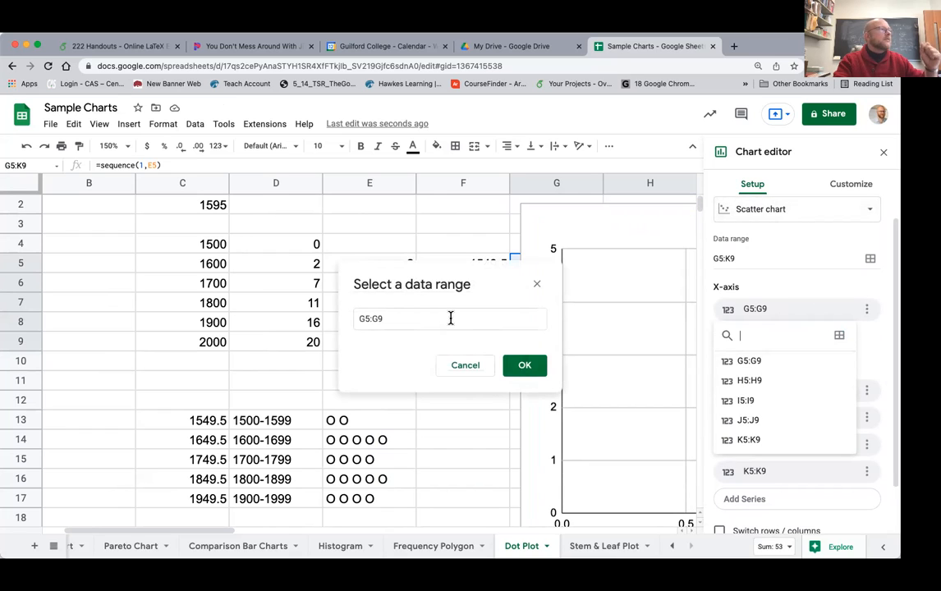
drag(361, 289, 334, 251)
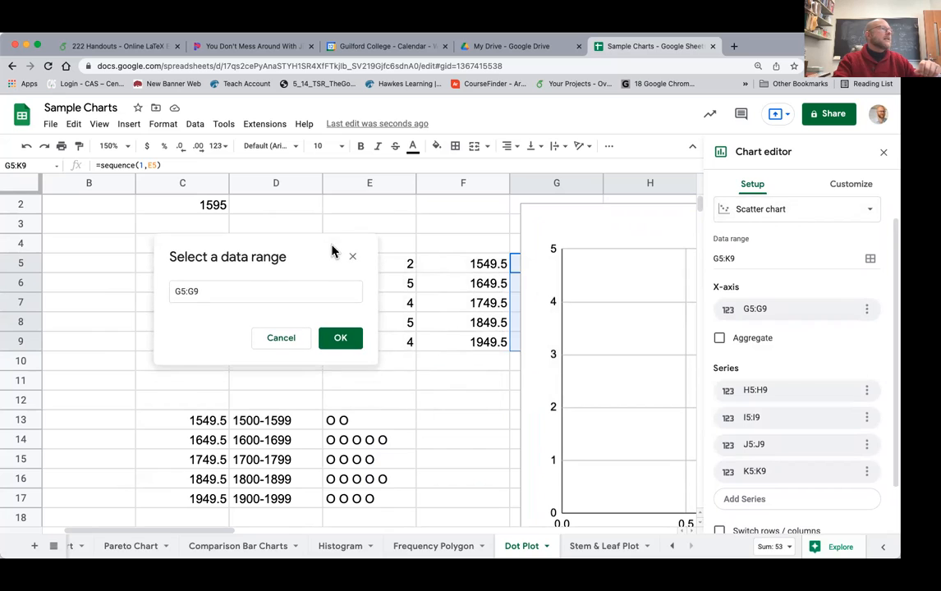
drag(472, 269, 464, 341)
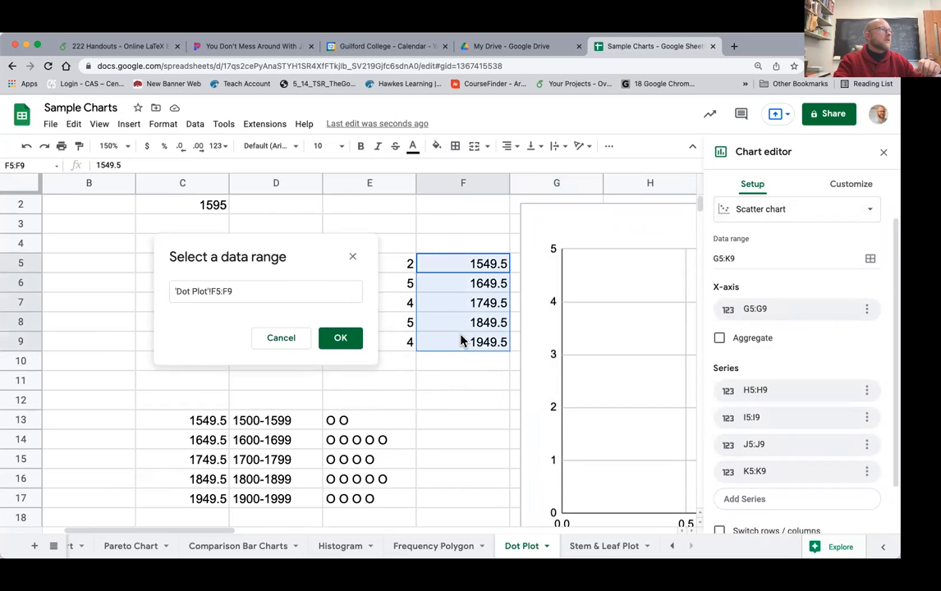
click(332, 337)
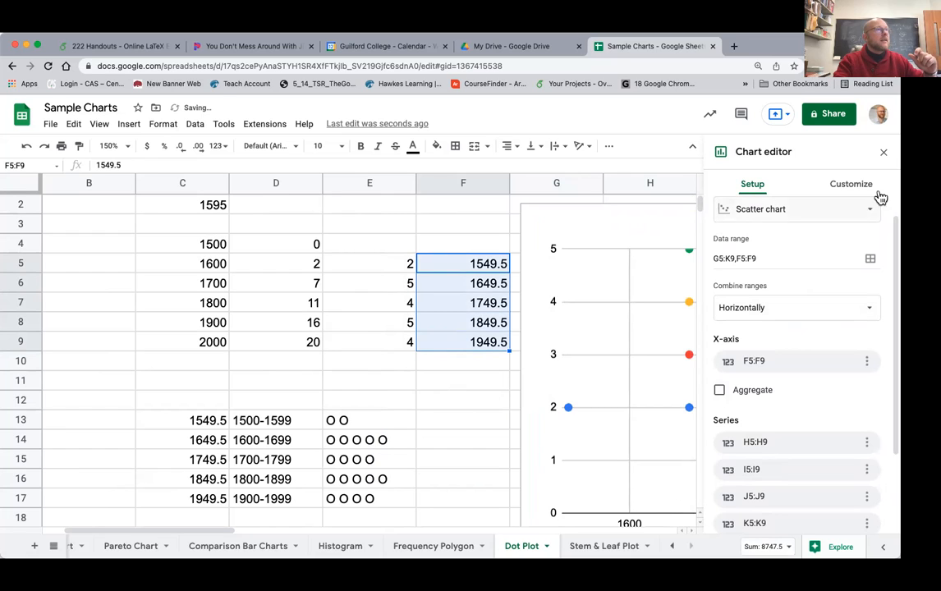
click(884, 152)
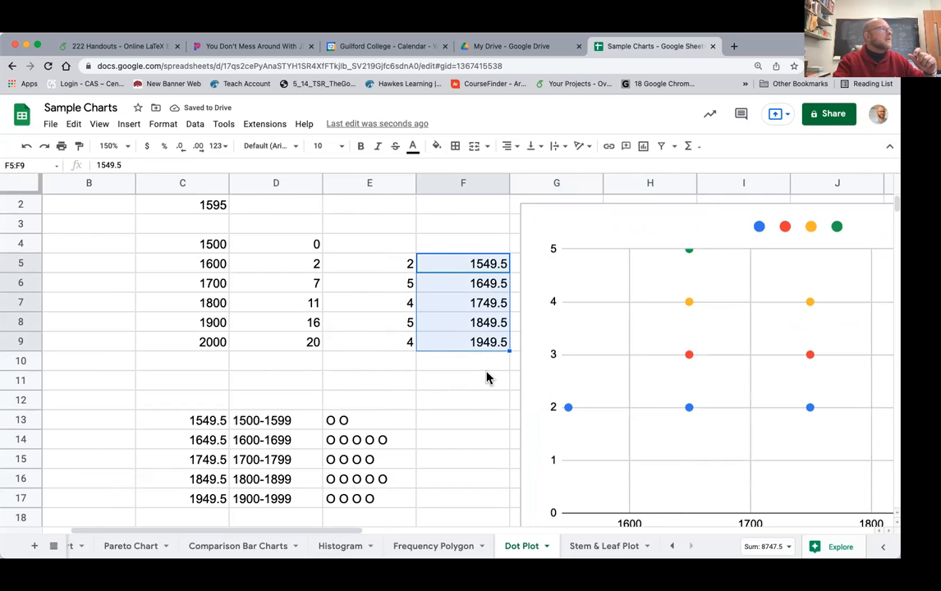
- Reduce the sheet zoom to 100% so the whole scatter chart fits in view
click(125, 147)
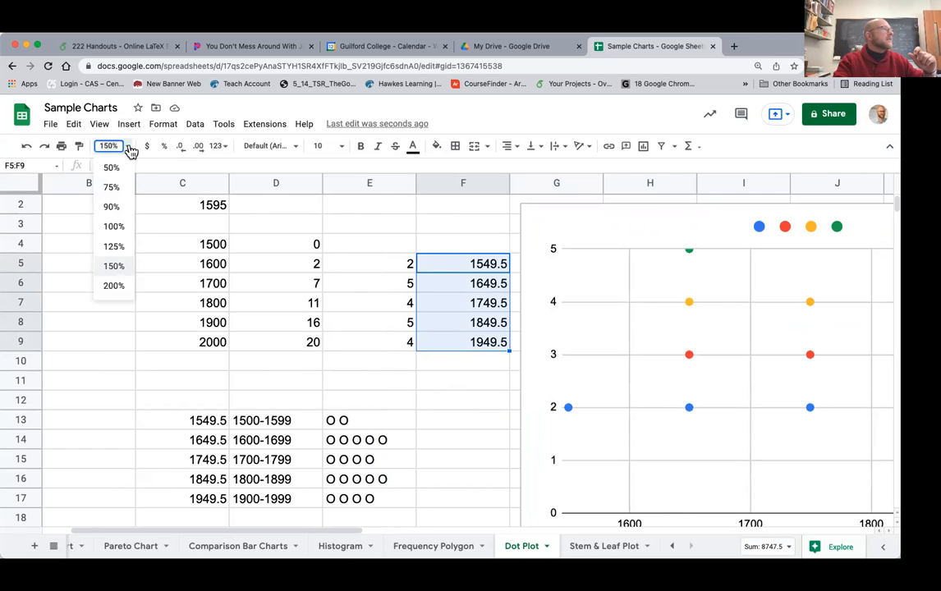
click(114, 246)
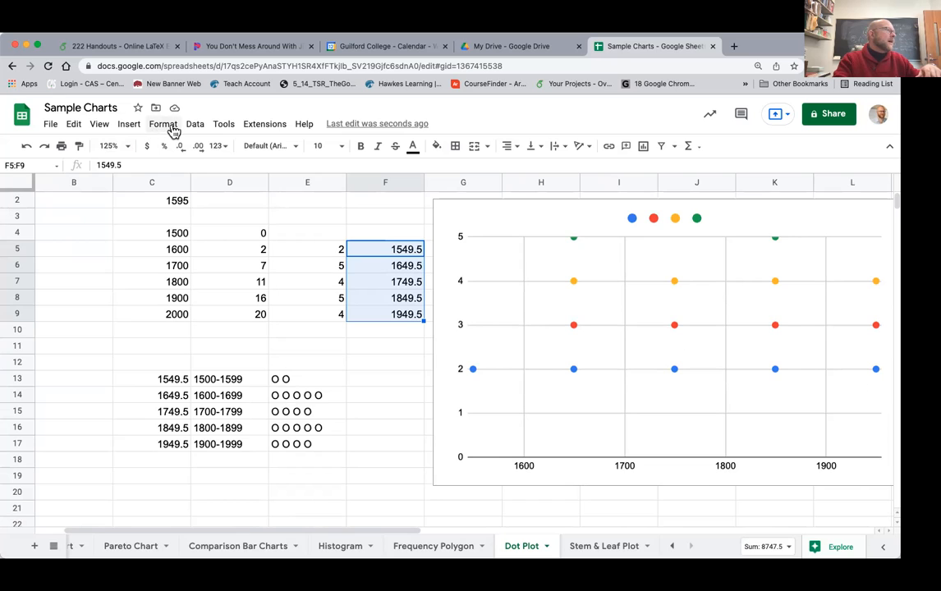
click(122, 145)
click(114, 227)
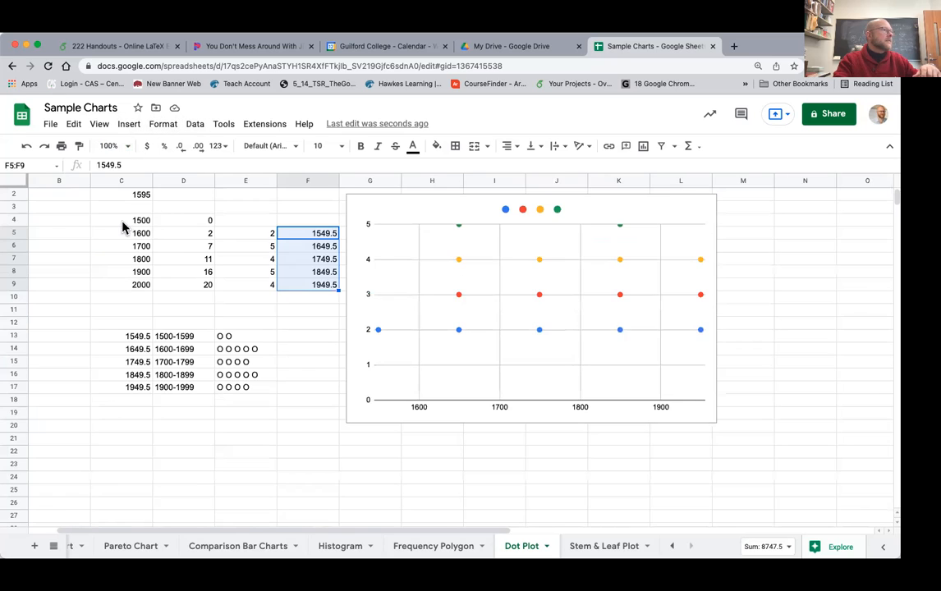
- Move the scatter chart slightly away from column F and delete its legend
click(445, 251)
mouse_move(441, 218)
mouse_down()
mouse_move(444, 279)
mouse_move(459, 221)
mouse_up()
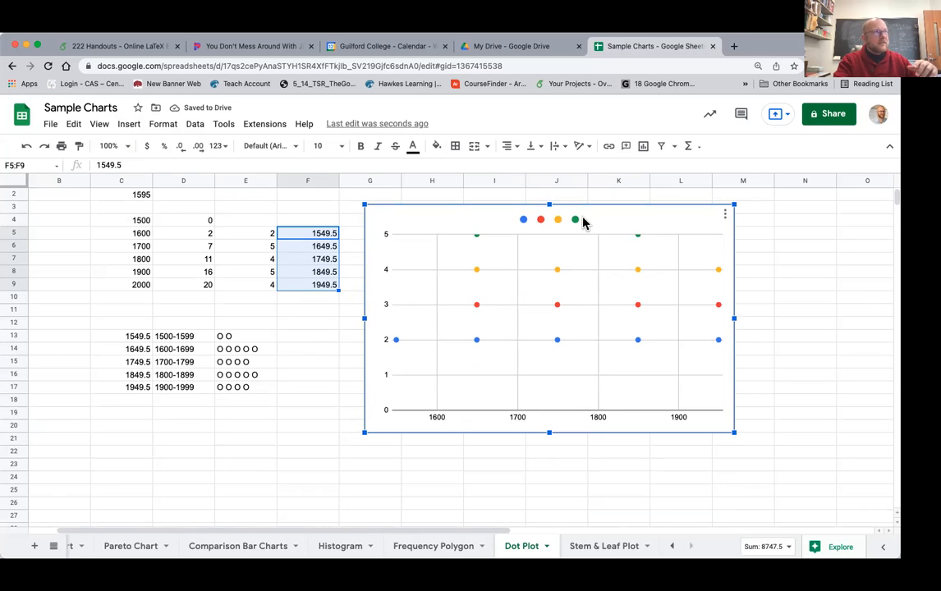
double_click(583, 222)
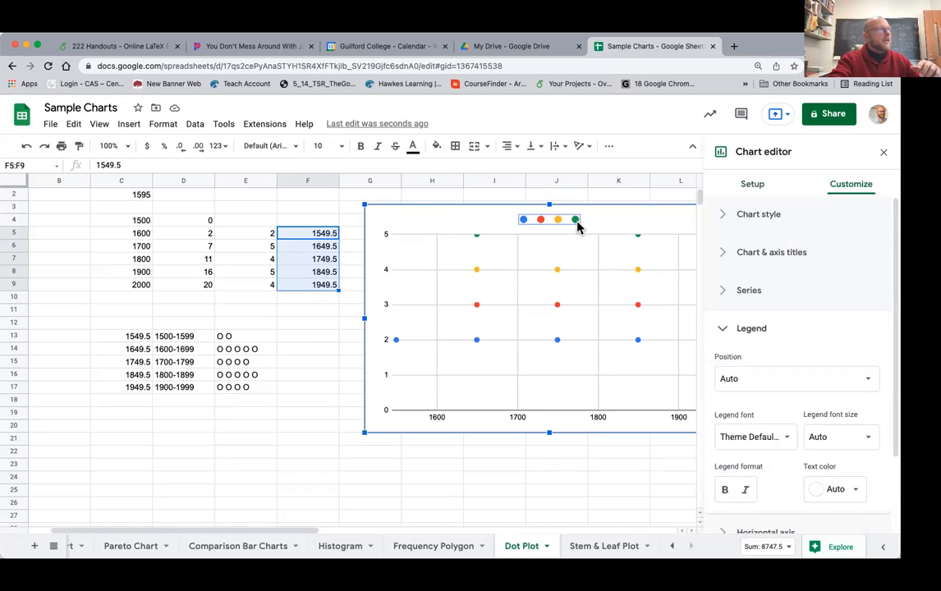
key(Delete)
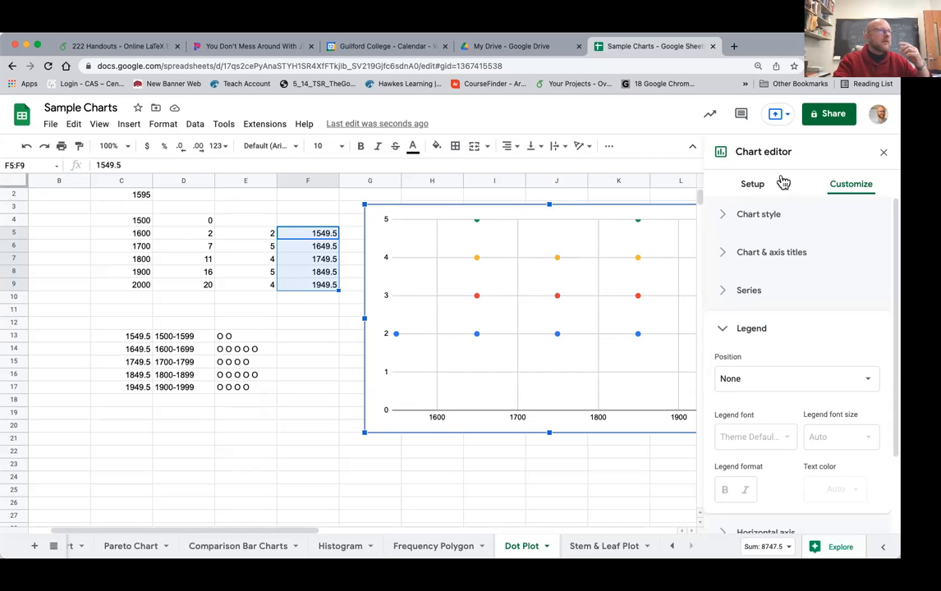
- Set the maximum of the chart's vertical axis to 6
click(724, 329)
click(724, 410)
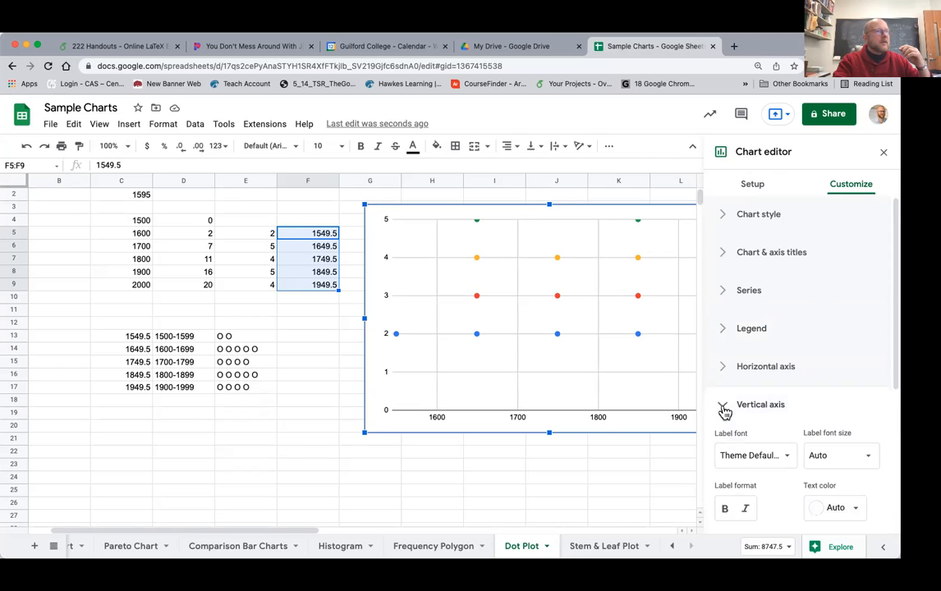
scroll(785, 437, down, 3)
scroll(785, 438, down, 2)
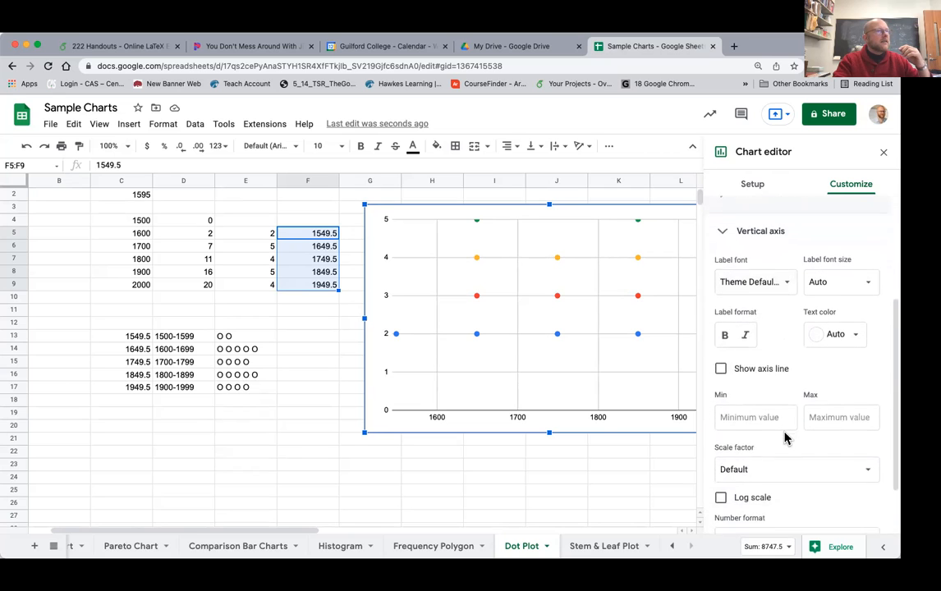
click(833, 361)
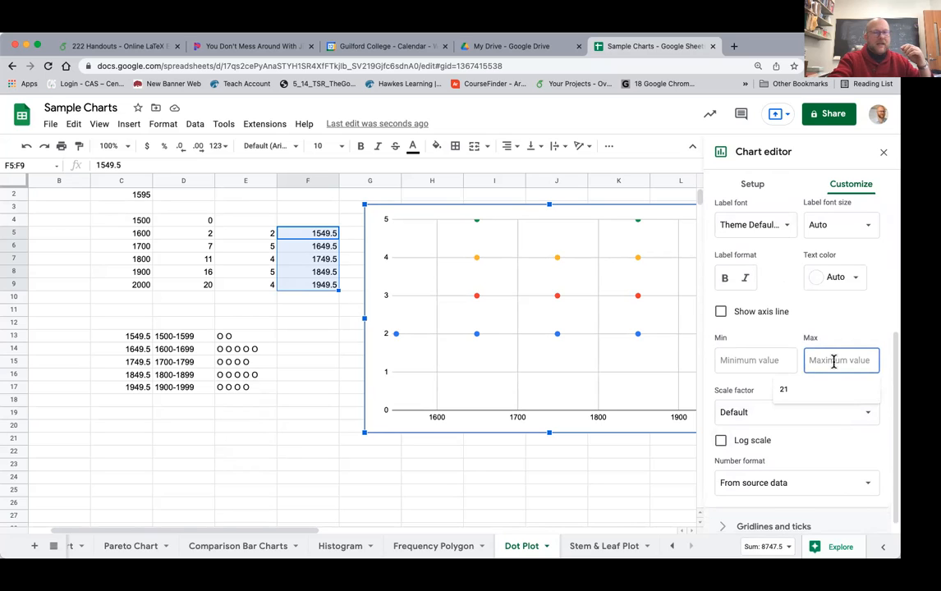
text(6)
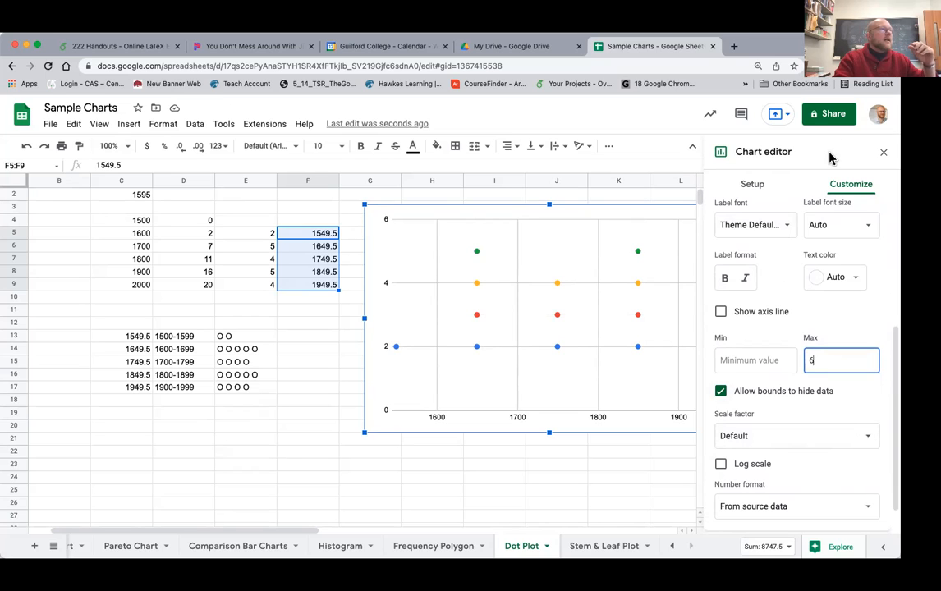
scroll(846, 218, up, 3)
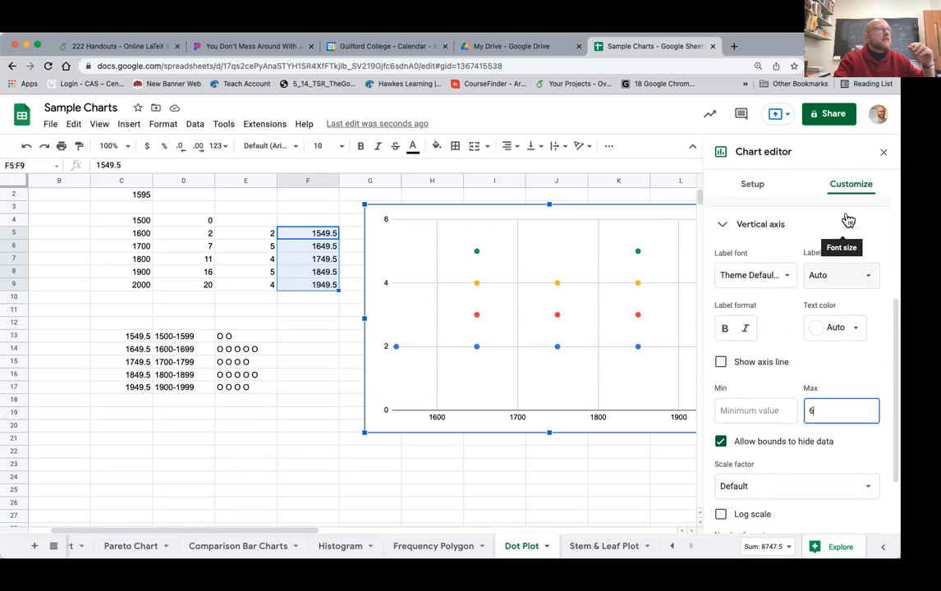
click(729, 305)
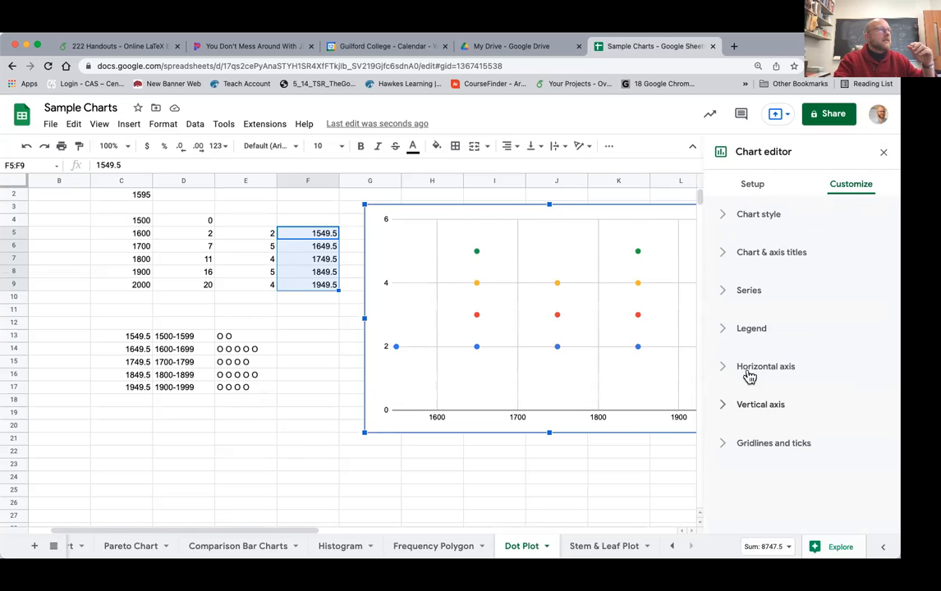
- Review the chart's series ranges against the sequence numbers beneath it, moving the chart down temporarily to uncover them
scroll(616, 416, right, 2)
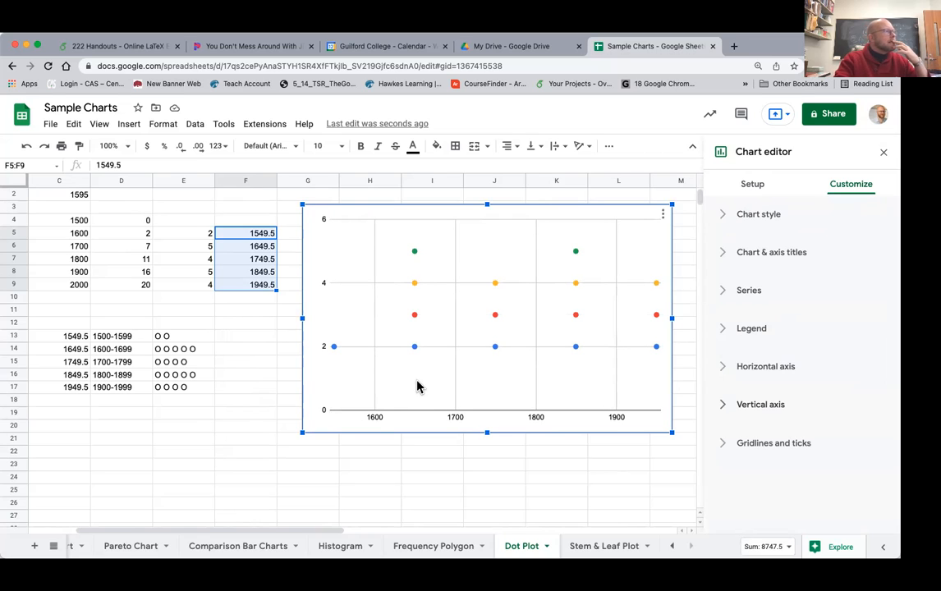
click(757, 187)
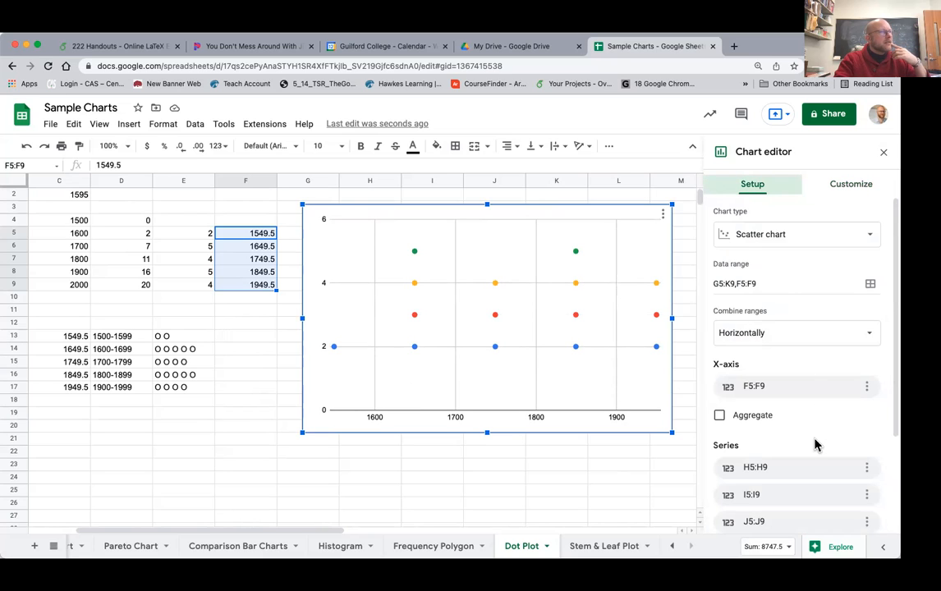
scroll(814, 443, down, 2)
scroll(822, 441, down, 1)
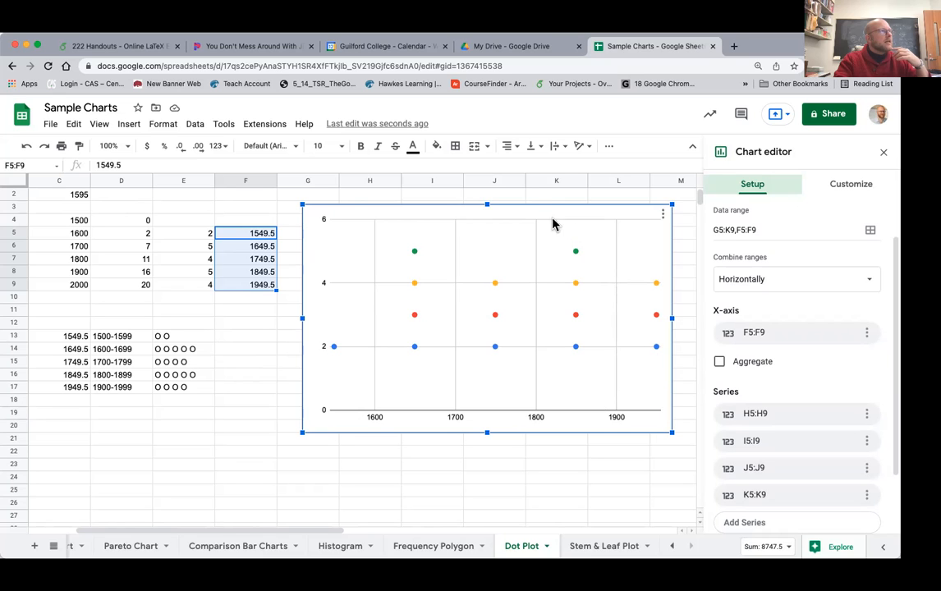
drag(546, 217, 553, 281)
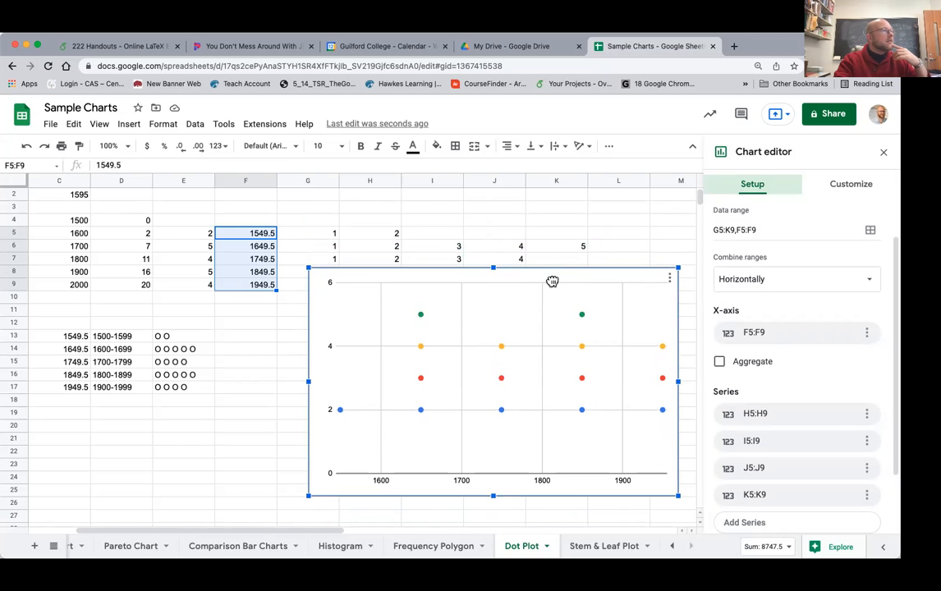
drag(552, 282, 547, 221)
- Try switching the chart's rows and columns, and revert the switch
scroll(812, 428, down, 3)
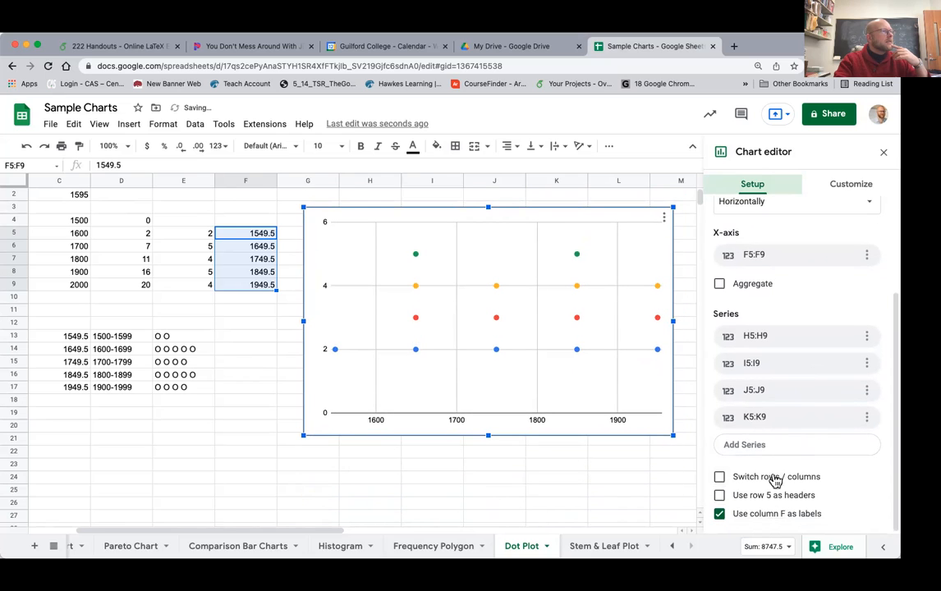
click(724, 481)
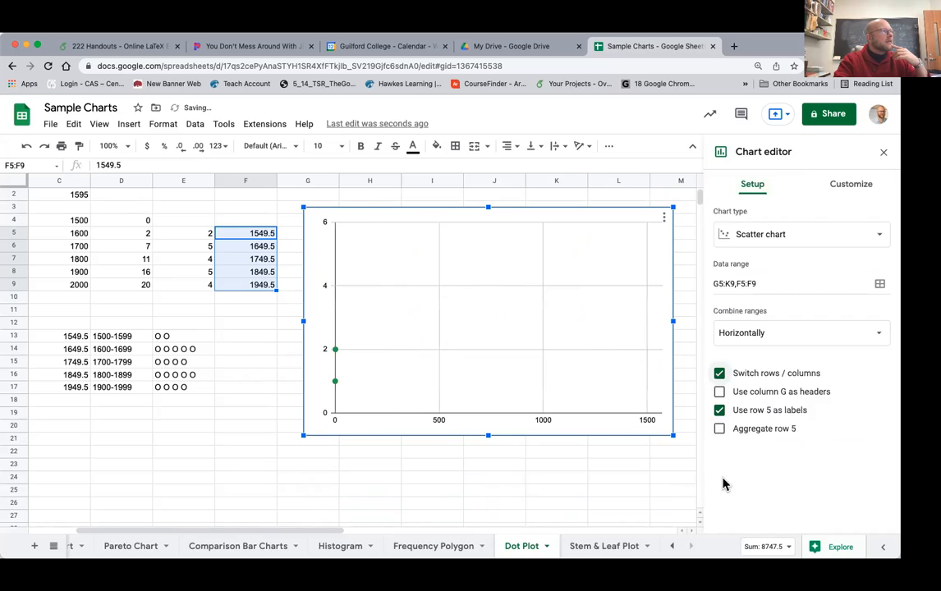
click(720, 373)
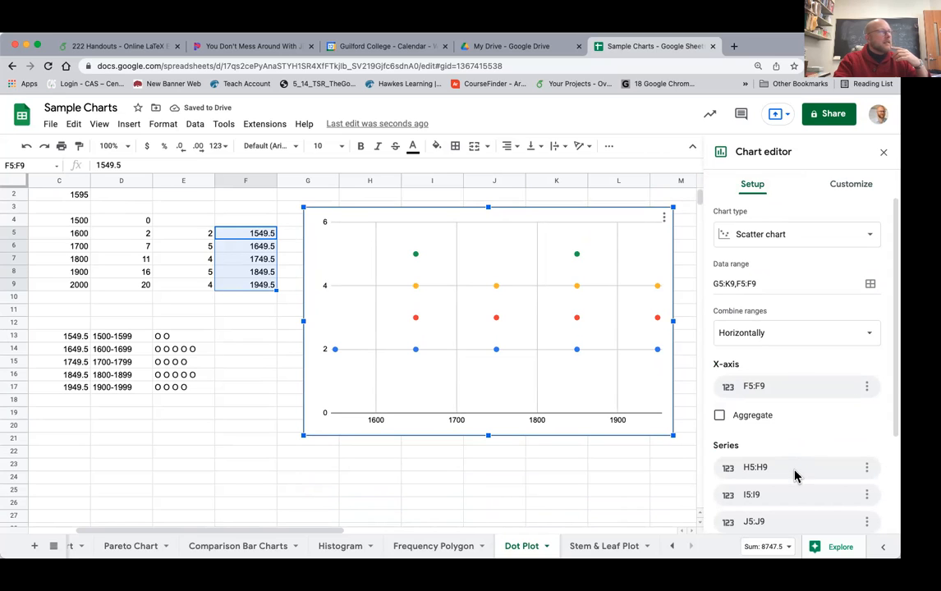
- Add G5:G9 as another data series of the scatter chart
scroll(805, 467, down, 2)
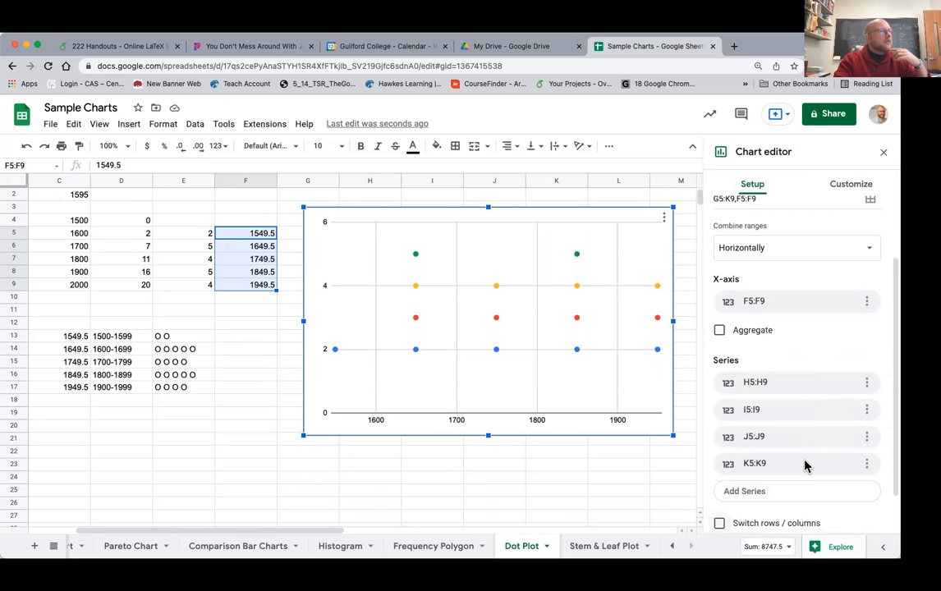
click(794, 474)
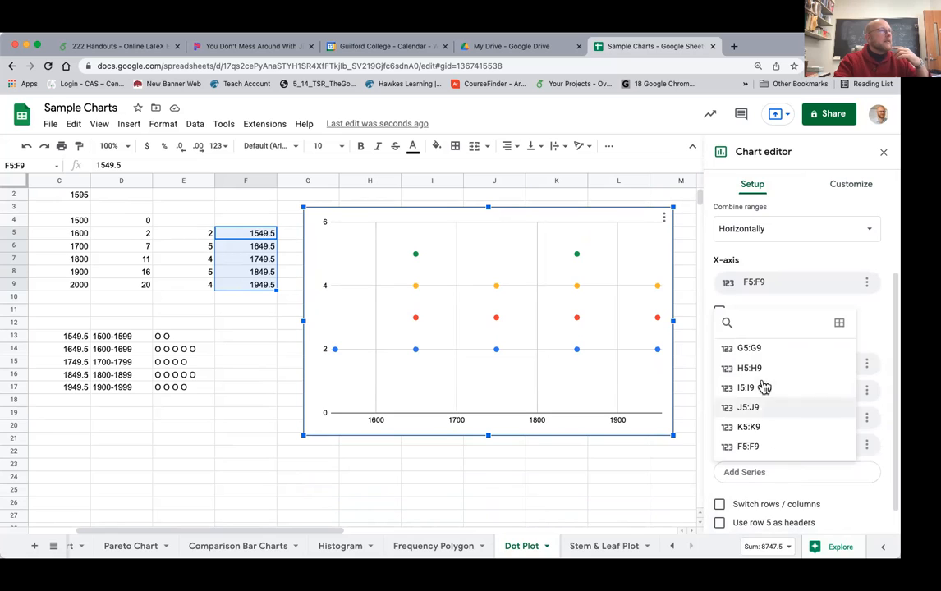
click(750, 349)
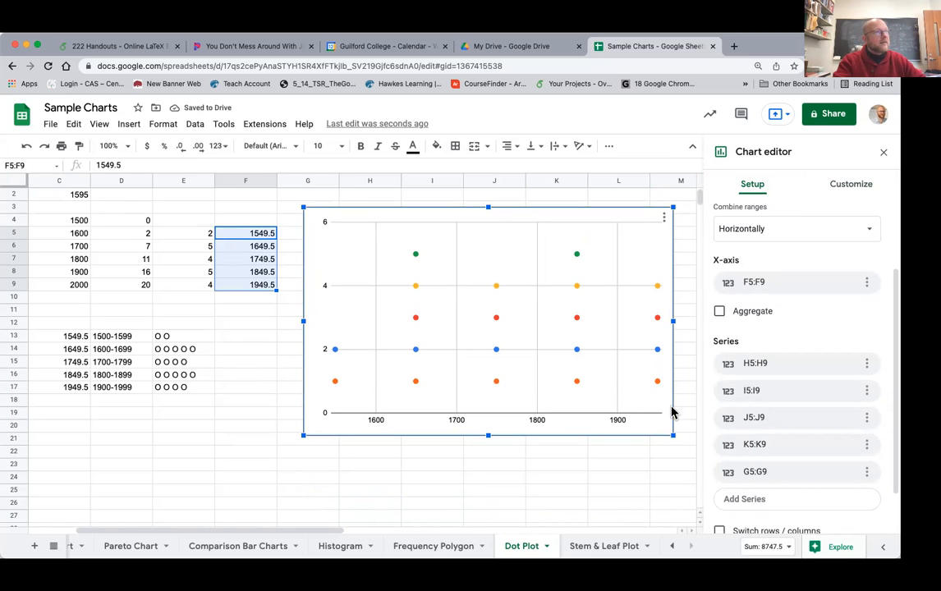
- Examine the chart style options and the format settings that apply to all series
click(846, 191)
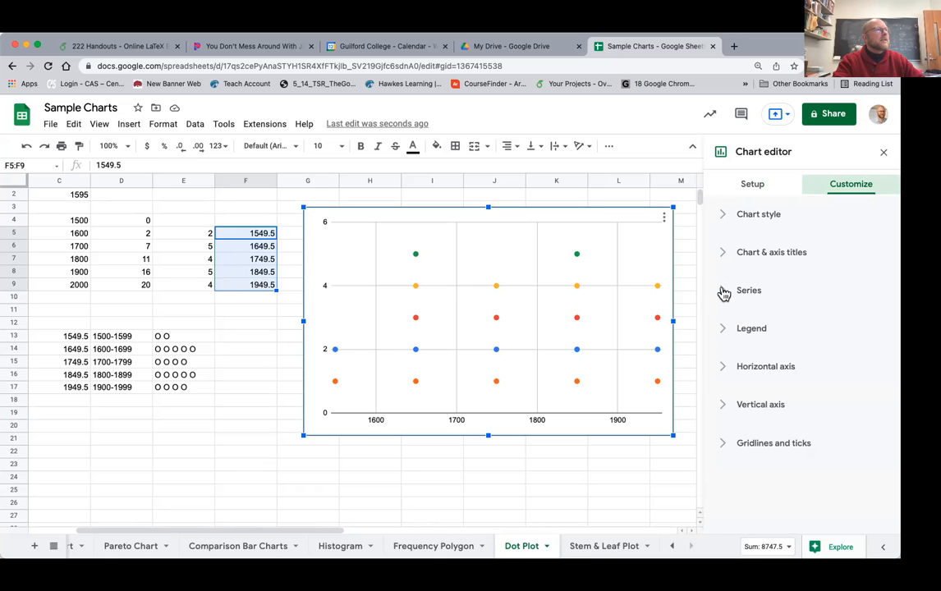
click(724, 215)
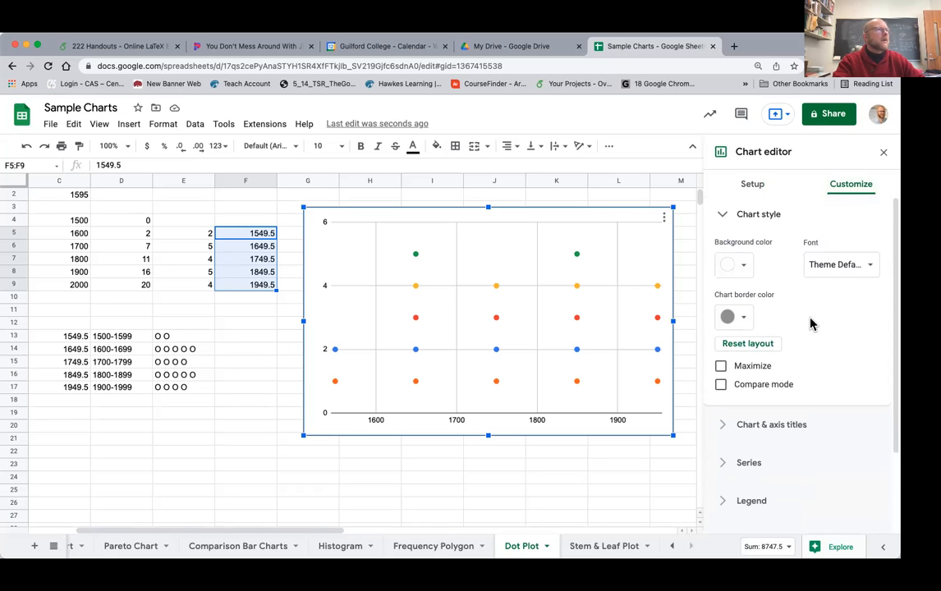
click(727, 215)
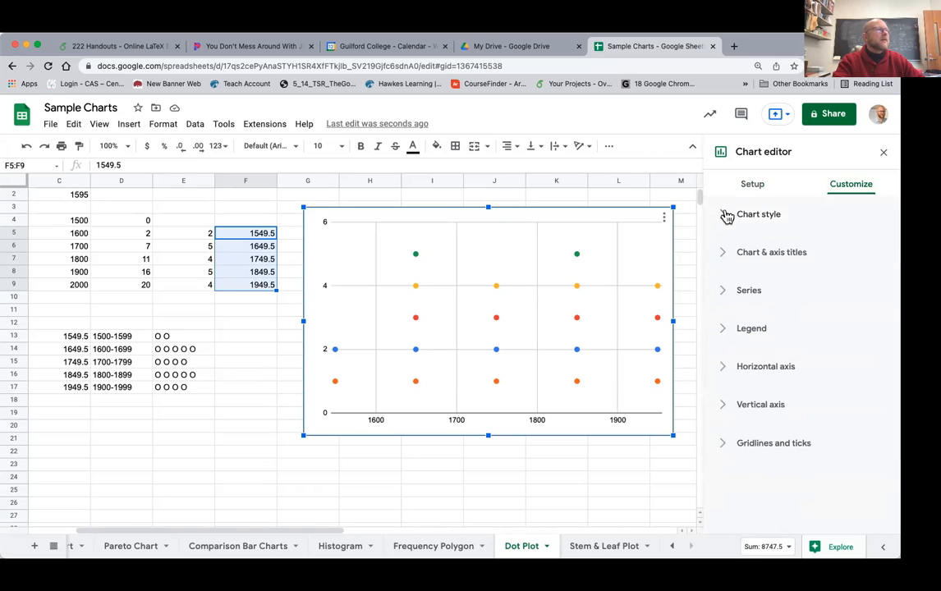
click(731, 295)
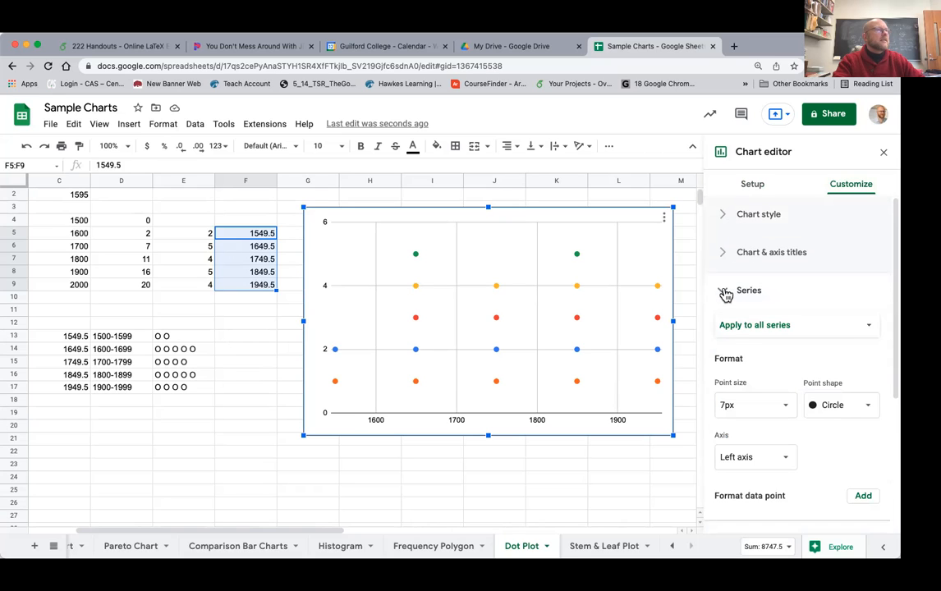
scroll(783, 363, down, 5)
scroll(785, 364, up, 3)
scroll(826, 365, up, 3)
scroll(841, 457, down, 5)
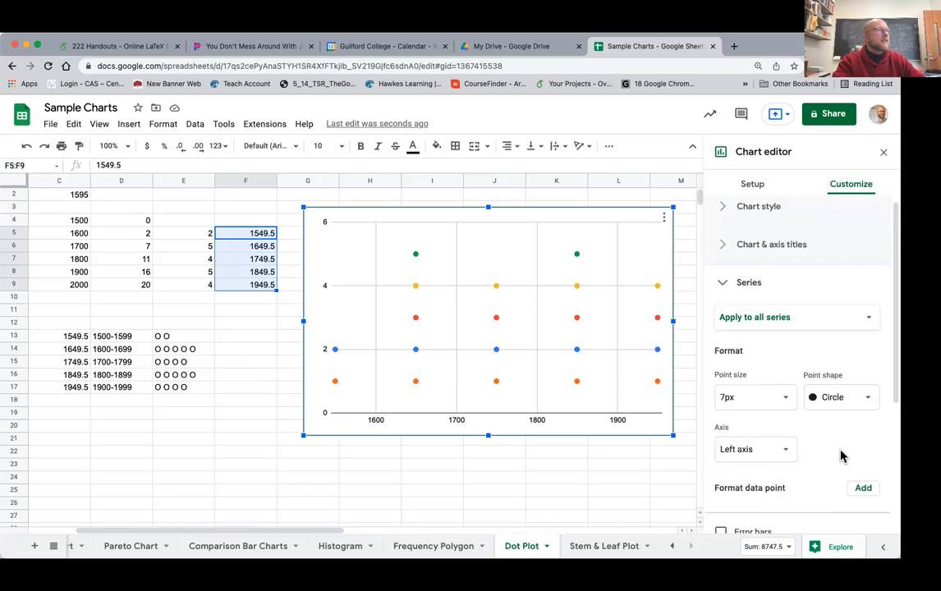
scroll(841, 456, up, 5)
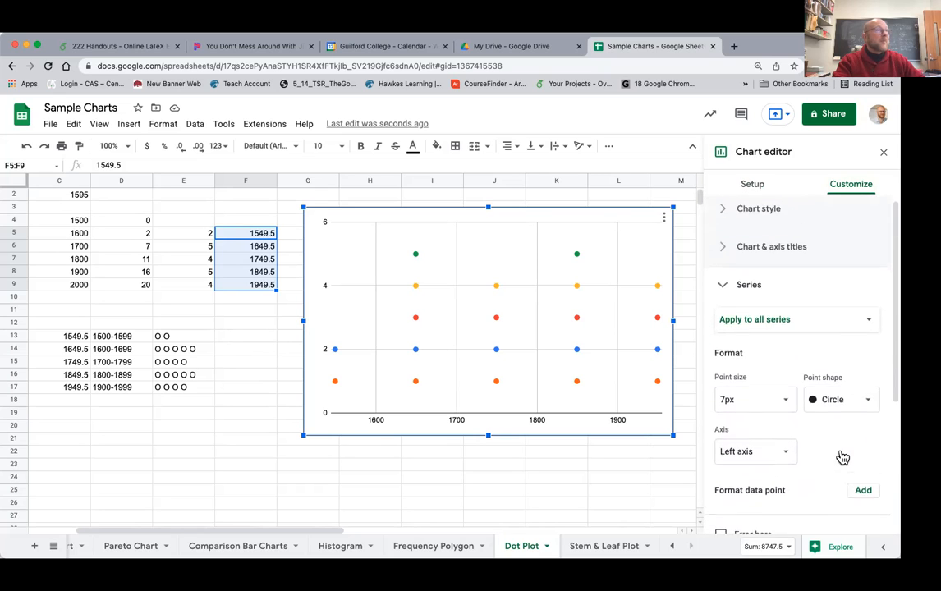
- Close the chart editor and examine the existing plot on the Stem & Leaf Plot sheet at 200% zoom
click(884, 151)
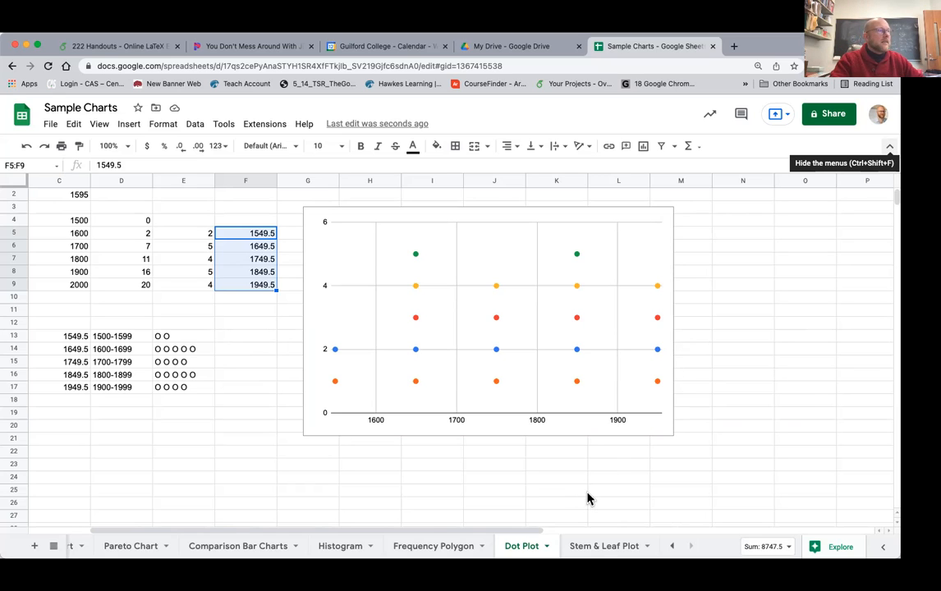
click(604, 548)
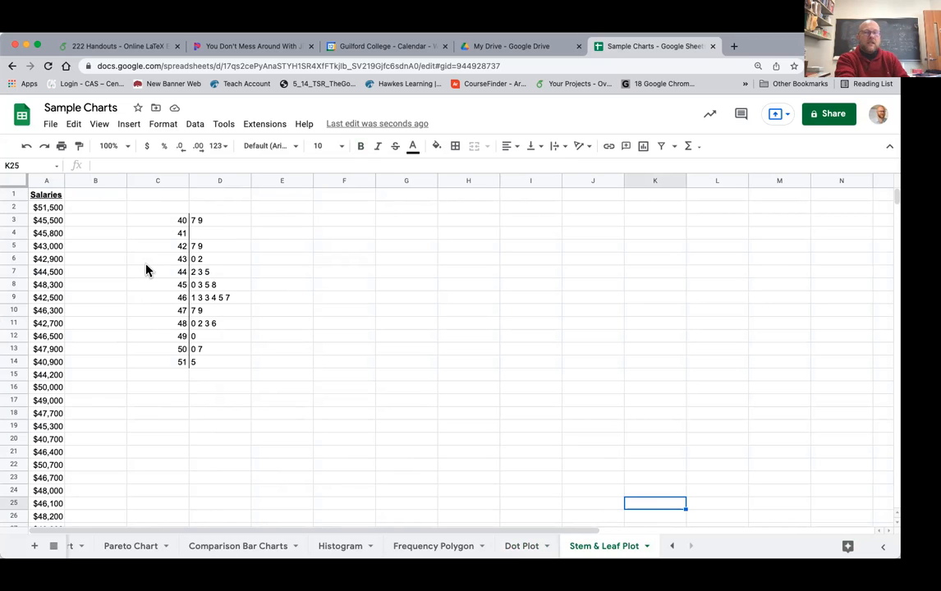
click(129, 155)
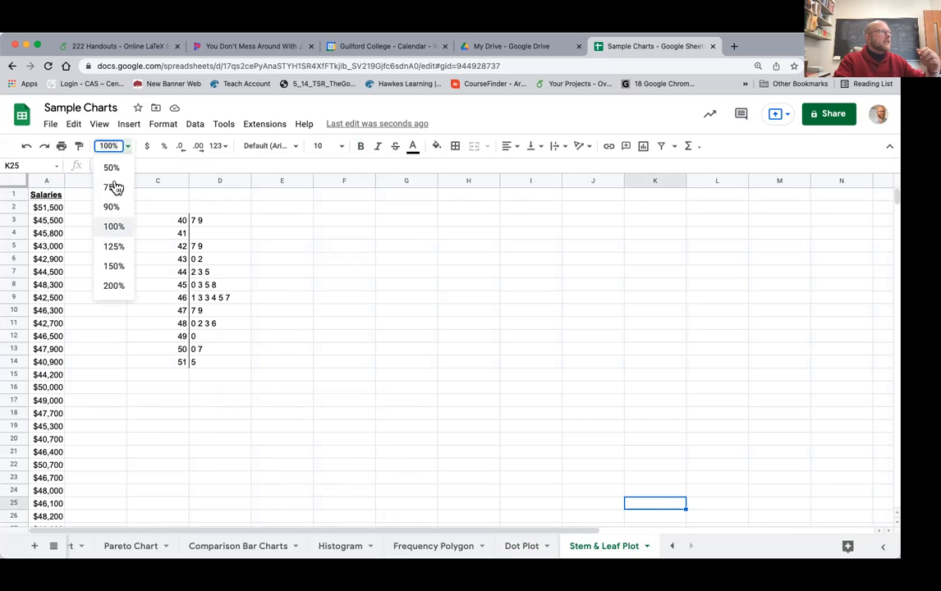
click(106, 289)
scroll(295, 423, down, 3)
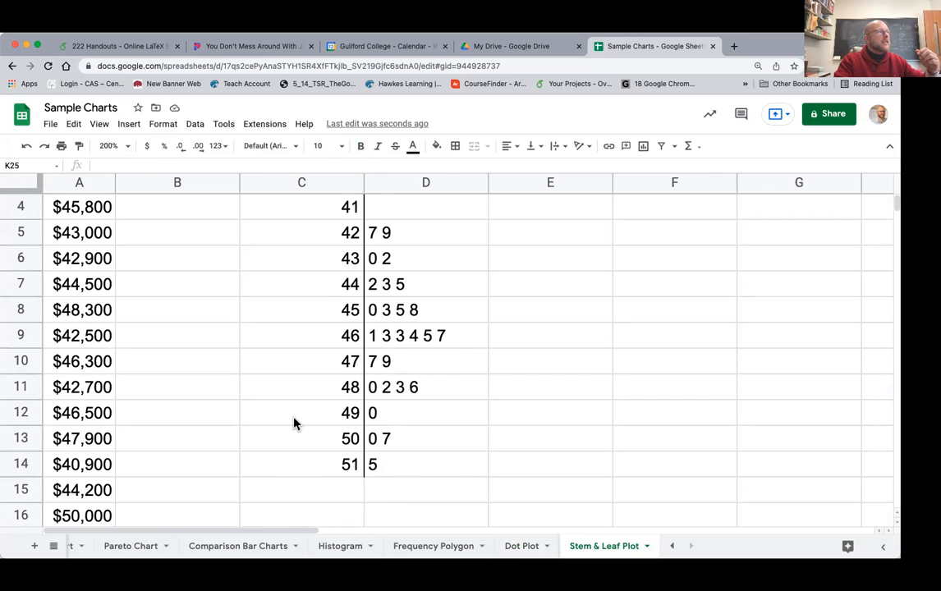
scroll(295, 423, up, 2)
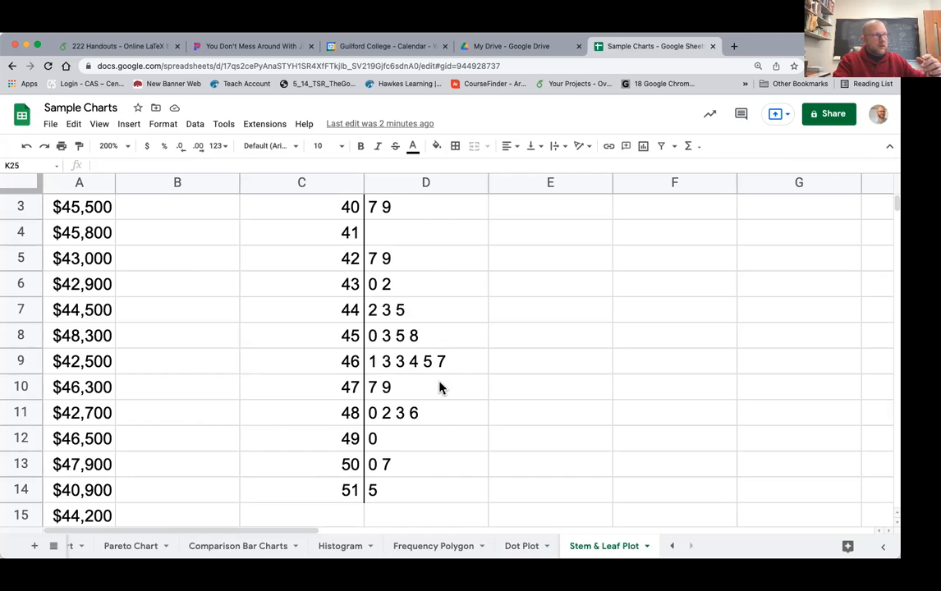
- Clear the contents of the existing stem-and-leaf plot in C3:D14
scroll(447, 400, up, 1)
scroll(448, 400, down, 1)
drag(436, 499, 324, 213)
key(Delete)
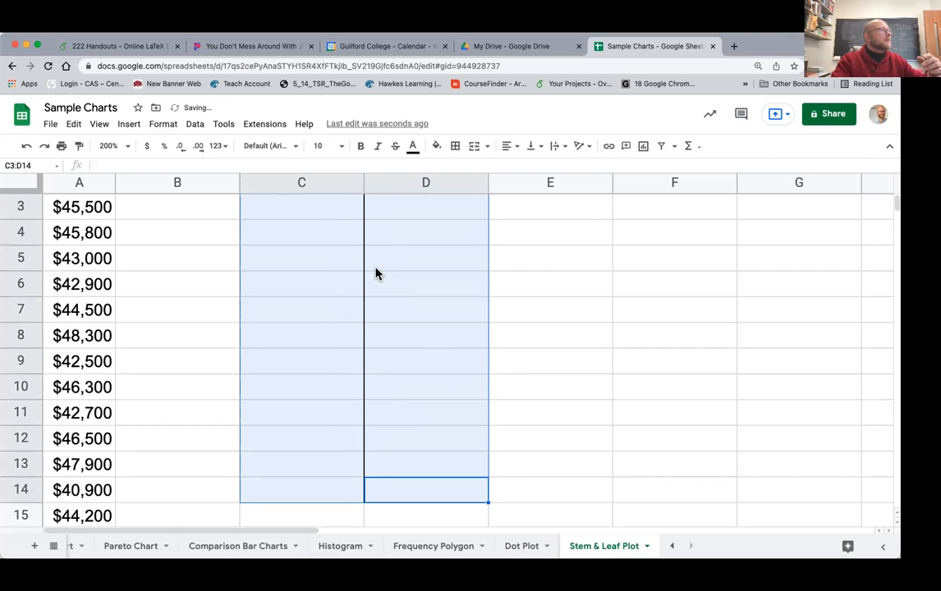
- Delete columns C and D to remove the leftover divider line beside the salary data
click(75, 125)
click(77, 127)
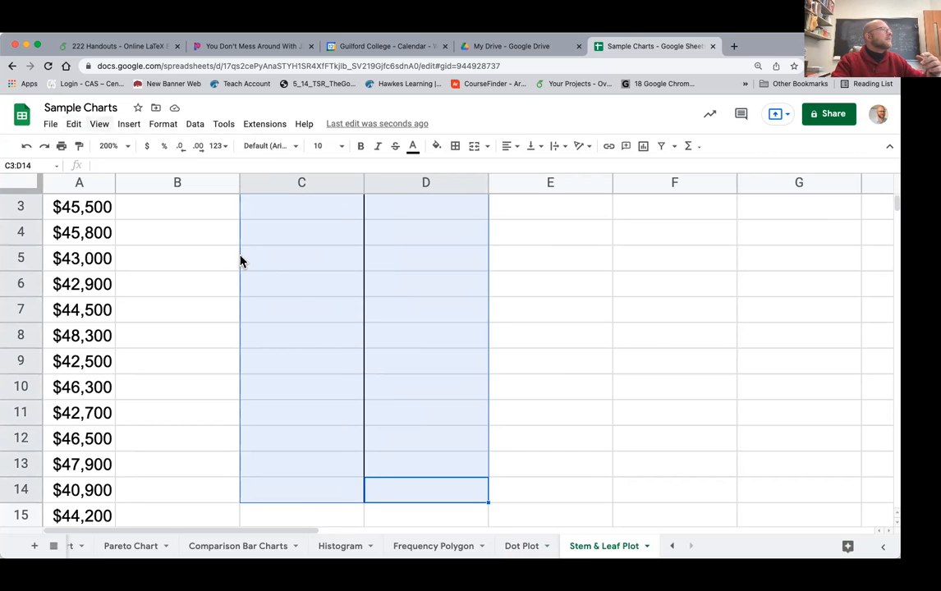
right_click(299, 302)
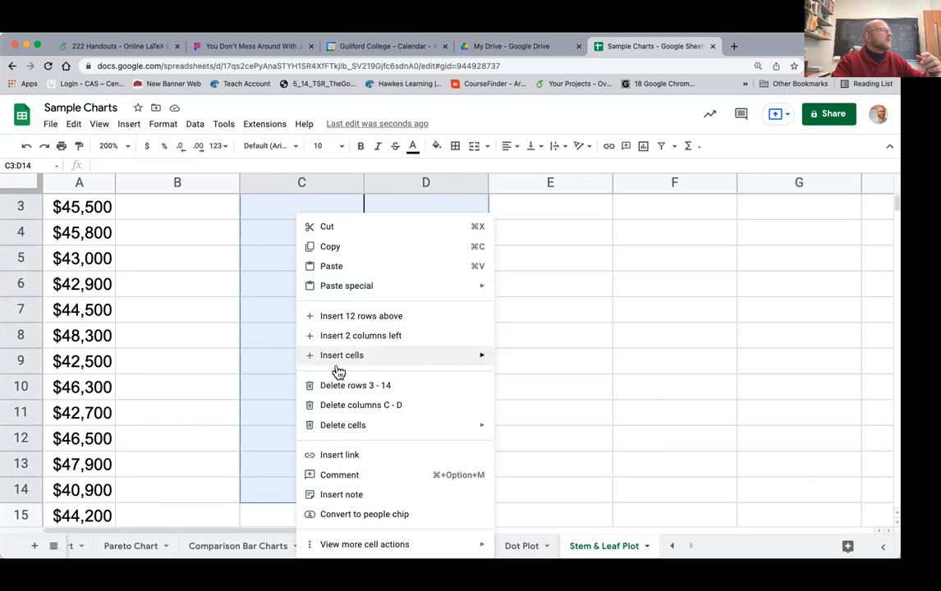
click(349, 406)
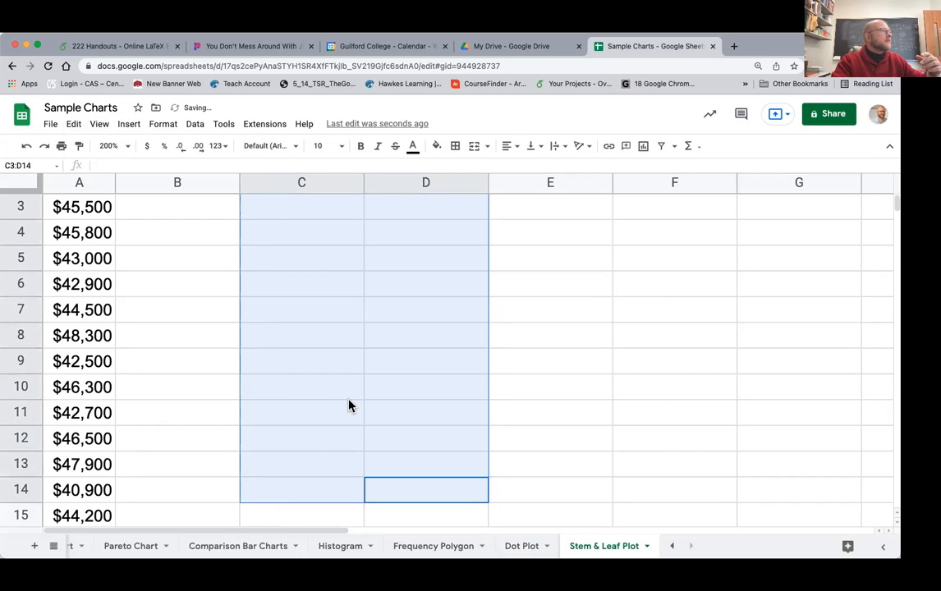
scroll(367, 437, up, 2)
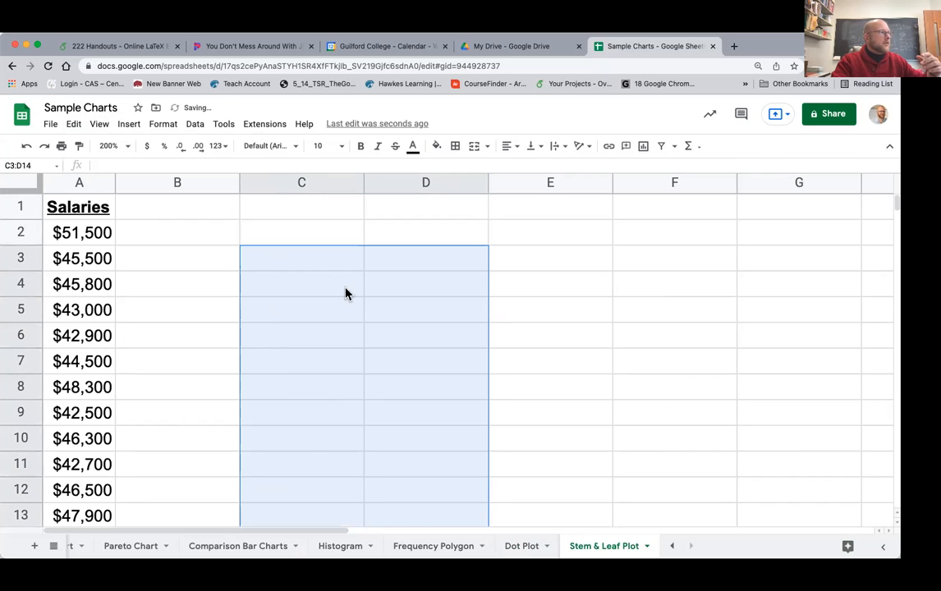
click(327, 236)
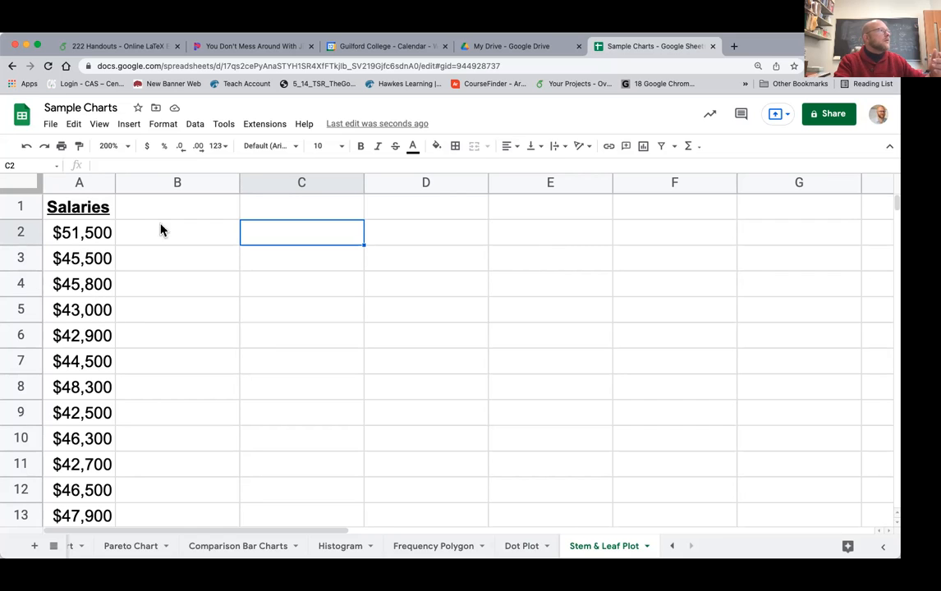
- Reduce the Stem & Leaf Plot sheet's zoom to 75% to view the entire Salaries list at once
click(129, 146)
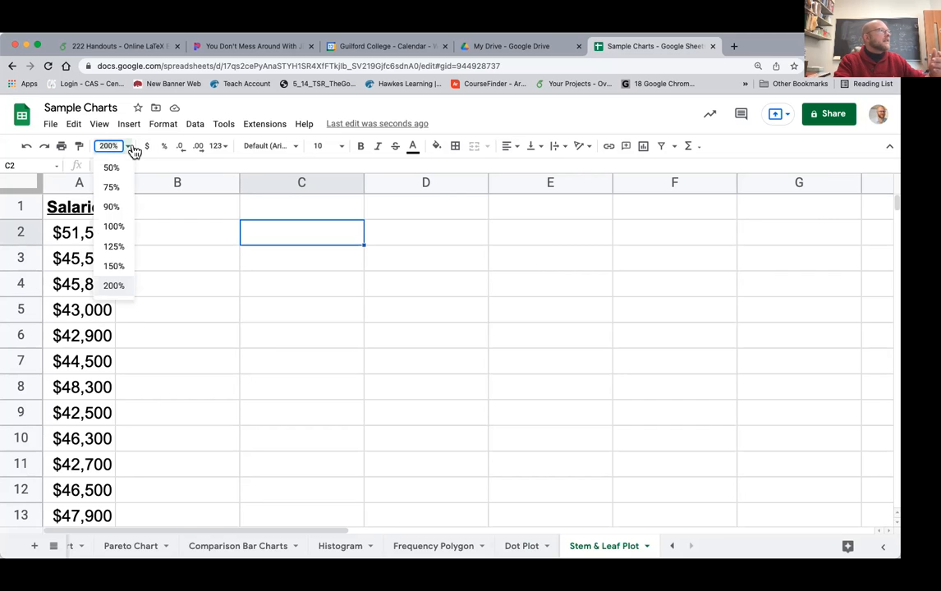
click(114, 228)
scroll(132, 406, down, 3)
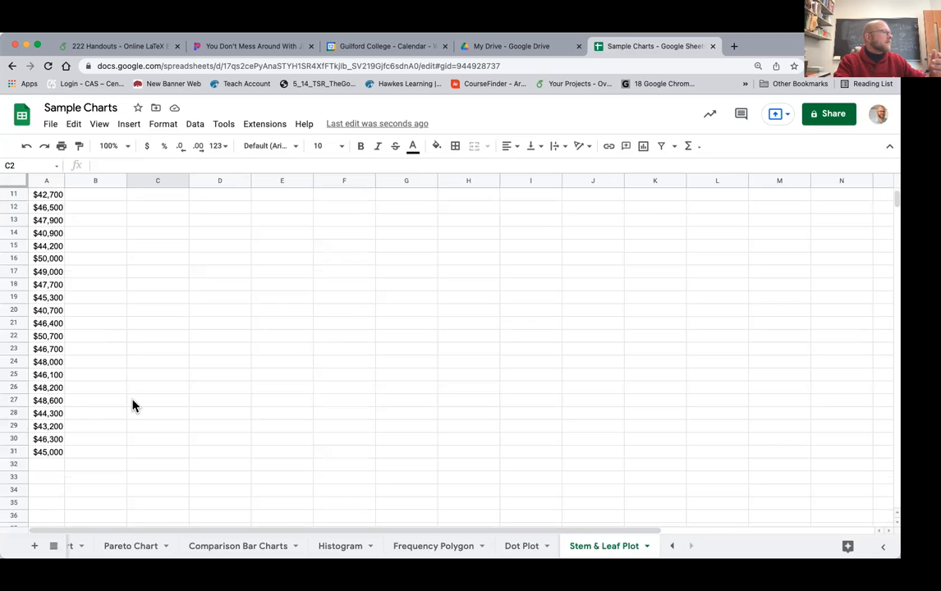
scroll(132, 405, left, 5)
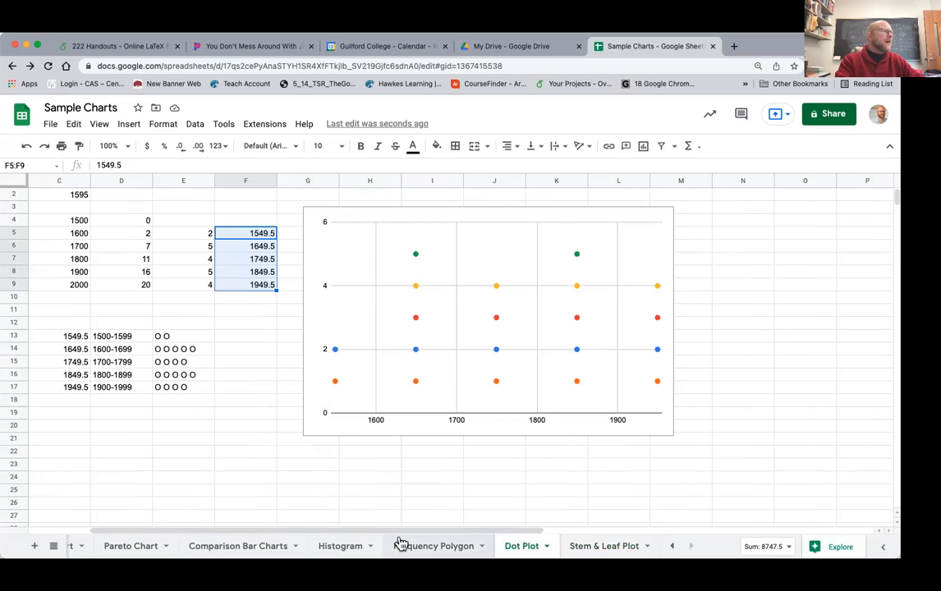
click(605, 549)
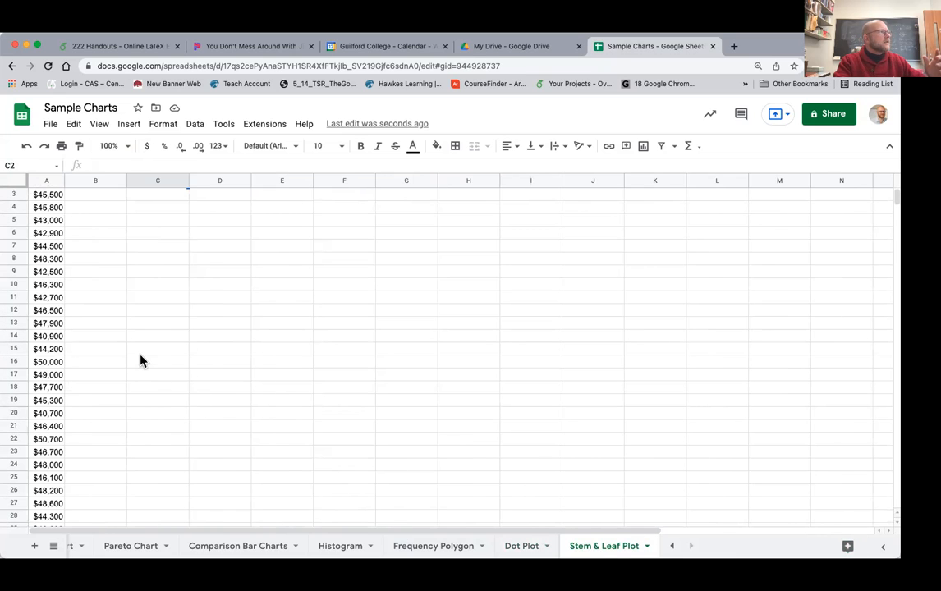
scroll(140, 360, up, 1)
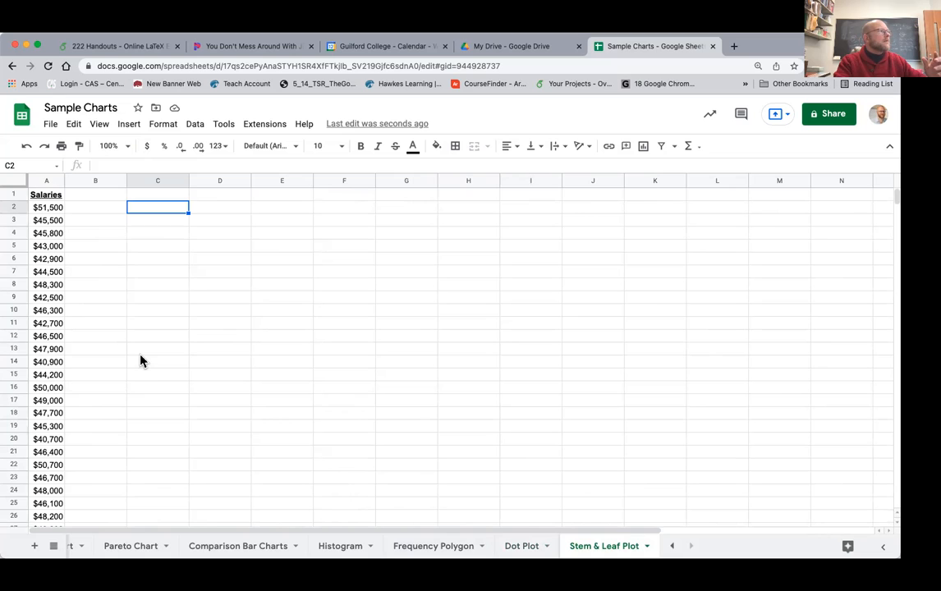
click(127, 146)
click(117, 210)
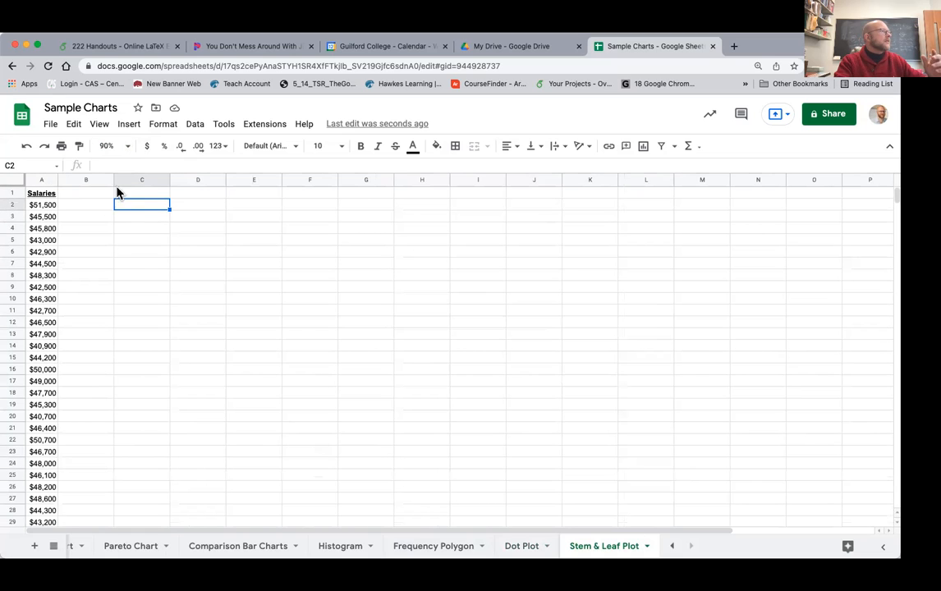
click(127, 150)
click(119, 188)
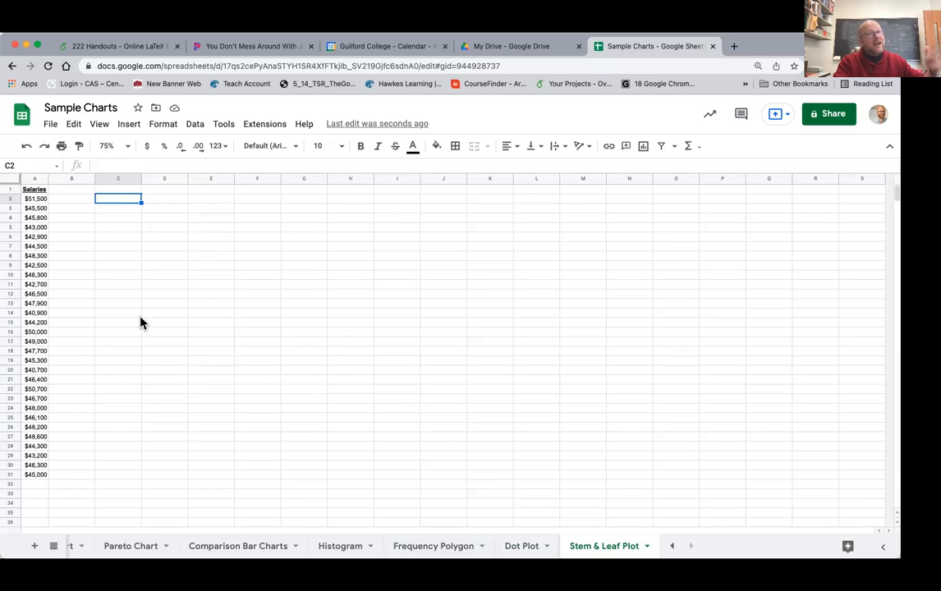
- Sort the salaries in A2:A31 in ascending order by column A
click(36, 201)
drag(36, 205, 38, 481)
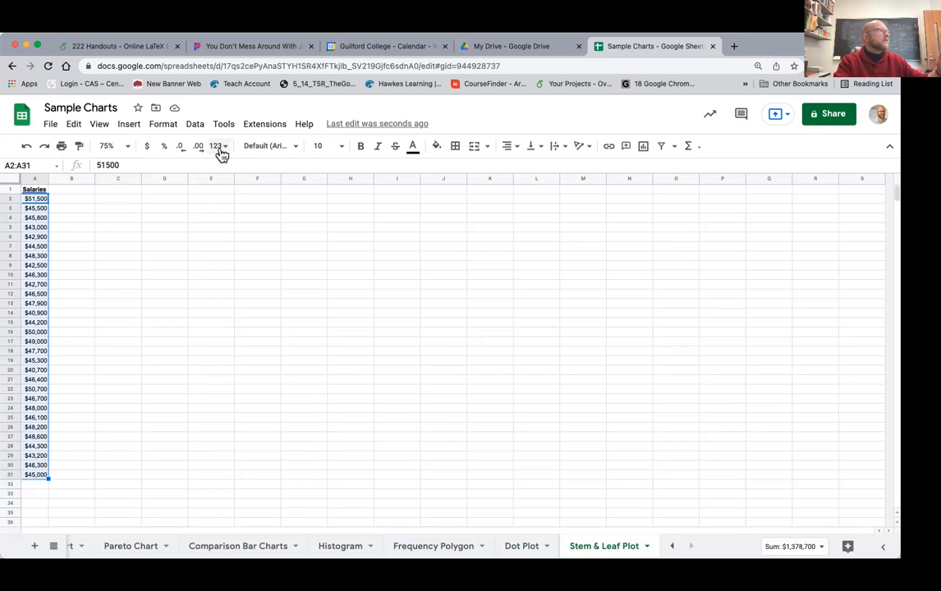
click(199, 127)
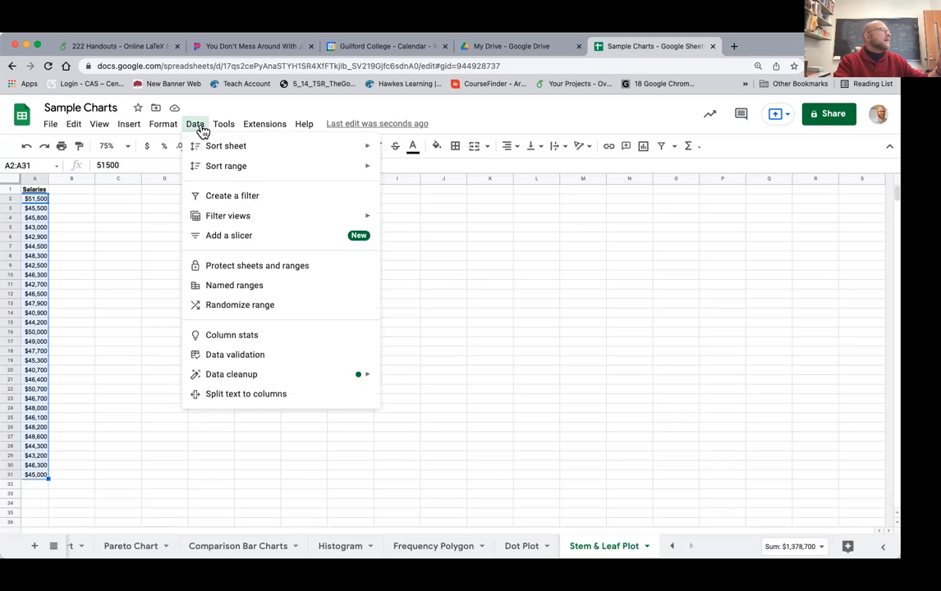
mouse_move(237, 166)
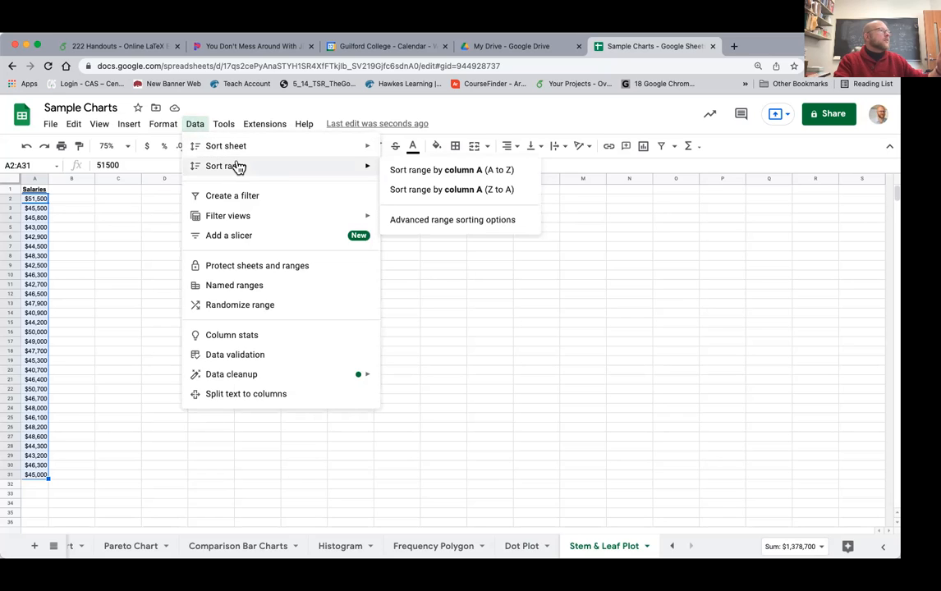
click(400, 173)
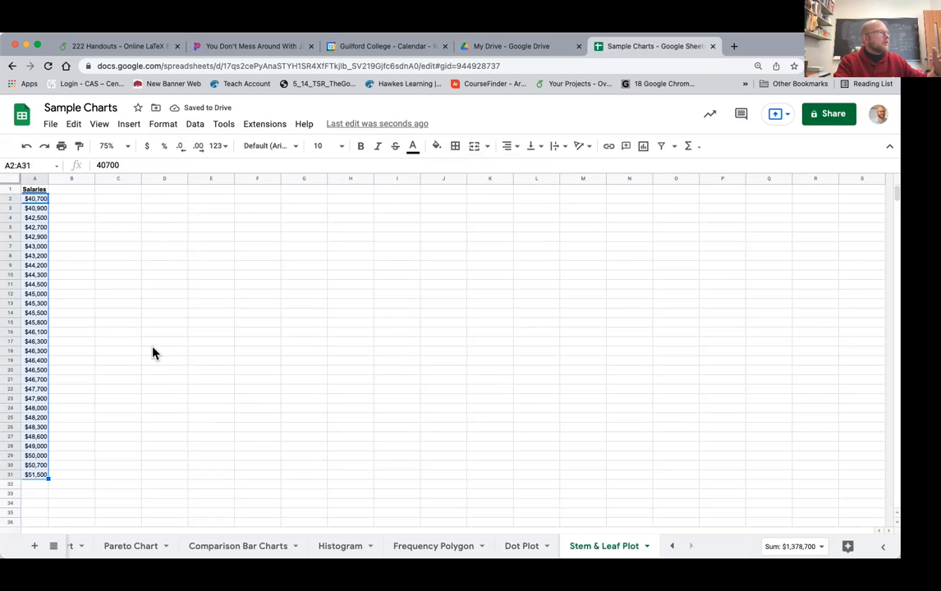
- Restore the sheet zoom to 100% and look through the sorted salaries from lowest to highest
click(125, 147)
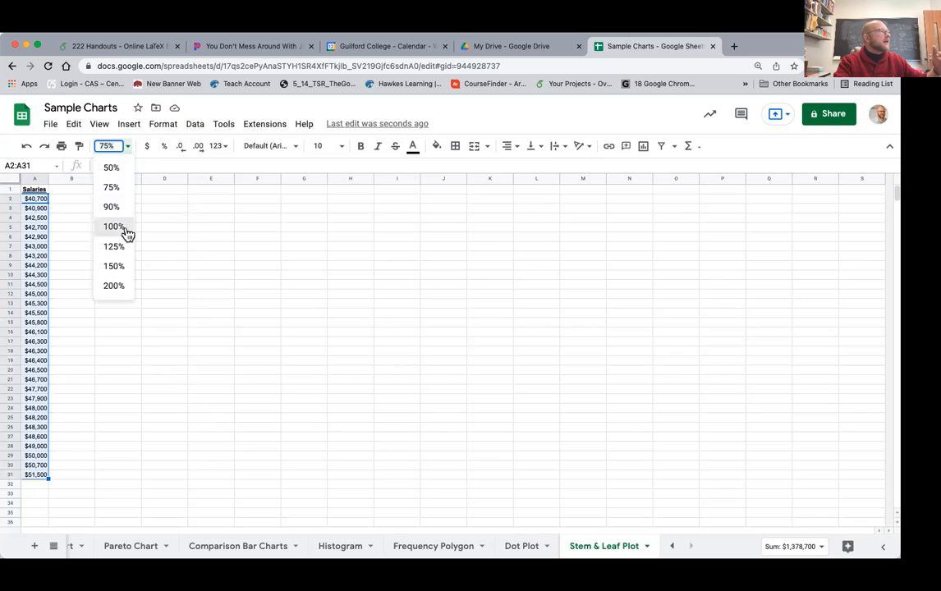
click(124, 229)
click(167, 209)
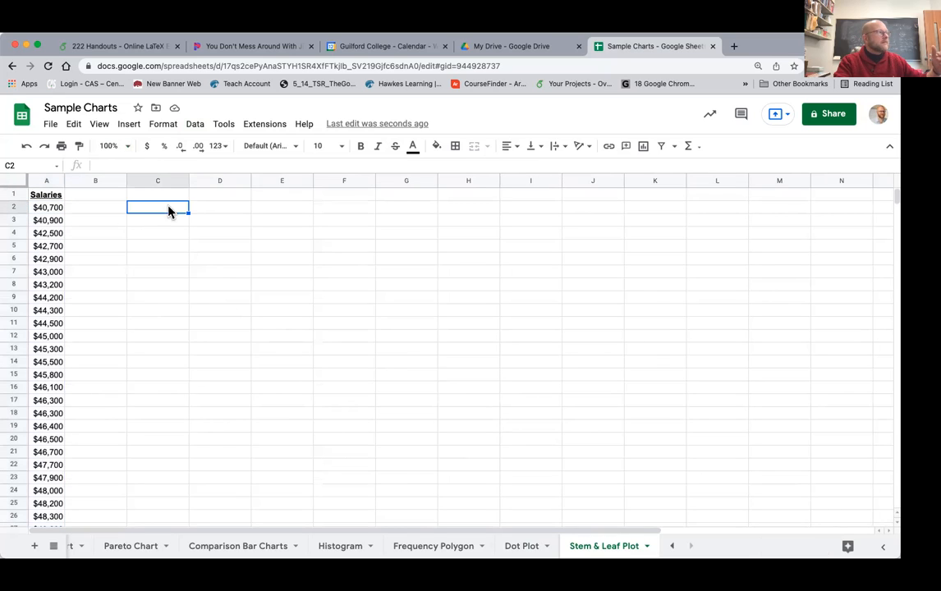
scroll(238, 379, down, 5)
scroll(238, 379, up, 3)
scroll(238, 379, left, 2)
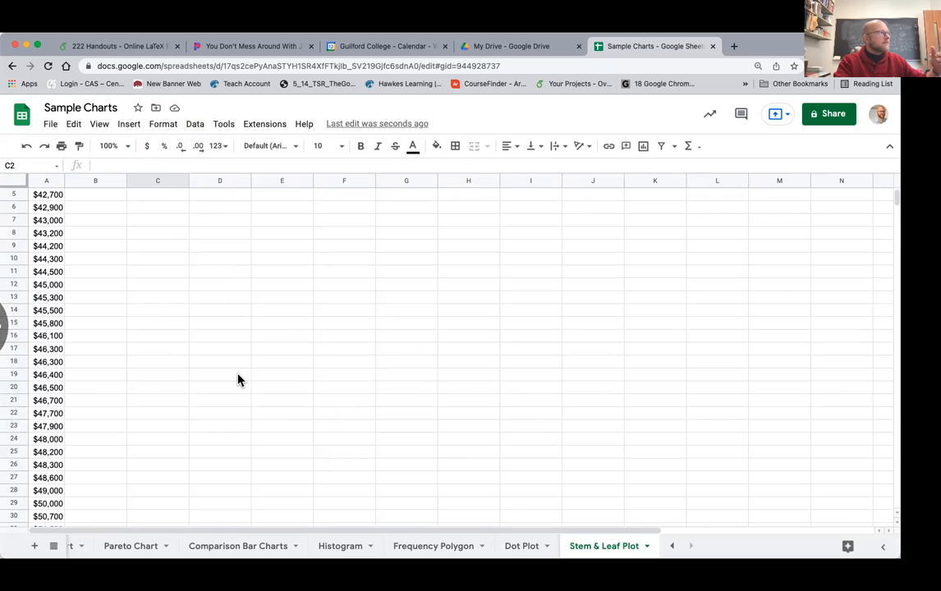
scroll(238, 379, up, 2)
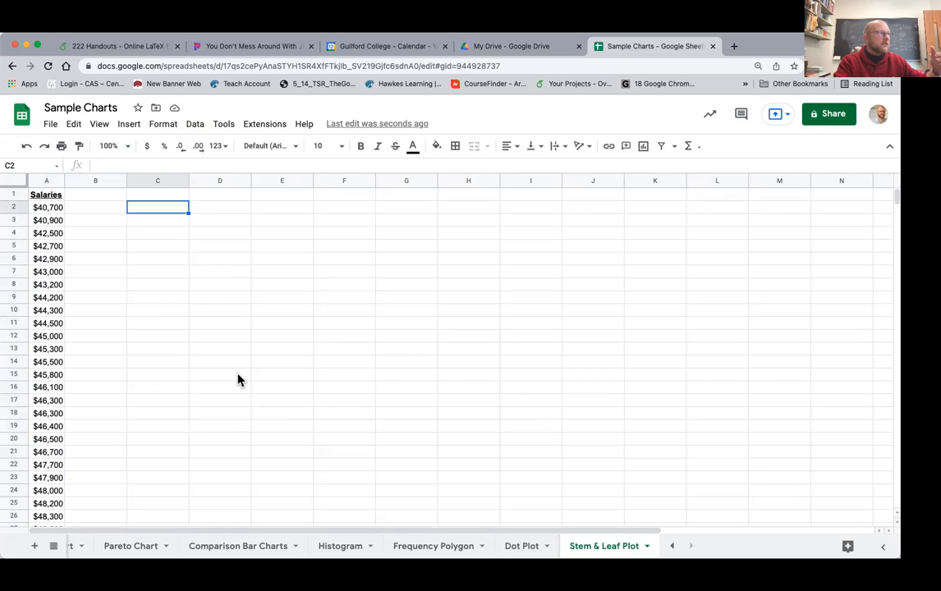
- Enter the first stems 40, 41 and 42 in cells D7 to D9
click(215, 276)
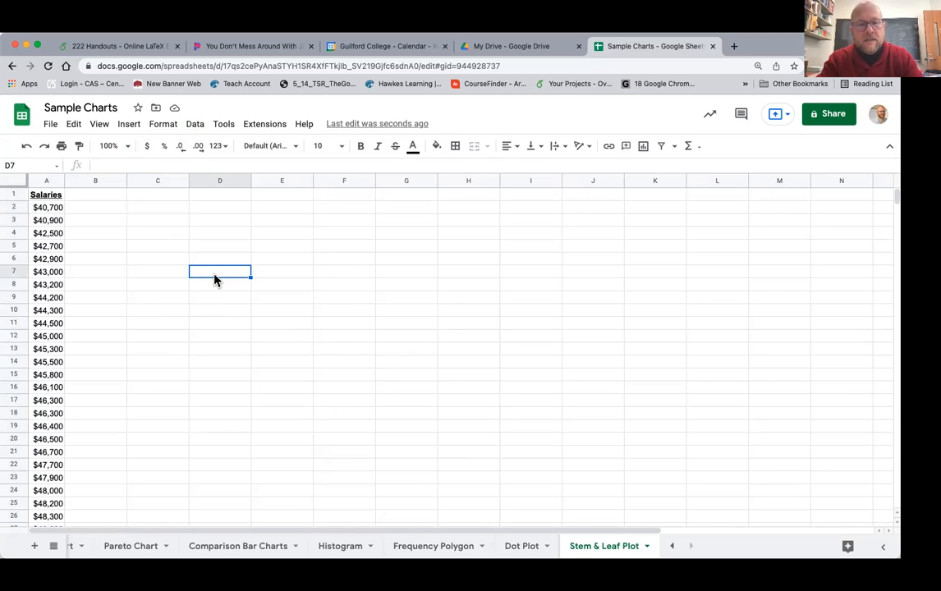
text(40)
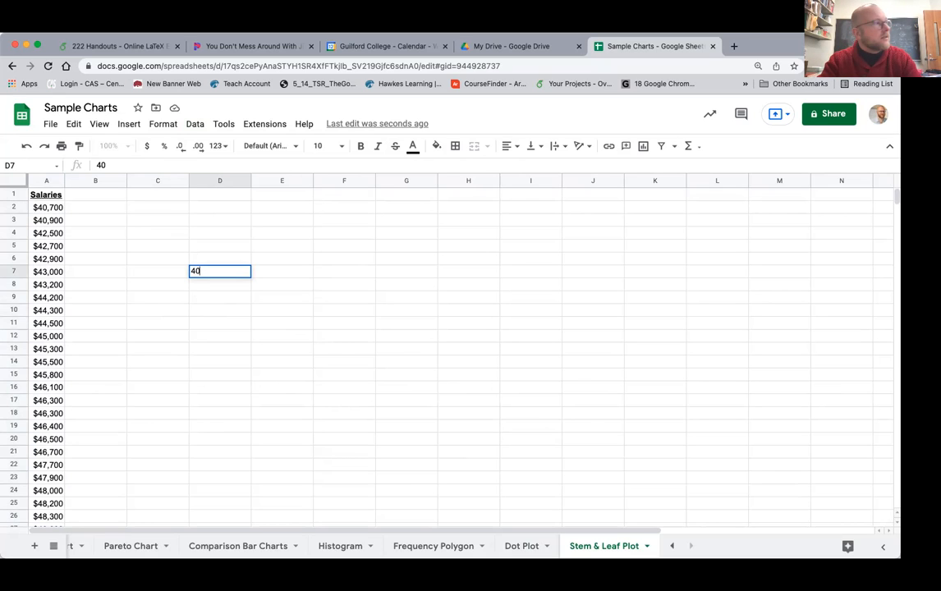
key(Return)
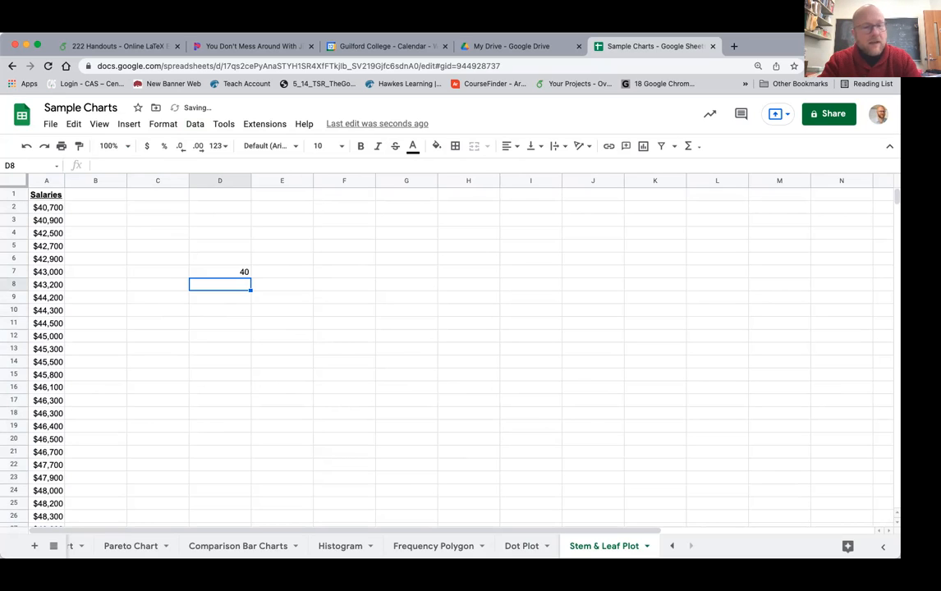
text(41)
key(Return)
text(42)
key(Return)
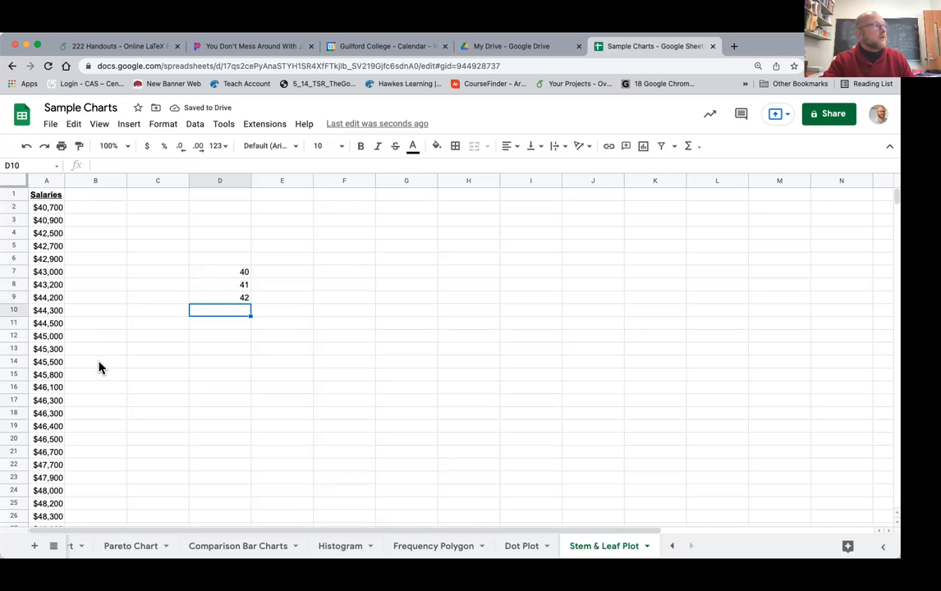
- Check the highest salary and autofill the stem series from D7:D9 down to 58 in D25
scroll(102, 375, down, 5)
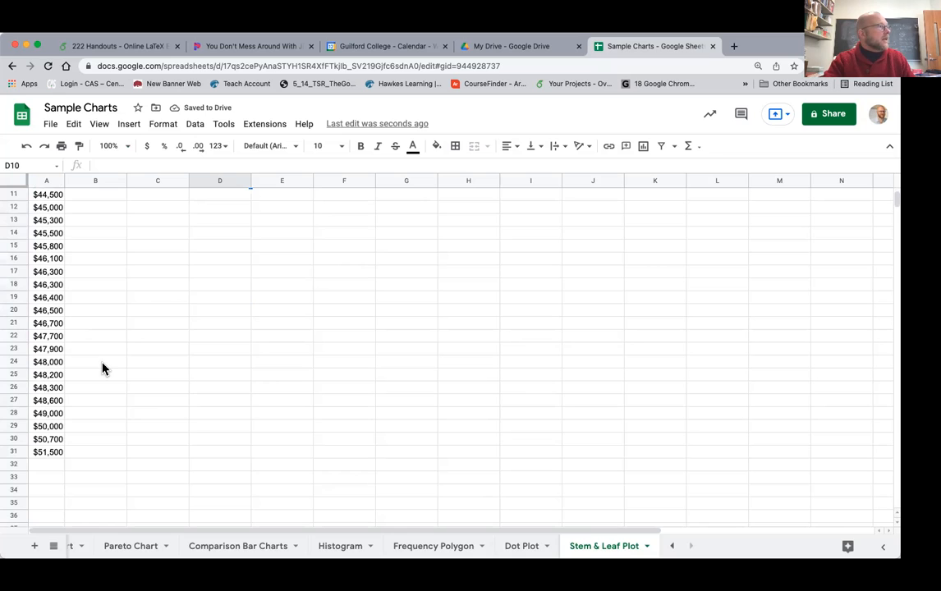
scroll(102, 369, up, 2)
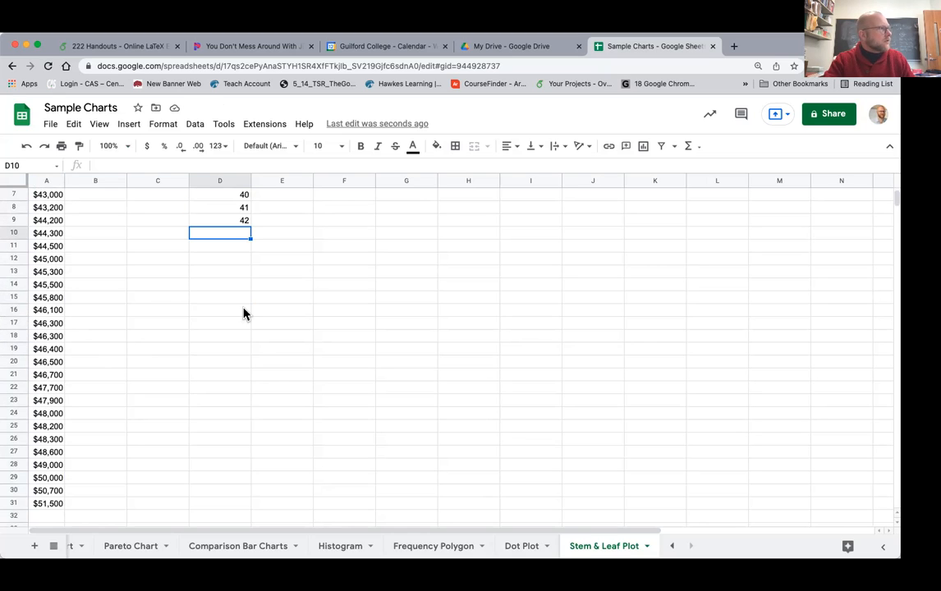
scroll(245, 311, up, 3)
drag(242, 269, 241, 300)
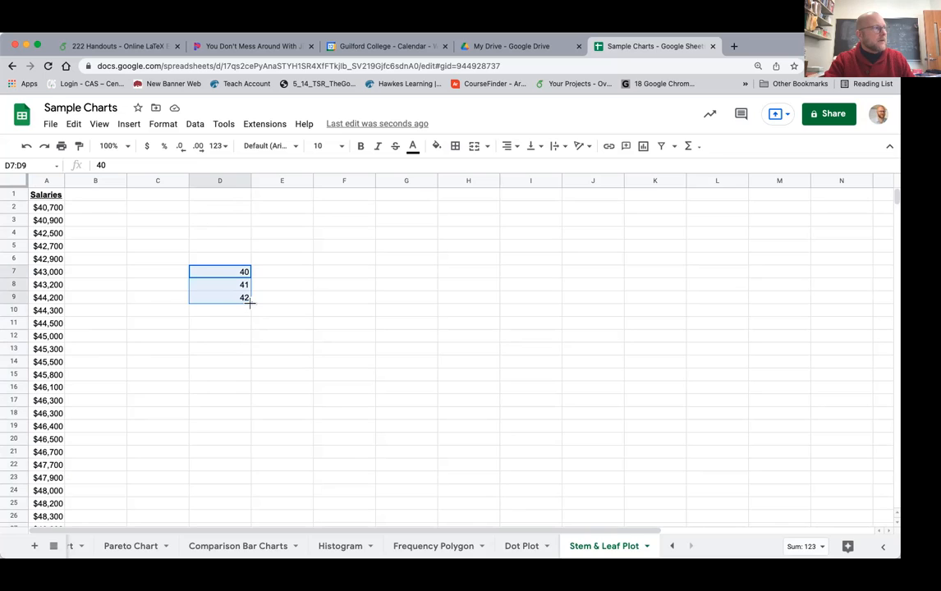
drag(250, 302, 244, 507)
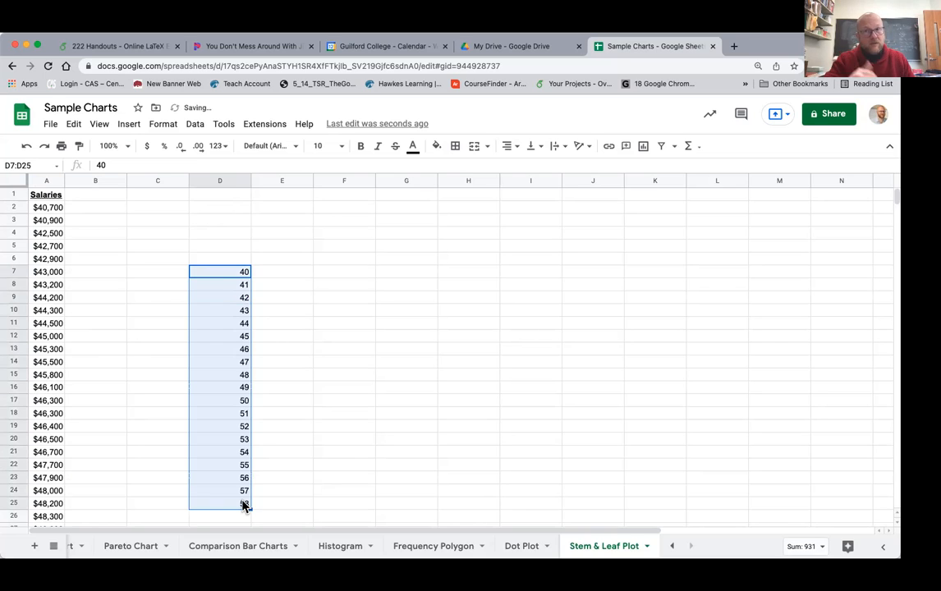
- Clear the surplus stems 52 to 58 from D19:D25 and add a medium-thick solid right border to the stems in D7:D18
drag(243, 425, 244, 505)
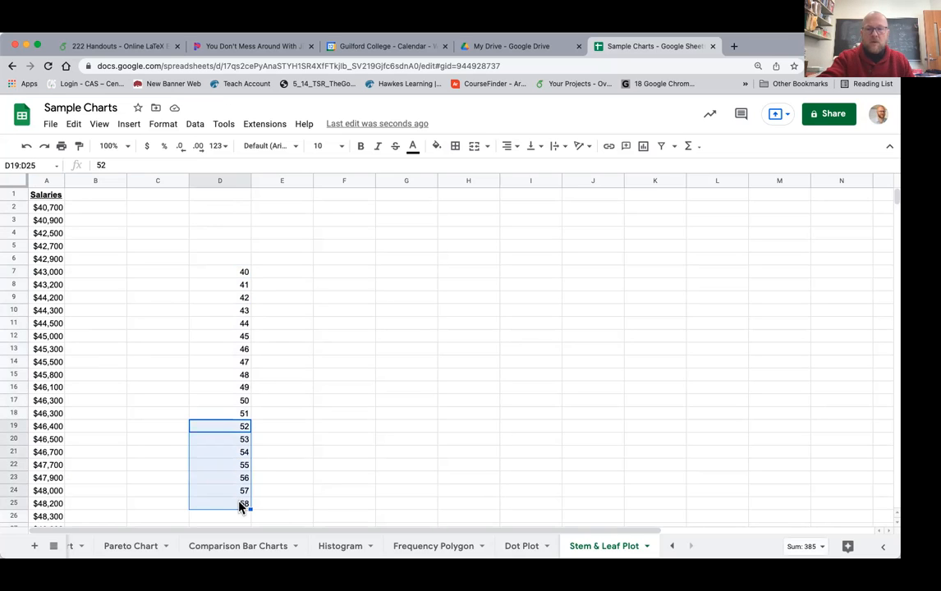
key(BackSpace)
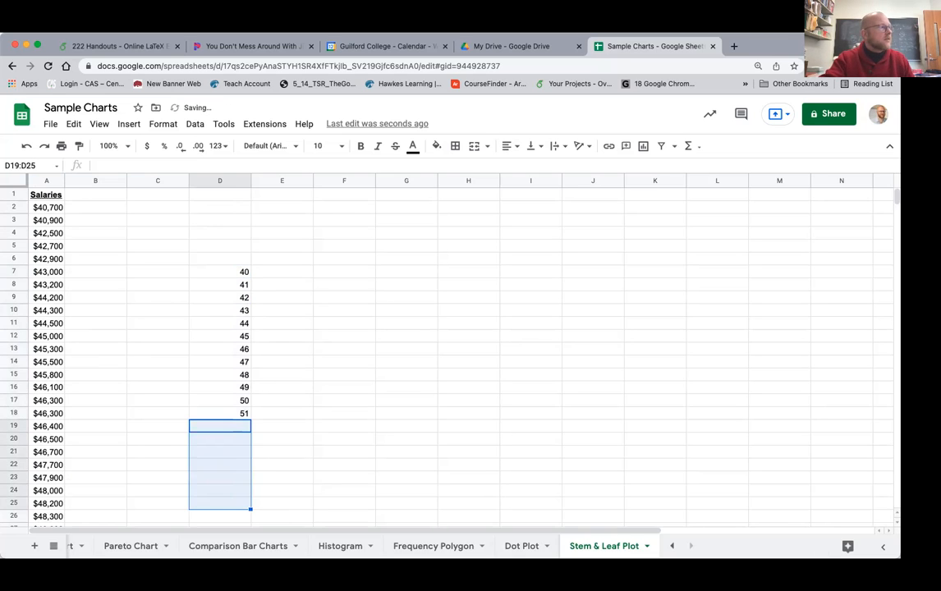
click(225, 277)
drag(227, 275, 232, 422)
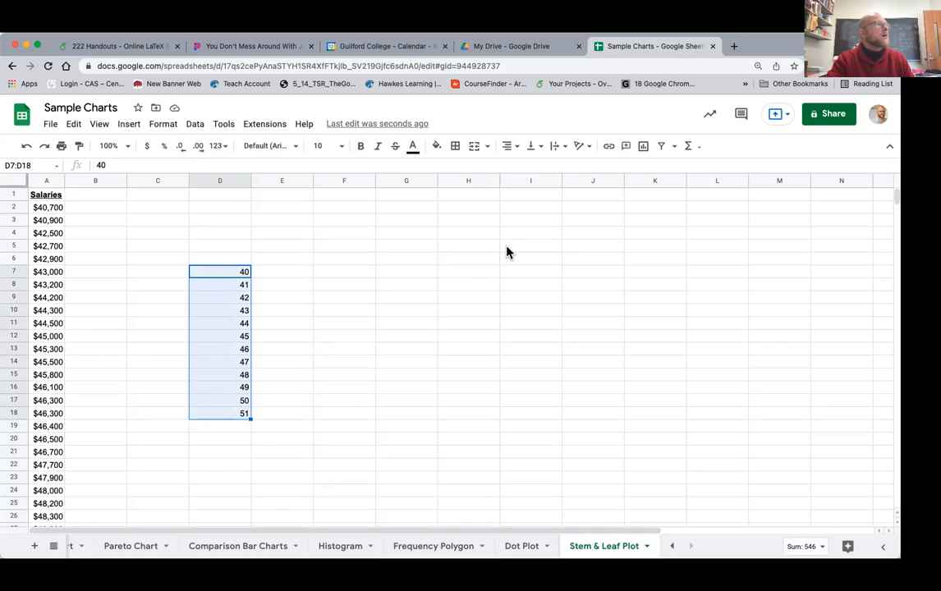
click(458, 149)
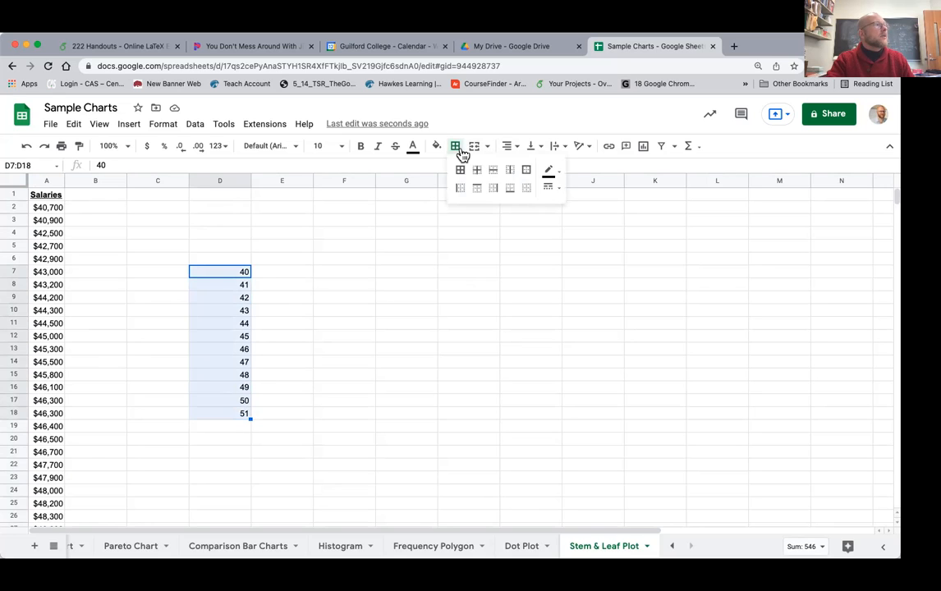
click(494, 189)
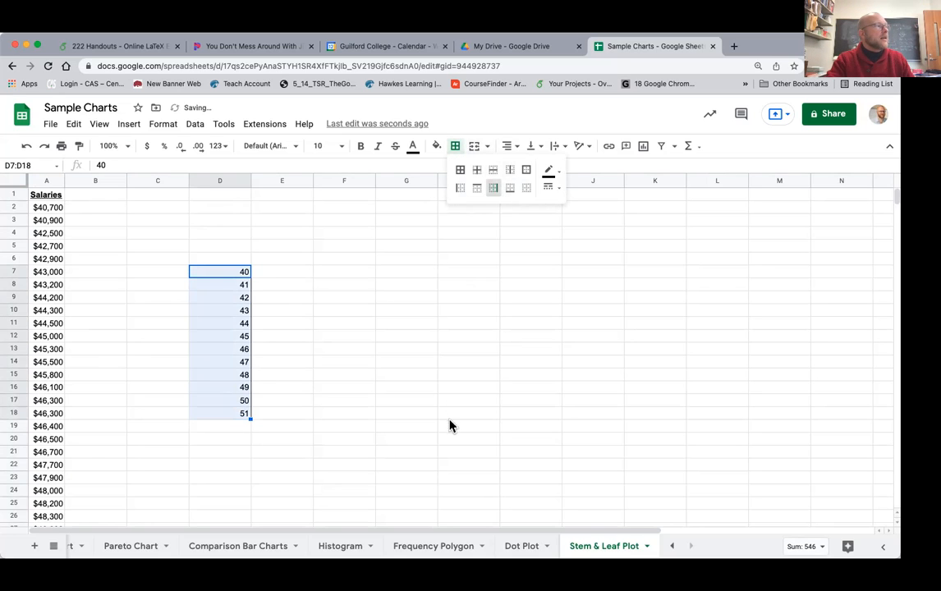
click(551, 188)
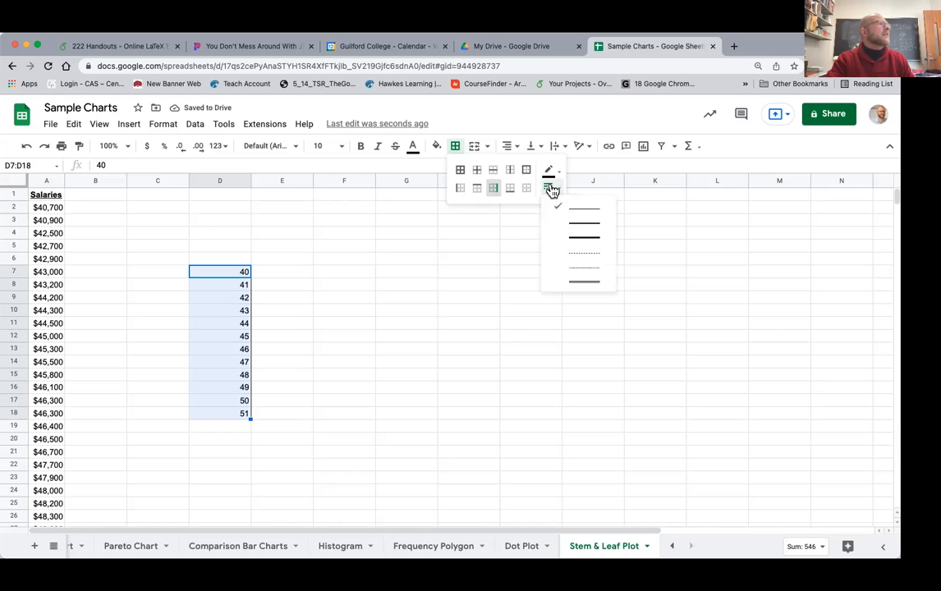
click(578, 223)
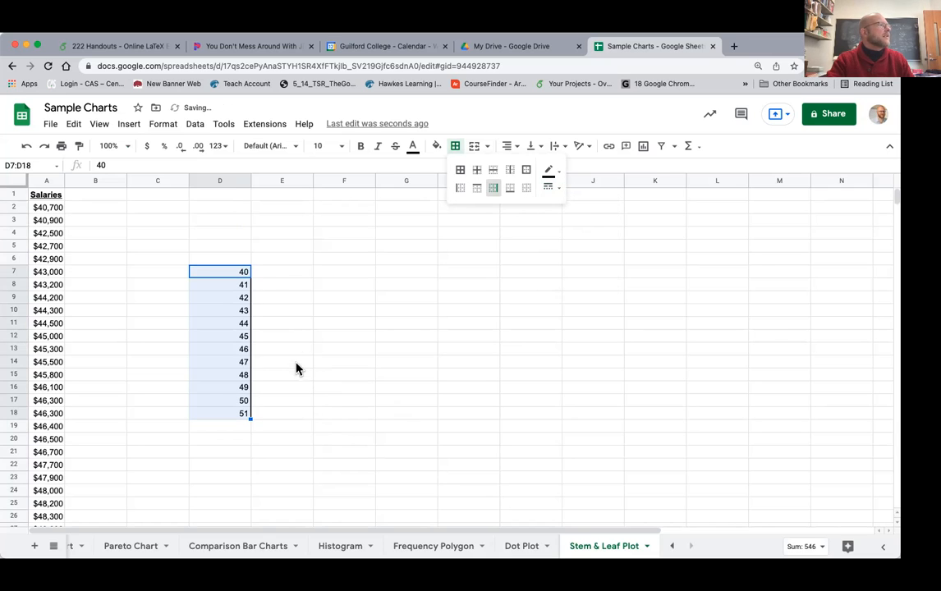
- Set the sheet zoom to 200% and enter the leaves "7 9" as text beside stem 40 in E7
click(285, 276)
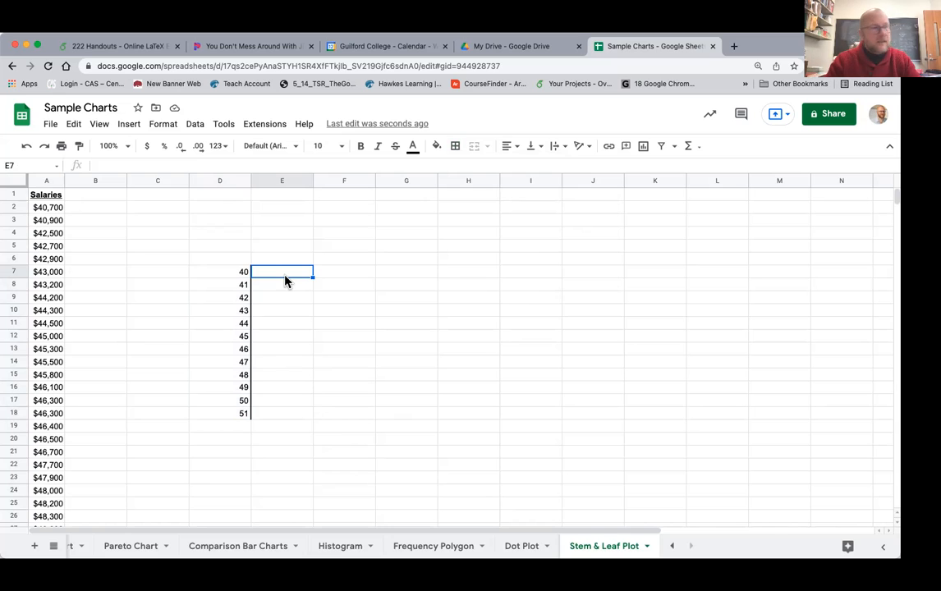
click(129, 152)
click(114, 286)
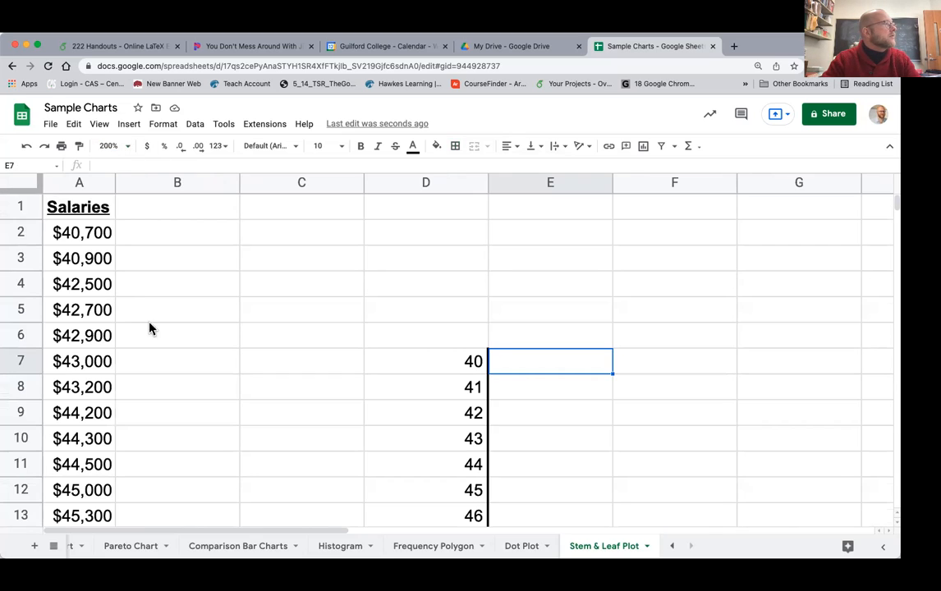
text(')
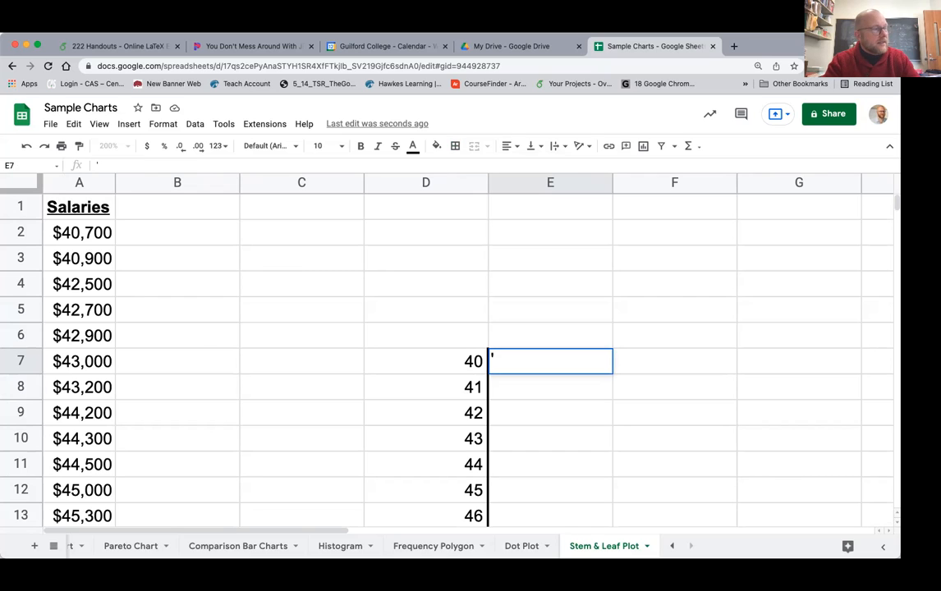
text(7)
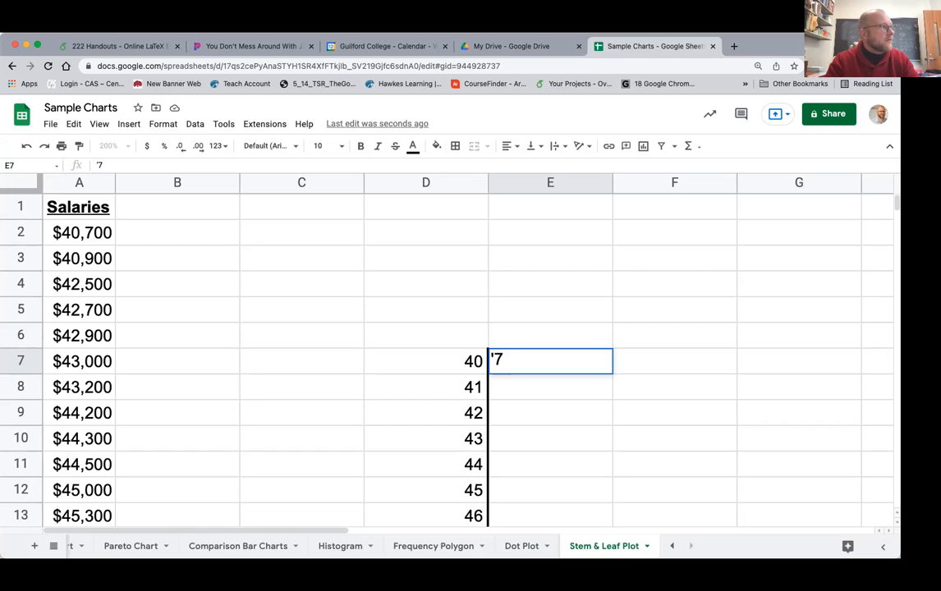
text( 9)
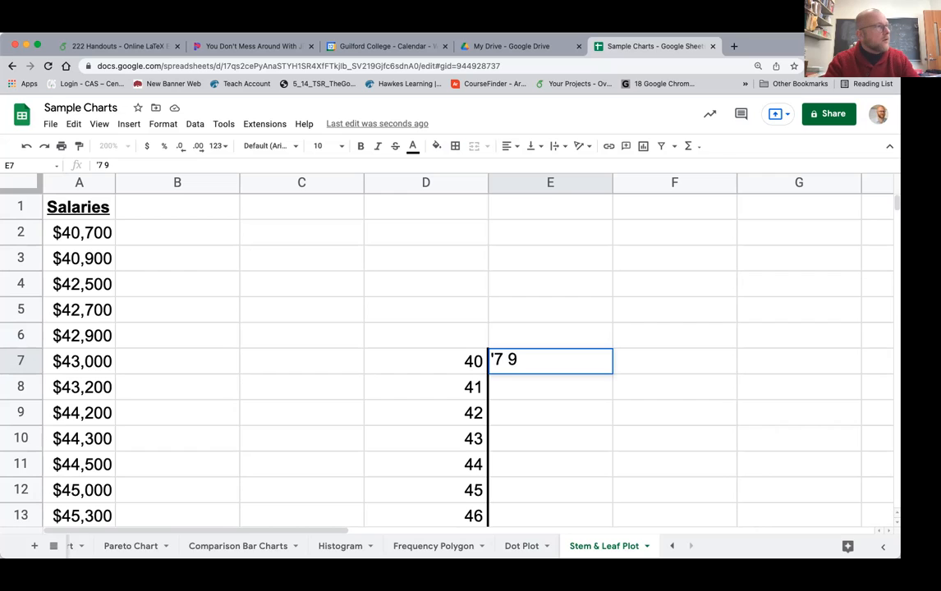
key(Return)
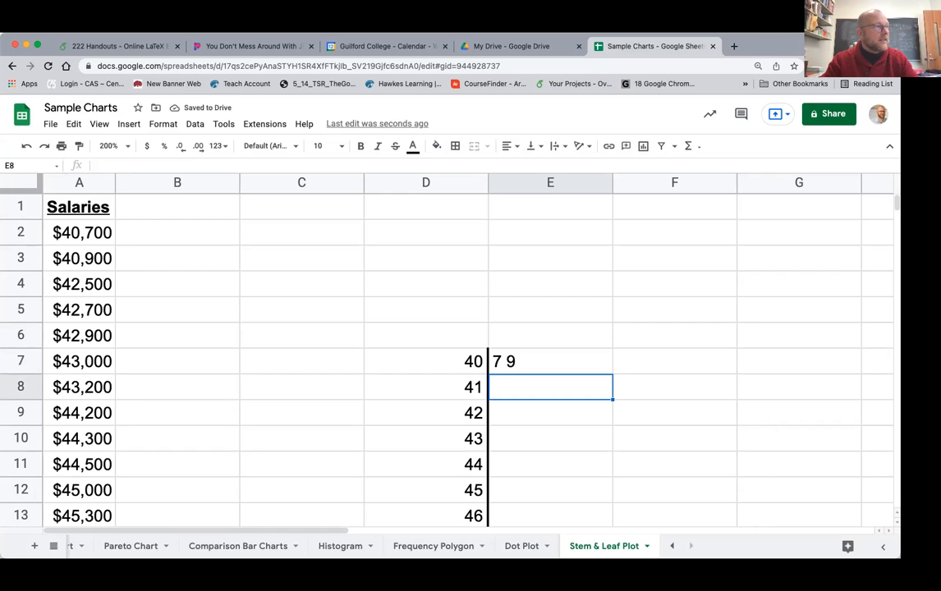
- Leave stem 41 empty and enter the leaves as text: "7 9" for stem 42 in E9 and "0 2" for stem 43 in E10
key(Down)
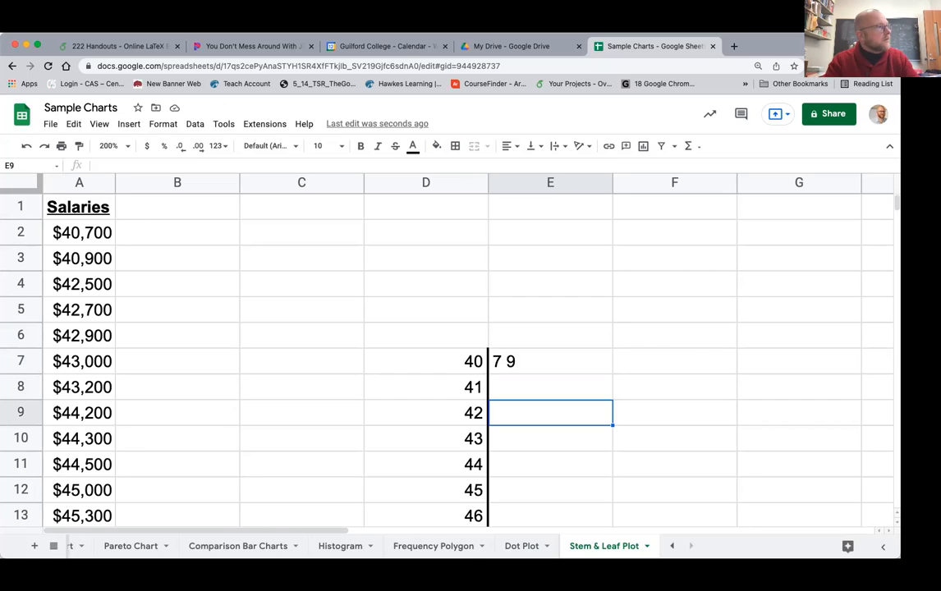
text(')
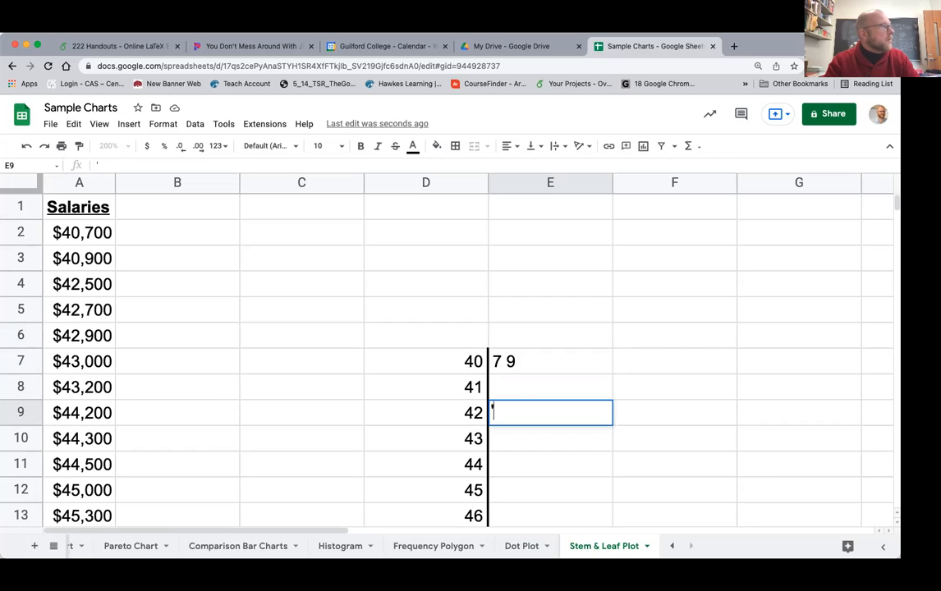
text(7)
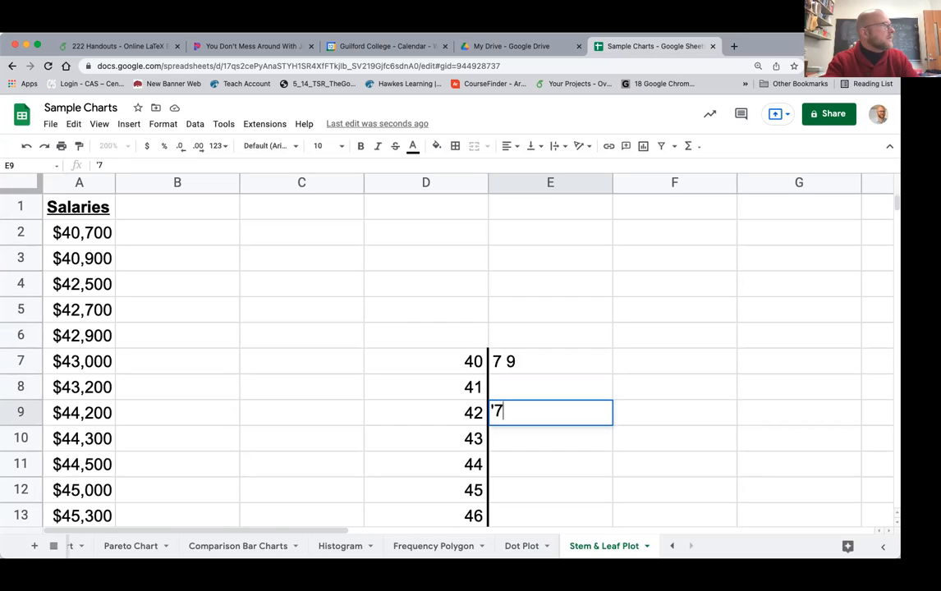
text( 9)
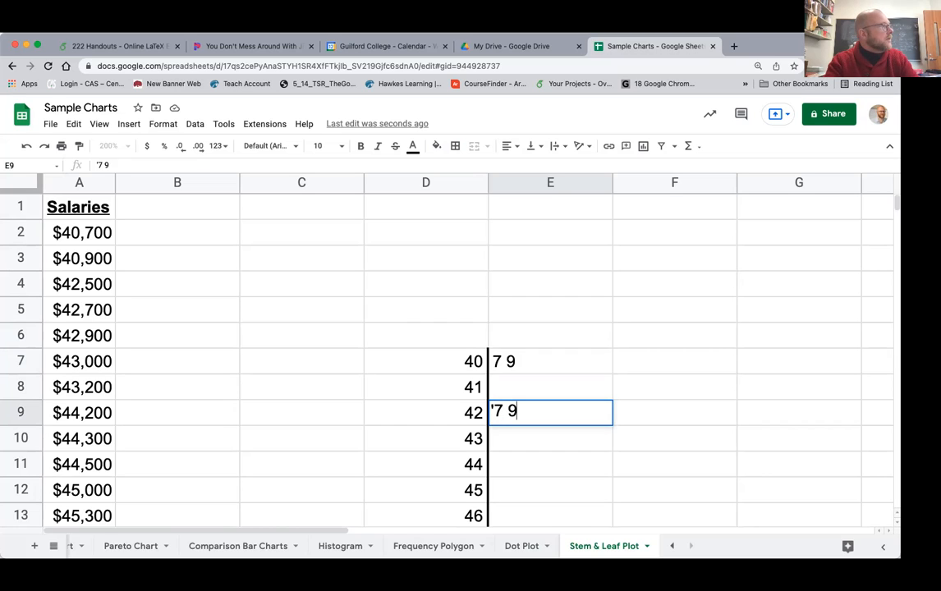
key(Return)
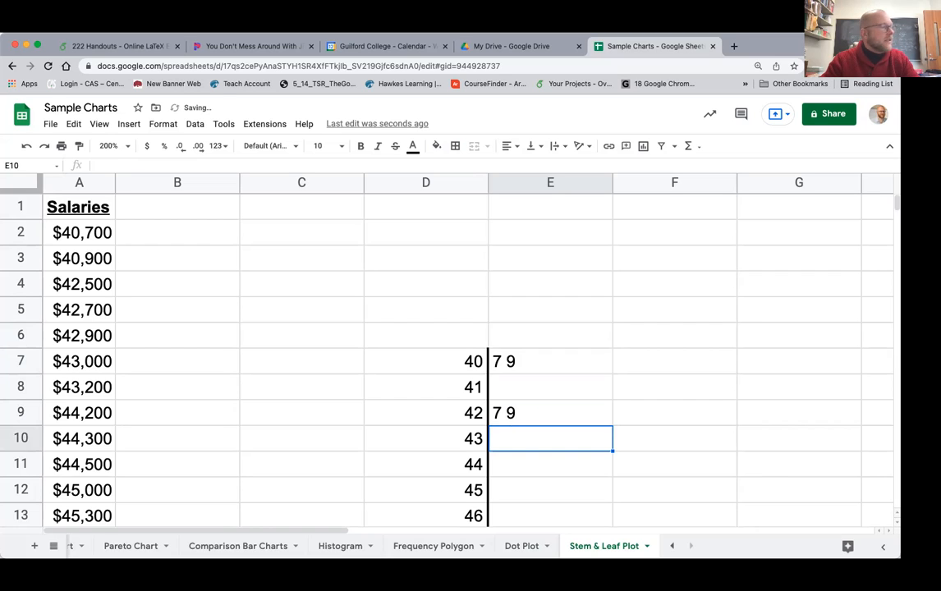
text('0)
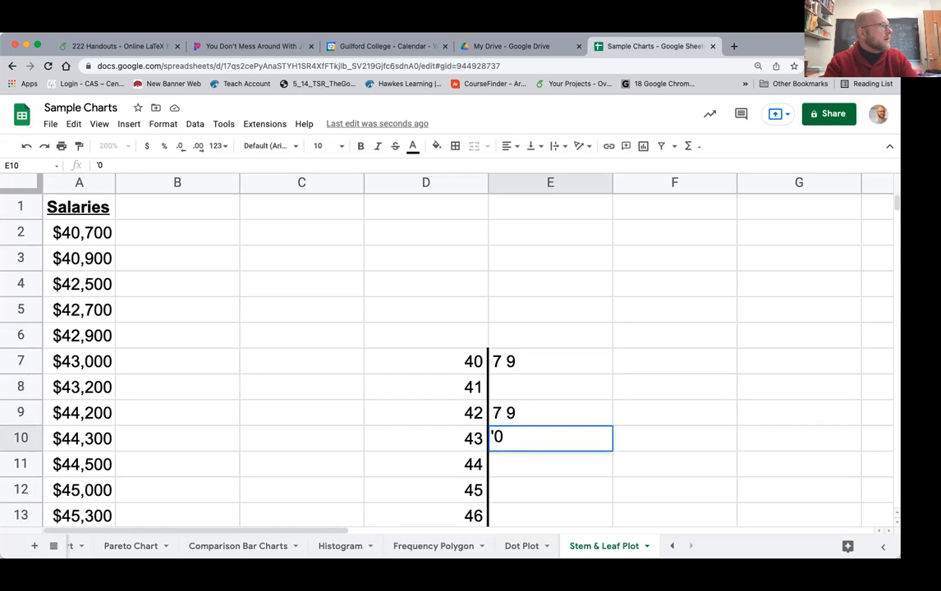
text( 2)
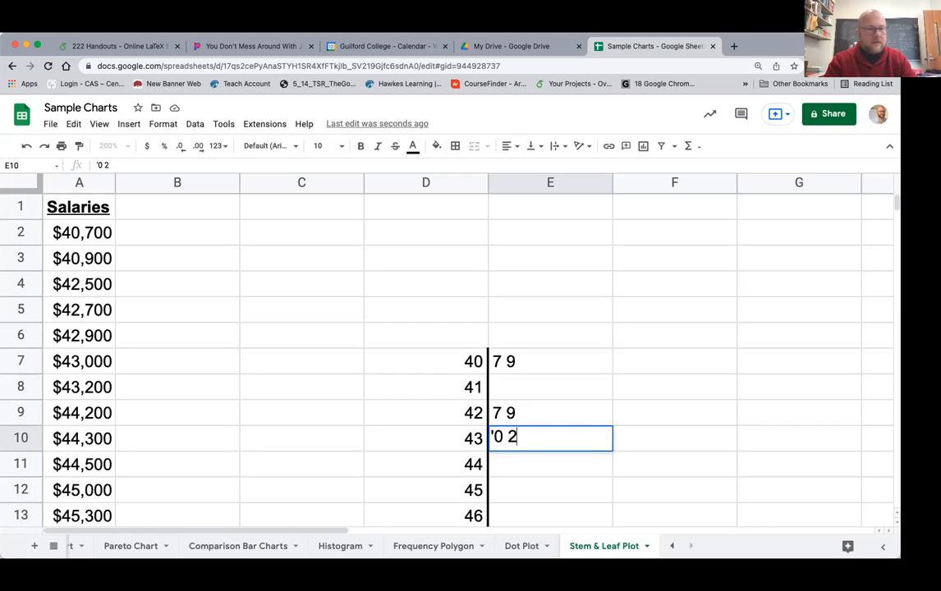
key(Return)
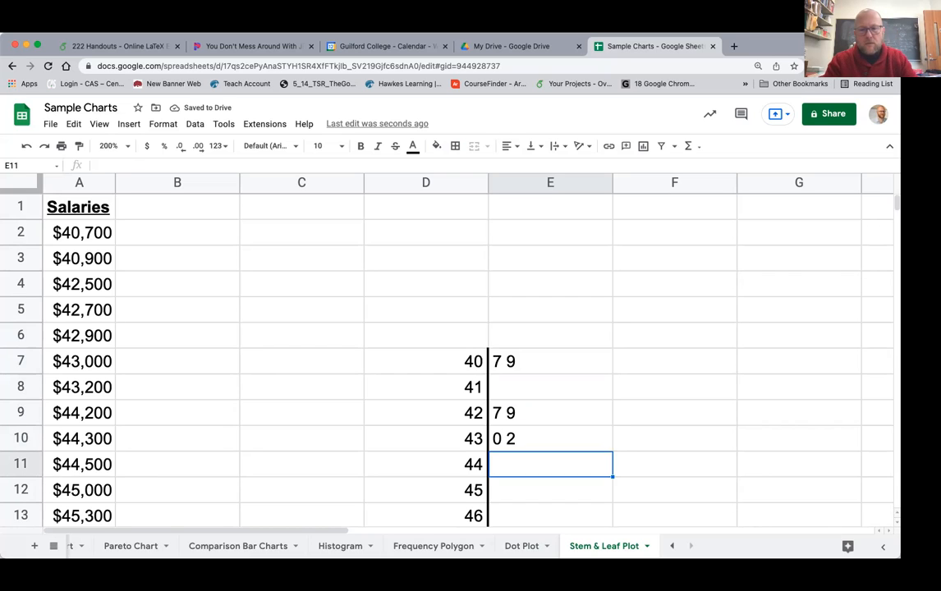
- Enter the leaves as text: "2 3 5" for stem 44 in E11 and "0 3 5 8" for stem 45 in E12
text(')
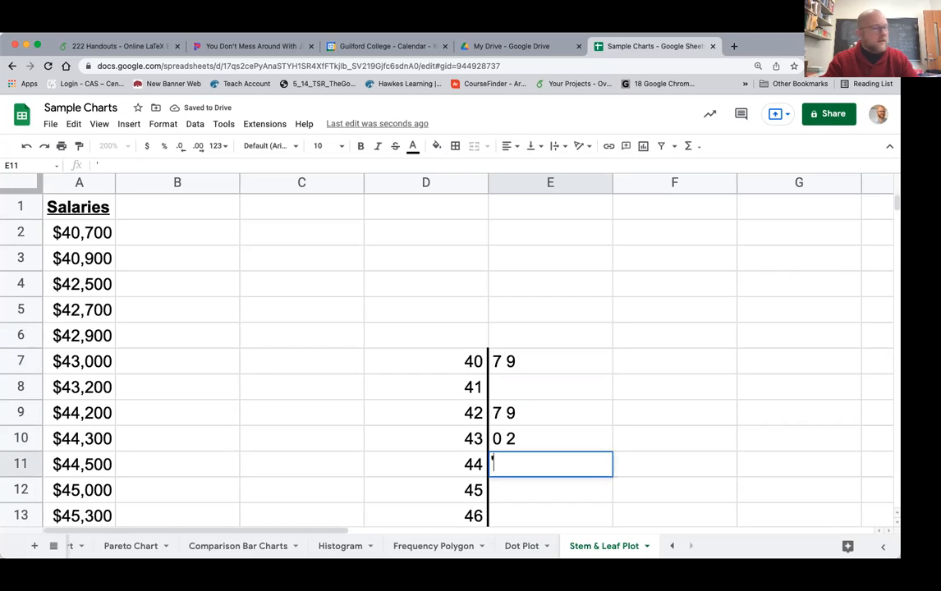
text(2 3 5)
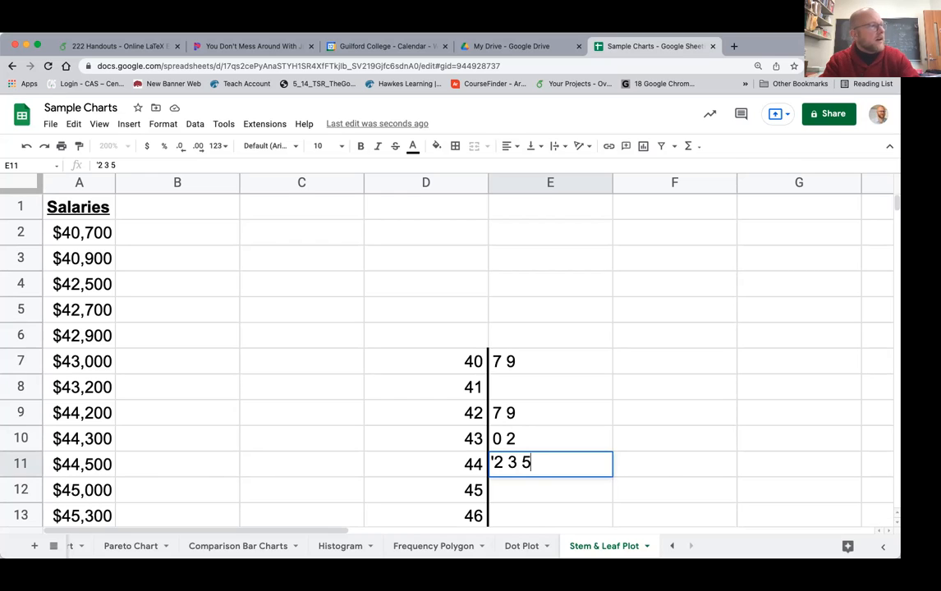
key(Return)
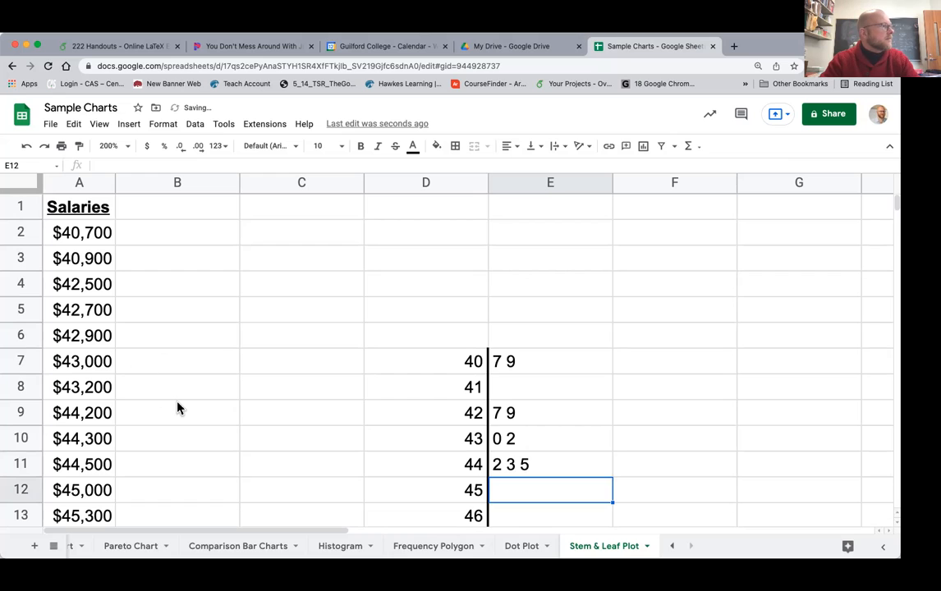
scroll(178, 406, down, 3)
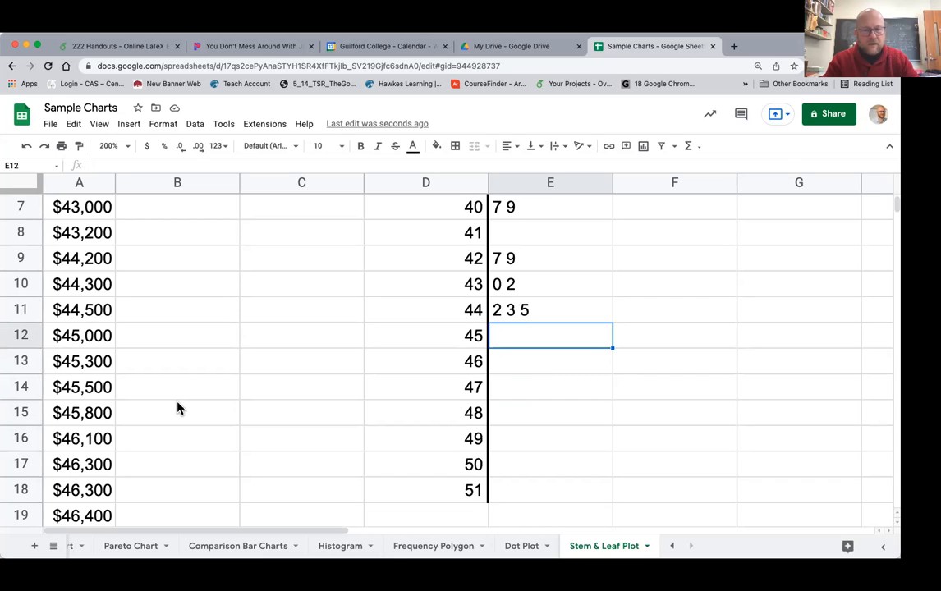
text('0)
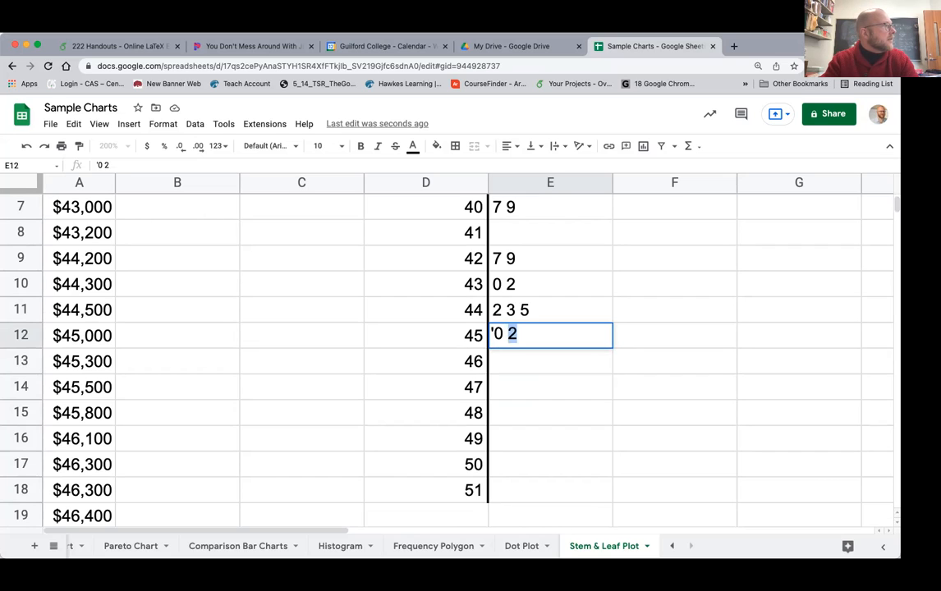
text(3 5)
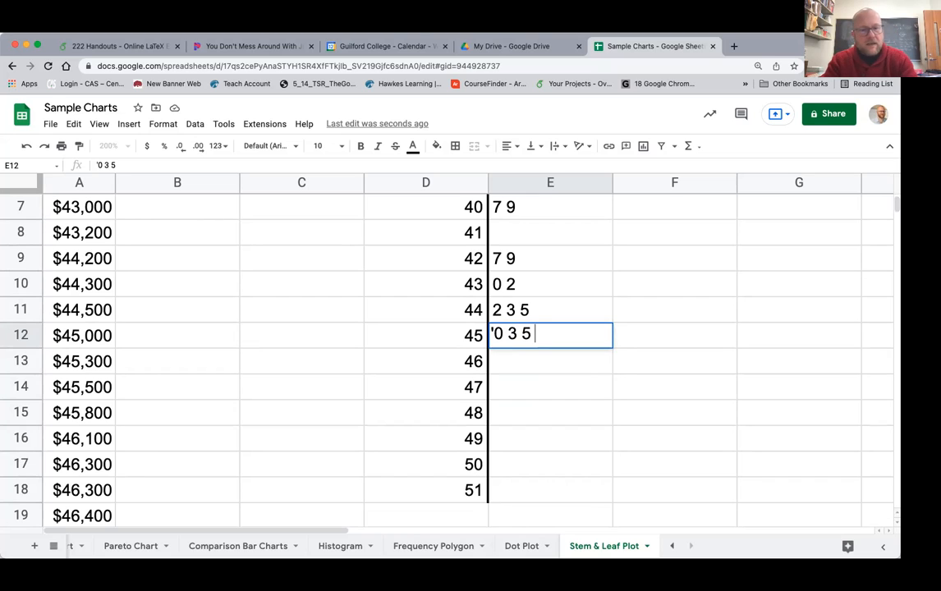
text( 8)
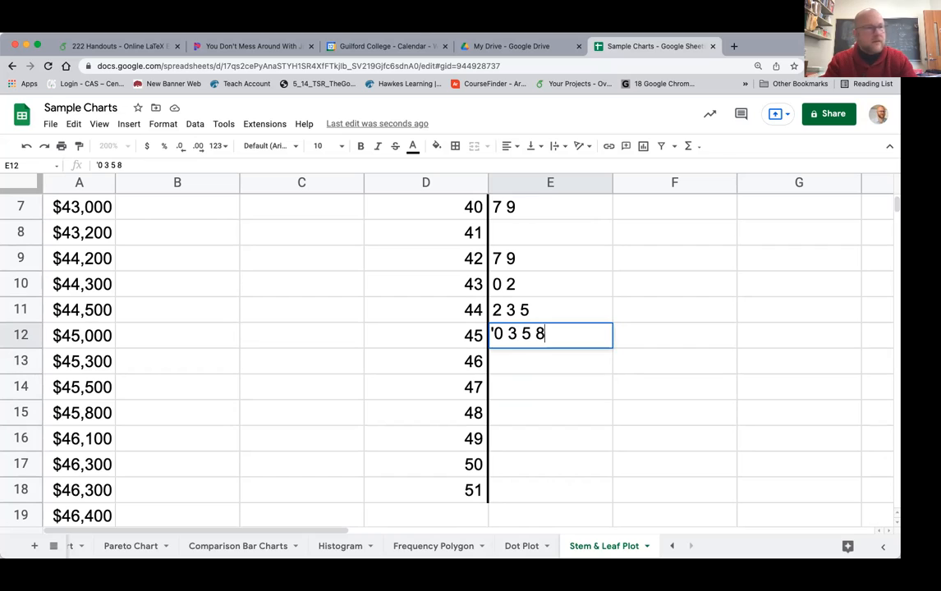
key(Return)
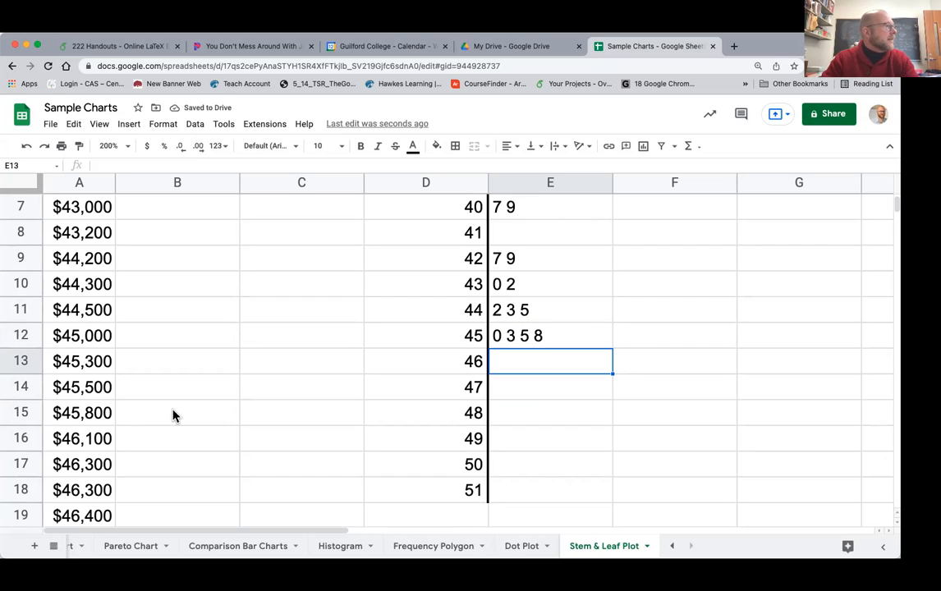
- Enter the leaves "1 3 3 4 7 7" as text beside stem 46 in E13
scroll(173, 414, down, 2)
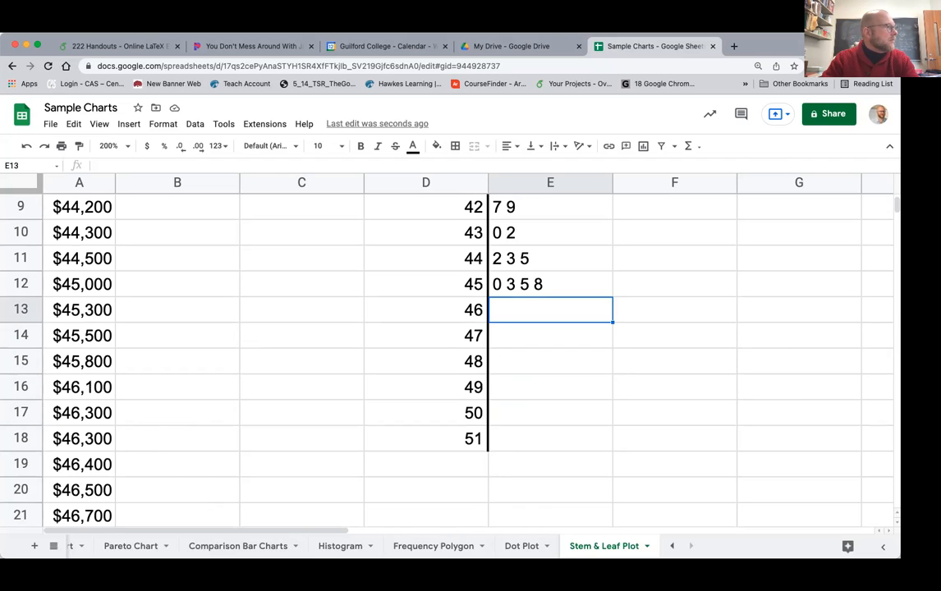
drag(222, 559, 222, 590)
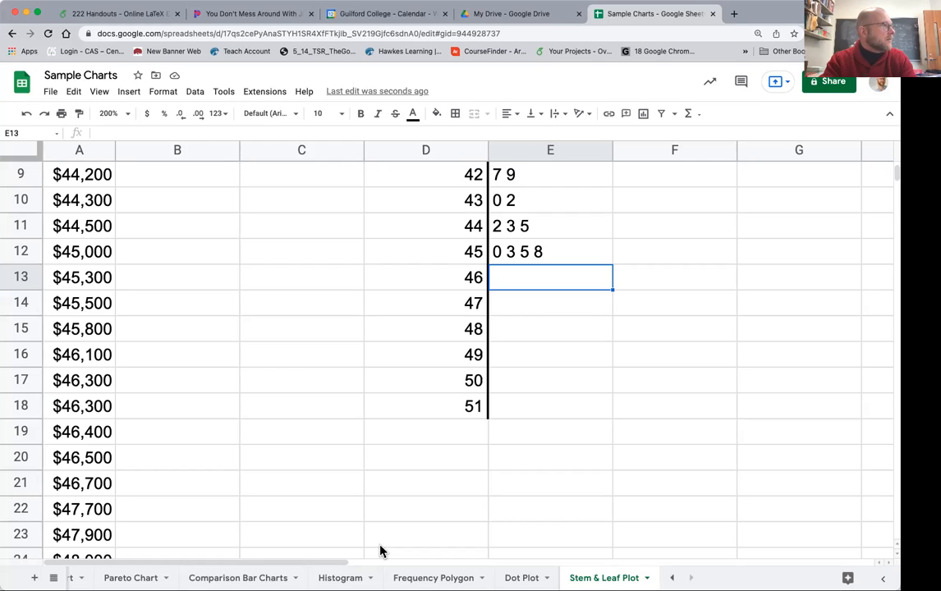
text('1)
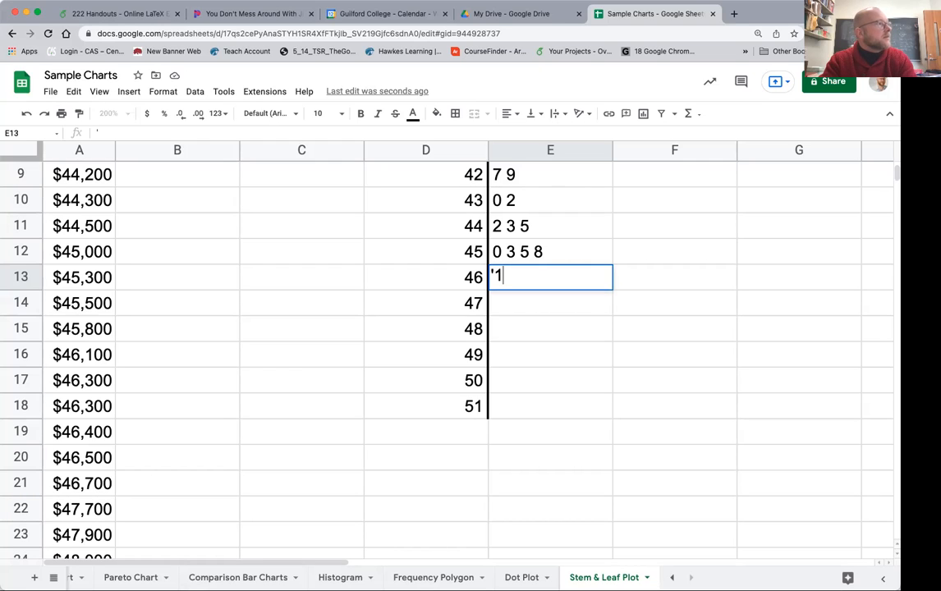
text( 3 3)
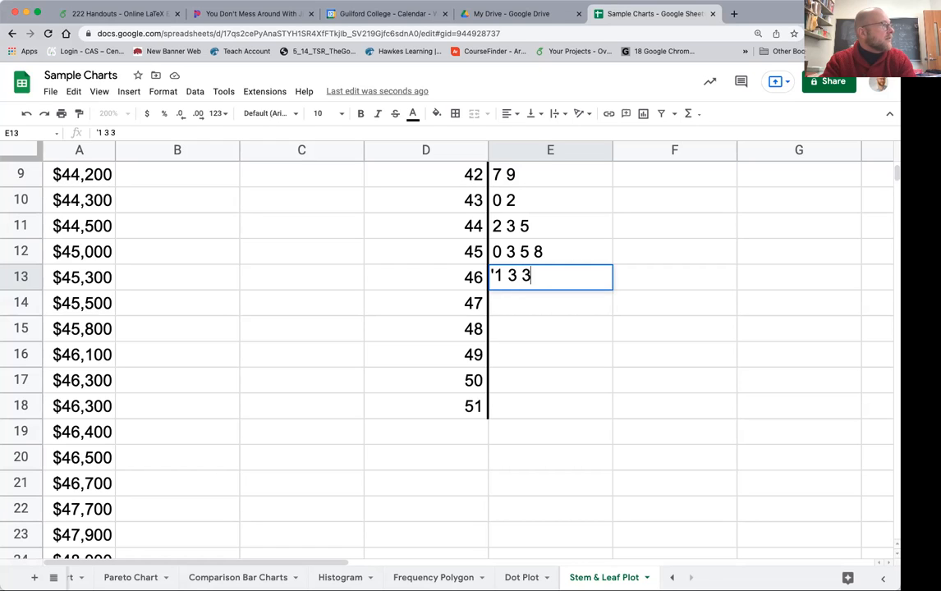
text( 4 7 7)
key(Return)
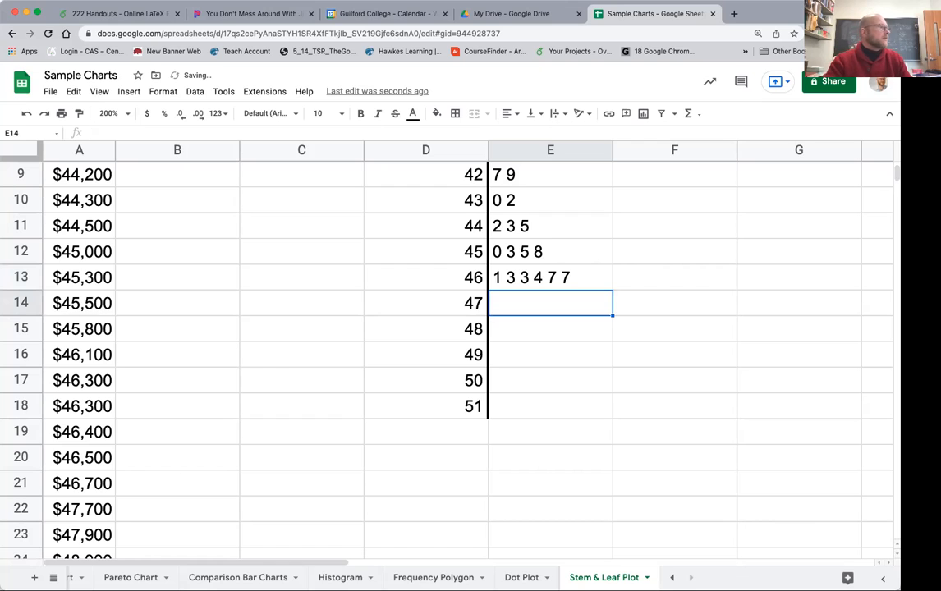
scroll(271, 510, down, 3)
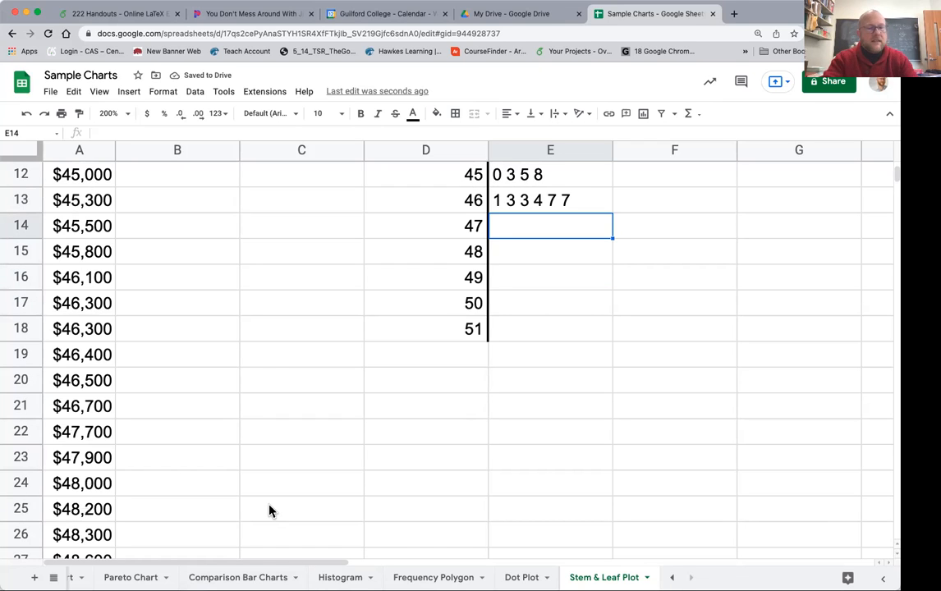
- Enter the leaves as text: "7 9" for stem 47 in E14 and "0 2 3 6" for stem 48 in E15
text(')
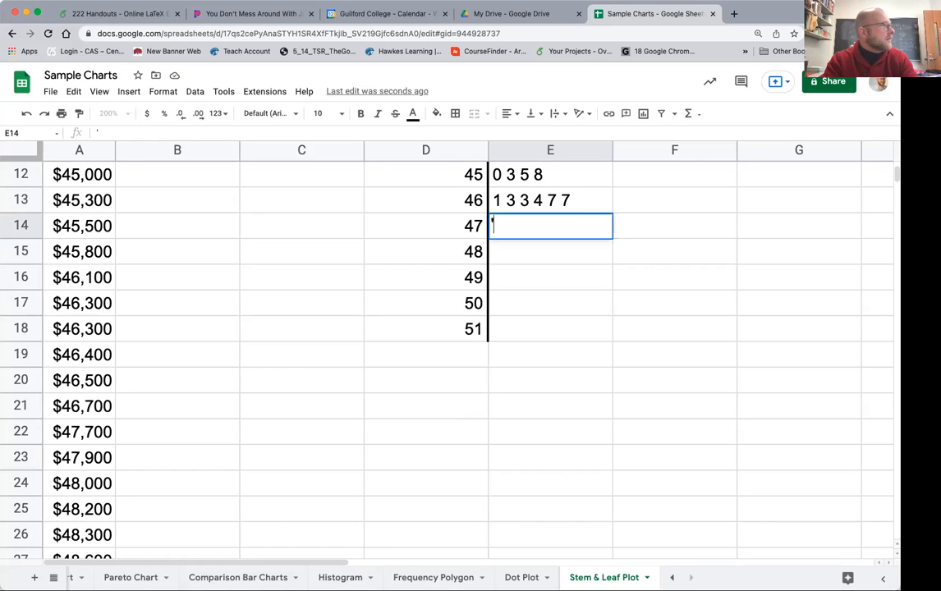
text(7 9)
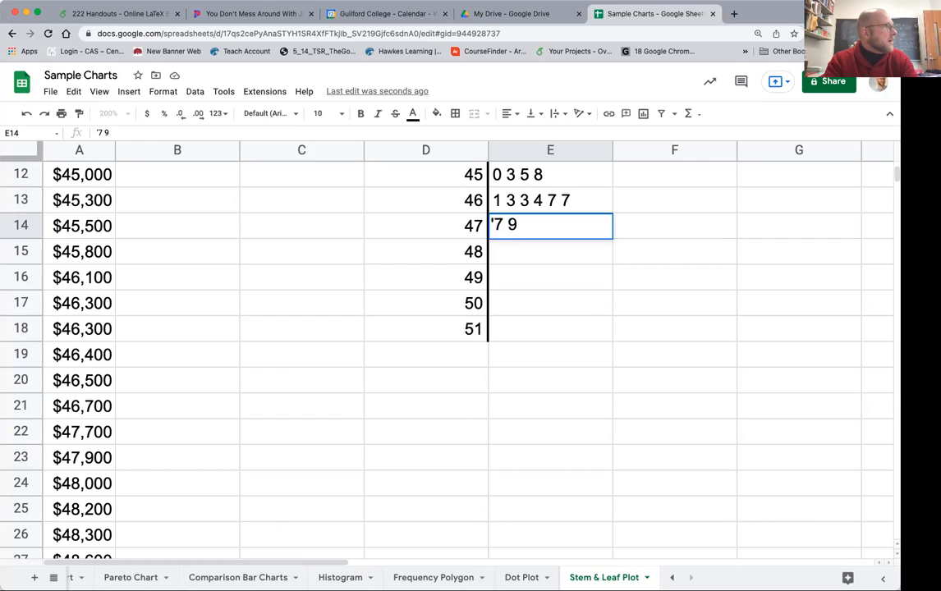
key(Return)
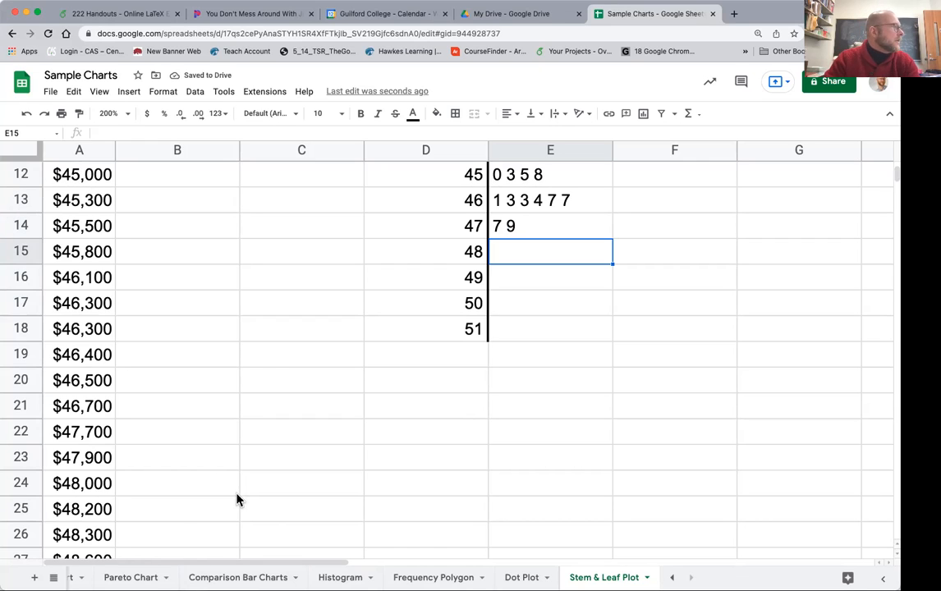
scroll(238, 500, down, 1)
text('0)
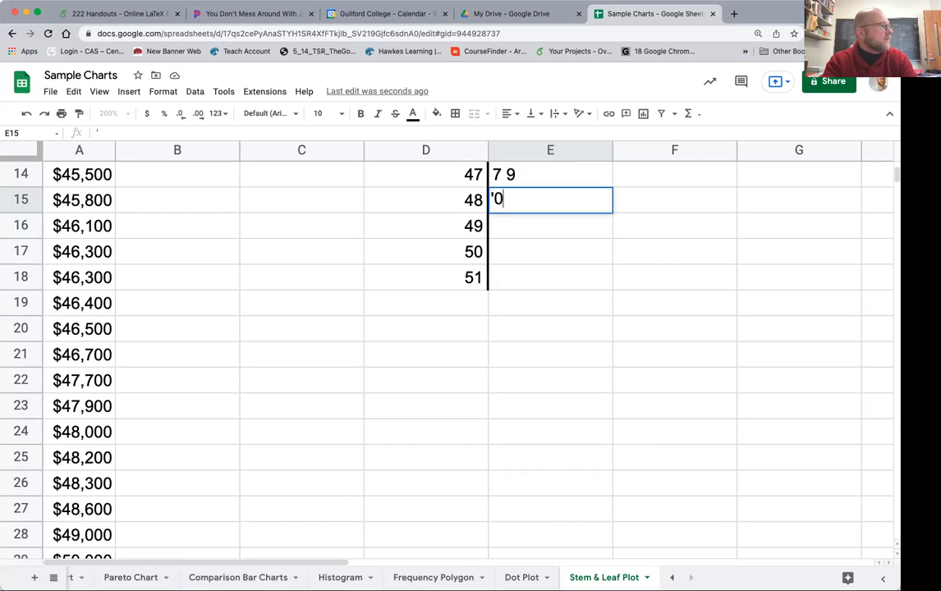
text( 2 3 6)
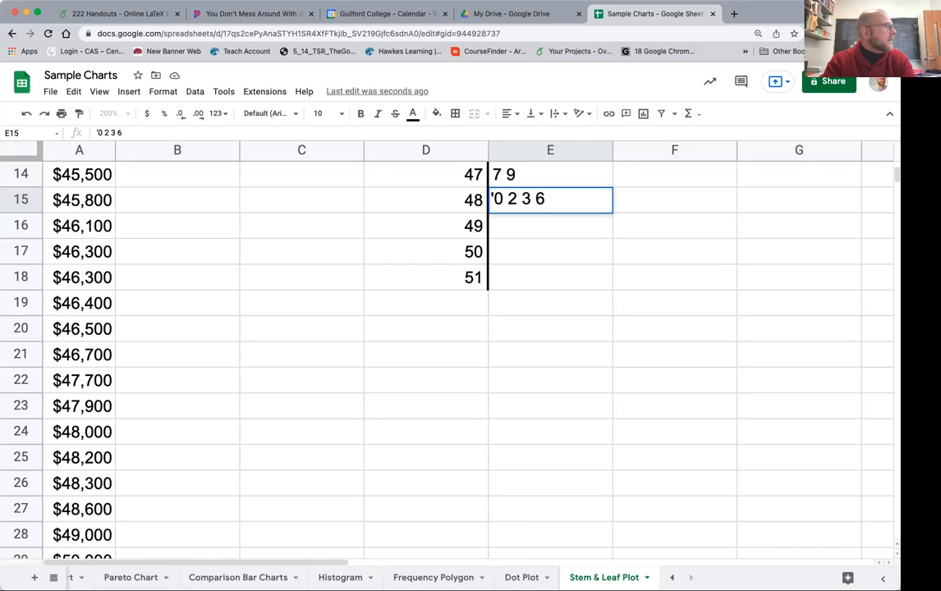
key(Return)
- Enter the leaves as text: "0" for stem 49 in E16 and "0 7" for stem 50 in E17
scroll(228, 509, down, 3)
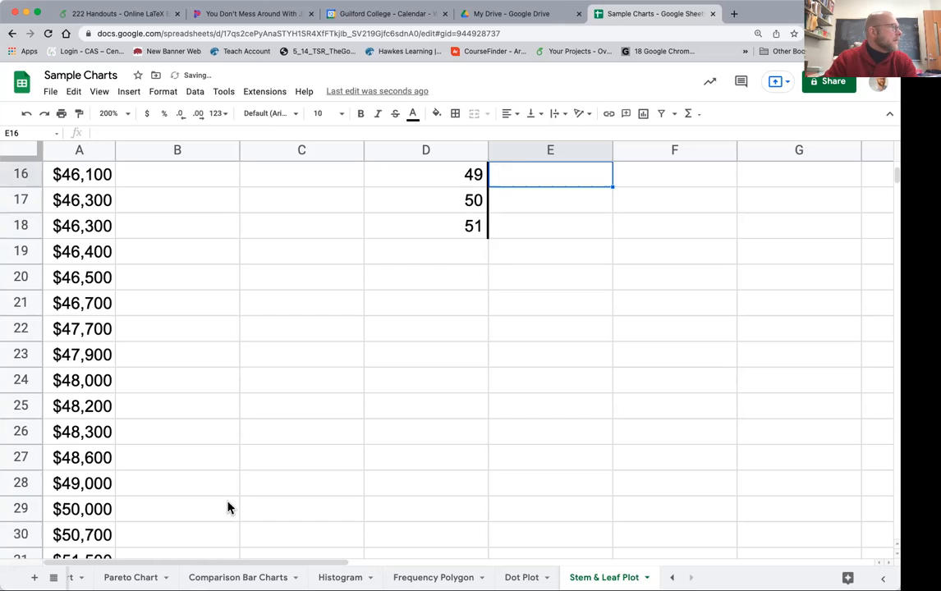
scroll(228, 509, up, 1)
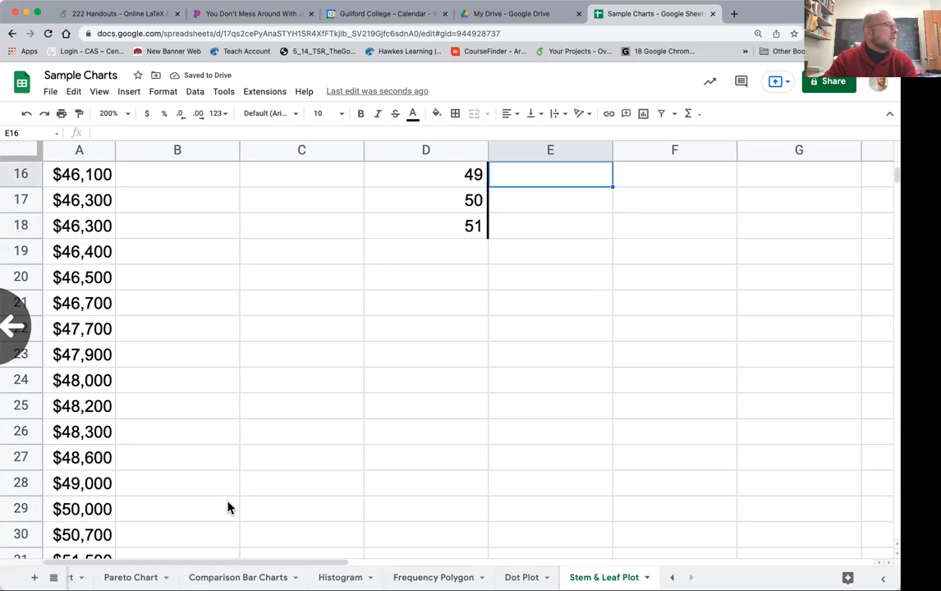
text('0)
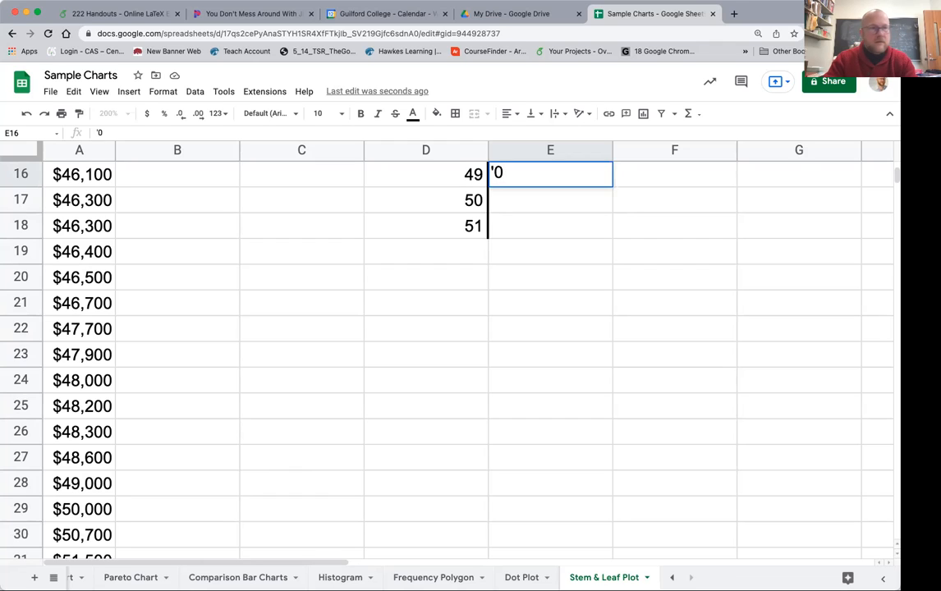
key(Return)
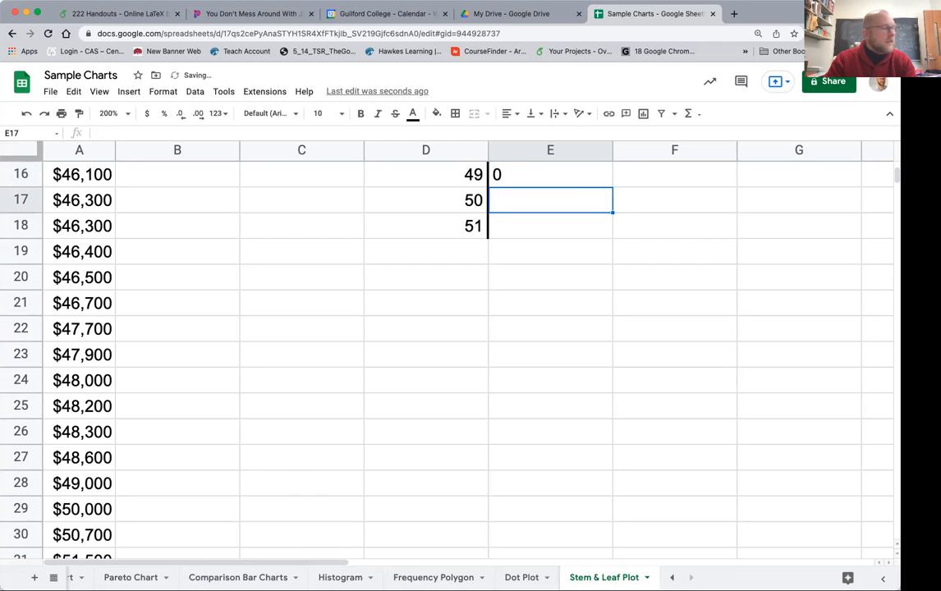
text('0)
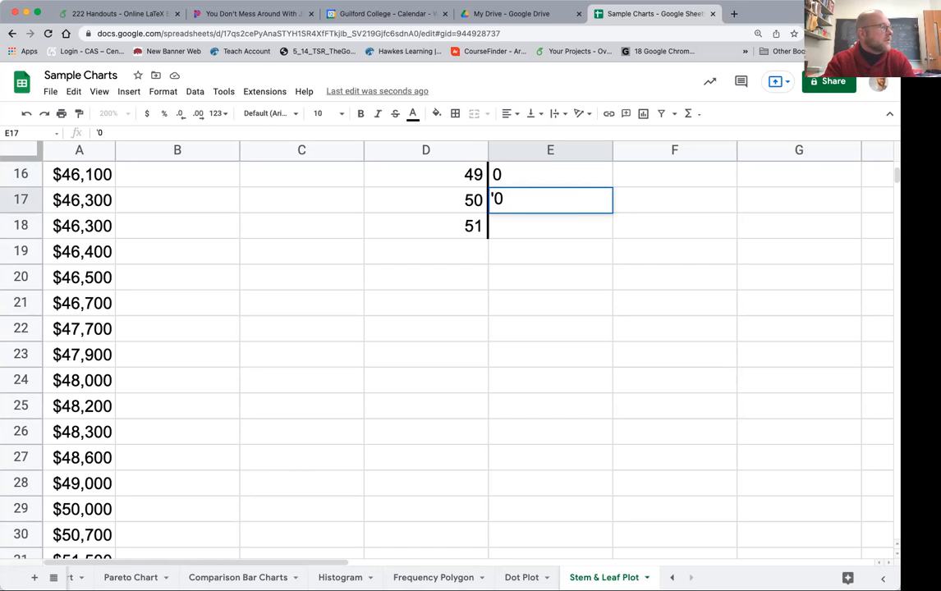
text(7)
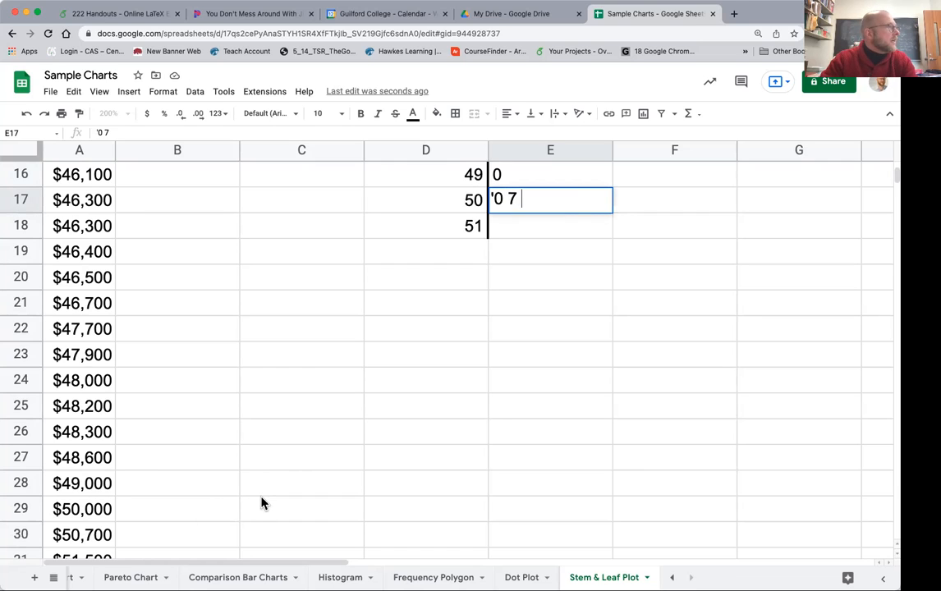
key(Return)
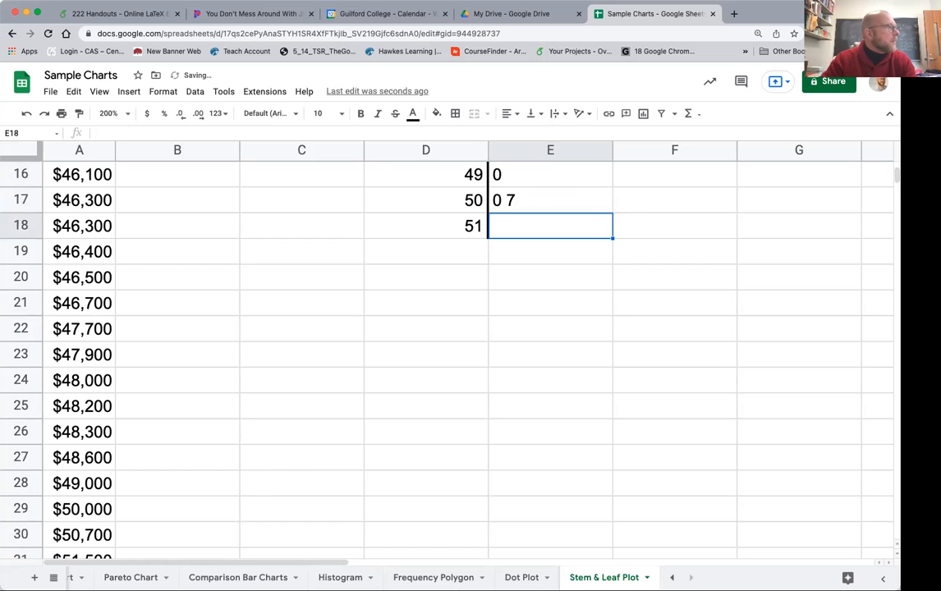
- Enter the leaf "5" as text beside stem 51 in E18
scroll(251, 524, down, 1)
scroll(250, 524, up, 2)
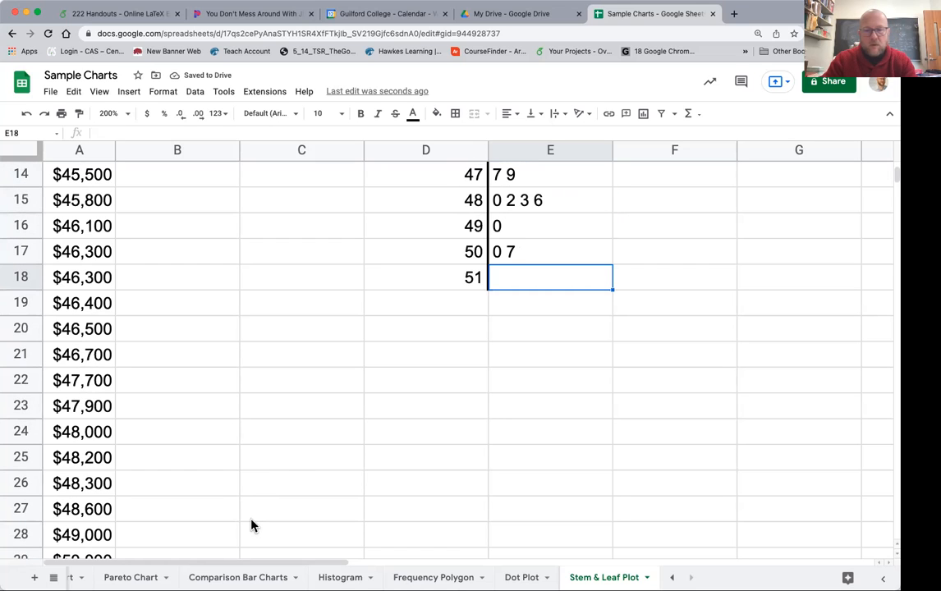
text('5)
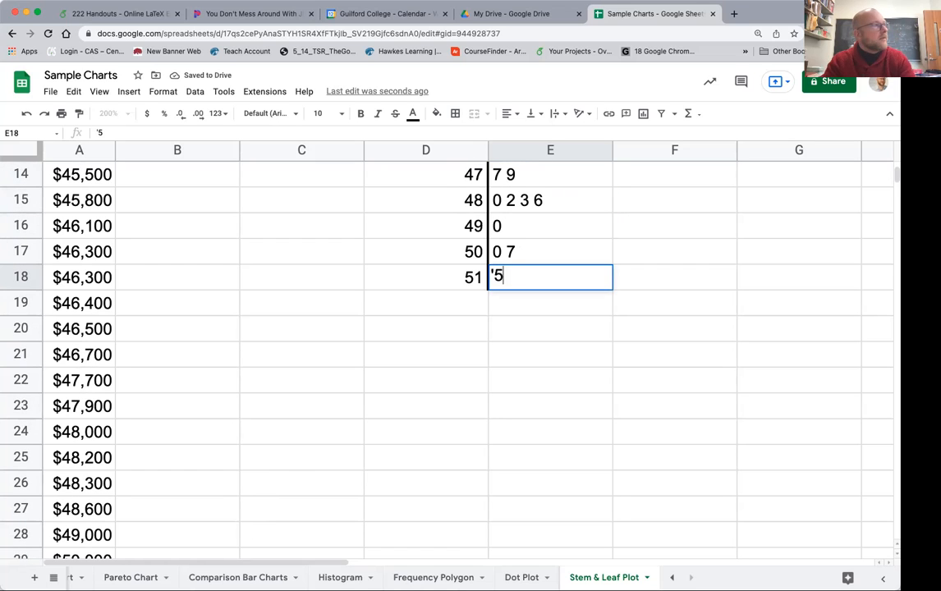
key(Return)
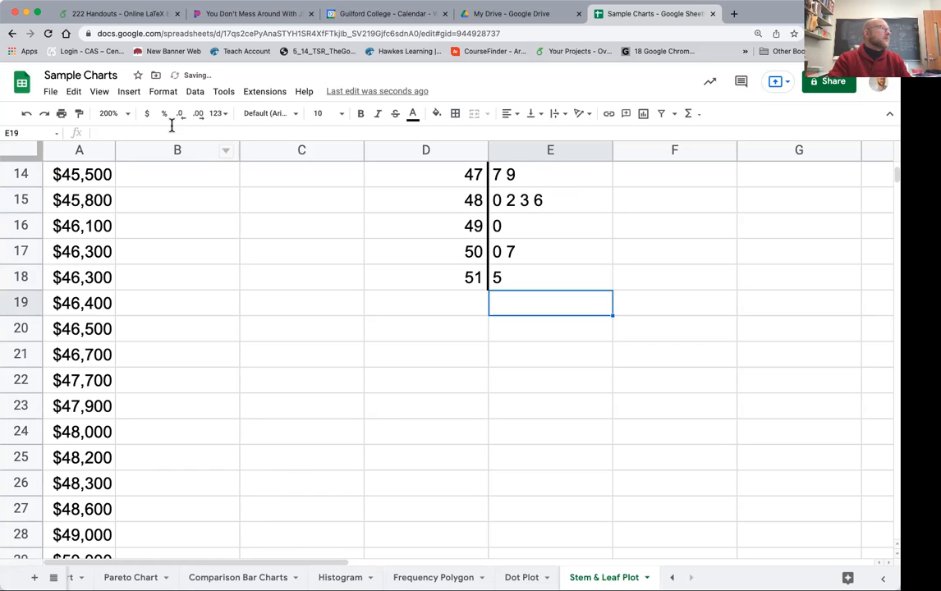
- Set the sheet zoom to 150% and select the whole stem-and-leaf plot, D7:E18
click(127, 114)
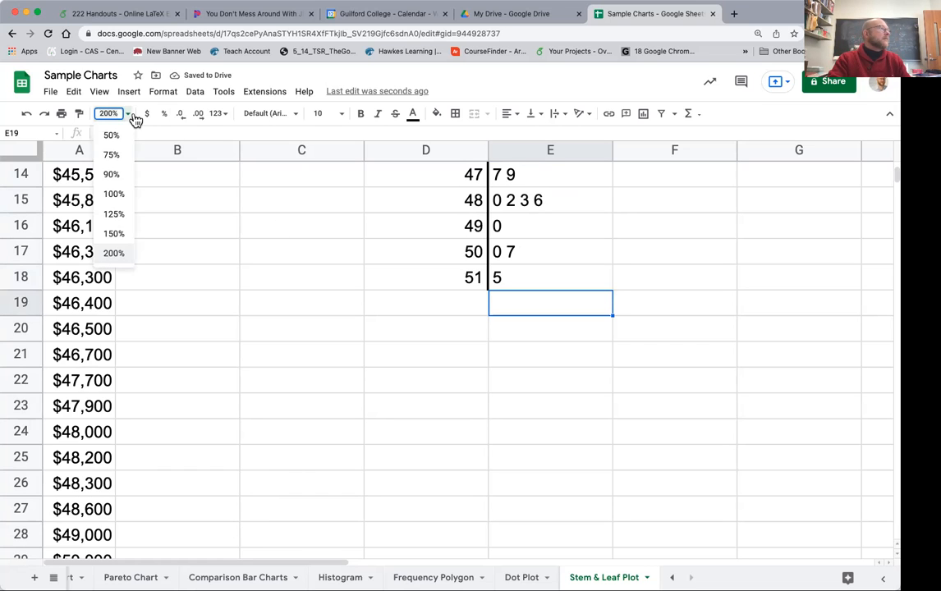
click(114, 234)
scroll(297, 312, up, 3)
scroll(298, 312, up, 2)
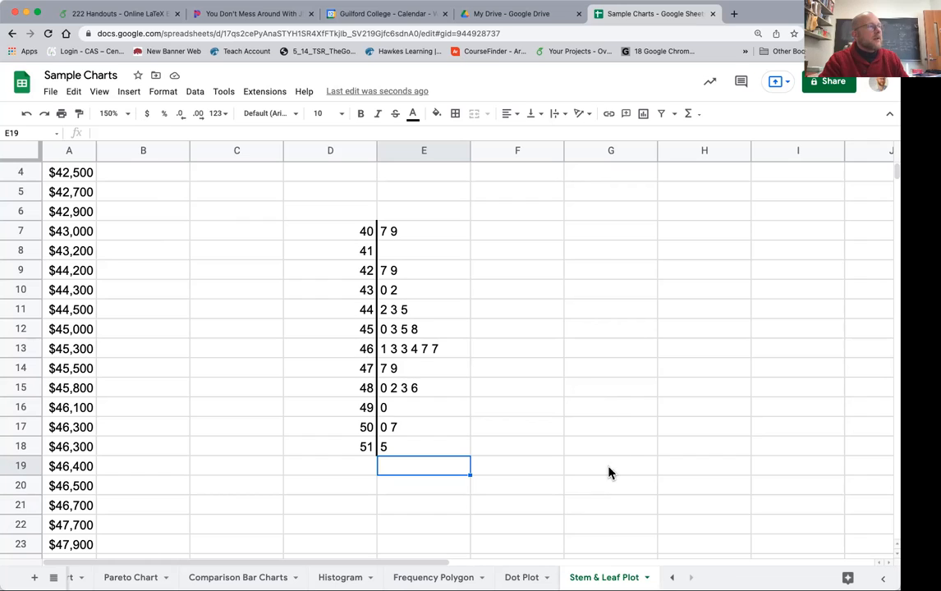
drag(304, 230, 448, 449)
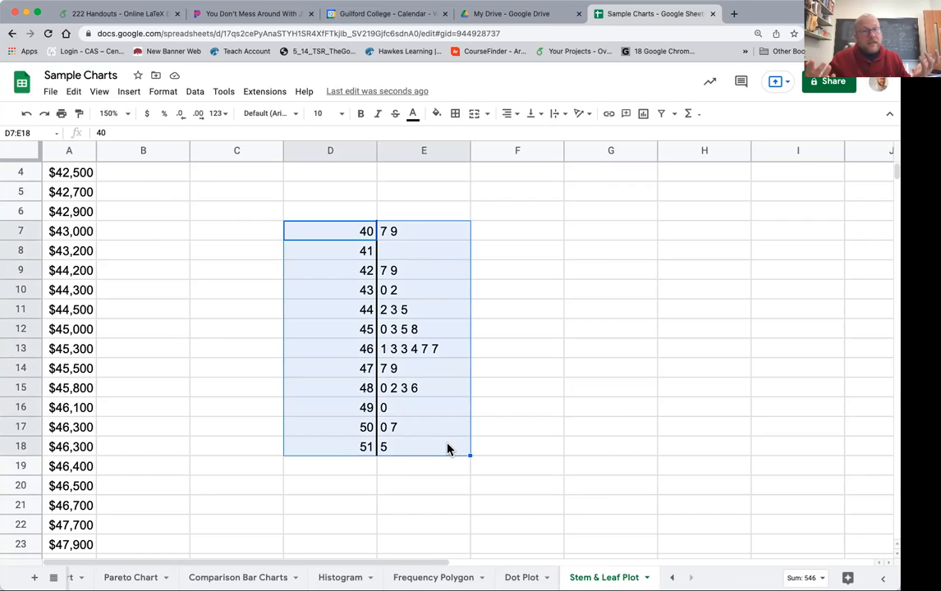